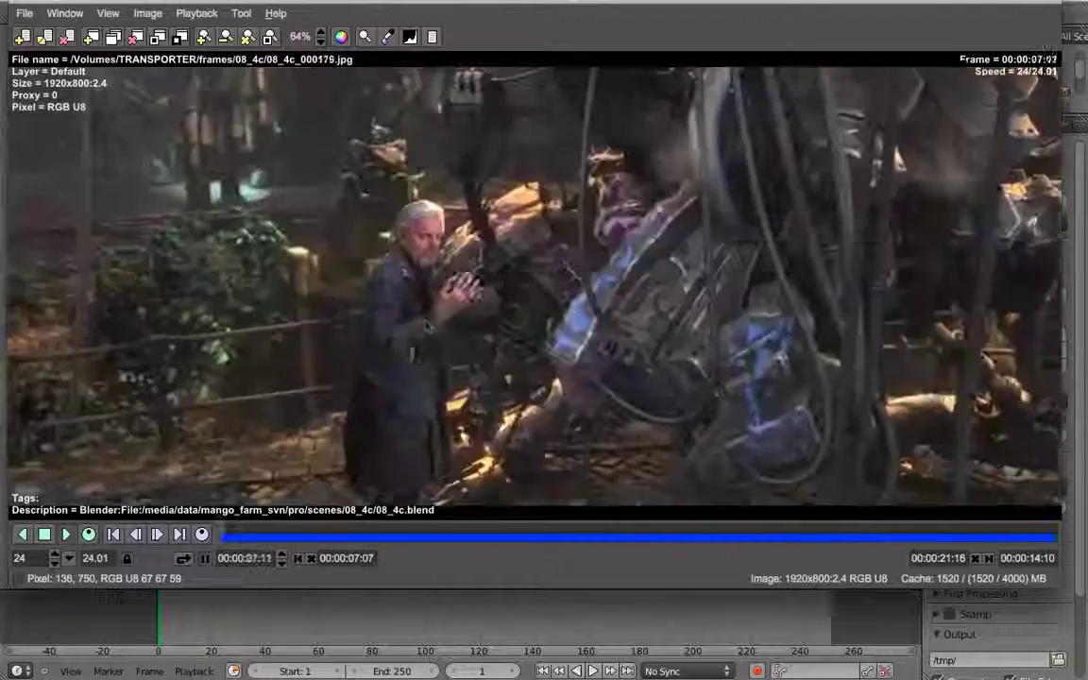
Scrub and play through the finished 08_4c frame sequence to examine the composited shot of the man and the robot
drag(308, 535, 1020, 518)
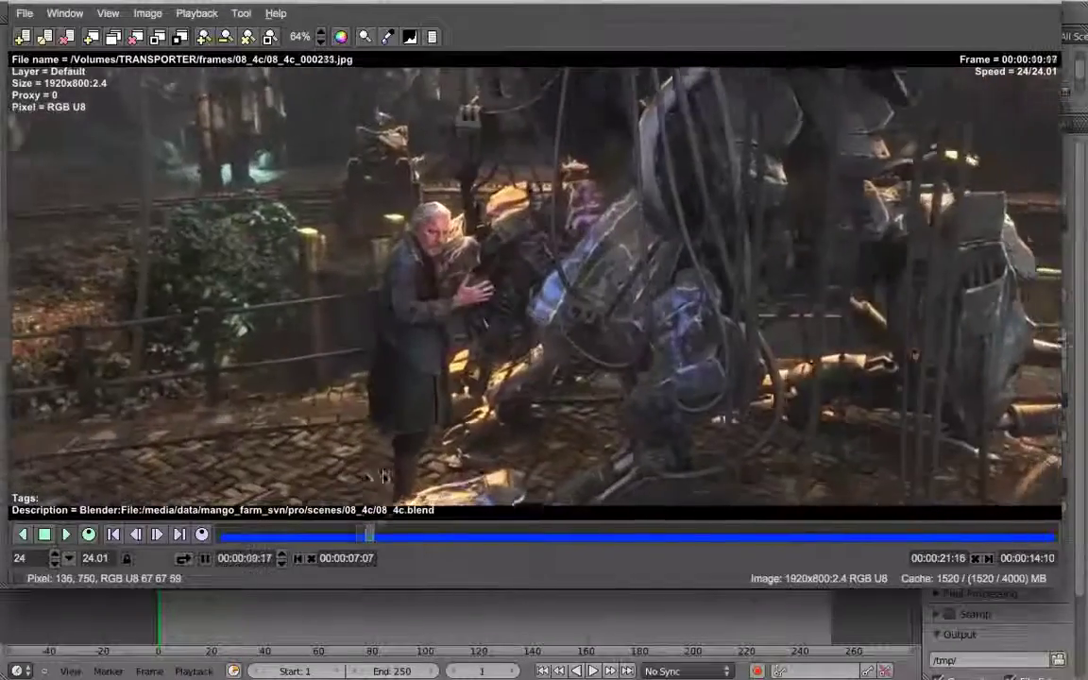
drag(385, 476, 693, 441)
drag(256, 539, 226, 531)
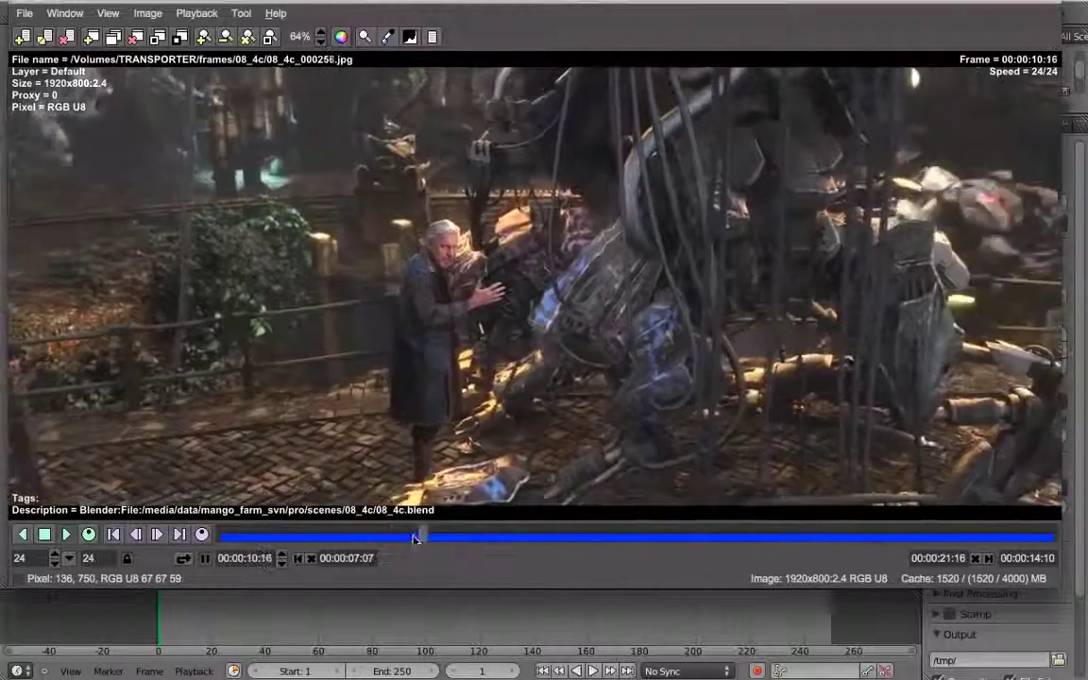
drag(421, 535, 933, 535)
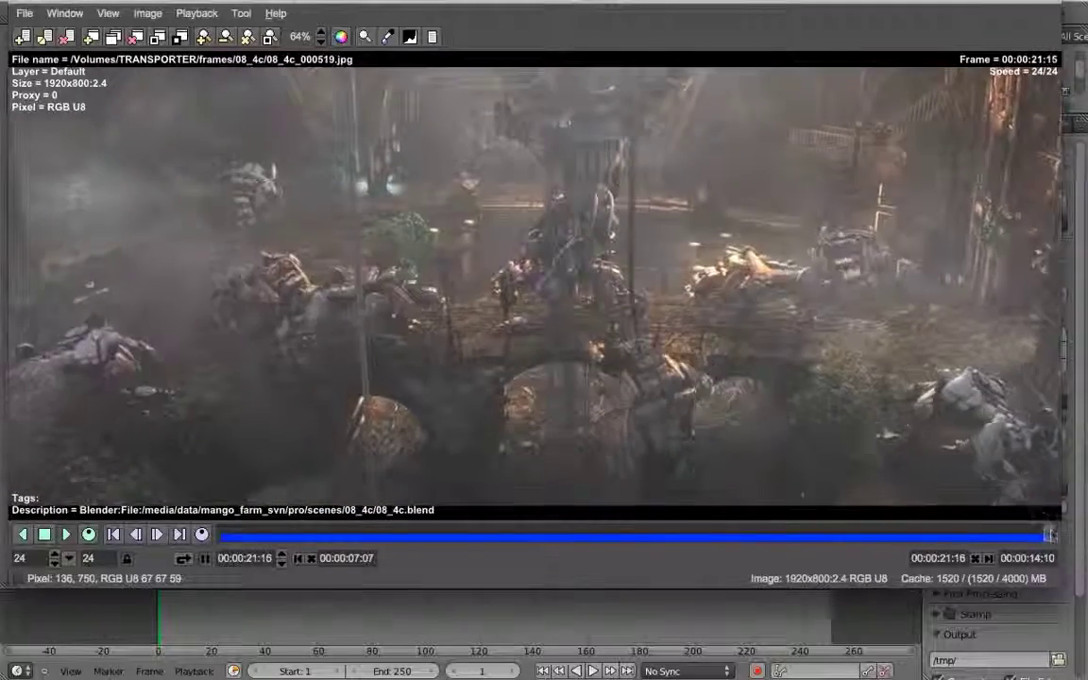
drag(1054, 481, 192, 548)
click(204, 558)
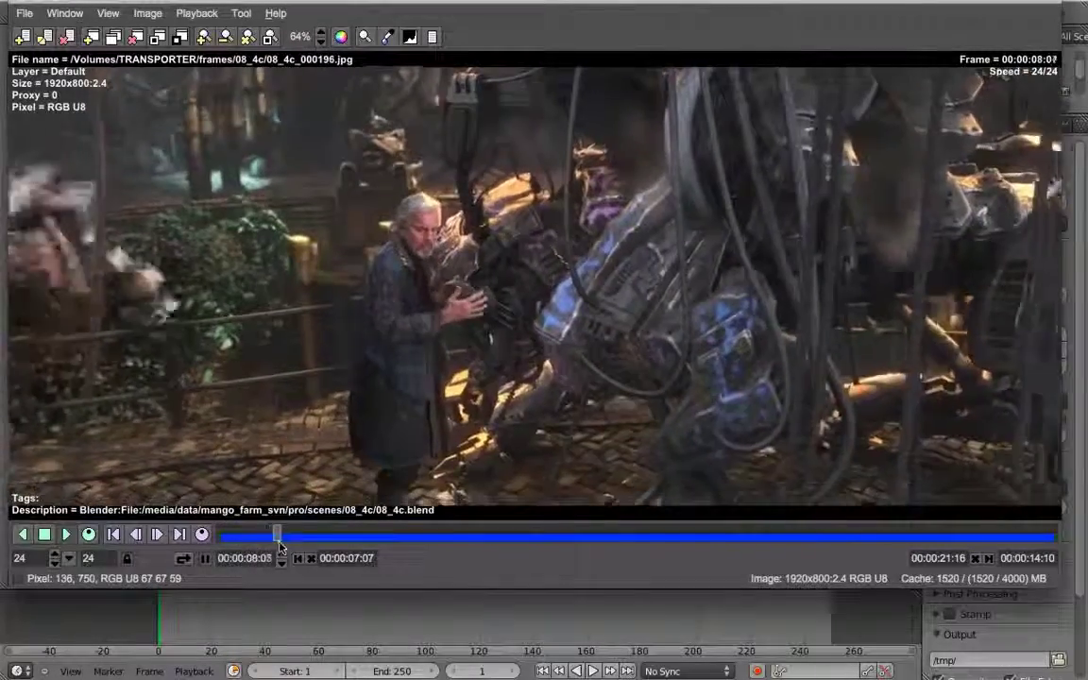
drag(280, 546, 221, 543)
click(66, 536)
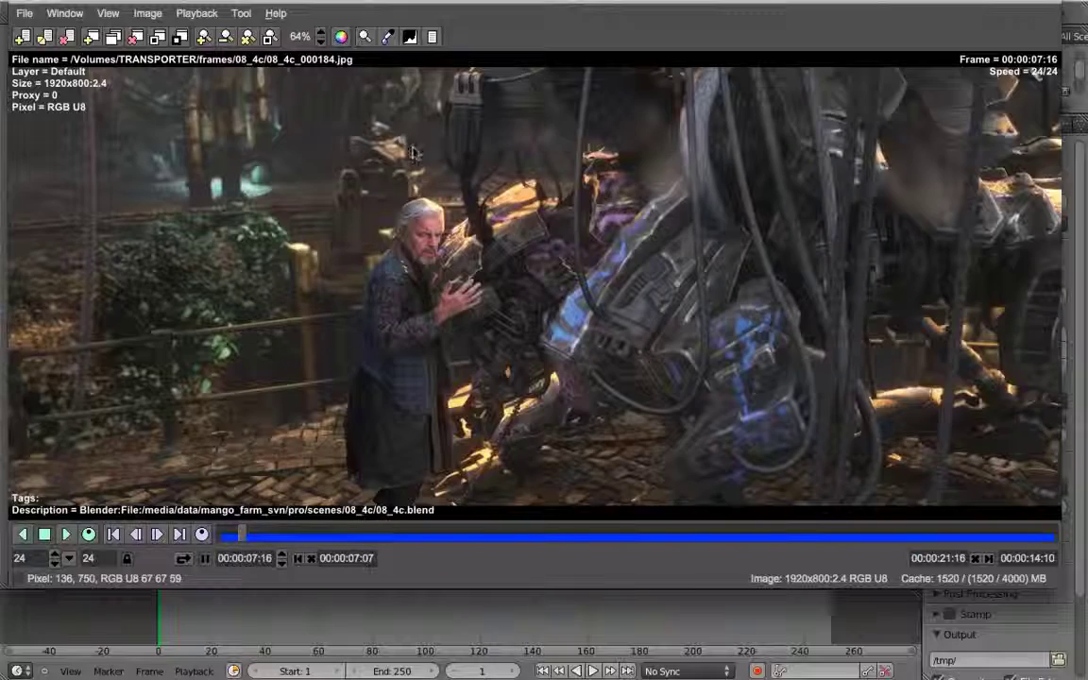
drag(242, 536, 332, 523)
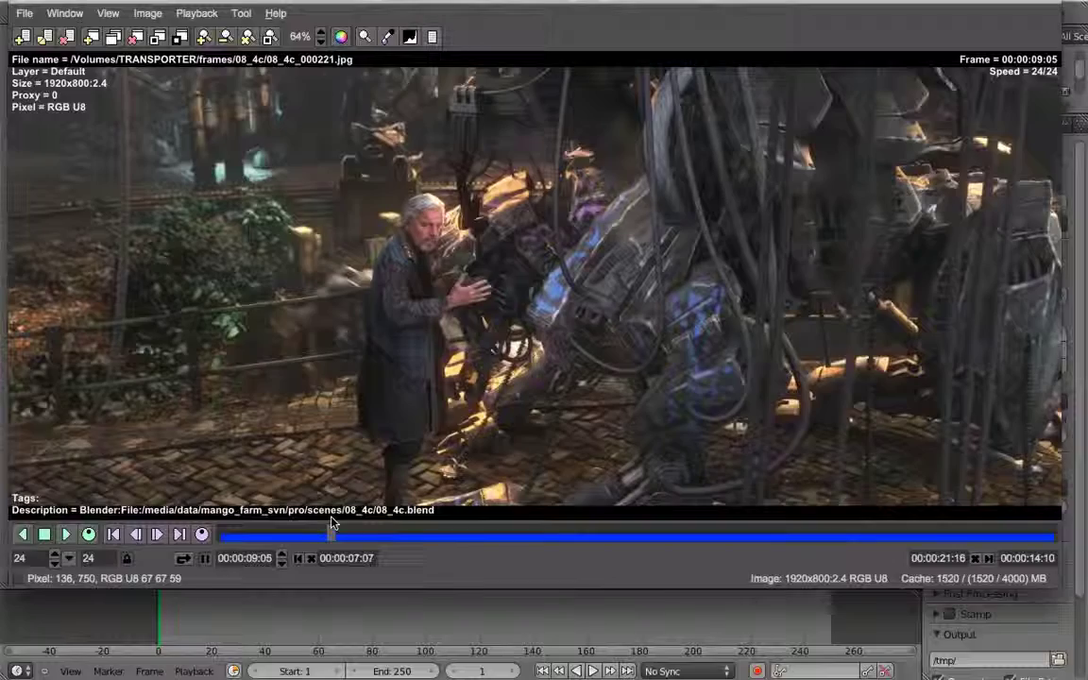
click(336, 535)
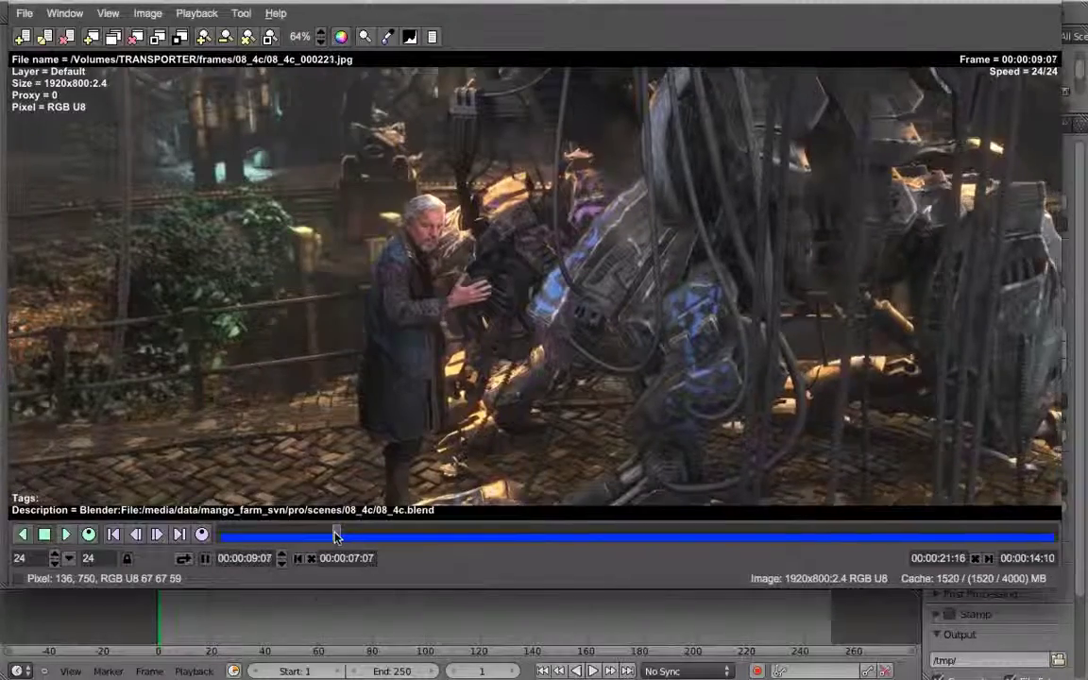
drag(336, 535, 490, 553)
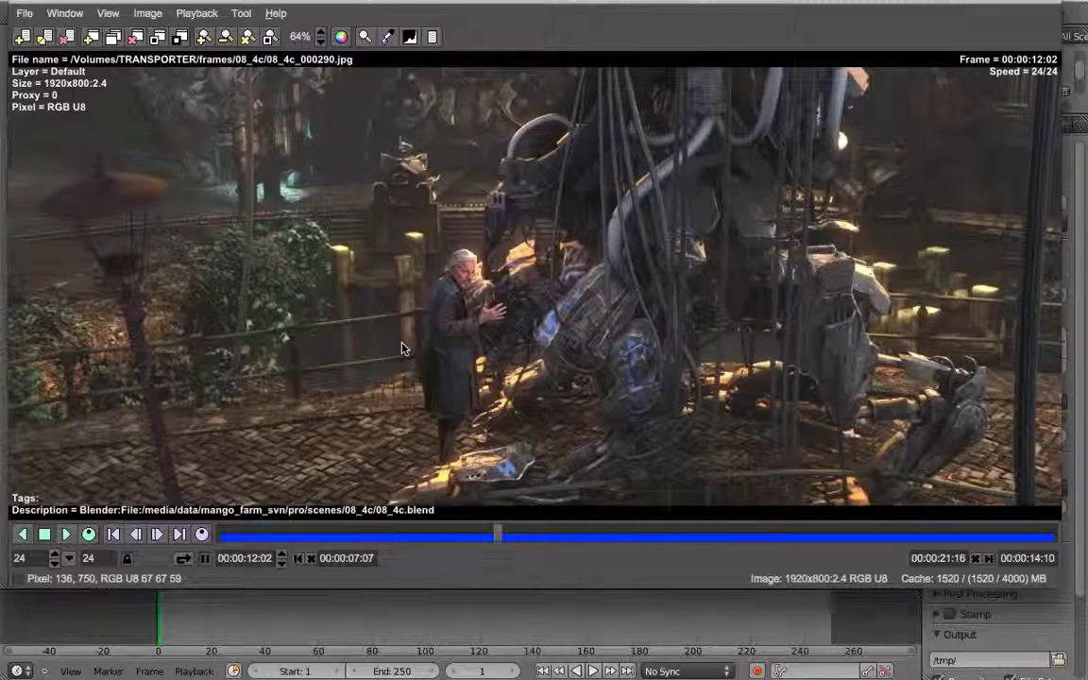
drag(506, 546, 467, 557)
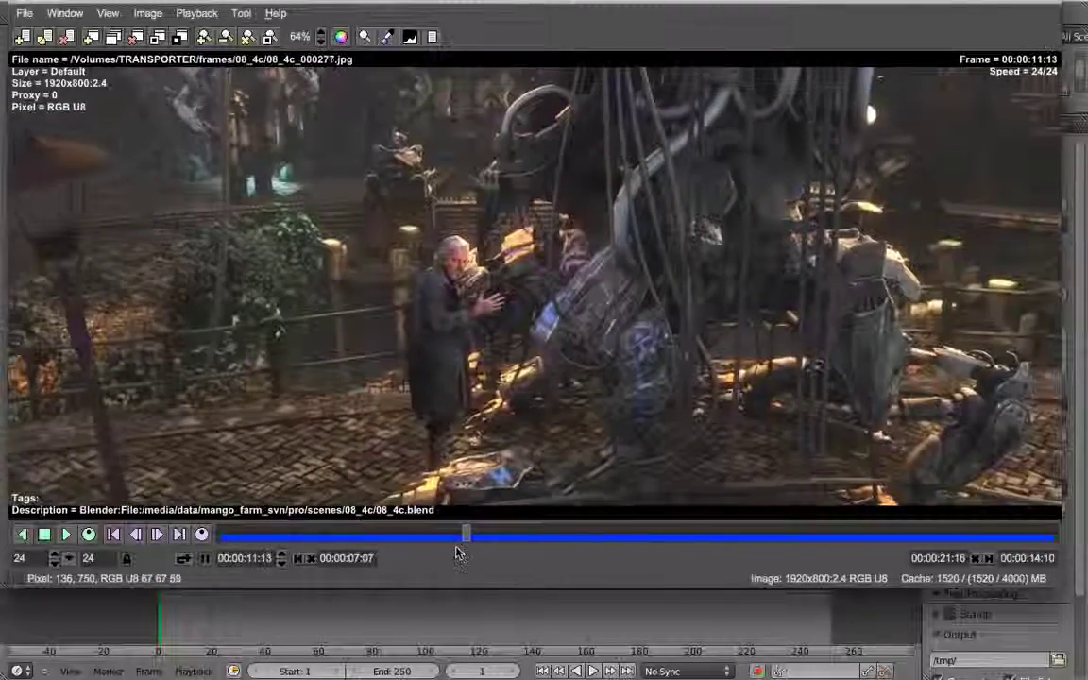
Leave the frame player for Blender and open 08_4c_track.blend from the 08_4c scenes folder
key(Escape)
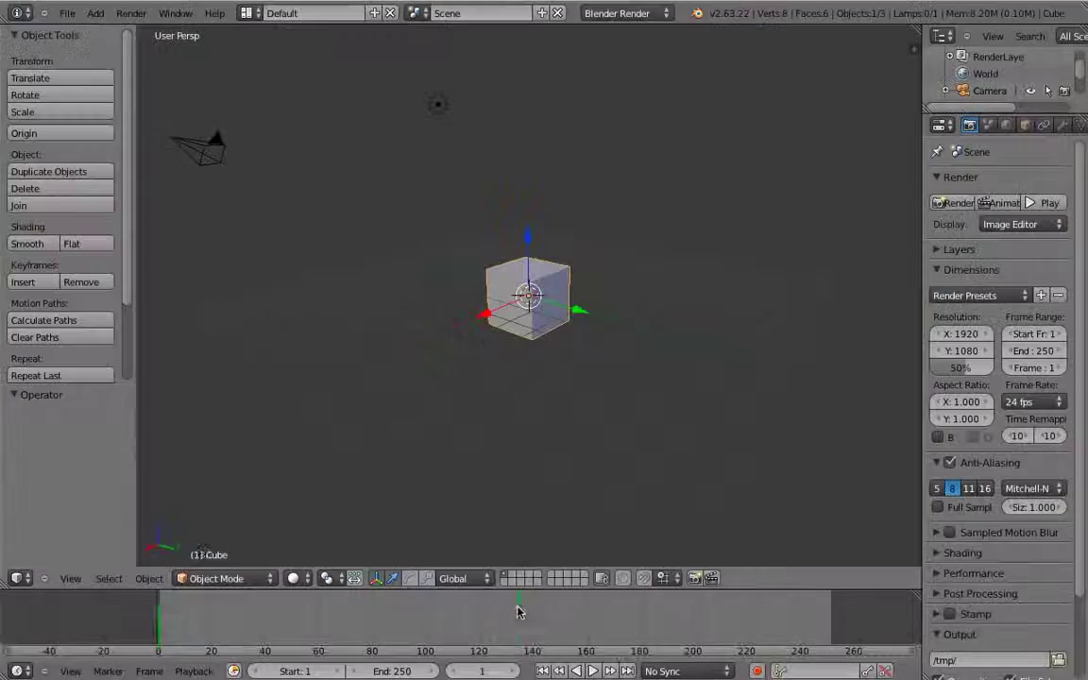
key(ctrl+o)
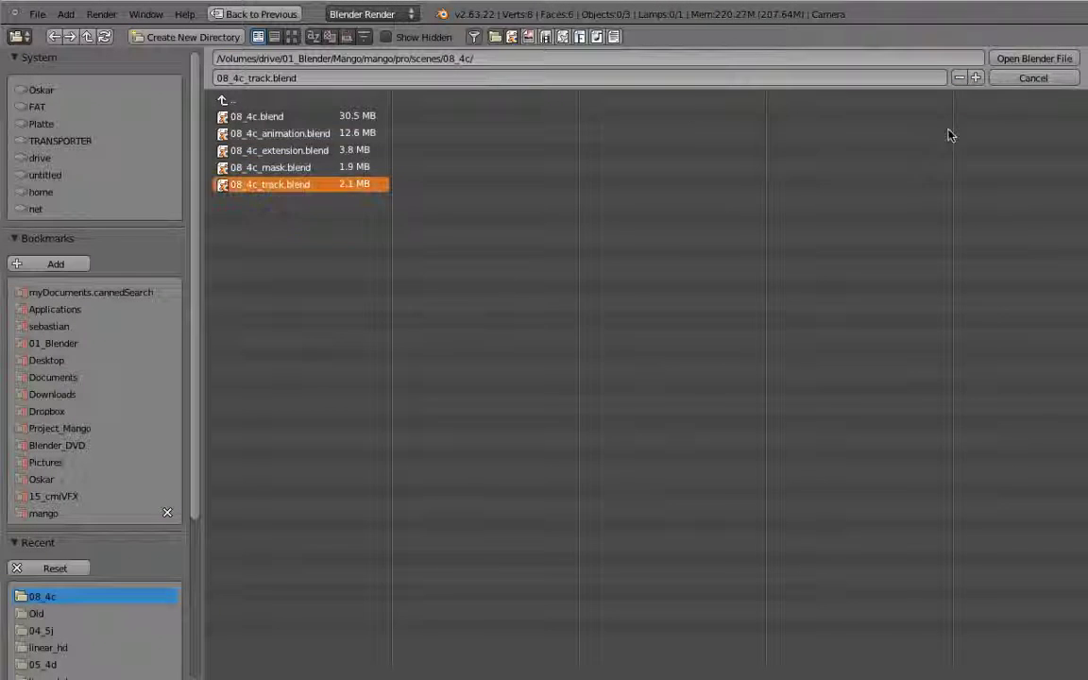
click(1030, 58)
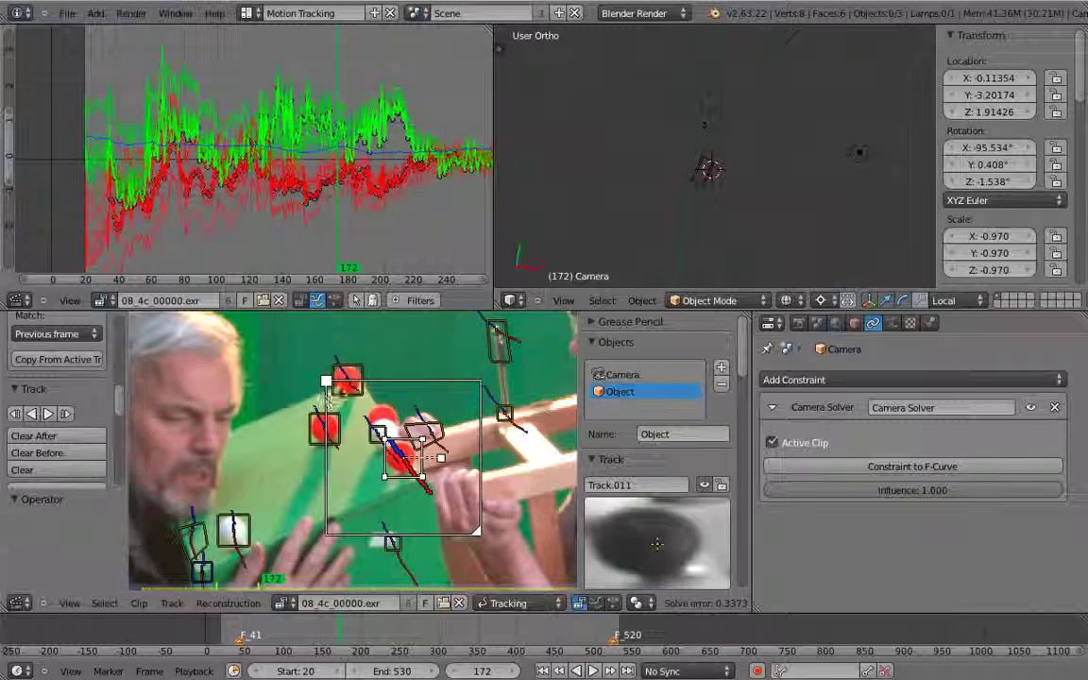
Enlarge the clip editor and scrub through the green-screen footage to examine the object tracks on the handheld prop
key(ctrl+Up)
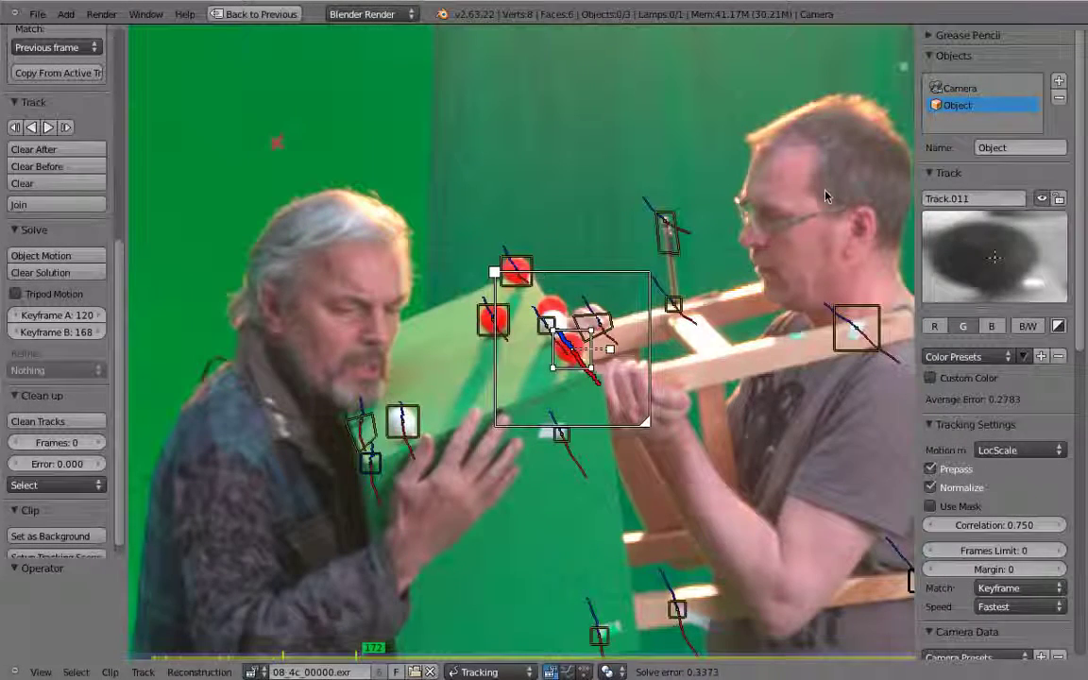
ctrl+middle_drag(518, 346, 520, 355)
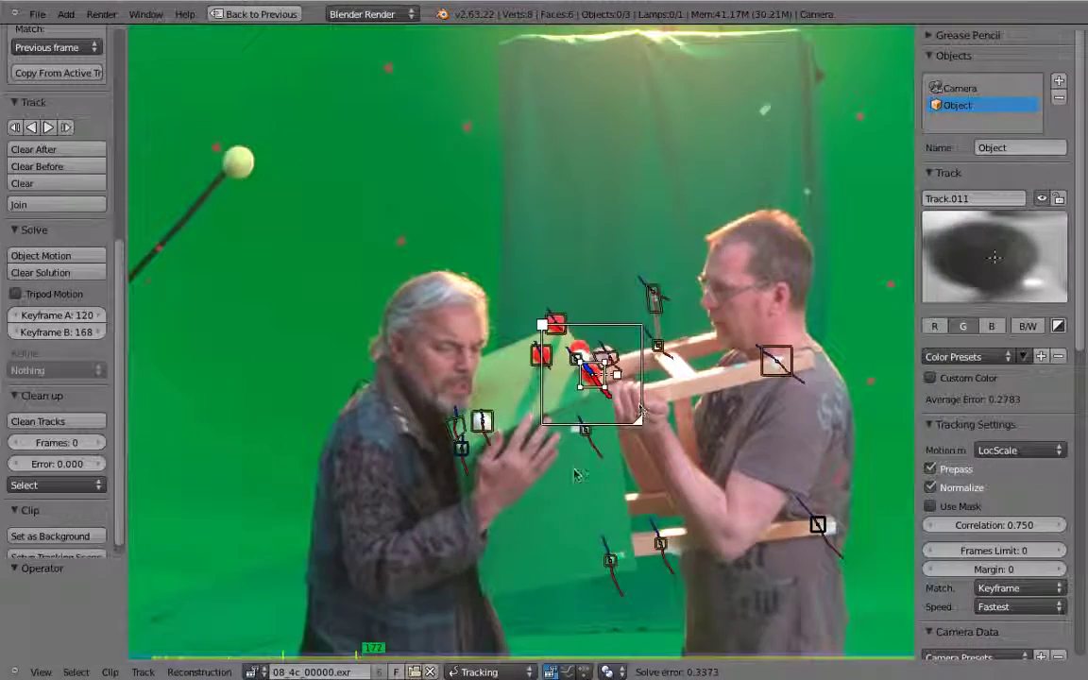
middle_drag(480, 623, 463, 480)
ctrl+middle_drag(463, 480, 446, 612)
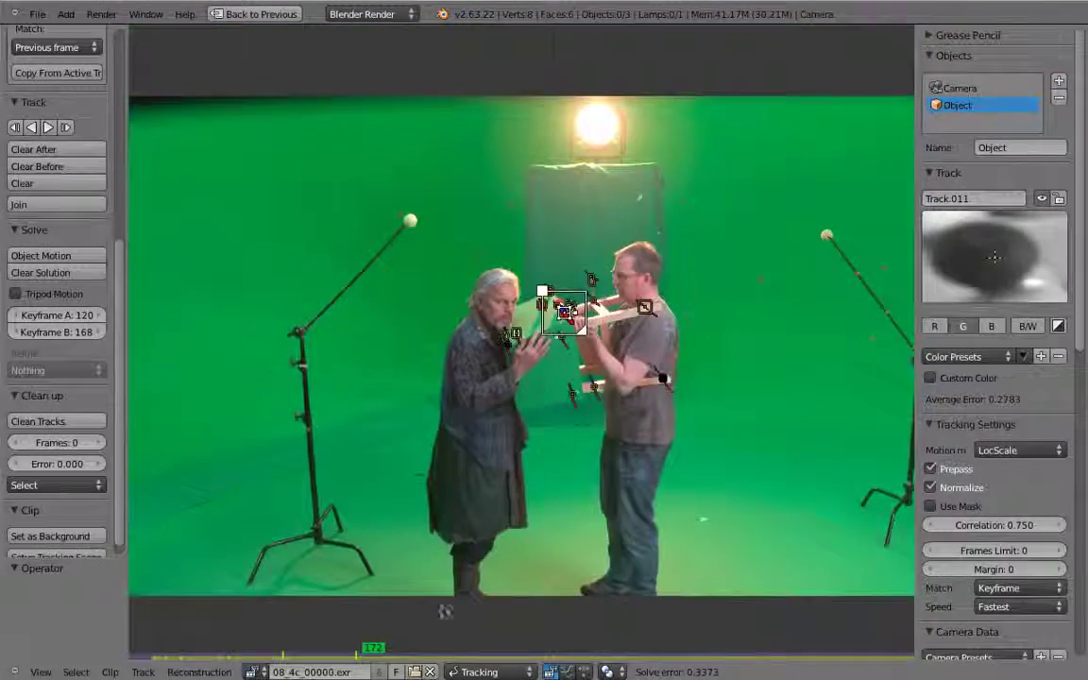
drag(364, 653, 590, 650)
drag(625, 612, 676, 601)
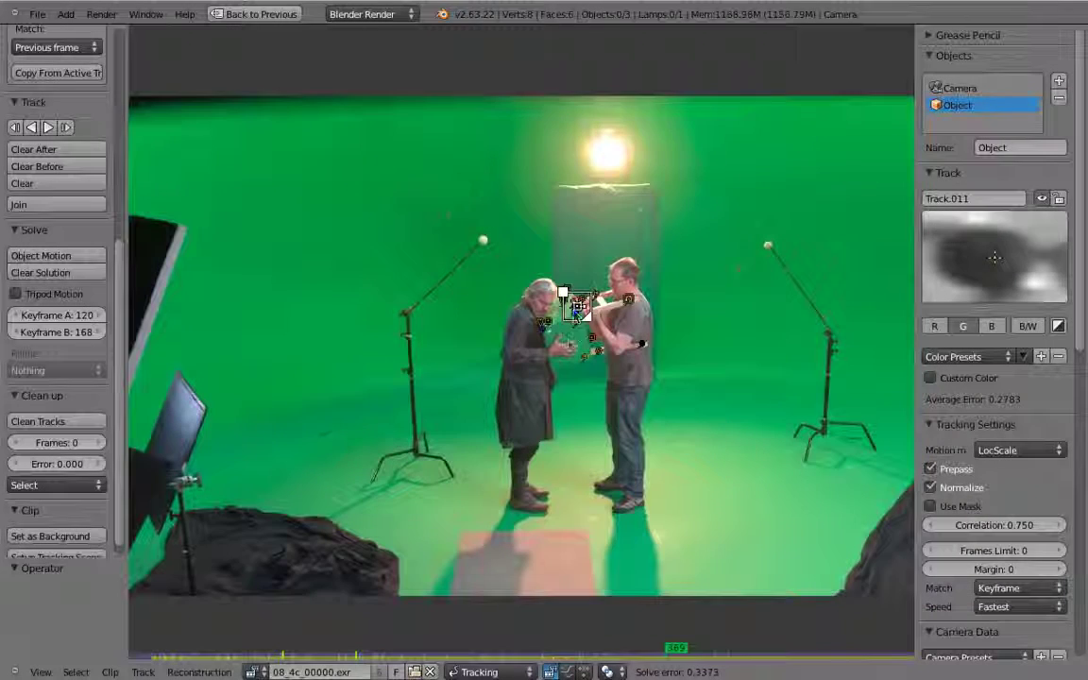
drag(671, 655, 724, 648)
mouse_move(468, 629)
mouse_down()
mouse_move(205, 635)
mouse_move(170, 650)
mouse_move(211, 661)
mouse_move(931, 644)
mouse_move(900, 659)
mouse_move(652, 654)
mouse_move(144, 624)
mouse_up()
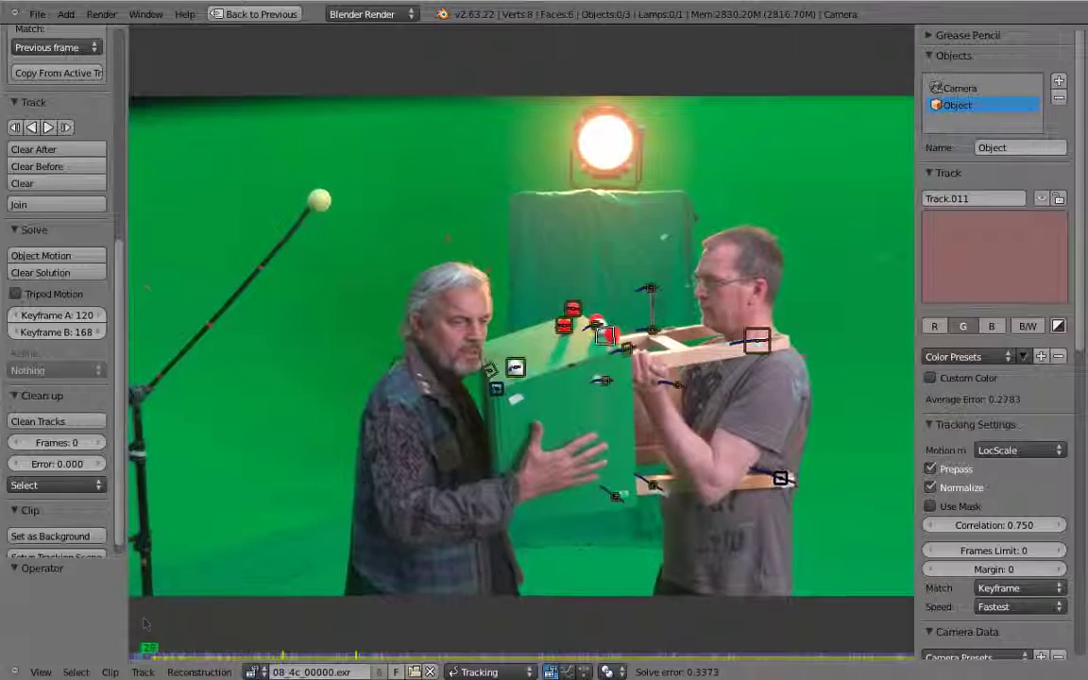
key(alt+a)
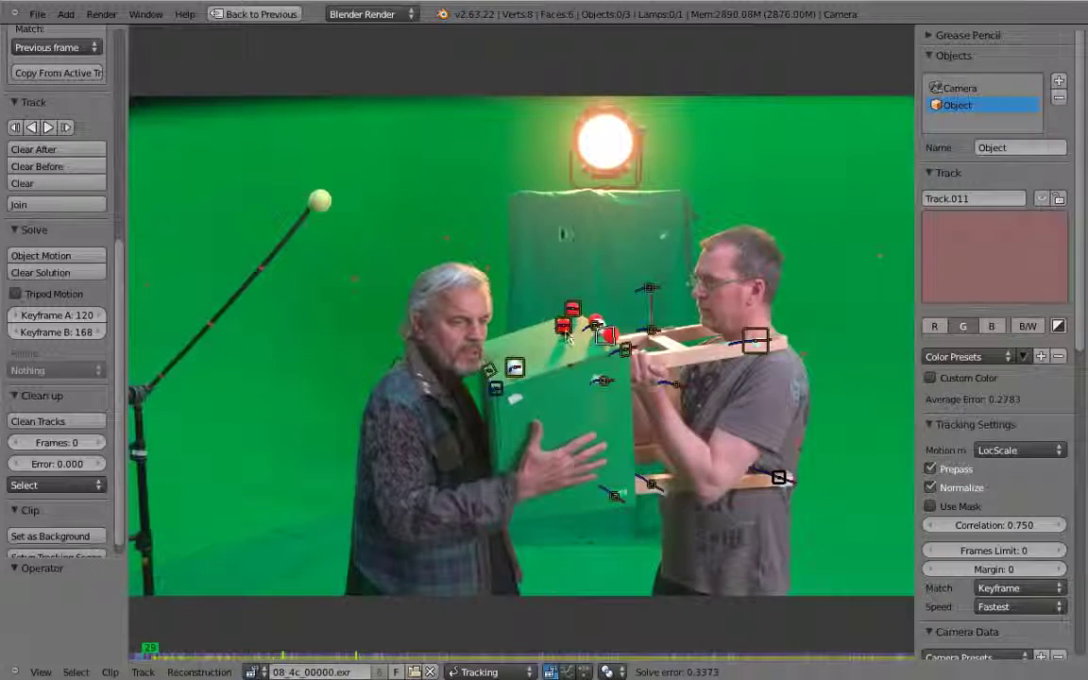
drag(151, 655, 235, 650)
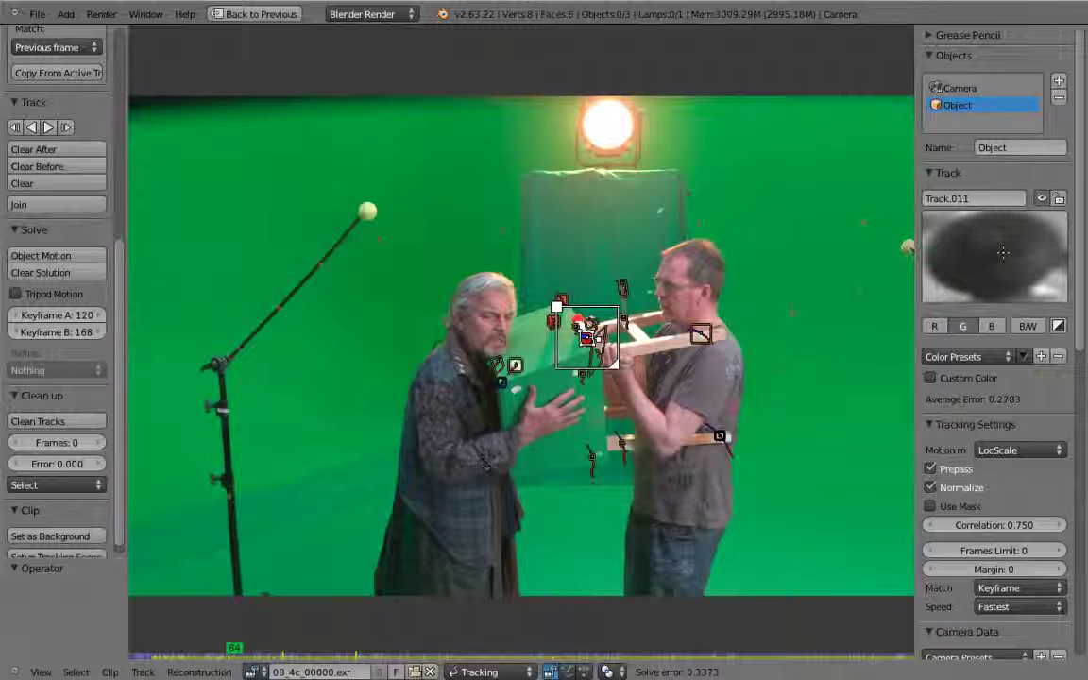
drag(209, 653, 805, 651)
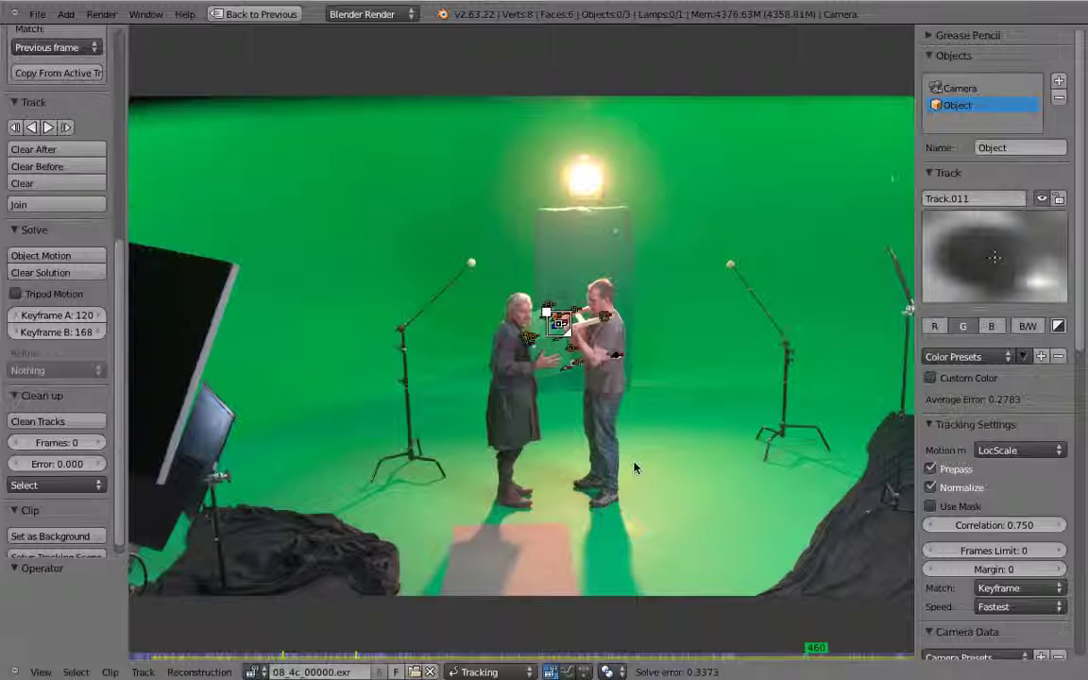
Switch to the Camera tracks and scrub back to the start of the clip to examine them
click(956, 89)
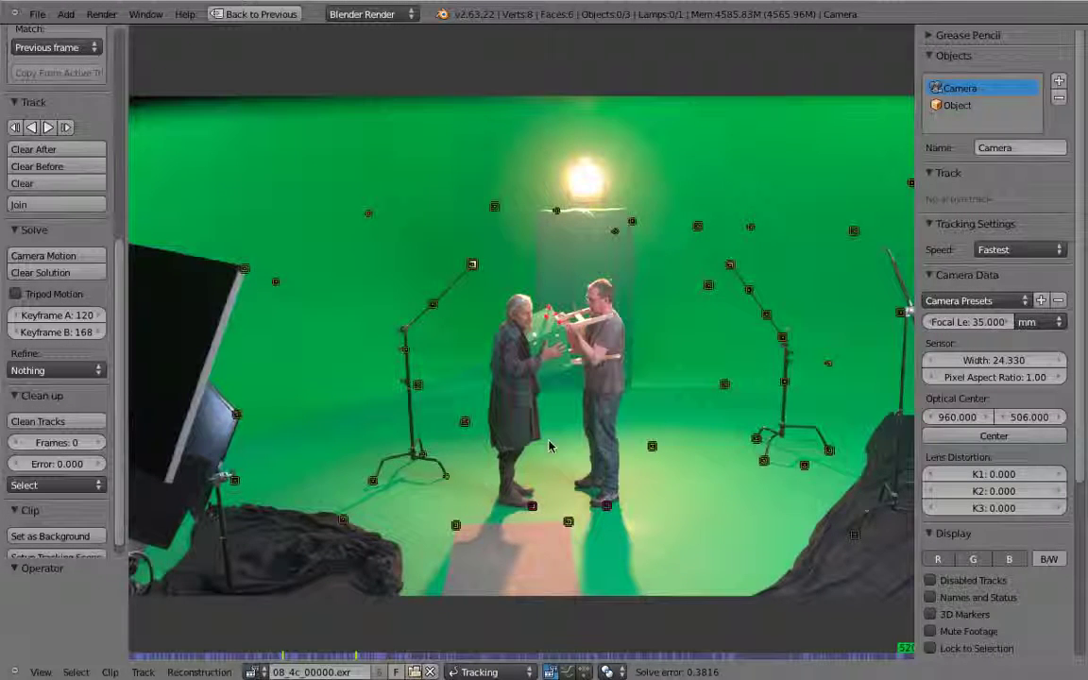
click(723, 651)
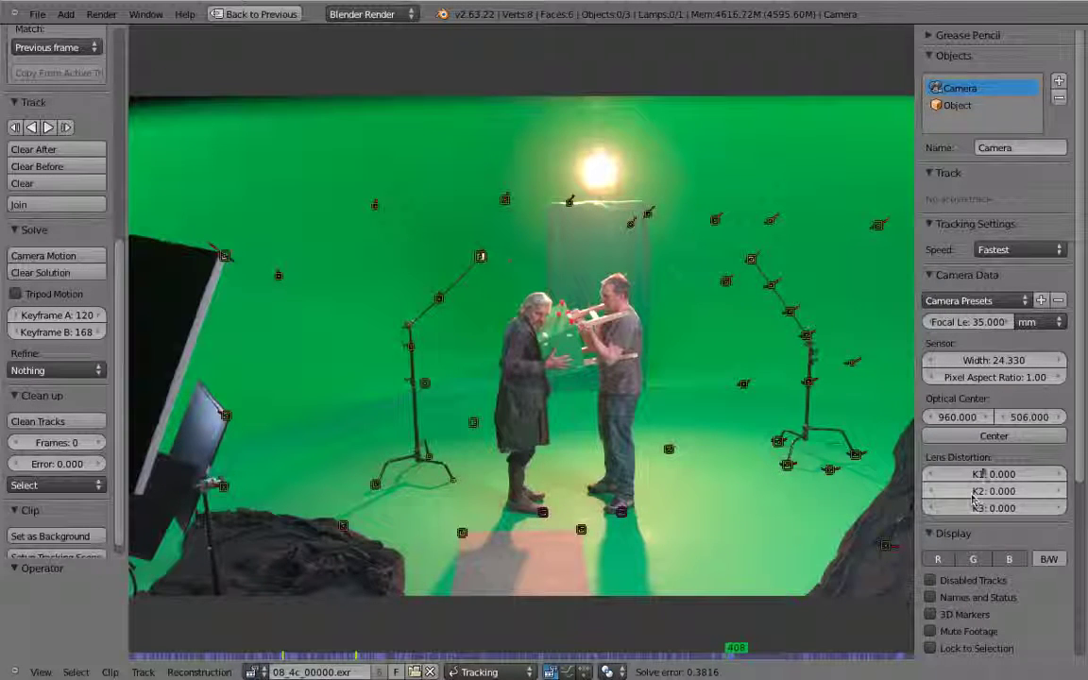
drag(762, 659, 131, 656)
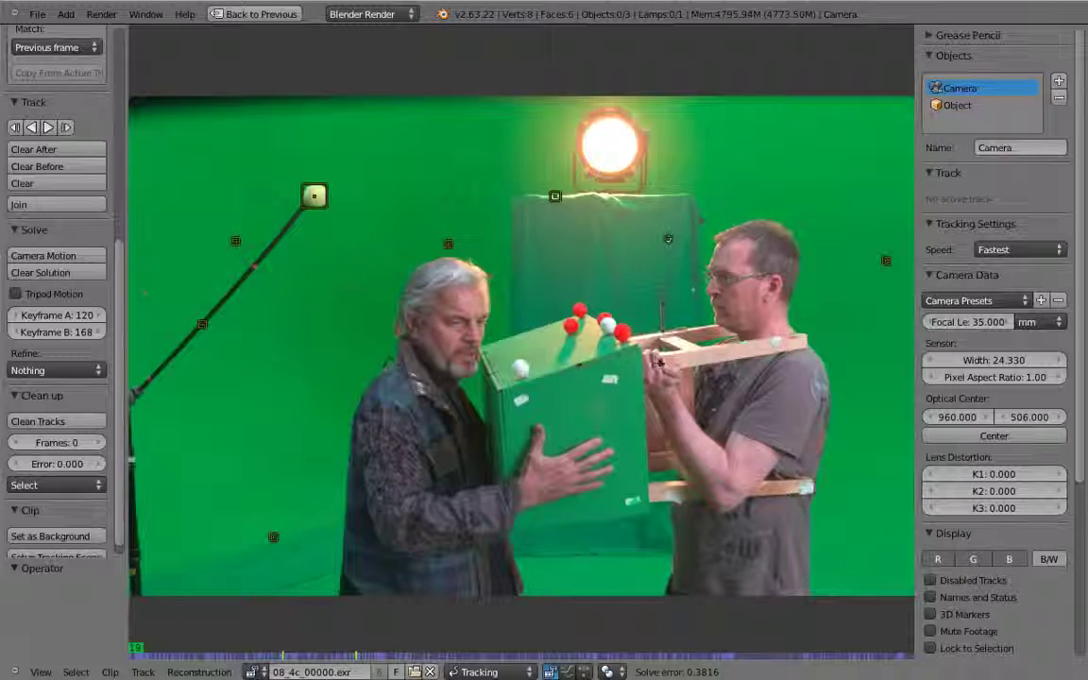
Switch to the Object tracks, scrub to frame 268 and restore the full Motion Tracking layout
click(961, 107)
drag(128, 653, 533, 517)
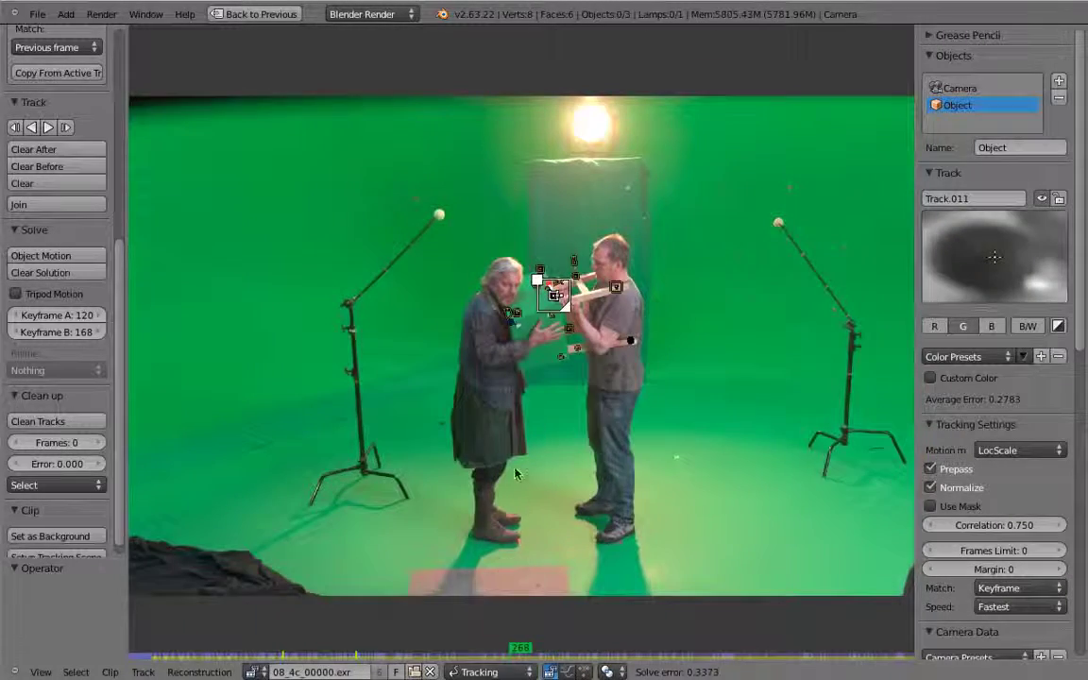
key(ctrl+Up)
key(ctrl+Up)
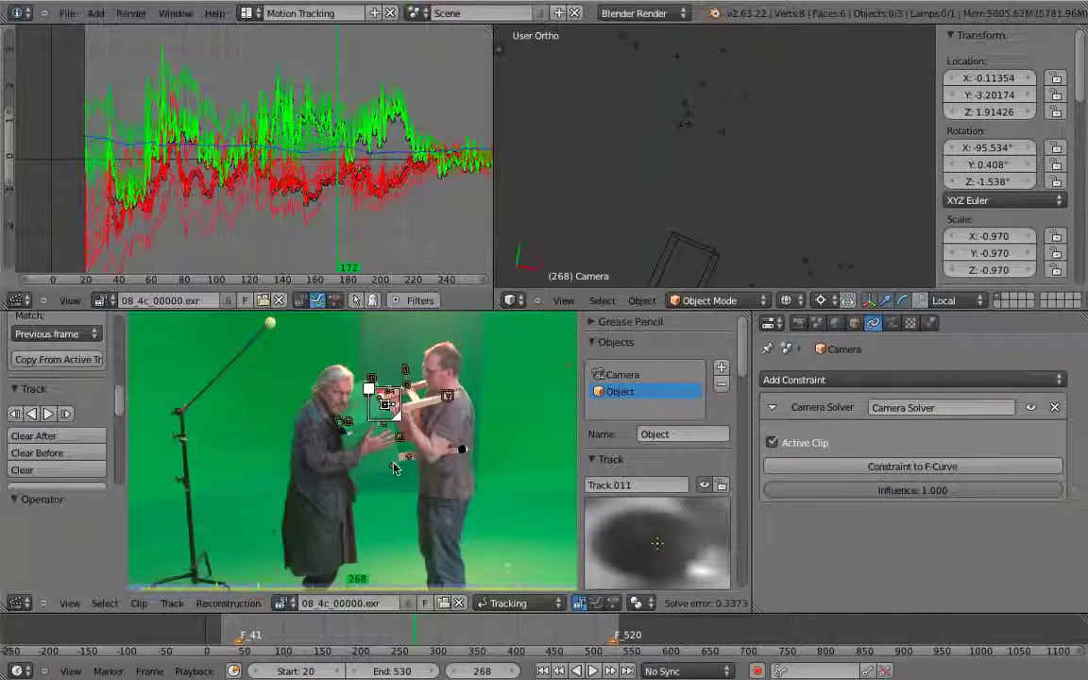
Select the Track.009 marker on the edge of the green prop beside the older actor's chest
scroll(394, 467, up, 5)
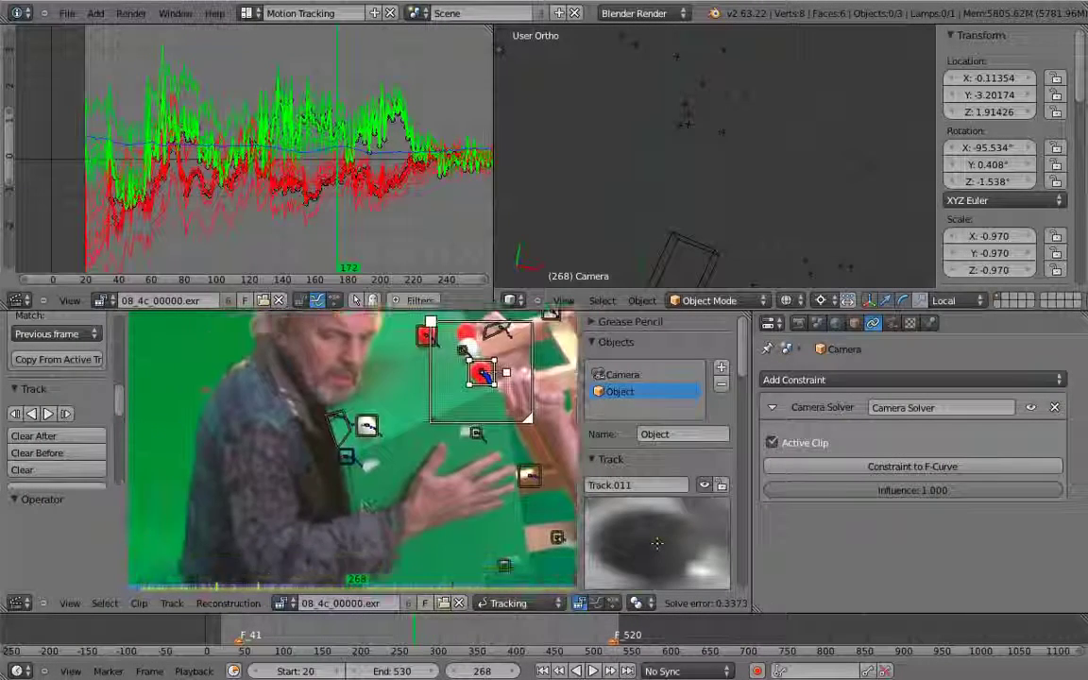
scroll(353, 450, up, 2)
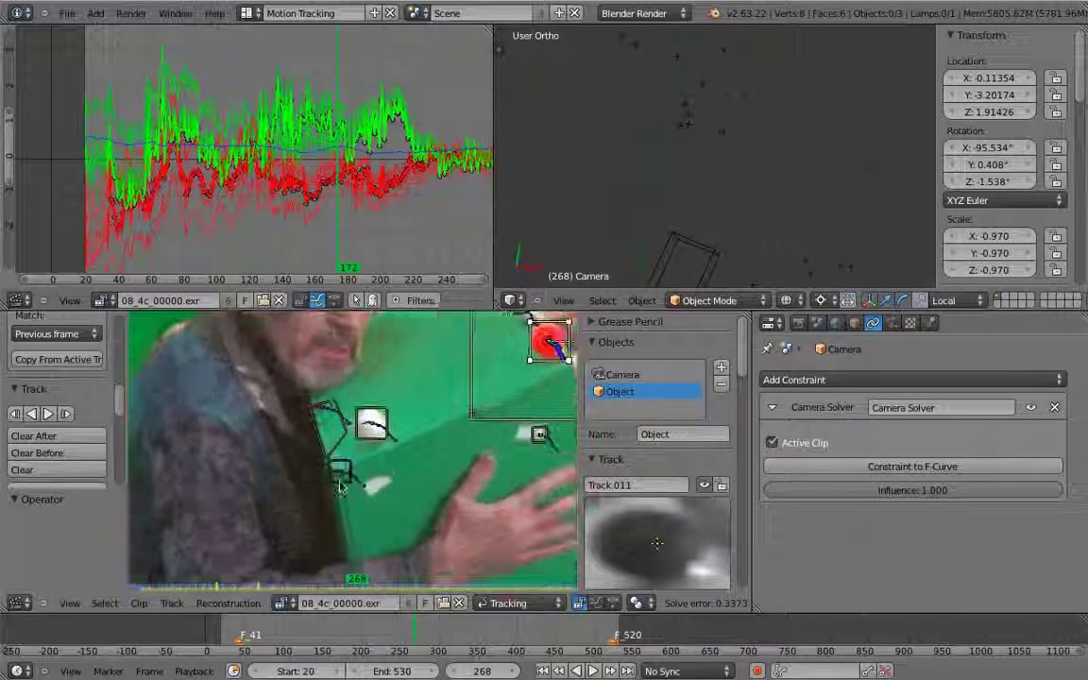
right_click(342, 476)
scroll(353, 451, down, 1)
scroll(369, 505, down, 1)
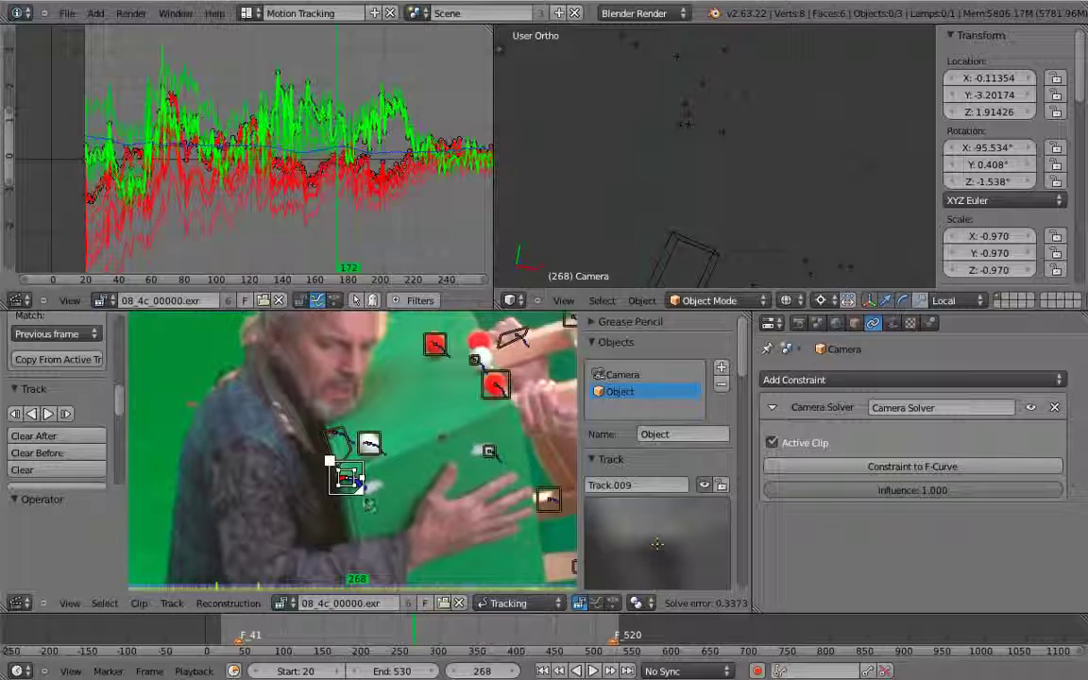
Move to frame 290 and view the scene through the tracked camera in an enlarged 3D view
middle_drag(694, 173, 718, 175)
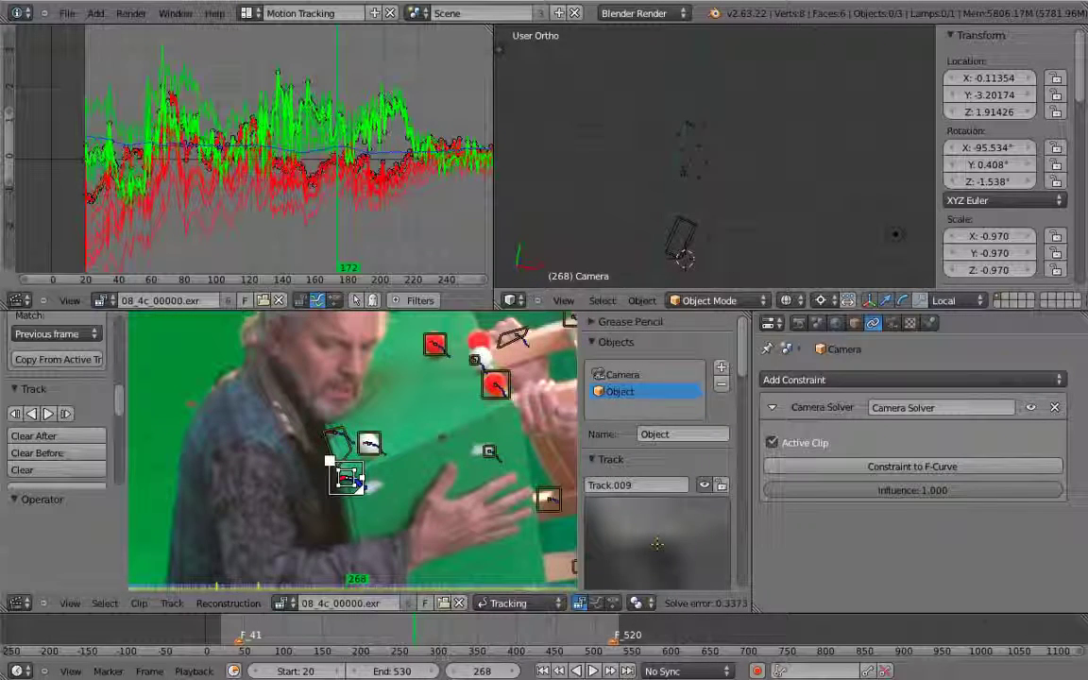
drag(416, 643, 378, 643)
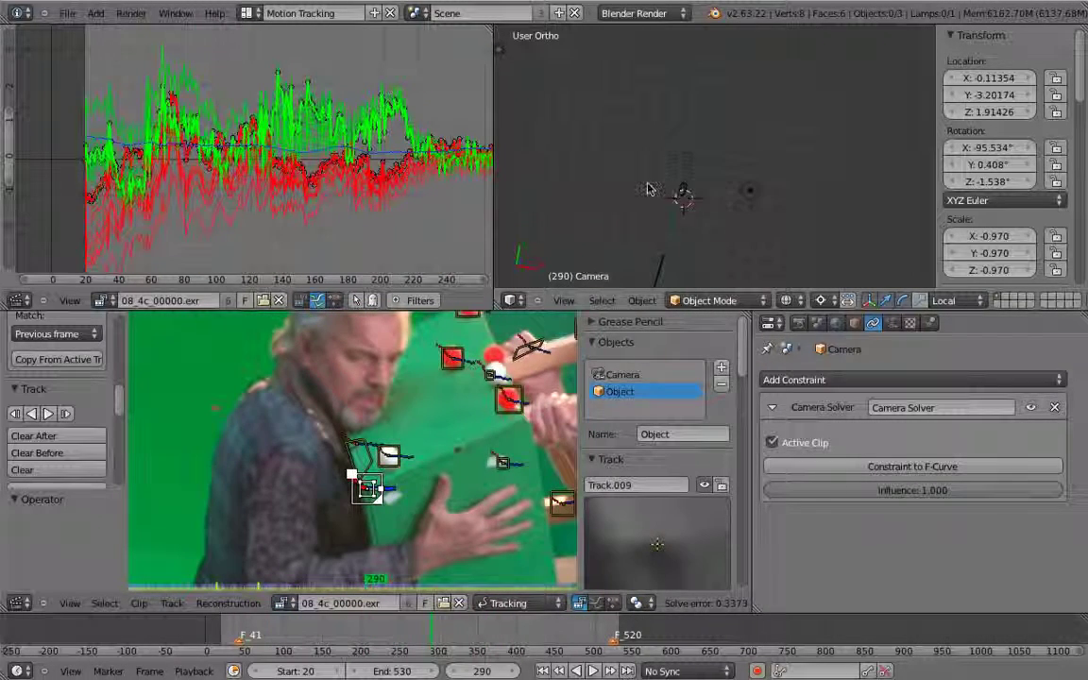
key(KP_0)
key(ctrl+Up)
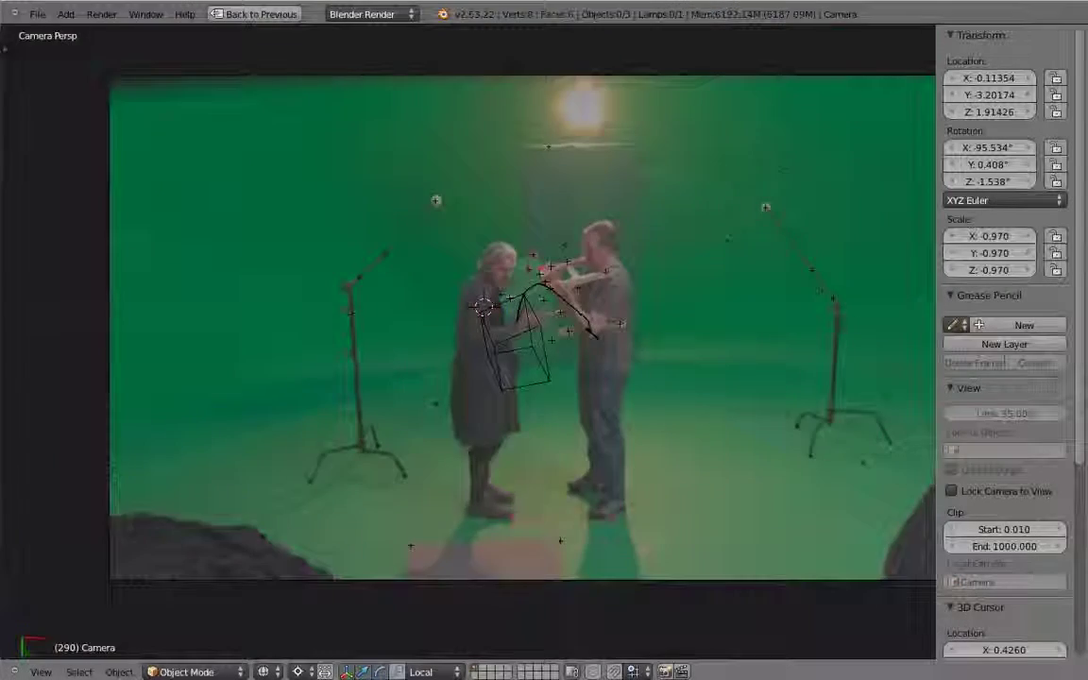
scroll(475, 479, down, 2)
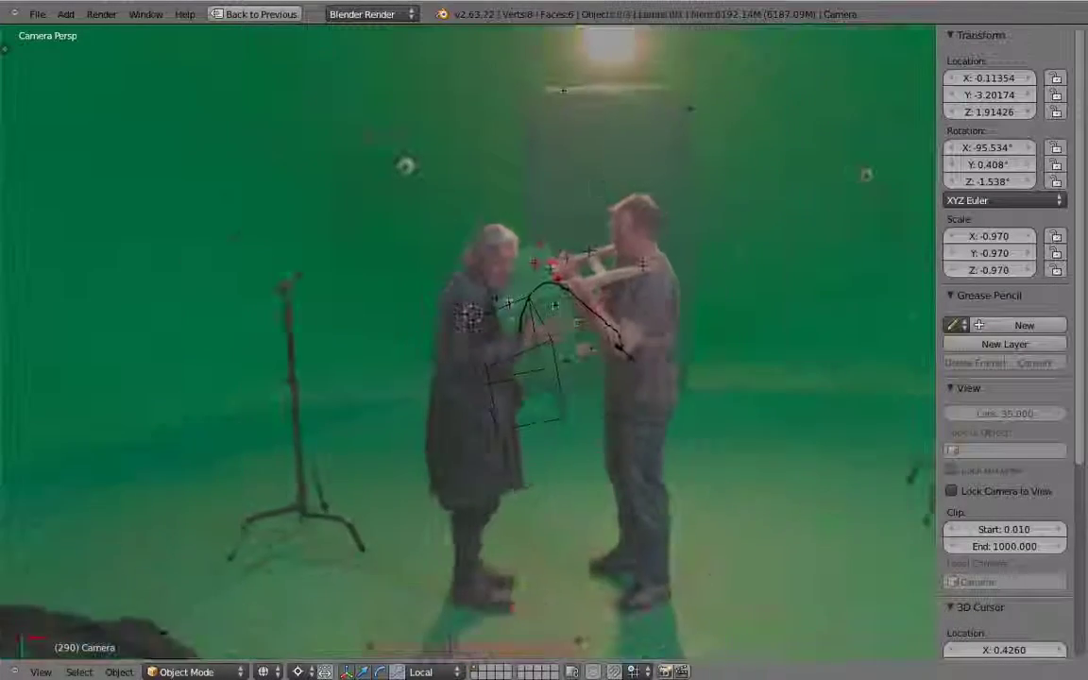
scroll(515, 380, down, 3)
Examine the solved scene from outside in orthographic view, and return to the camera view to compare the points with the footage
middle_drag(515, 380, 536, 565)
key(KP_5)
scroll(541, 316, down, 3)
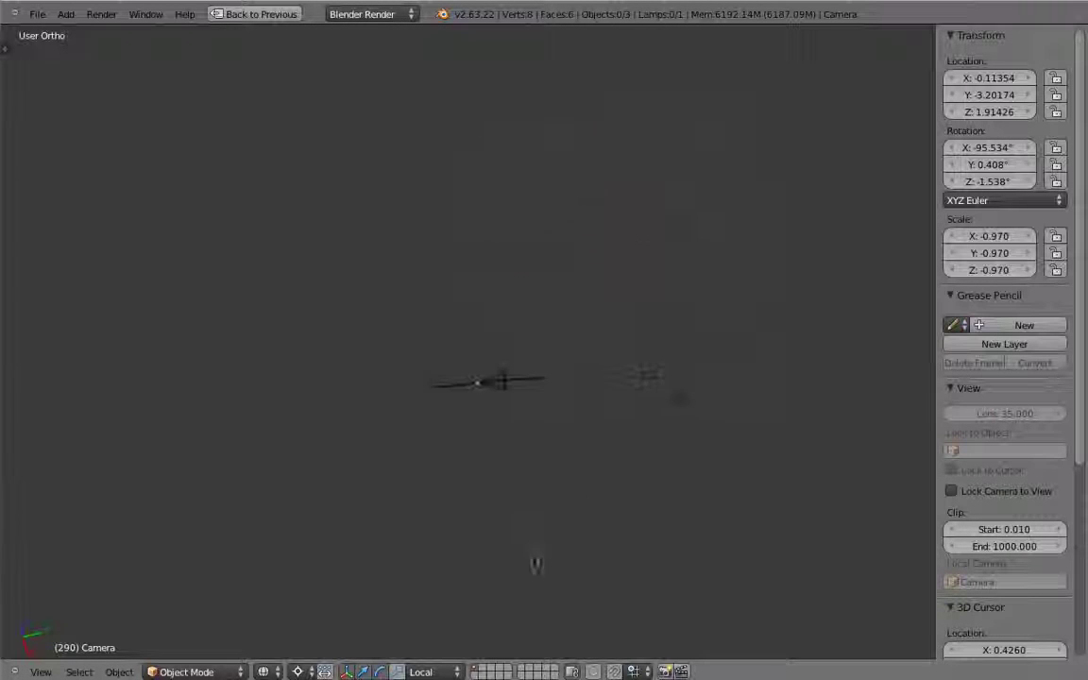
middle_drag(647, 401, 543, 406)
key(KP_0)
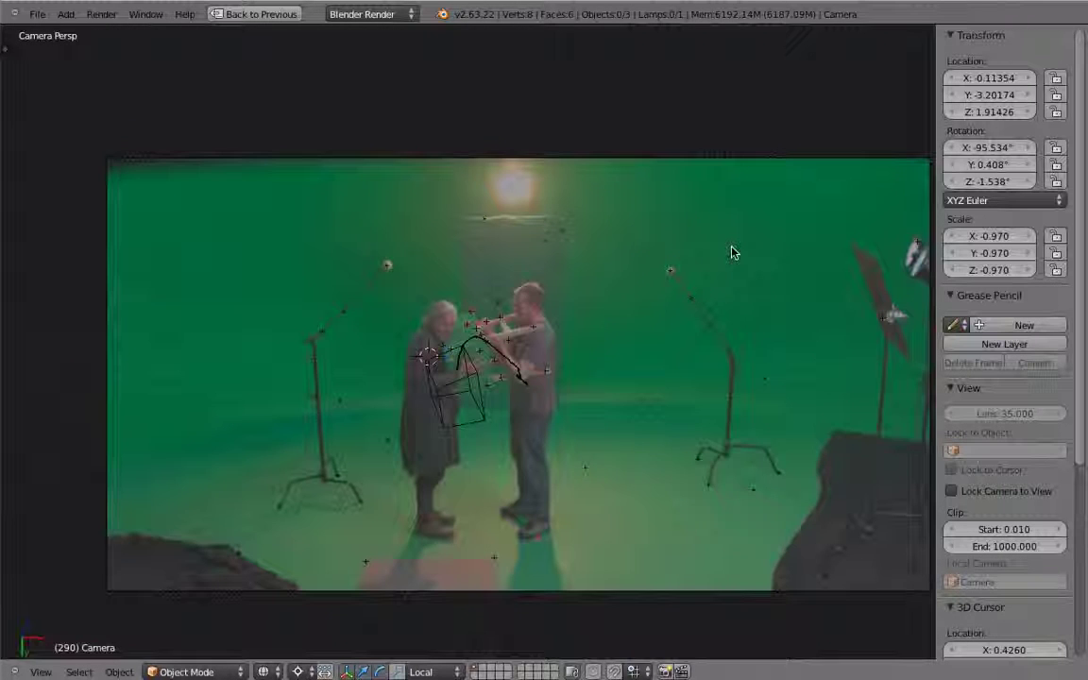
ctrl+middle_drag(438, 448, 456, 408)
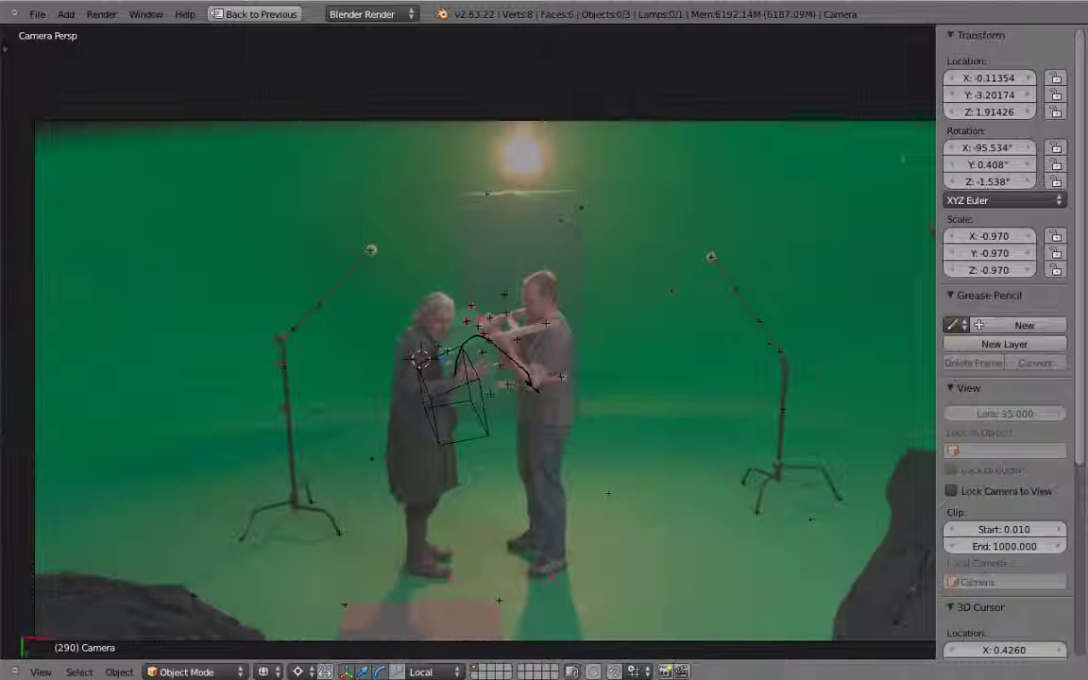
Restore the full Motion Tracking layout and open 08_4c_extension.blend from the 08_4c scene folder
ctrl+middle_drag(452, 558, 458, 501)
key(ctrl+Up)
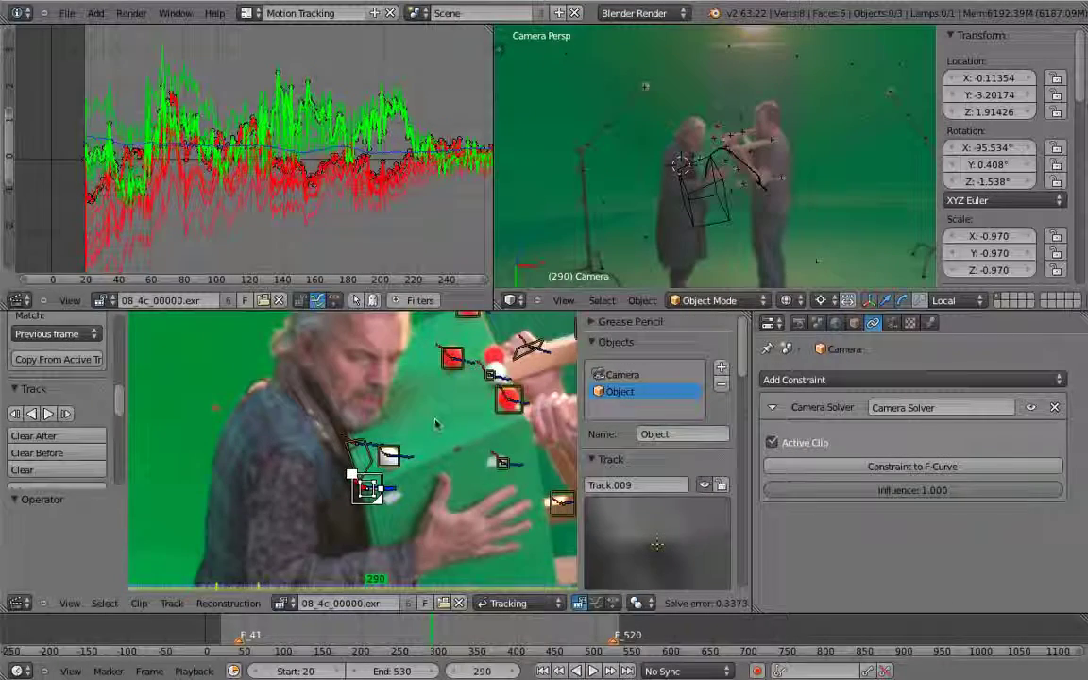
key(ctrl+o)
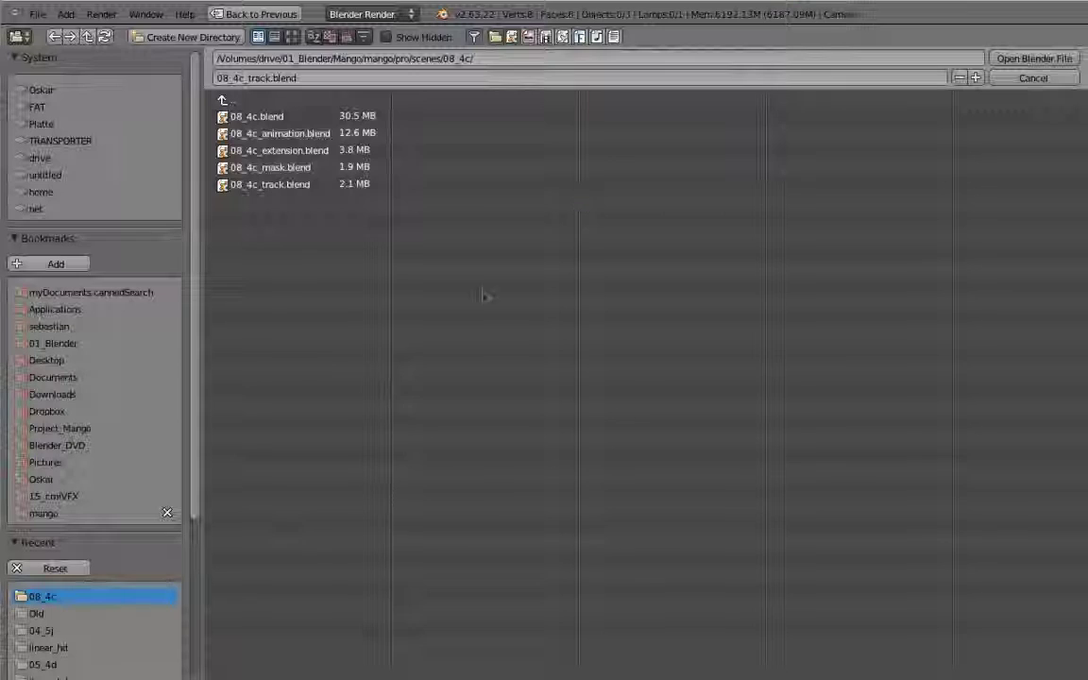
click(239, 153)
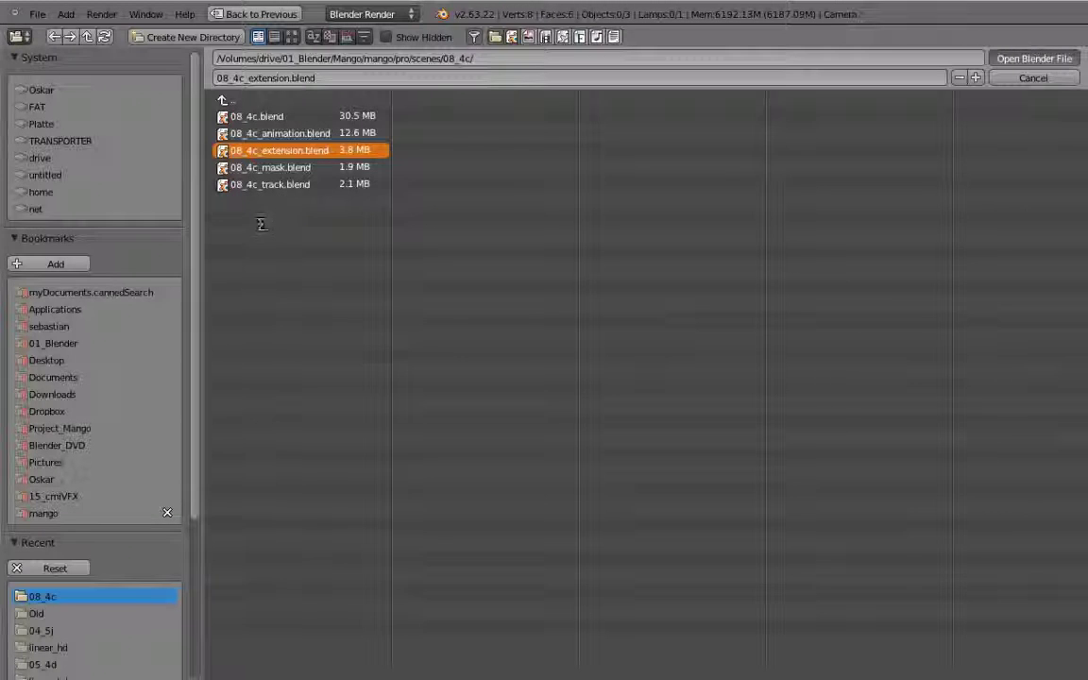
key(Return)
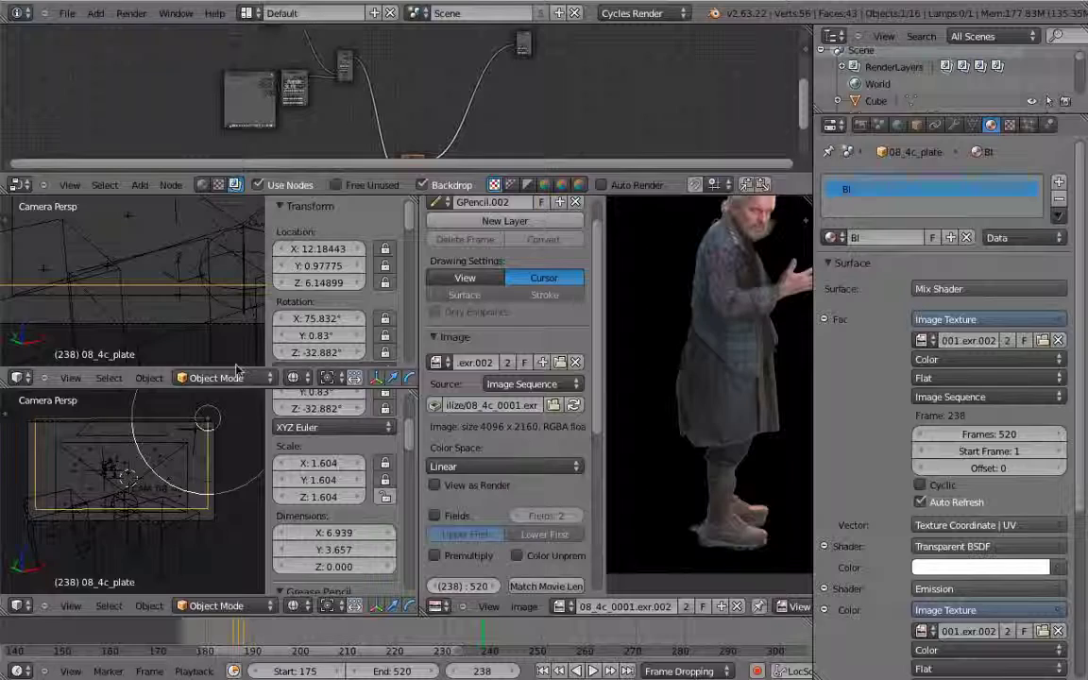
Change the image editor showing the keyed actor into an enlarged Movie Clip Editor
key(ctrl+Up)
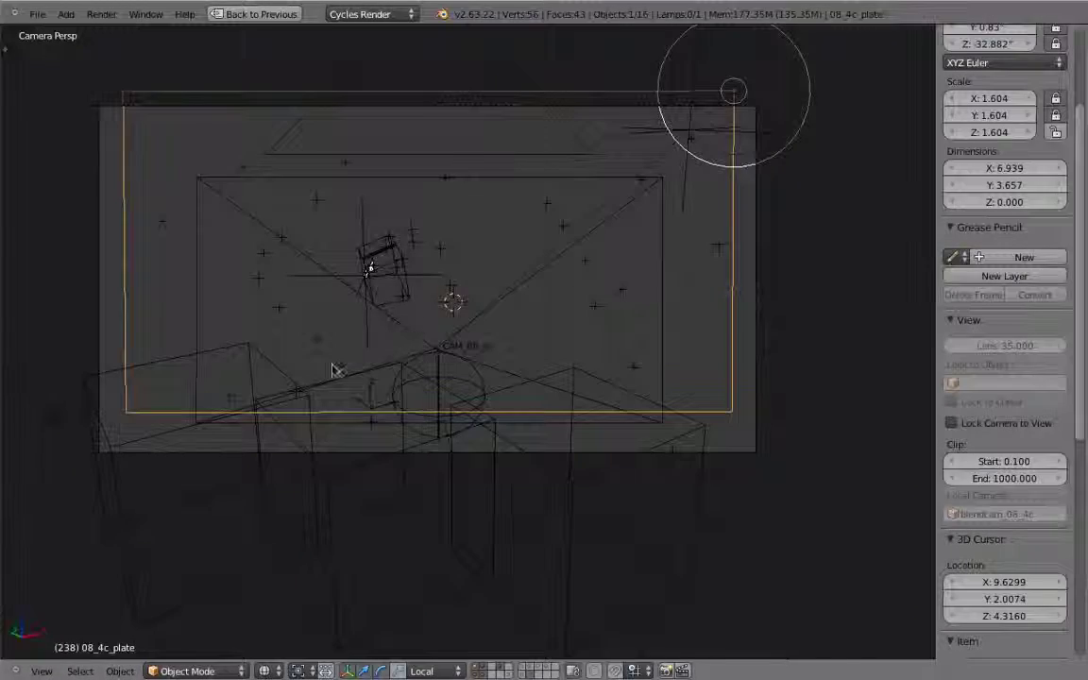
key(ctrl+Up)
click(440, 606)
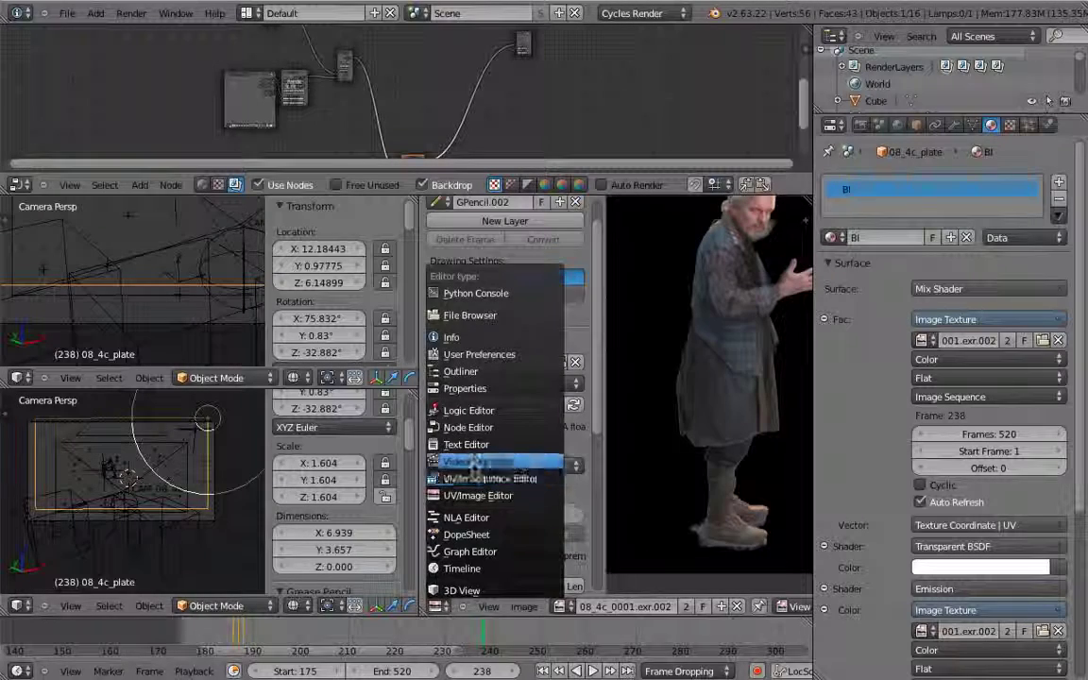
click(475, 462)
key(ctrl+Up)
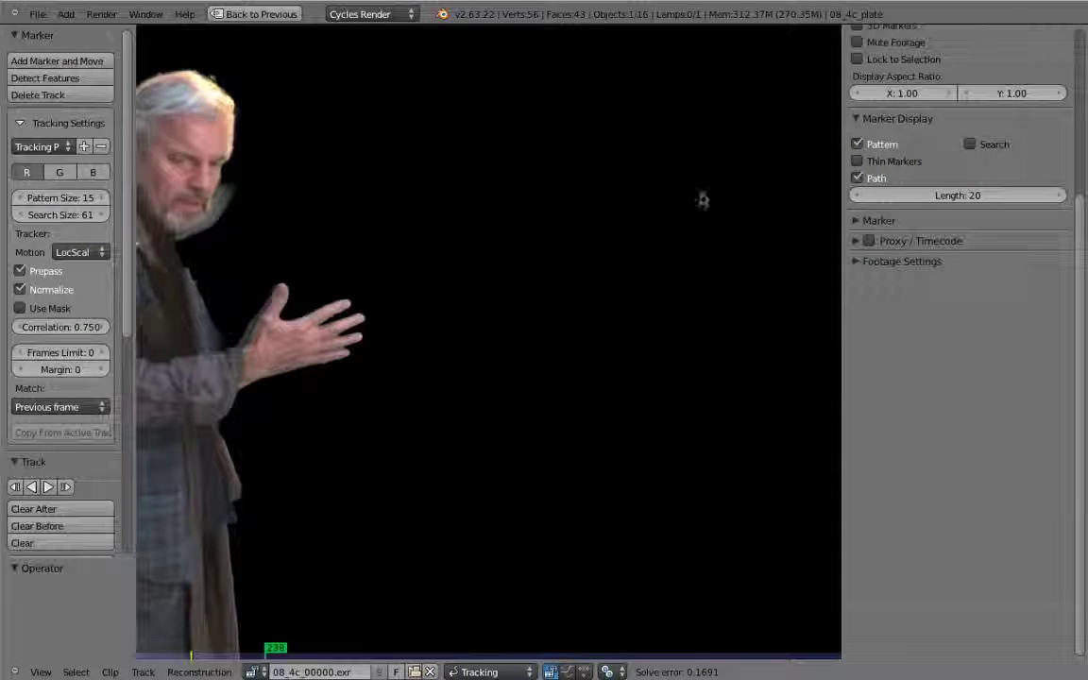
Switch the clip to the Object tracks, select all their markers around the actor, and restore the full layout
scroll(945, 189, up, 8)
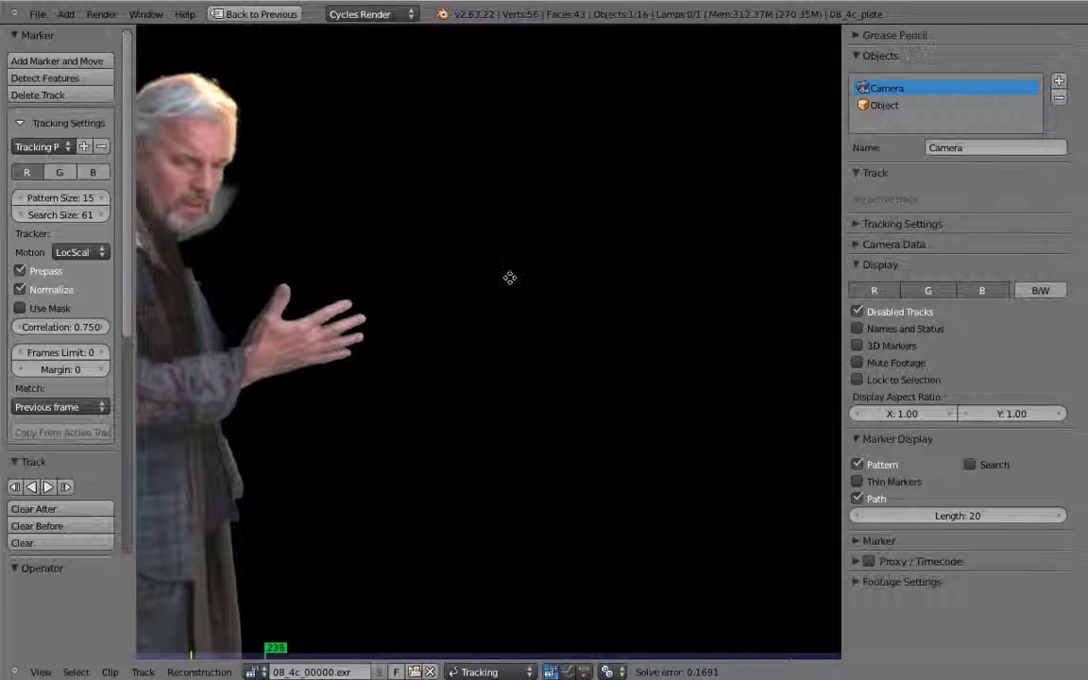
scroll(491, 313, down, 2)
middle_drag(491, 314, 588, 258)
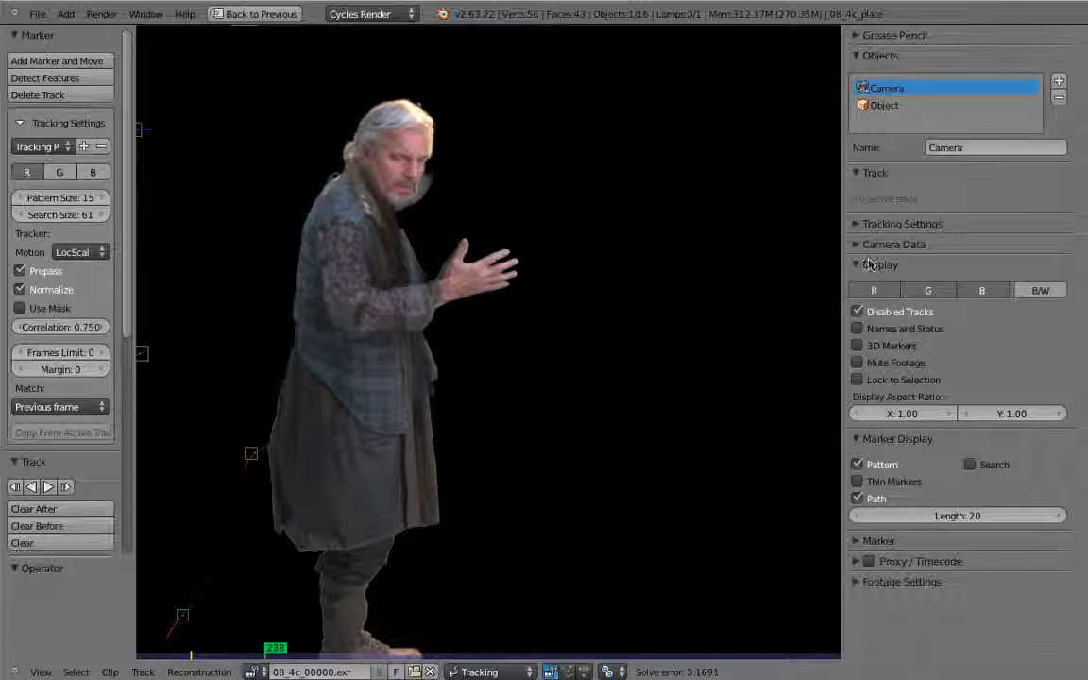
scroll(493, 459, down, 2)
click(885, 105)
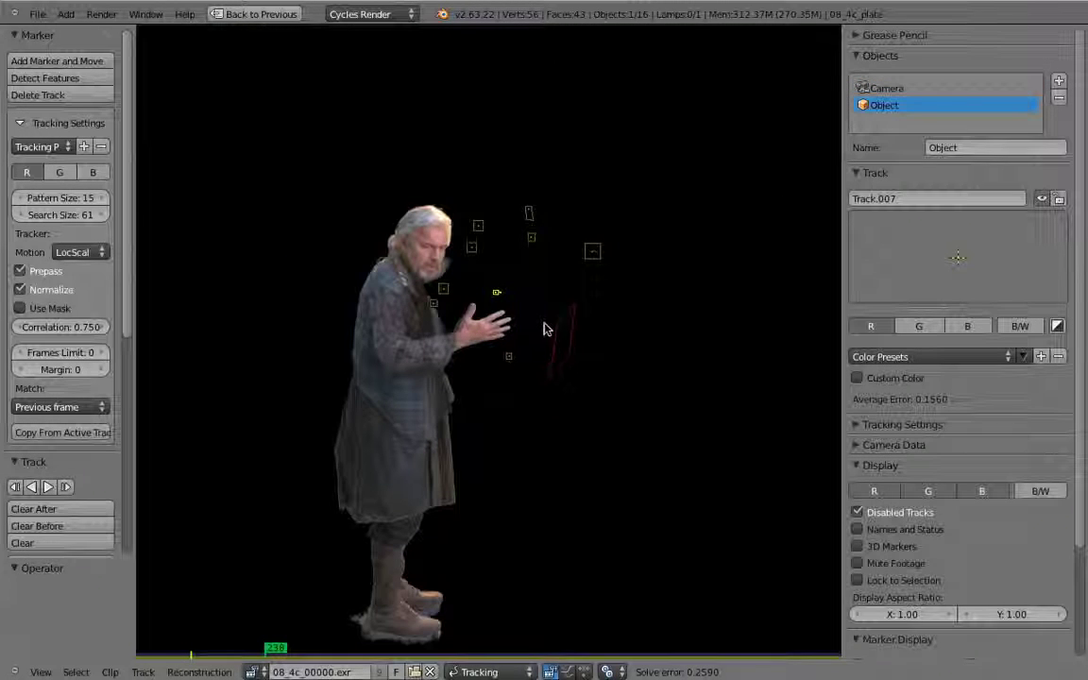
key(a)
key(a)
scroll(486, 274, up, 2)
key(ctrl+Up)
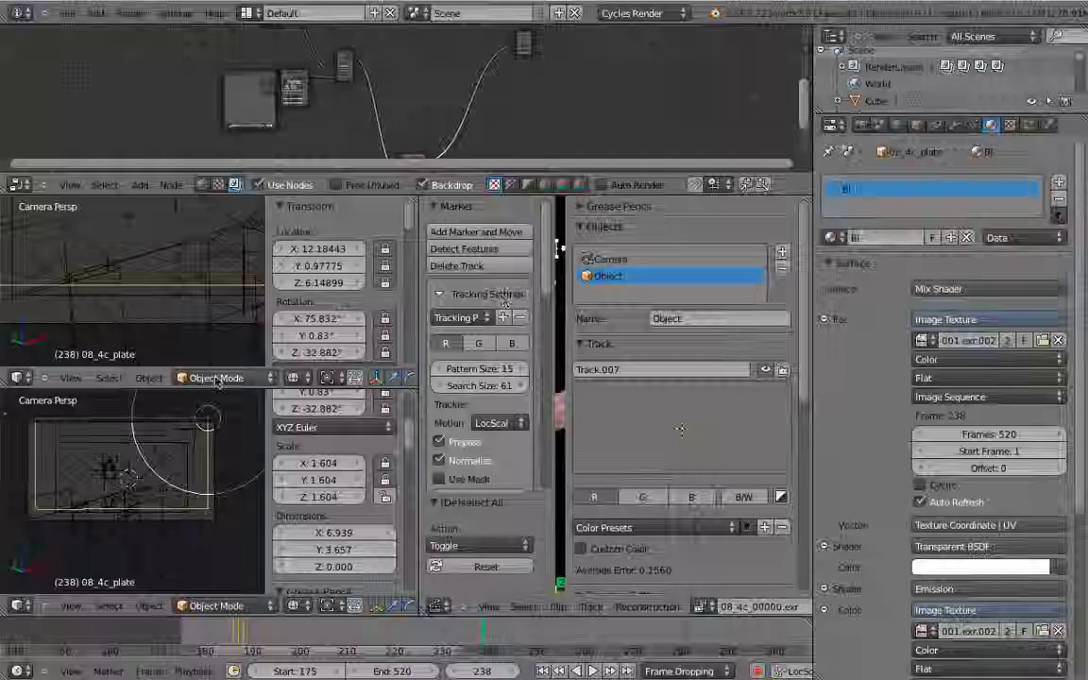
Enlarge the 3D view, select CAM_08_4c, and examine its solved object points from outside the camera
key(ctrl+Up)
middle_drag(397, 340, 423, 332)
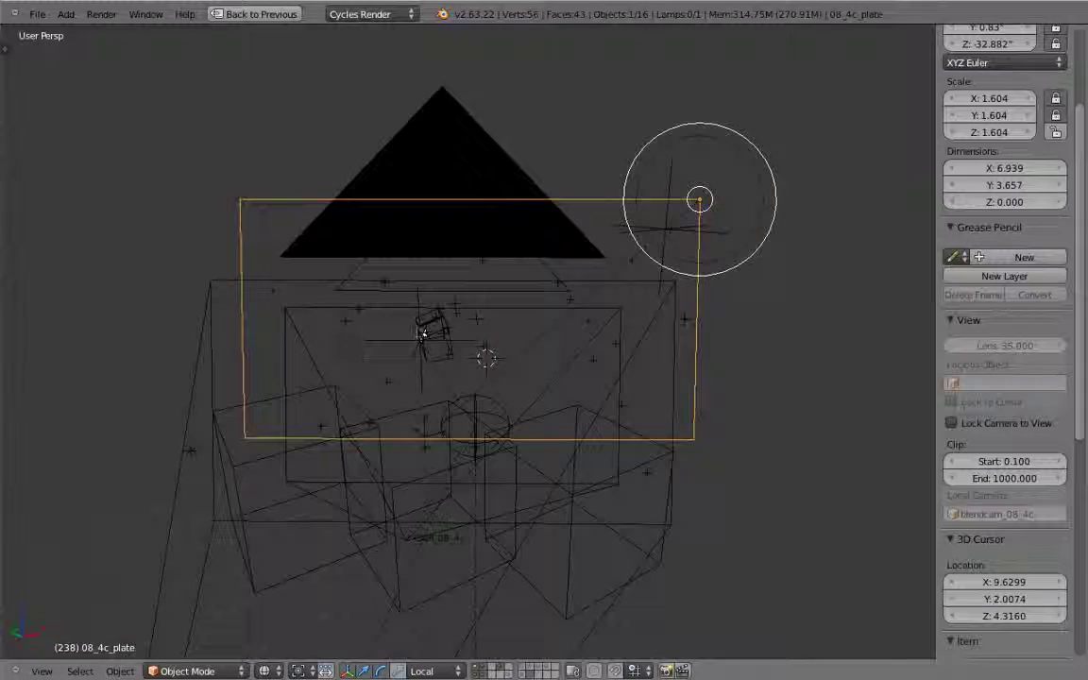
right_click(376, 242)
middle_drag(274, 284, 450, 475)
scroll(404, 399, down, 5)
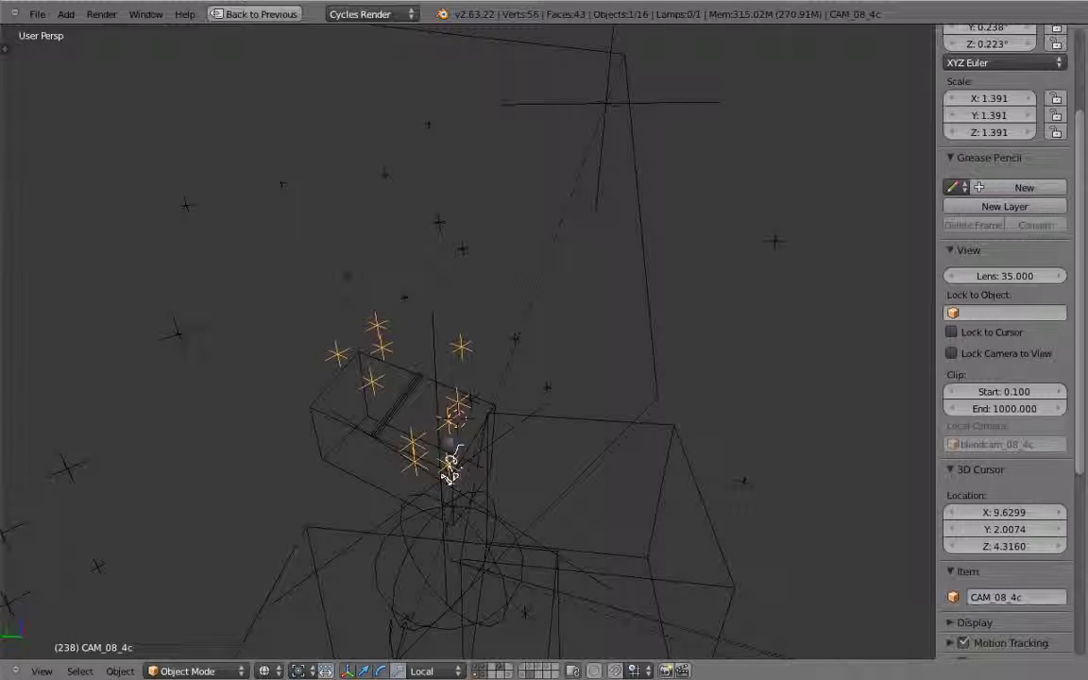
middle_drag(466, 397, 504, 388)
Restore the layout and narrow the clip's properties region to show the actor with the selected object markers
key(ctrl+Up)
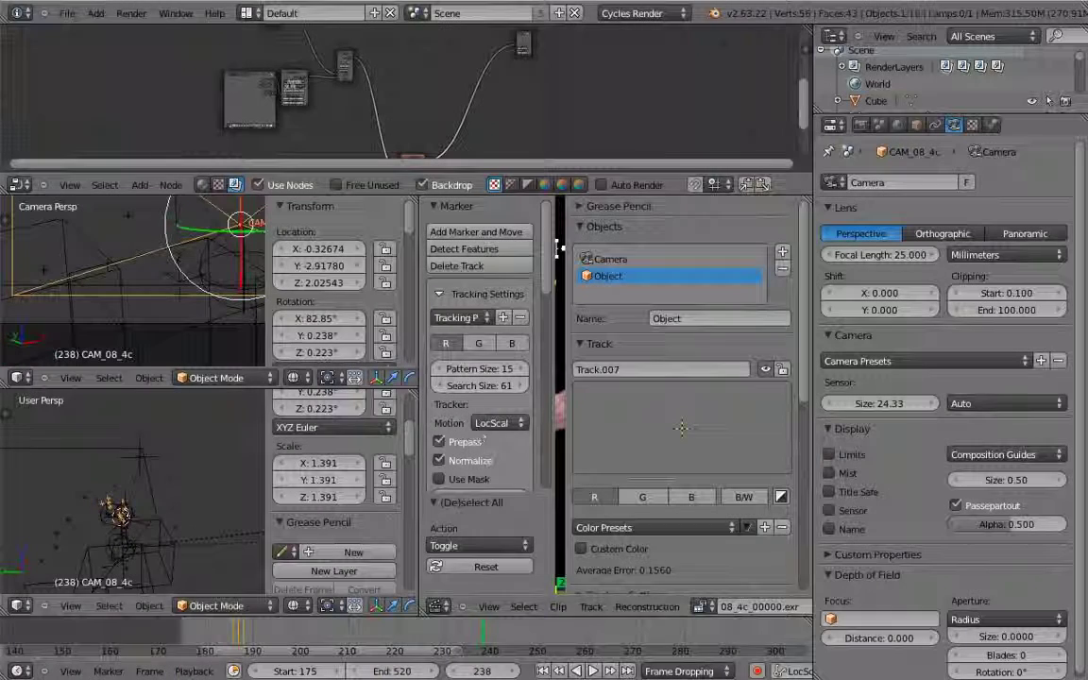
drag(561, 248, 753, 247)
ctrl+middle_drag(644, 464, 682, 411)
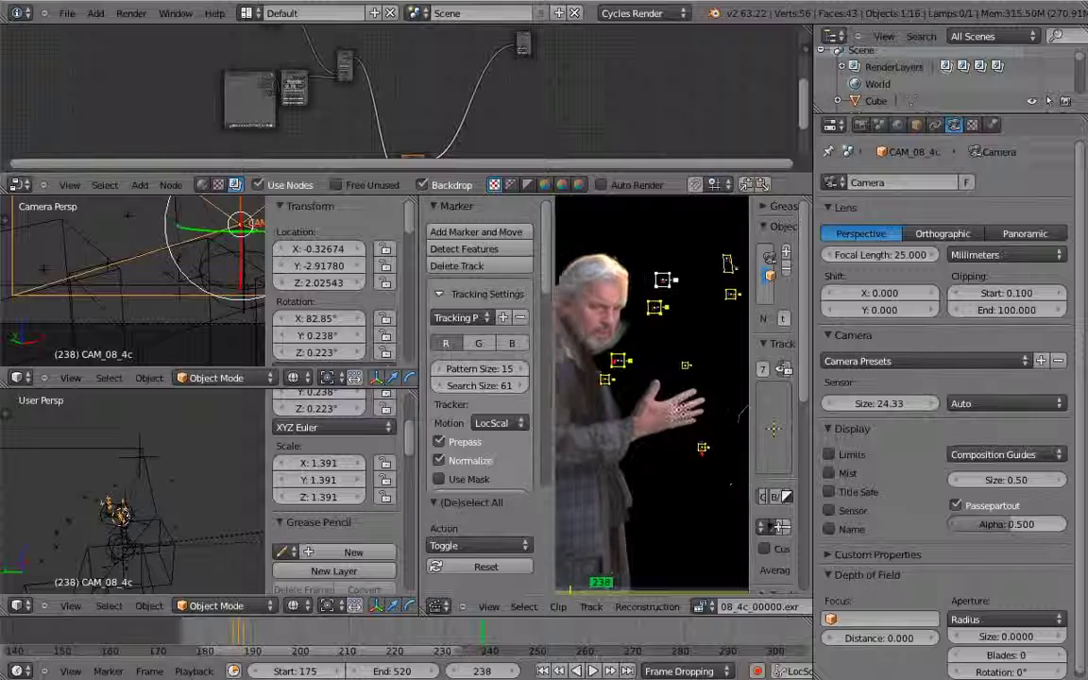
Enlarge the 3D view and examine the camera setup and the extension geometry from outside
key(ctrl+Up)
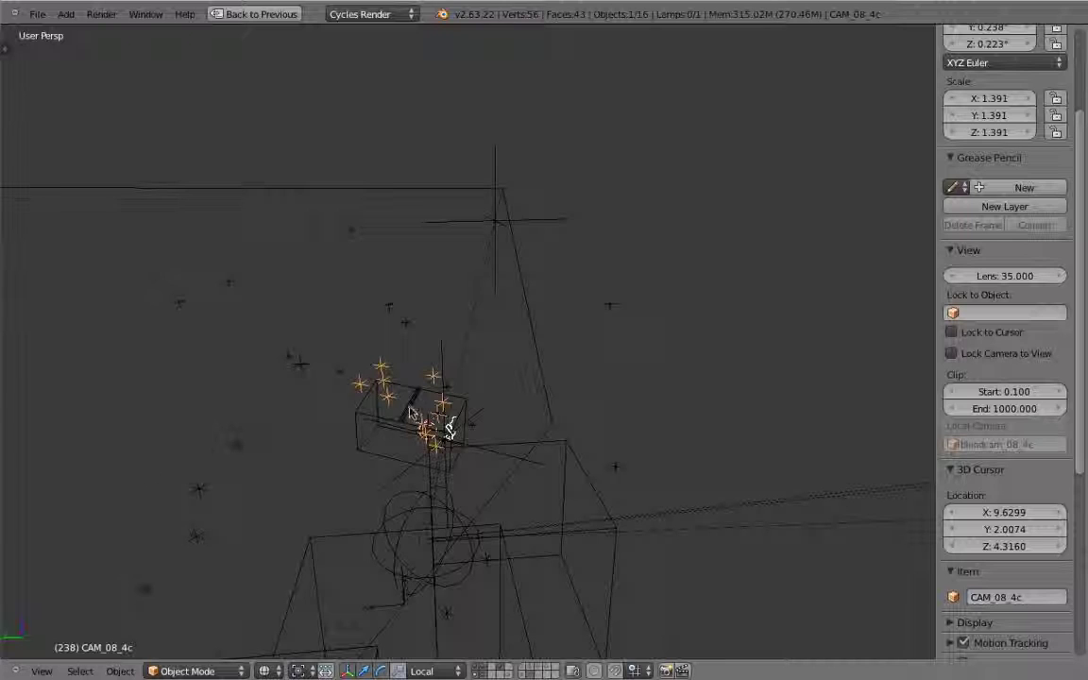
key(KP_3)
scroll(537, 400, down, 2)
middle_drag(538, 400, 625, 409)
middle_drag(576, 376, 655, 414)
key(alt+a)
key(Escape)
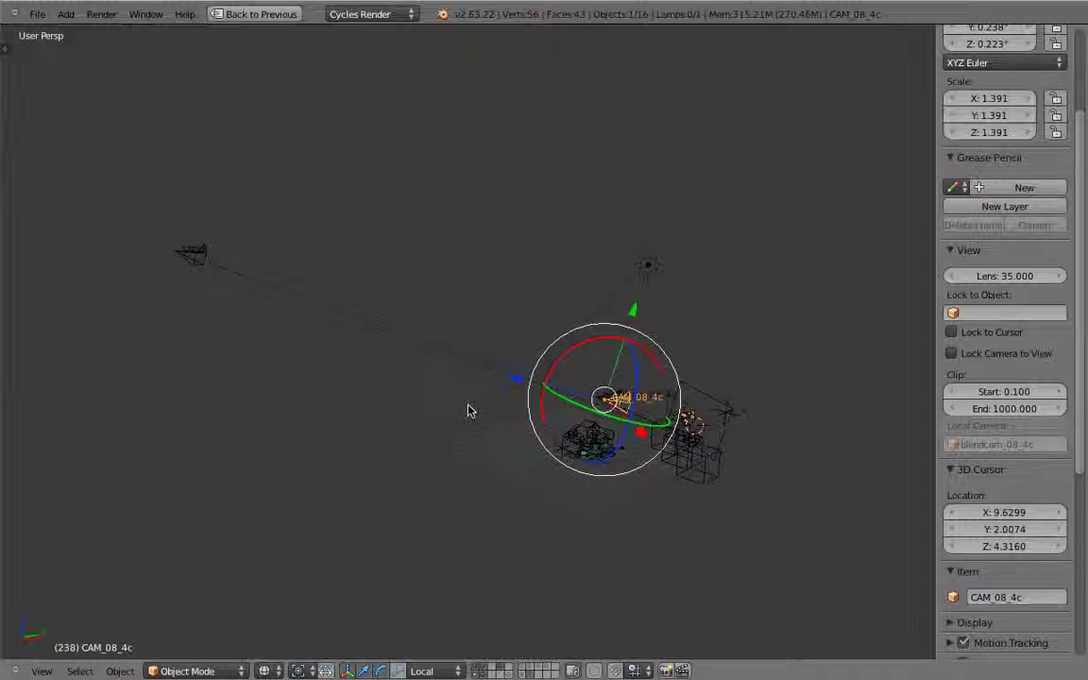
Advance to frame 288 to follow the movement of CAM_08_4c in the scene
key(Up)
key(Up)
key(Up)
key(Up)
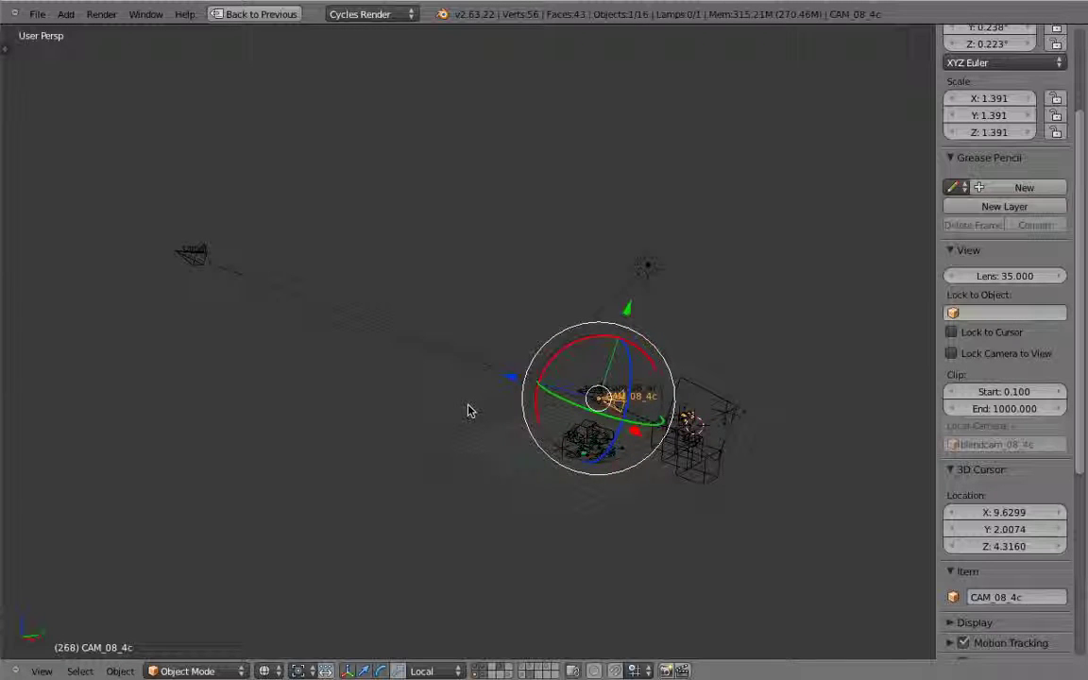
key(Up)
middle_drag(614, 354, 704, 406)
middle_drag(602, 442, 616, 438)
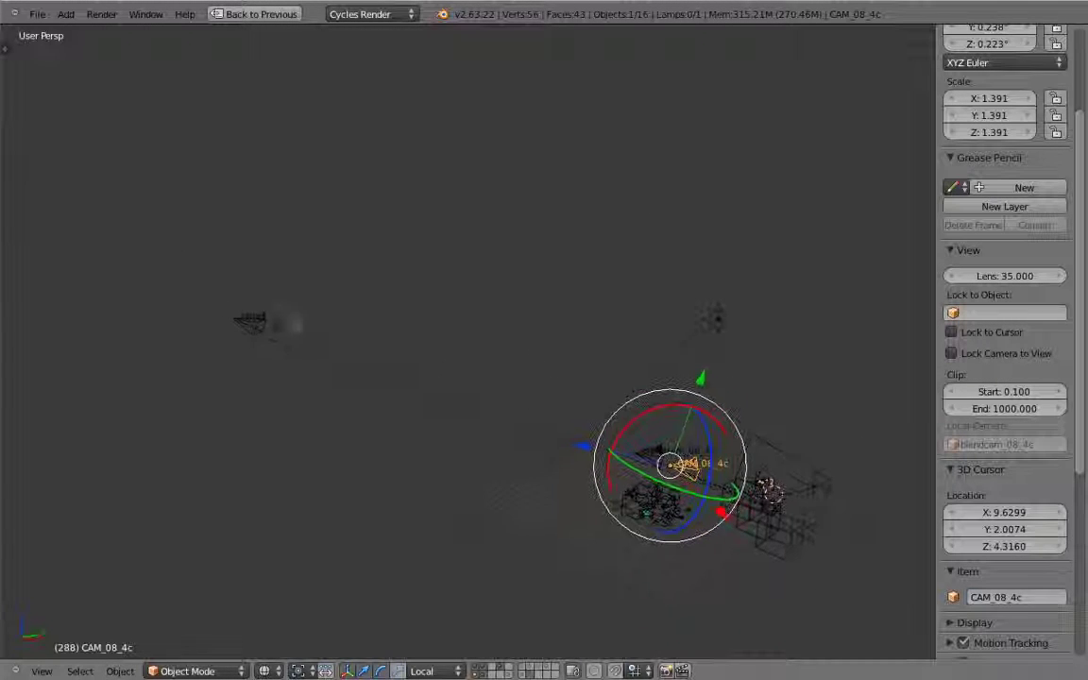
Select the distant target camera, compare frames 520 and 175, and preview its view before returning outside
right_click(242, 339)
middle_drag(242, 338, 488, 372)
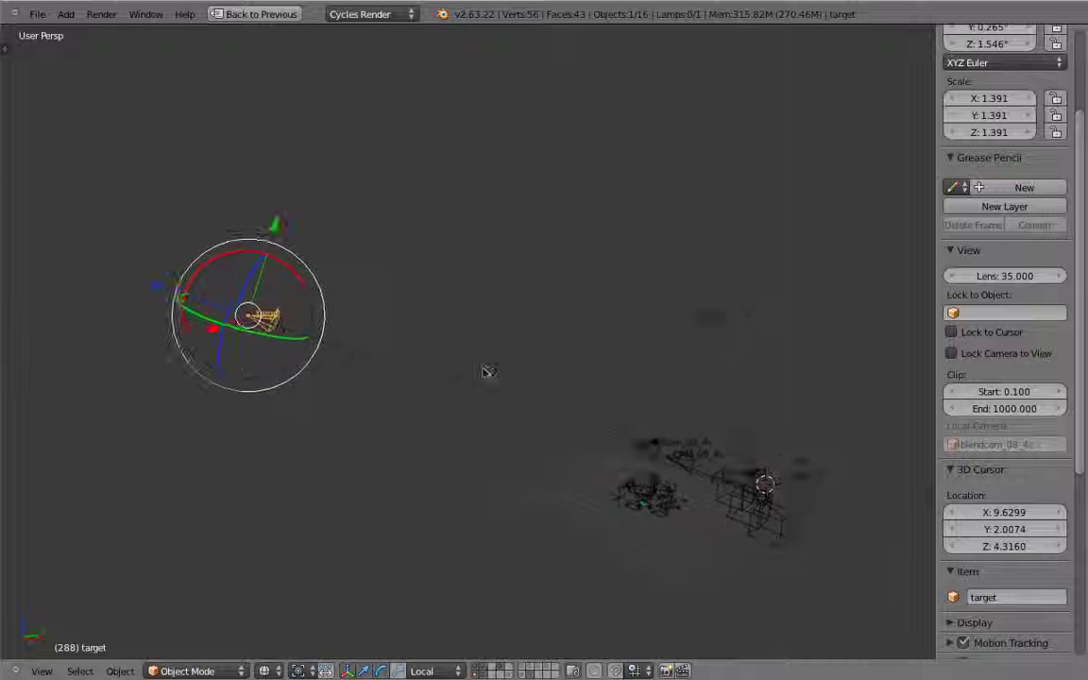
key(shift+Left)
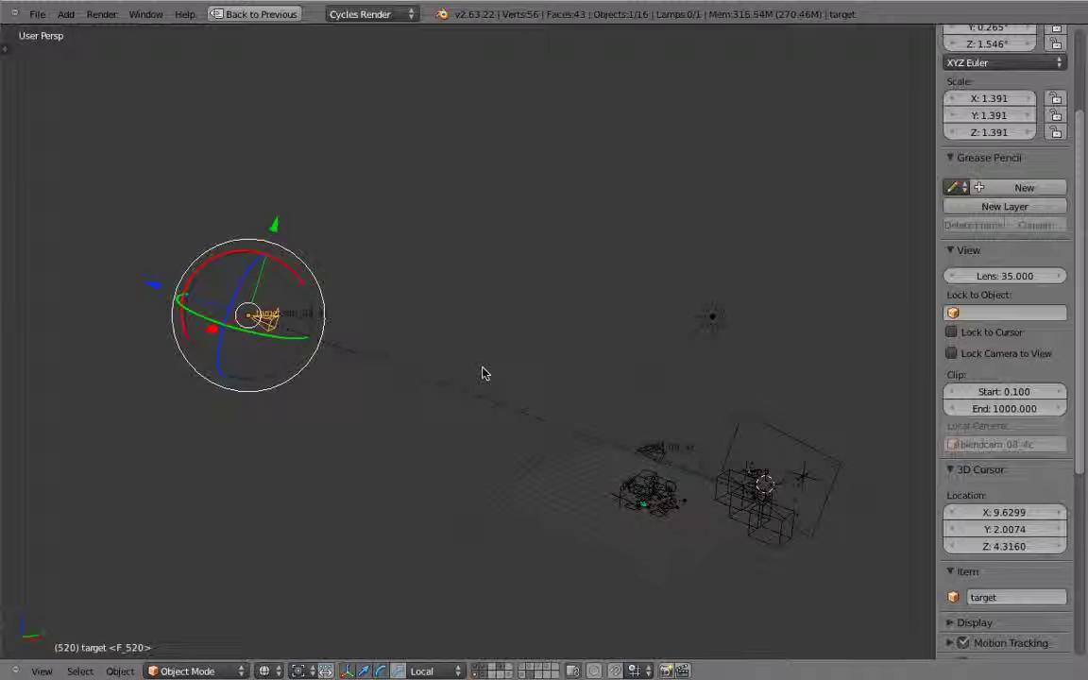
middle_drag(506, 408, 459, 416)
scroll(459, 416, up, 2)
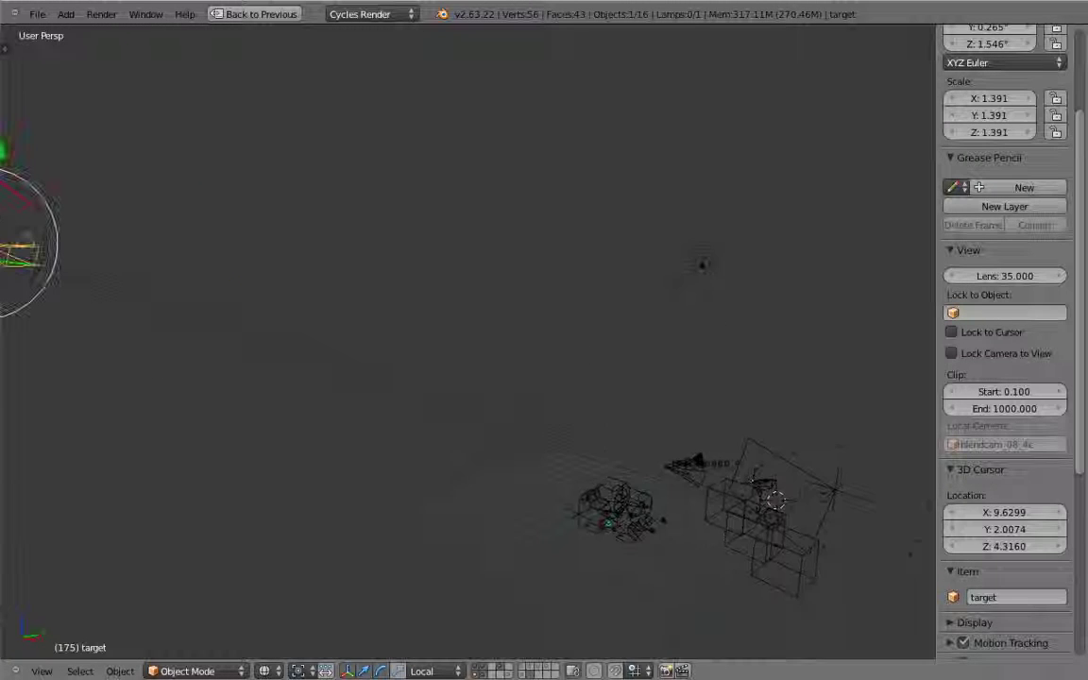
scroll(459, 416, down, 1)
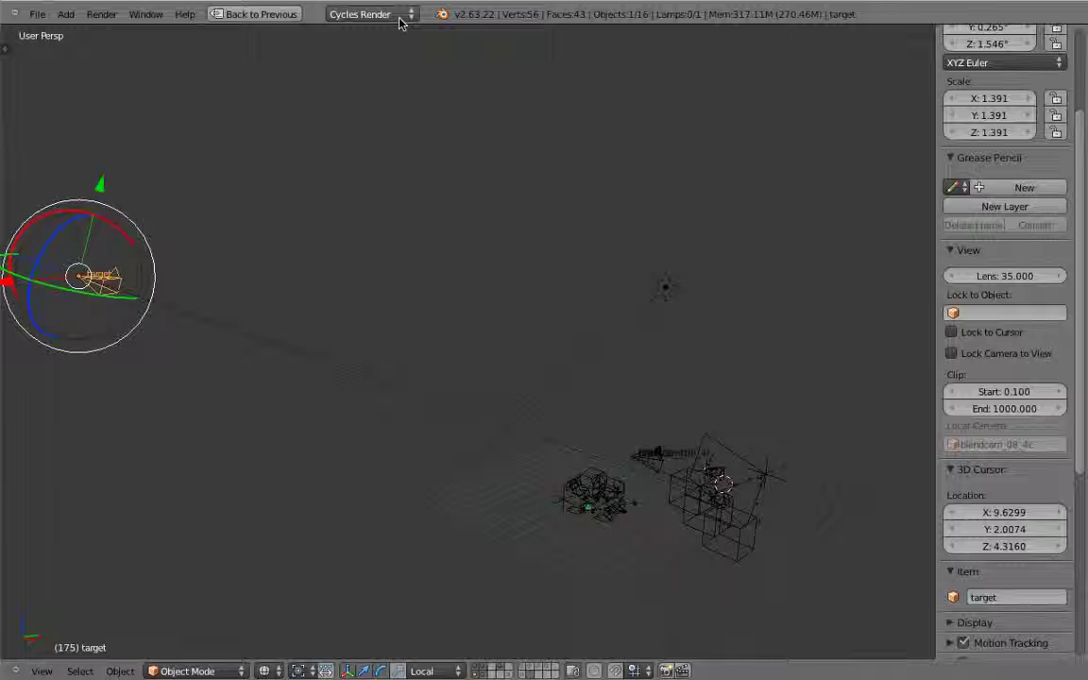
key(ctrl+KP_0)
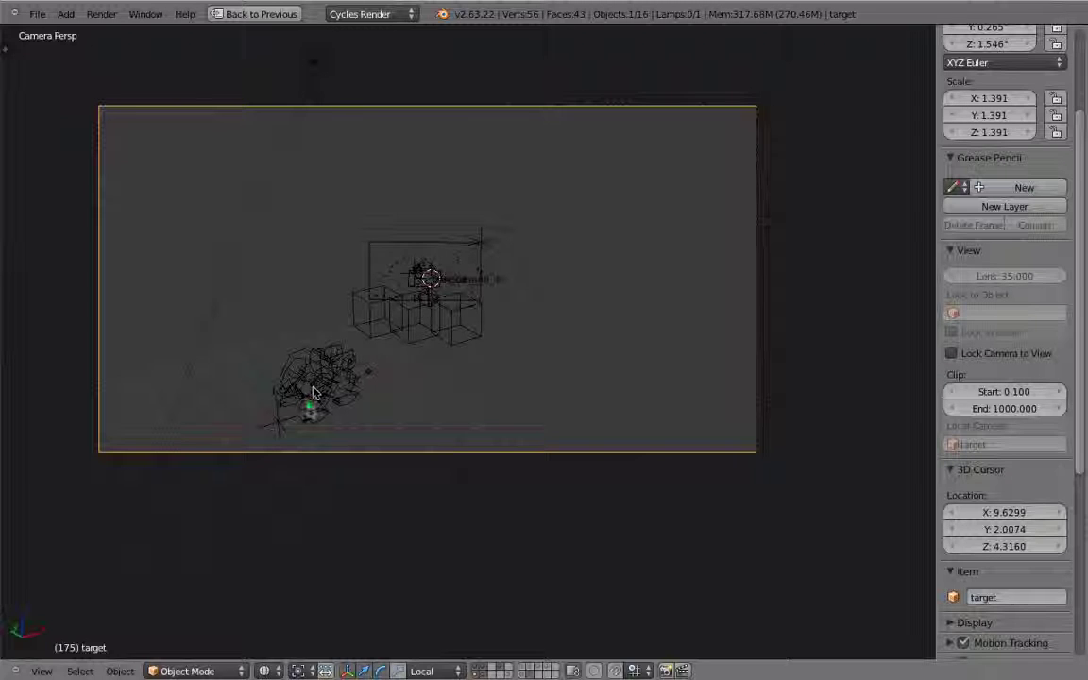
middle_drag(496, 266, 640, 385)
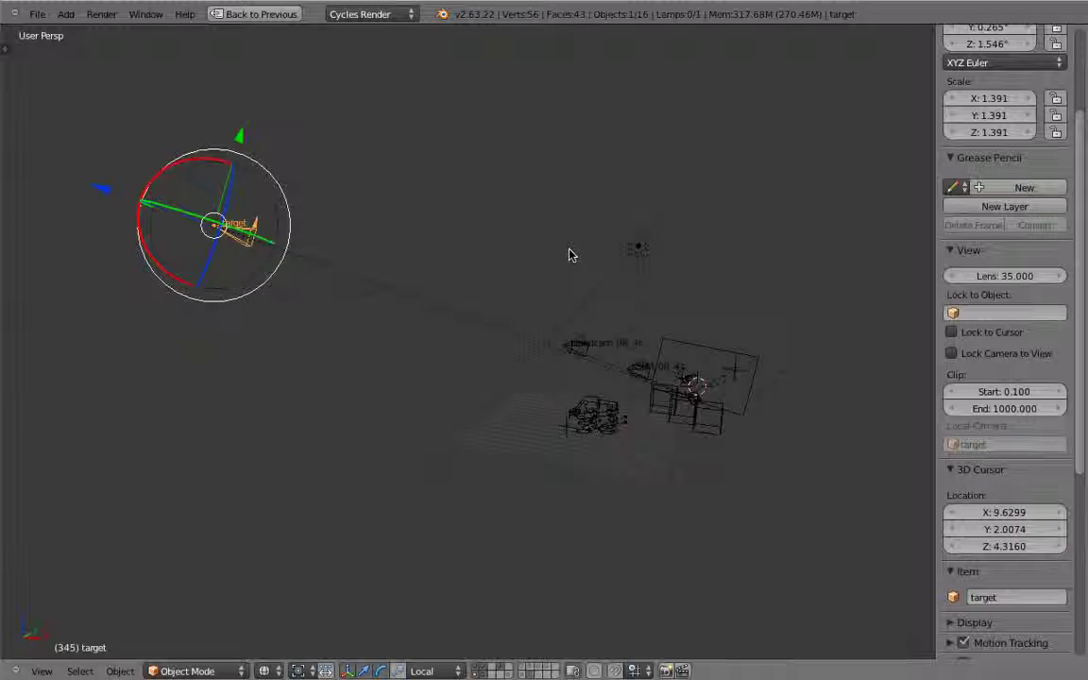
Select blendcam_08_4c, make it the active camera to check its view, and return to the outside view
right_click(574, 370)
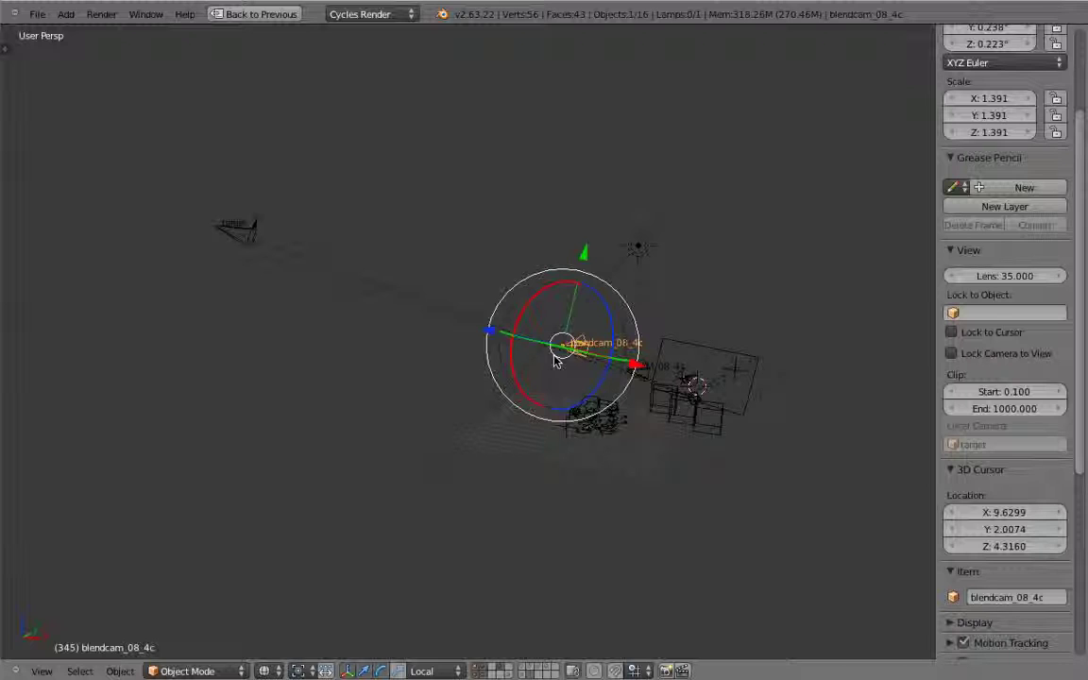
shift+middle_drag(596, 386, 387, 151)
scroll(387, 149, up, 5)
scroll(387, 146, down, 7)
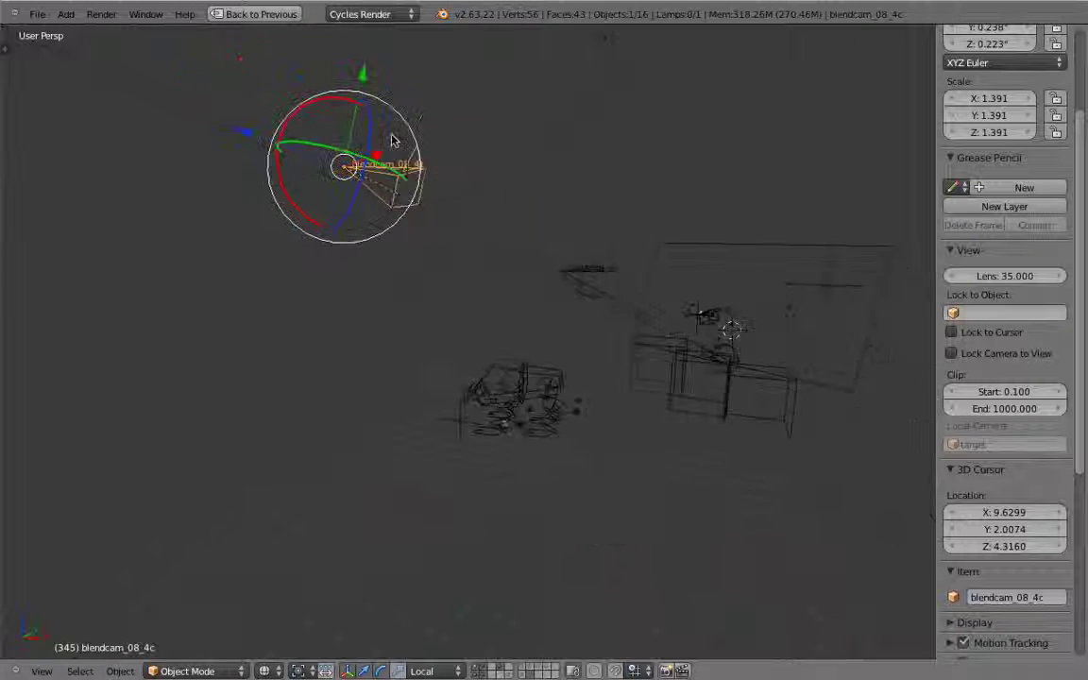
middle_drag(431, 249, 671, 337)
key(ctrl+KP_0)
key(KP_0)
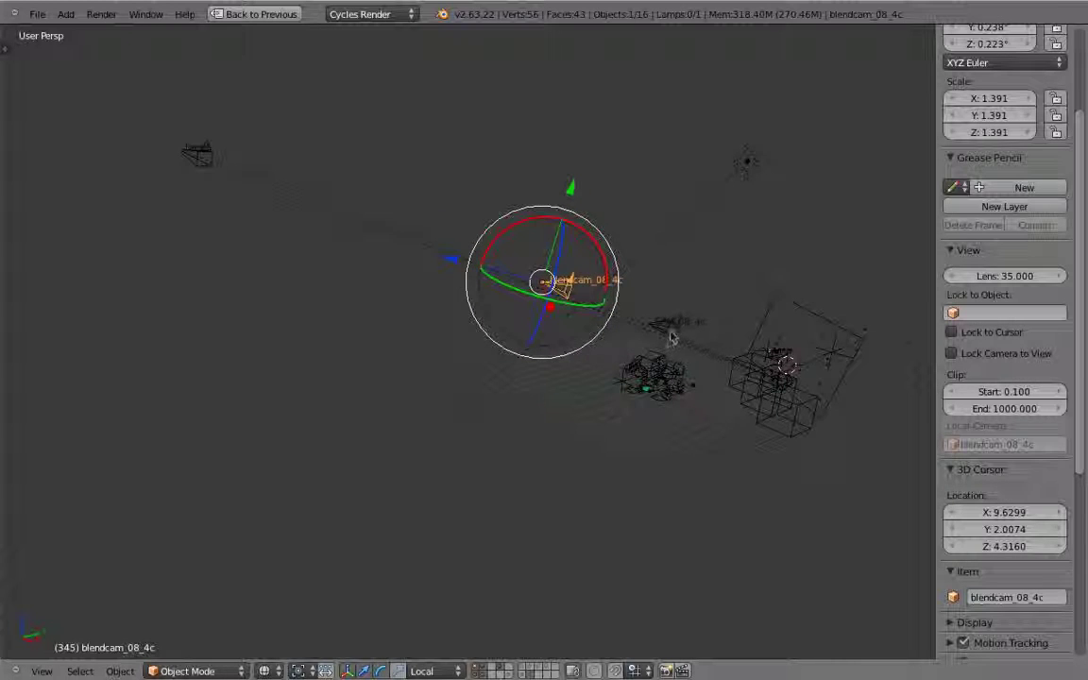
Select CAM_08_4c and turn on Show Camera Path in the Motion Tracking display settings to inspect its path
right_click(665, 336)
right_click(200, 153)
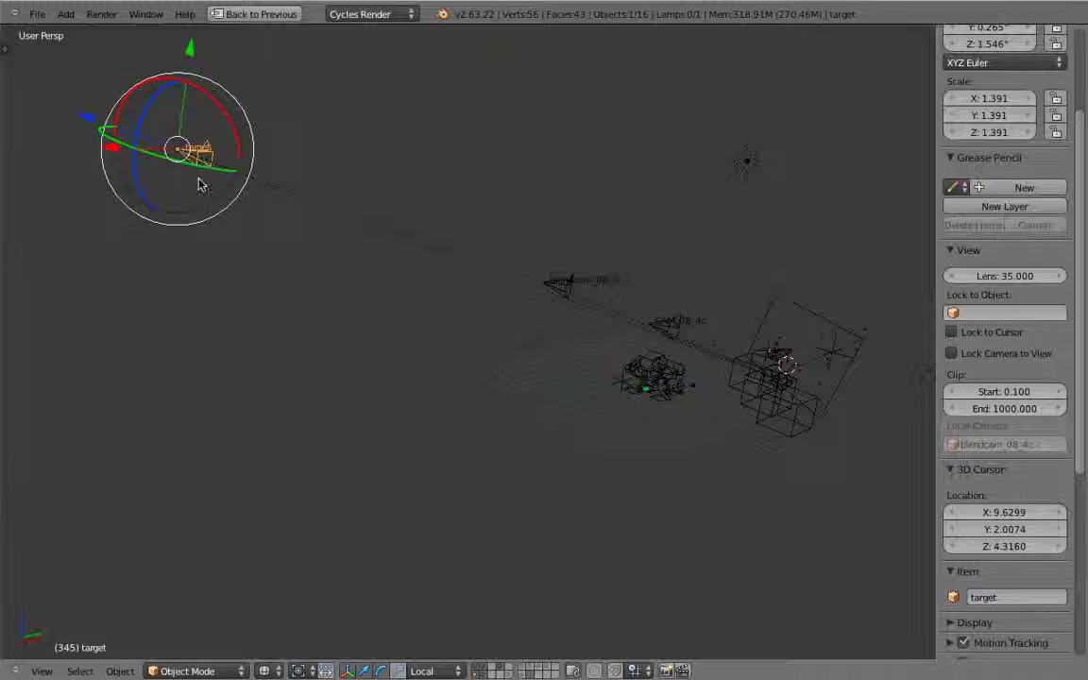
right_click(675, 347)
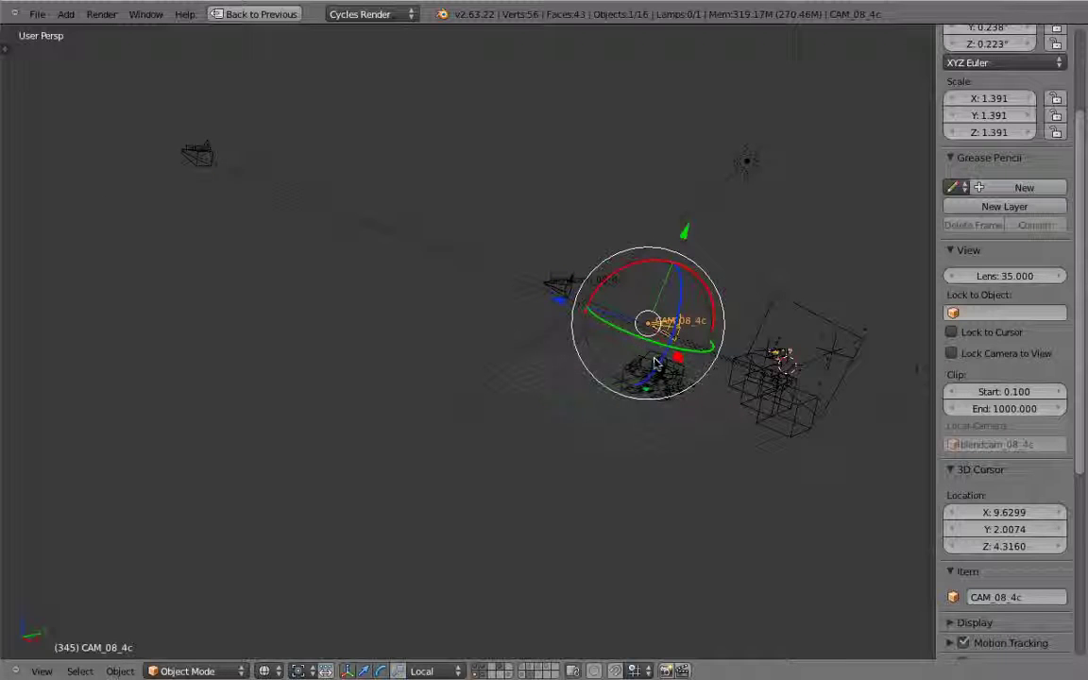
scroll(968, 532, down, 5)
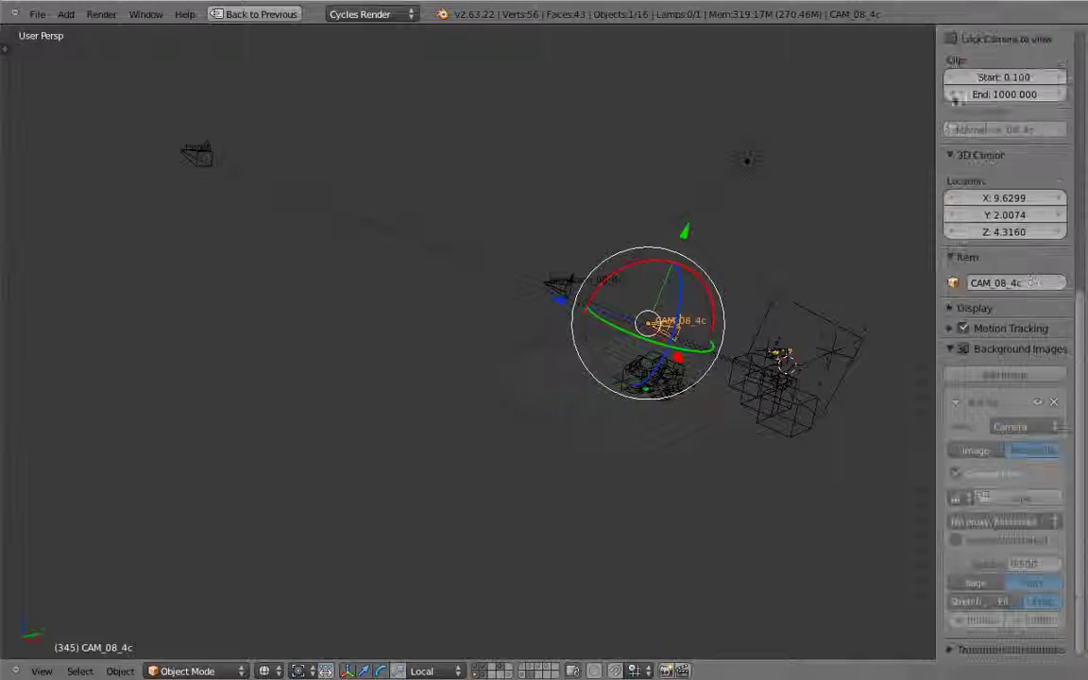
click(952, 333)
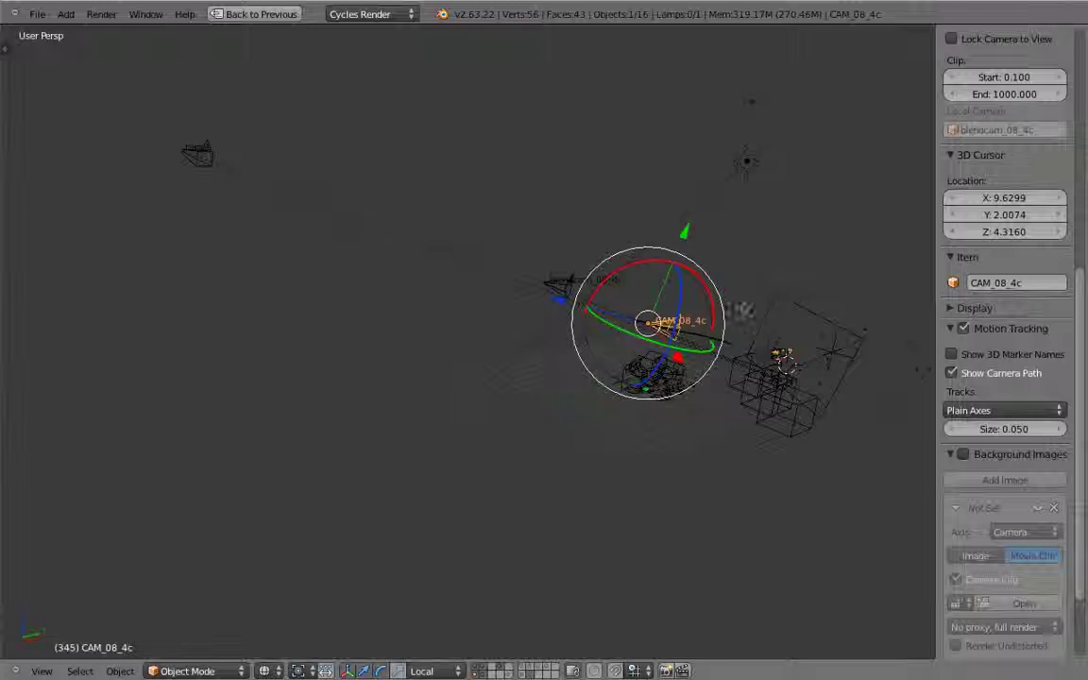
middle_drag(737, 359, 623, 308)
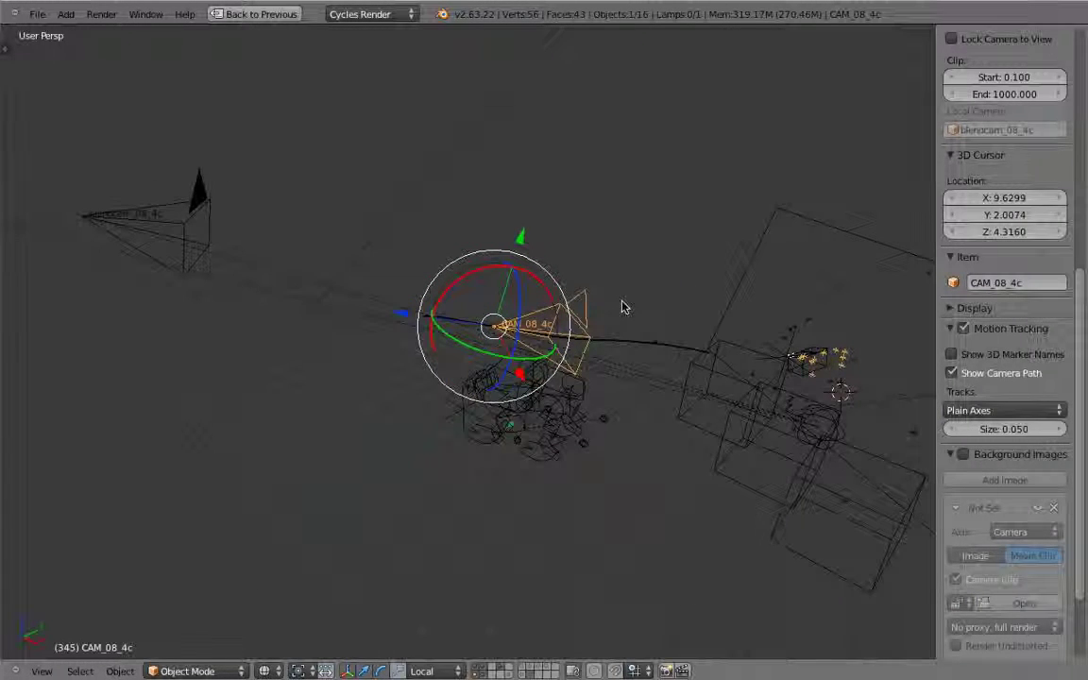
Set the Camera Path colour to blue in the 3D View theme of the user preferences
key(ctrl+alt+u)
click(705, 146)
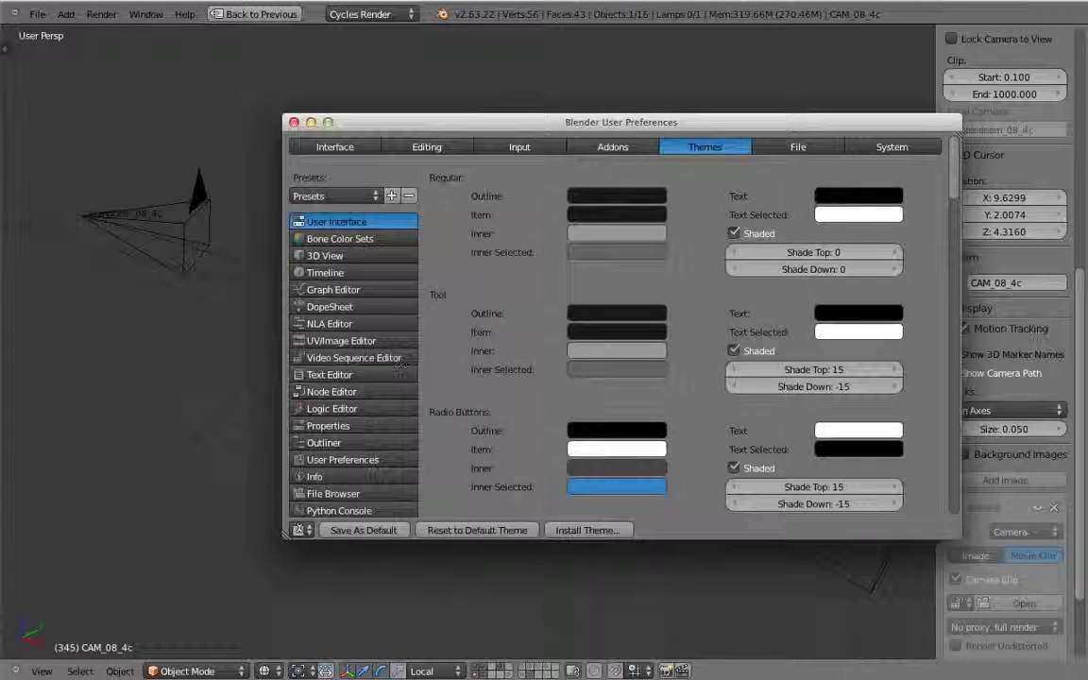
click(340, 255)
scroll(349, 255, down, 8)
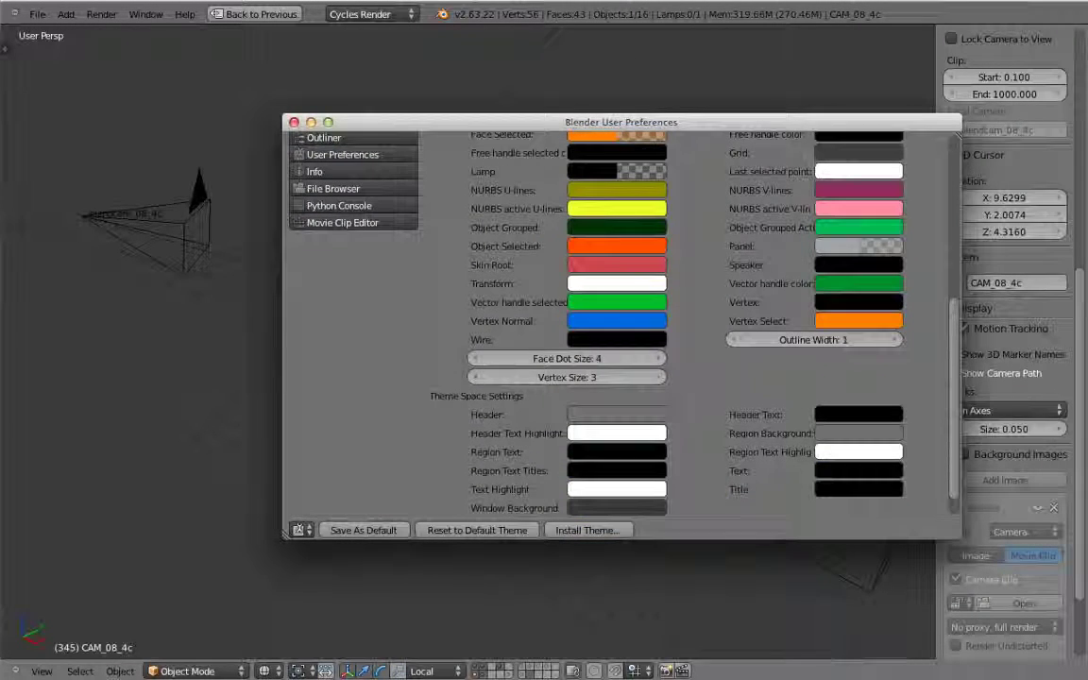
scroll(683, 353, down, 1)
scroll(690, 274, up, 2)
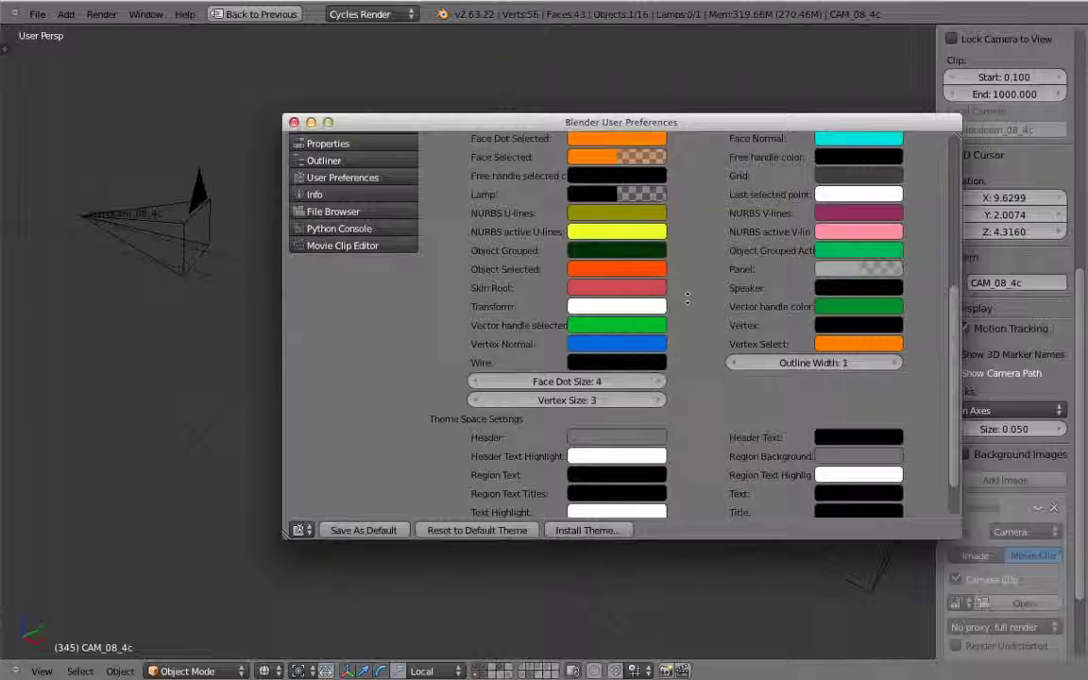
middle_drag(706, 198, 677, 421)
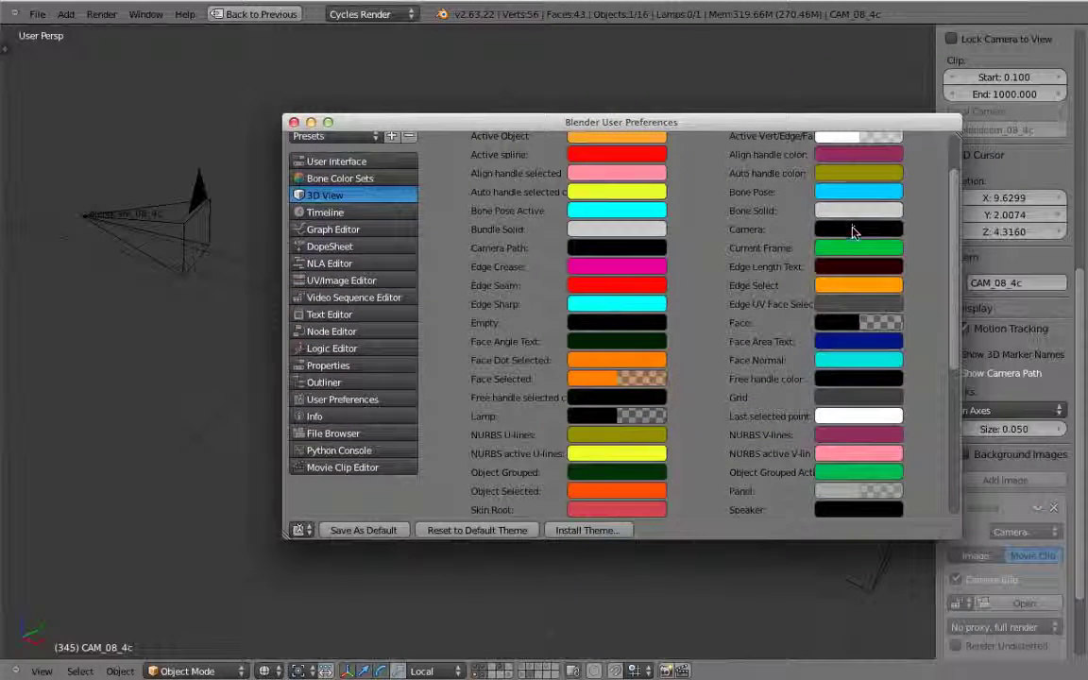
scroll(775, 266, up, 2)
click(634, 308)
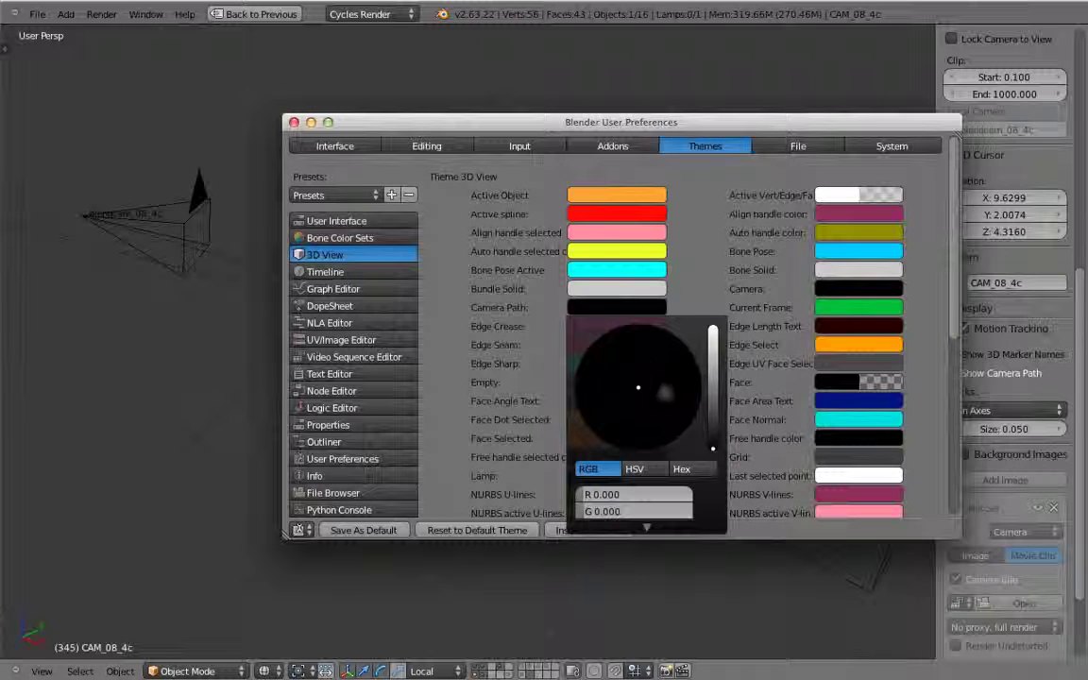
drag(712, 403, 714, 320)
click(658, 400)
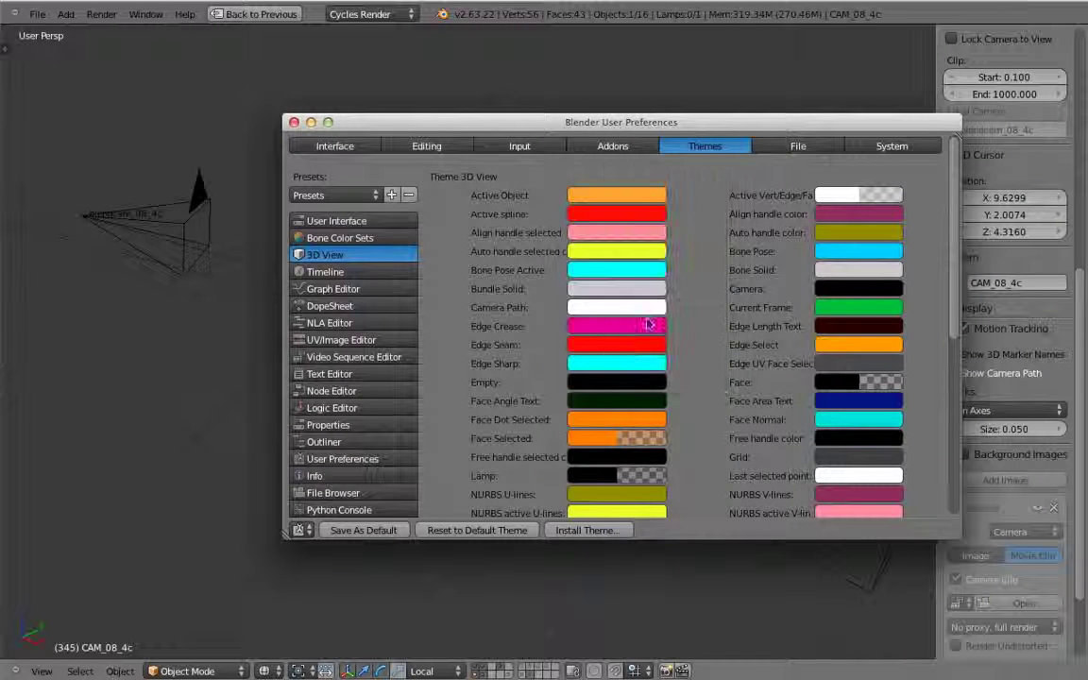
click(632, 312)
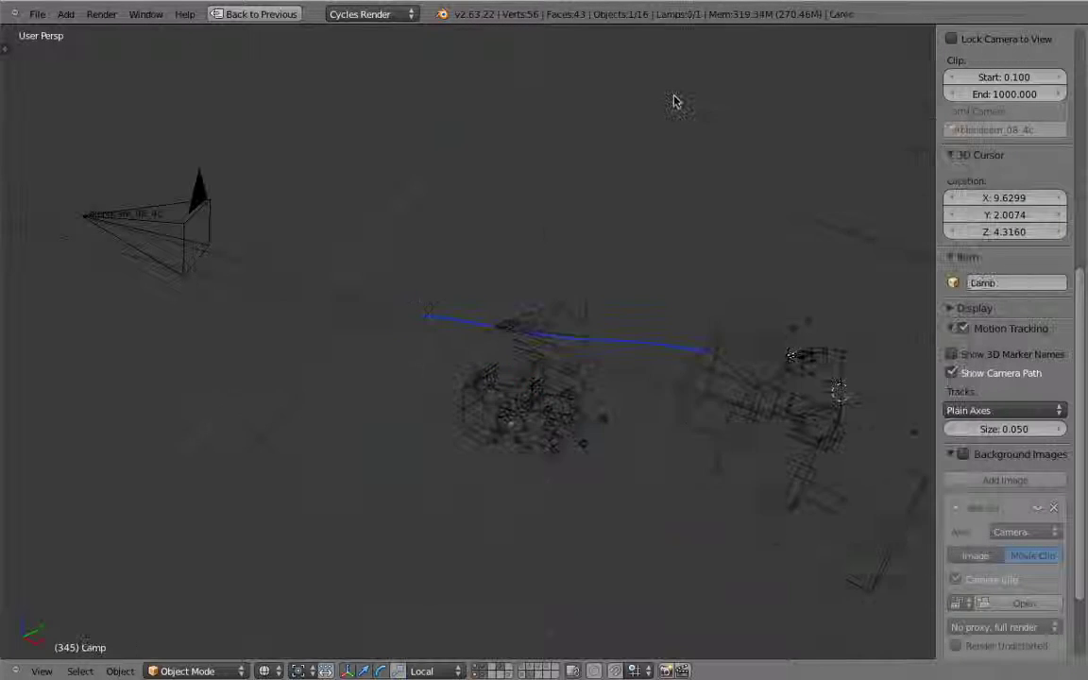
Orbit around the scene and move back through the shot to frame 26, comparing the cameras with the blue path
middle_drag(646, 354, 349, 280)
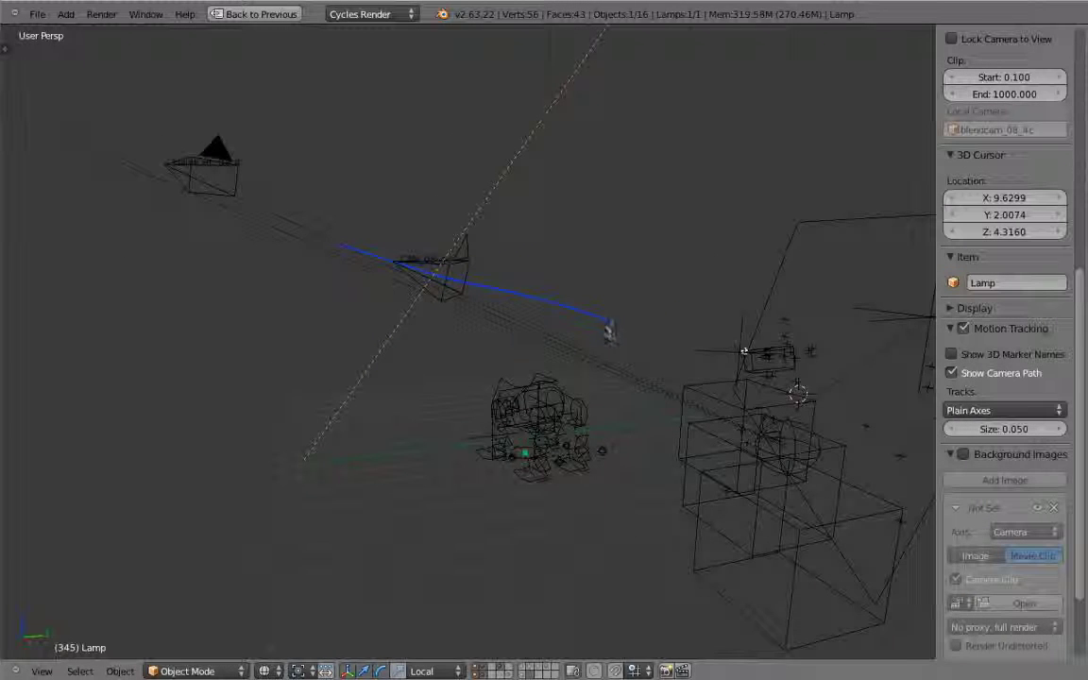
key(Down)
key(Down)
key(Down)
key(Down)
key(Down)
key(Down)
key(Down)
key(Down)
key(Down)
key(Down)
key(Down)
key(Down)
key(Down)
key(Down)
key(Down)
key(Down)
key(Down)
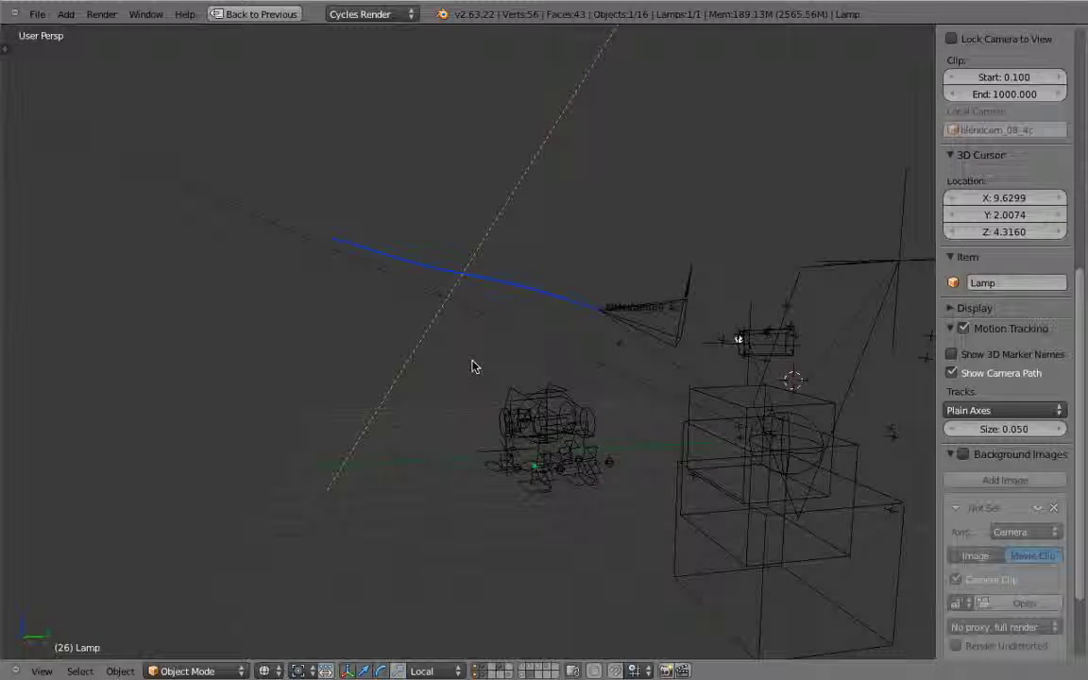
Jump to end frame 520 with all cameras in view, and step back to frame 480 to compare their positions
key(shift+Right)
scroll(359, 337, down, 4)
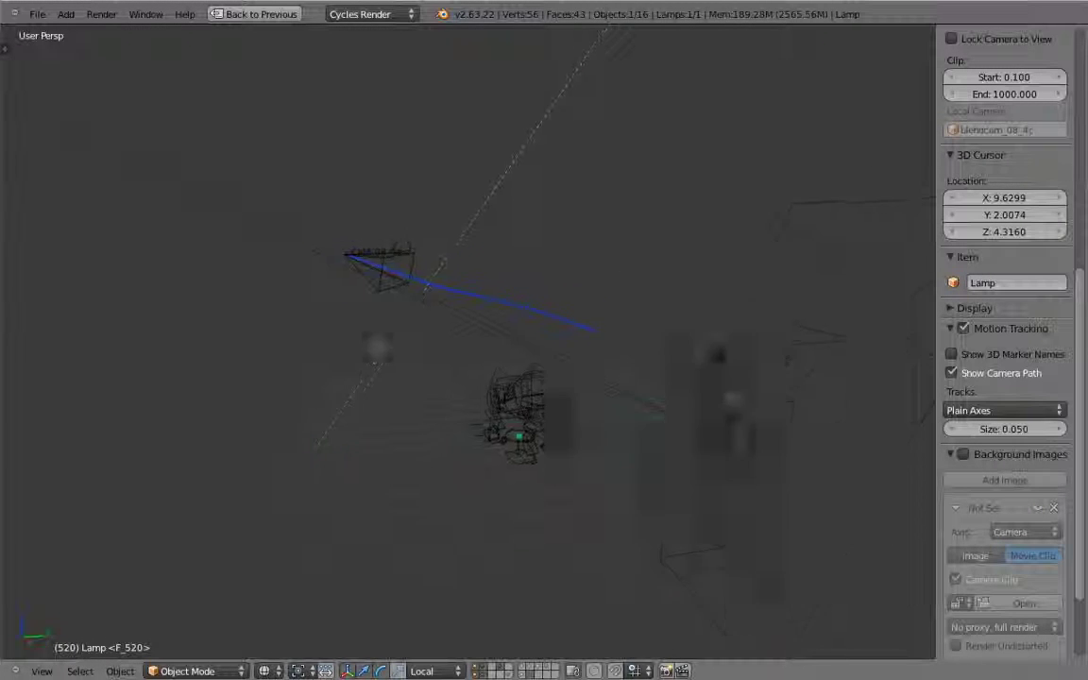
shift+middle_drag(359, 338, 474, 468)
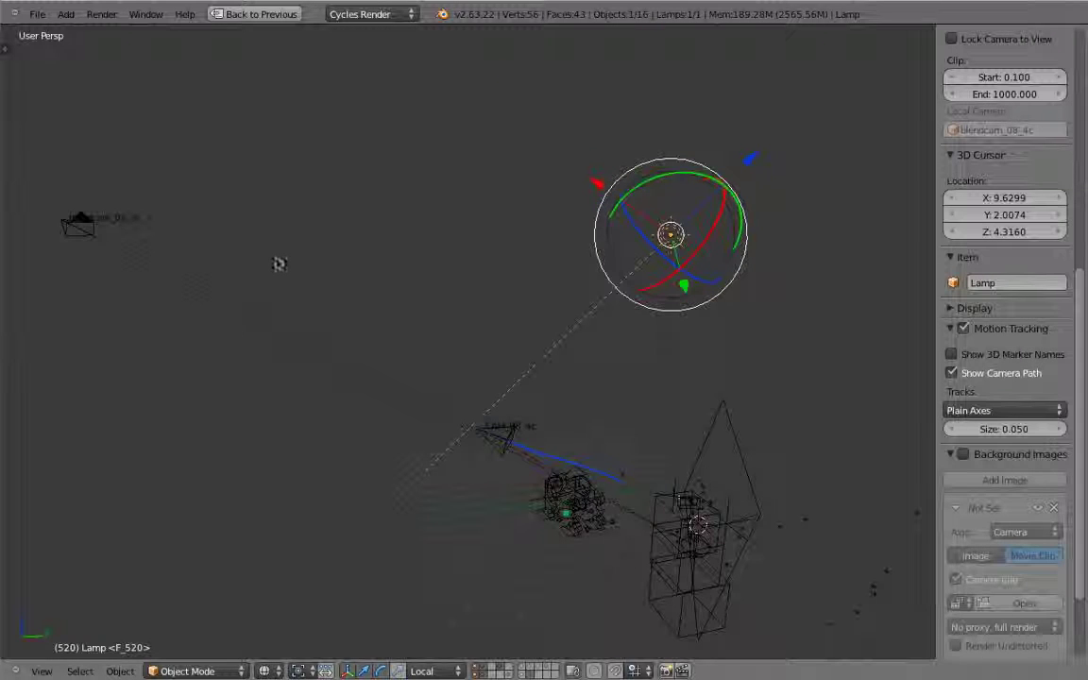
key(shift+Down)
key(shift+Down)
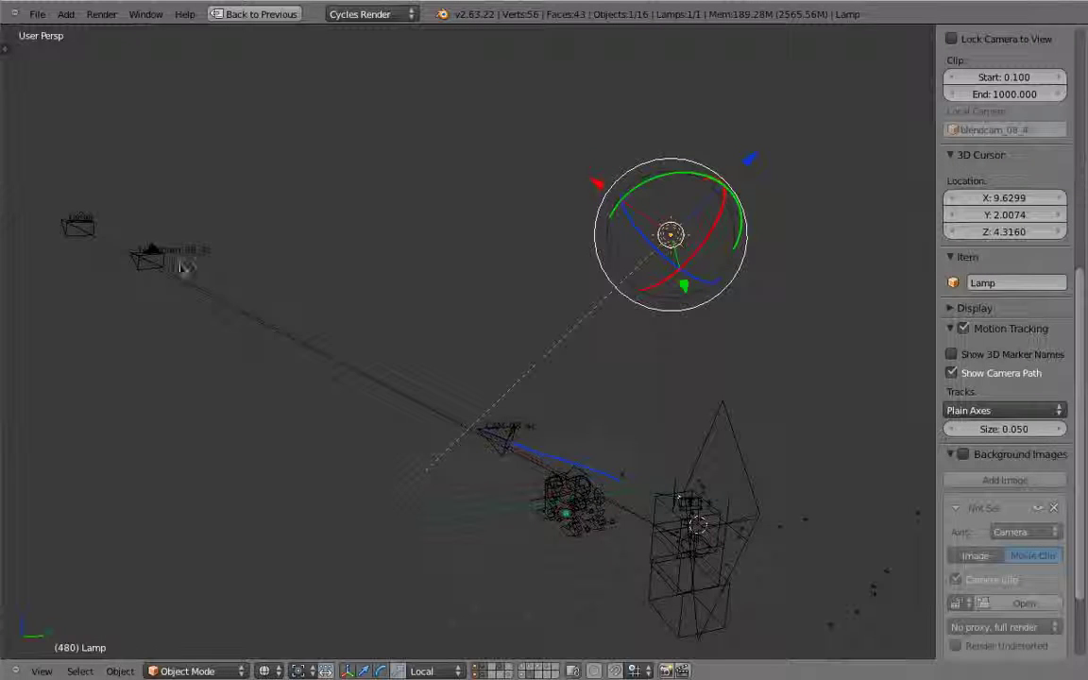
Select blendcam_08_4c and inspect its constraints in the full layout, expanding the first Copy Location constraint in a wider properties editor
right_click(184, 267)
key(ctrl+Up)
click(935, 125)
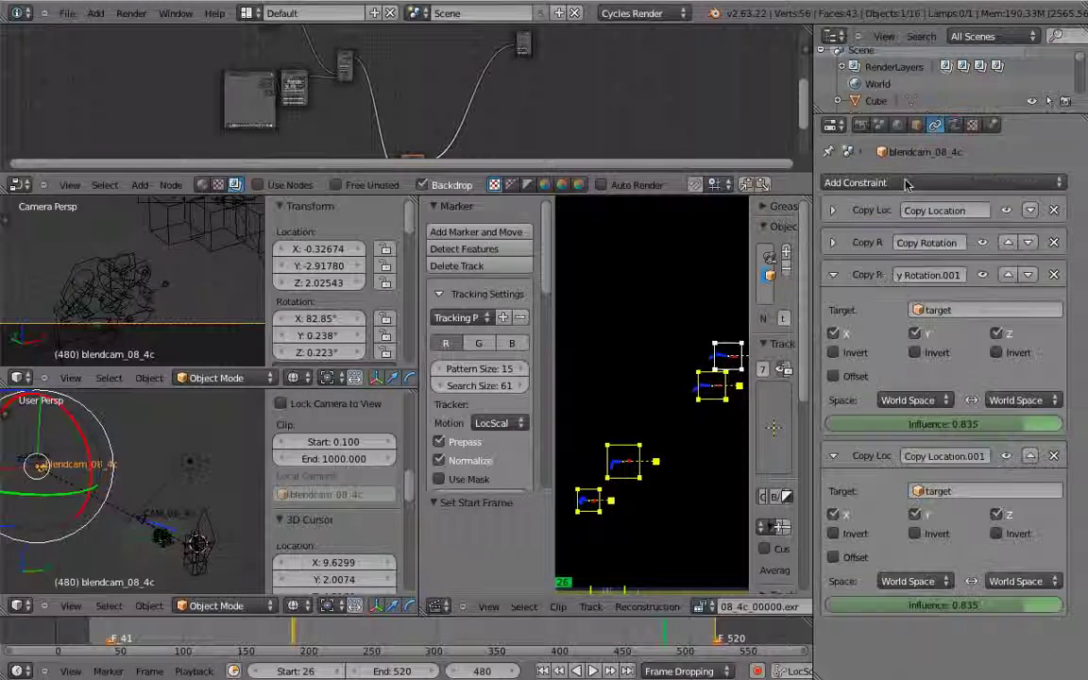
click(834, 213)
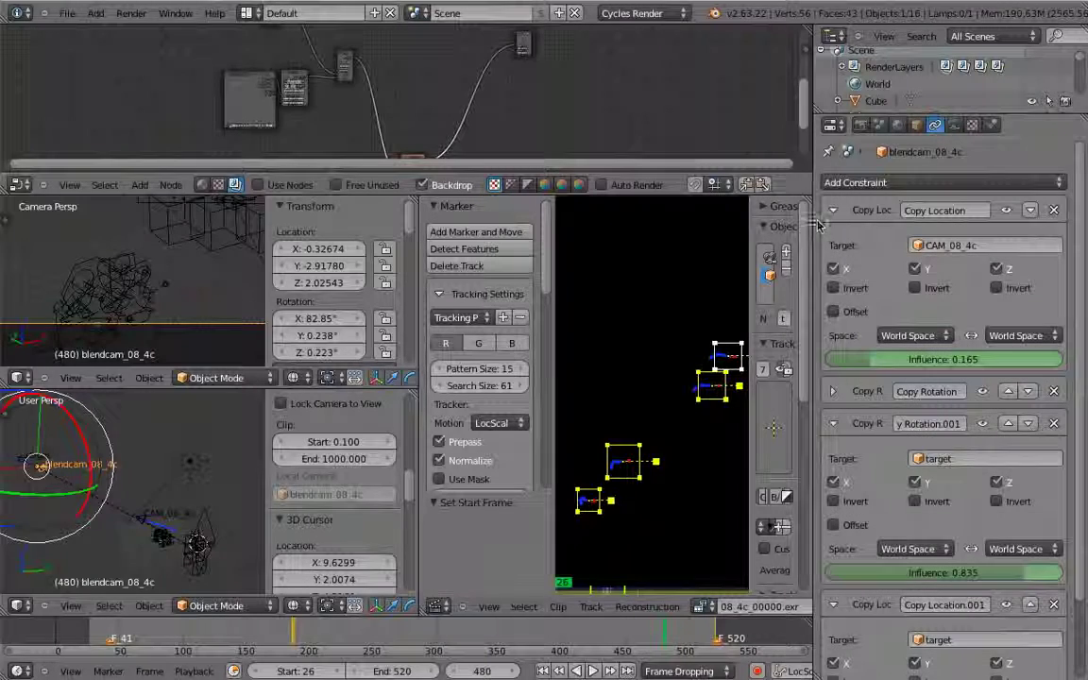
drag(813, 225, 741, 238)
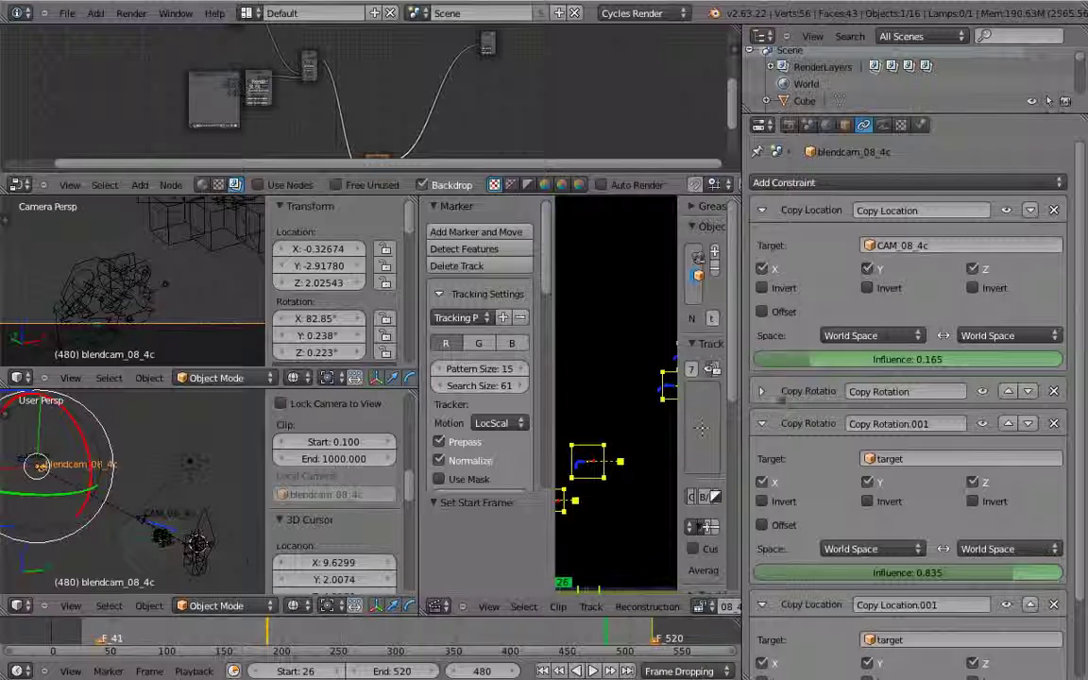
Review blendcam_08_4c's Copy Rotation constraint and collapse both rotation constraints to compare the two Copy Location constraints
middle_drag(852, 520, 851, 469)
click(762, 341)
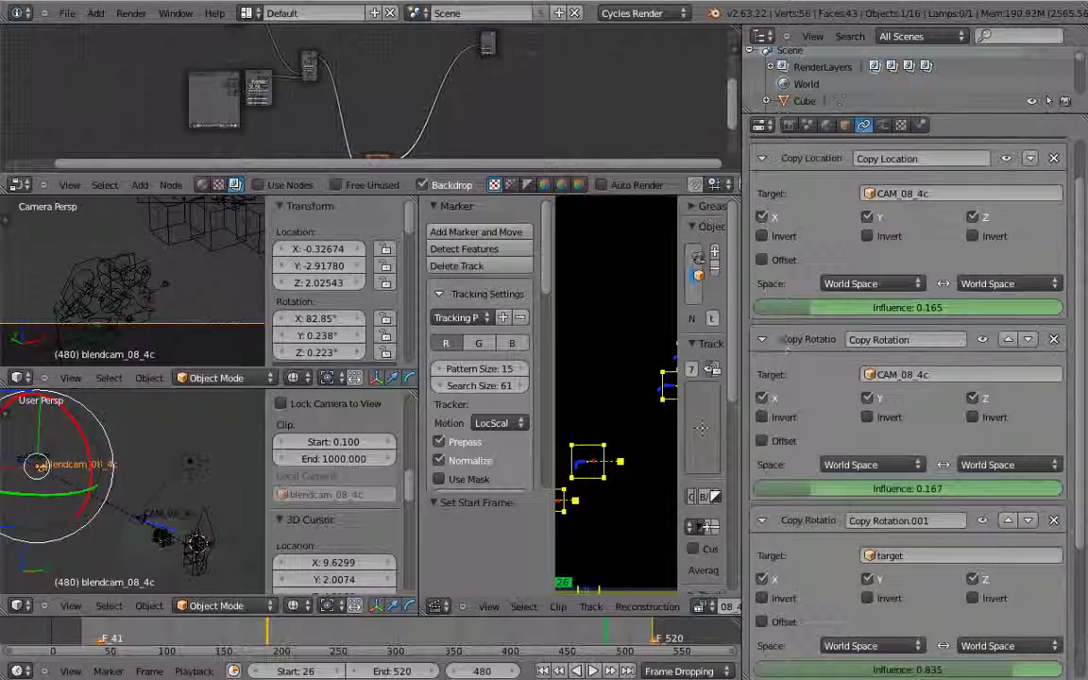
scroll(786, 349, down, 1)
click(782, 324)
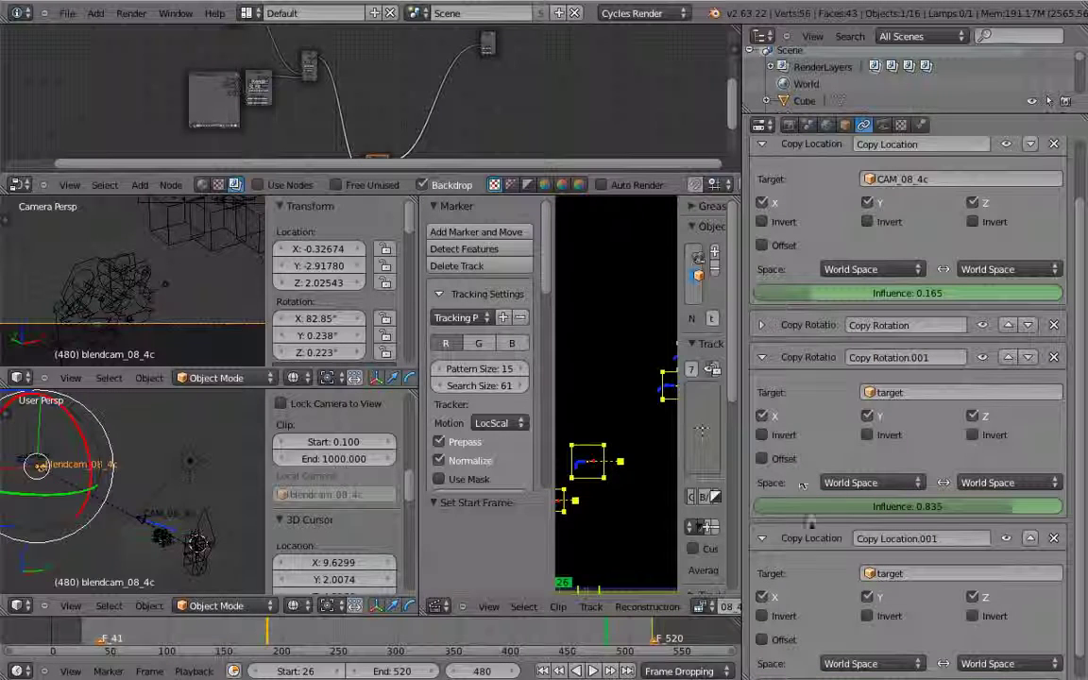
click(799, 358)
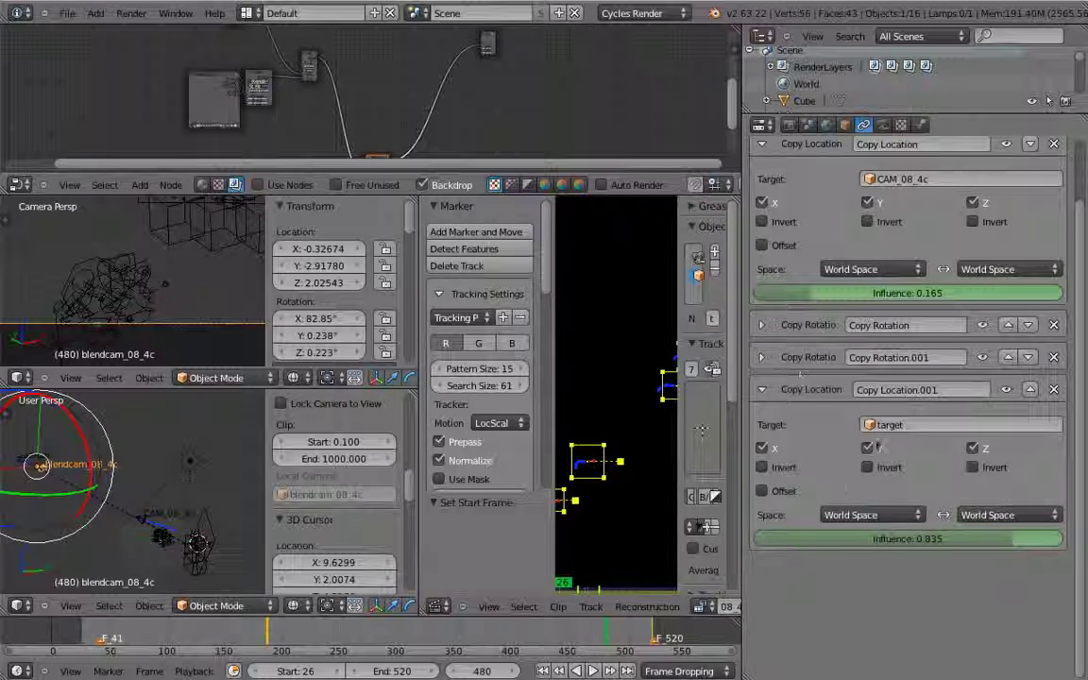
Jump to start frame 26 and scrub through the frames before the influence keyframes, checking both Copy Location influences
key(shift+Left)
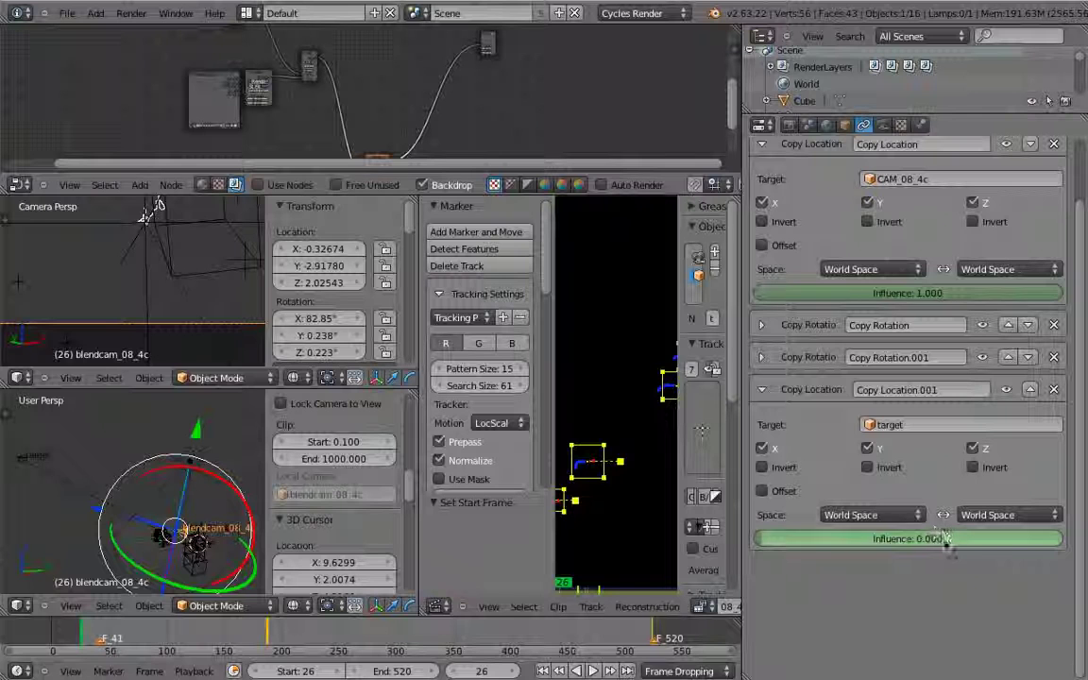
scroll(336, 642, up, 6)
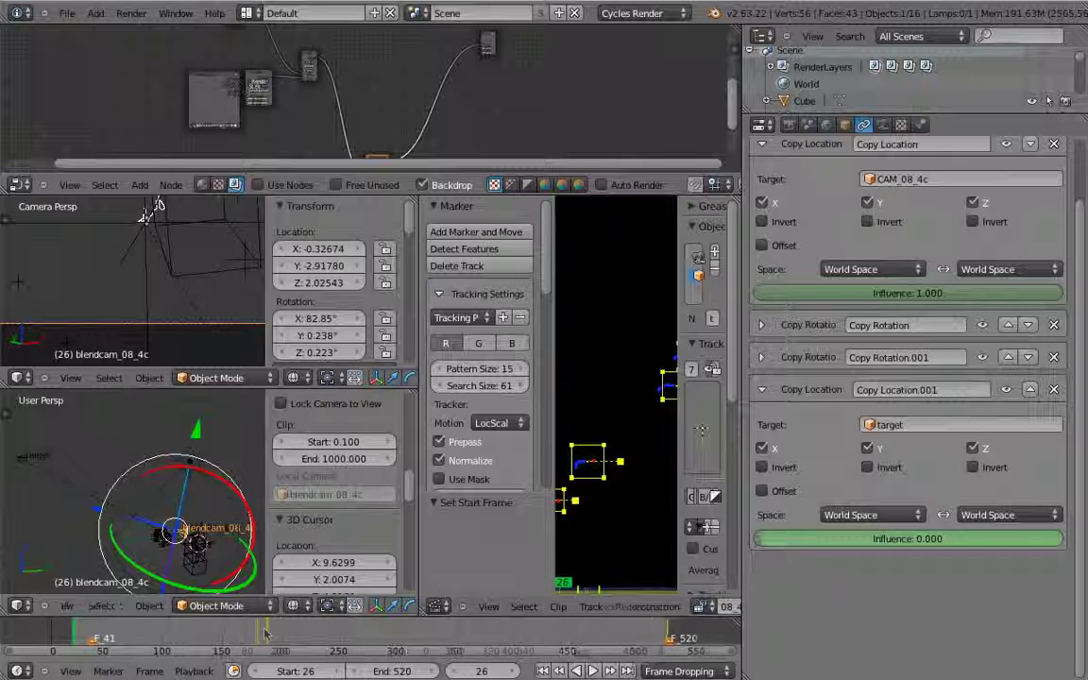
drag(151, 633, 181, 634)
scroll(142, 511, up, 5)
shift+middle_drag(37, 515, 127, 519)
key(Left)
key(Left)
key(Left)
key(Left)
key(Left)
key(Left)
key(Left)
key(Left)
key(Left)
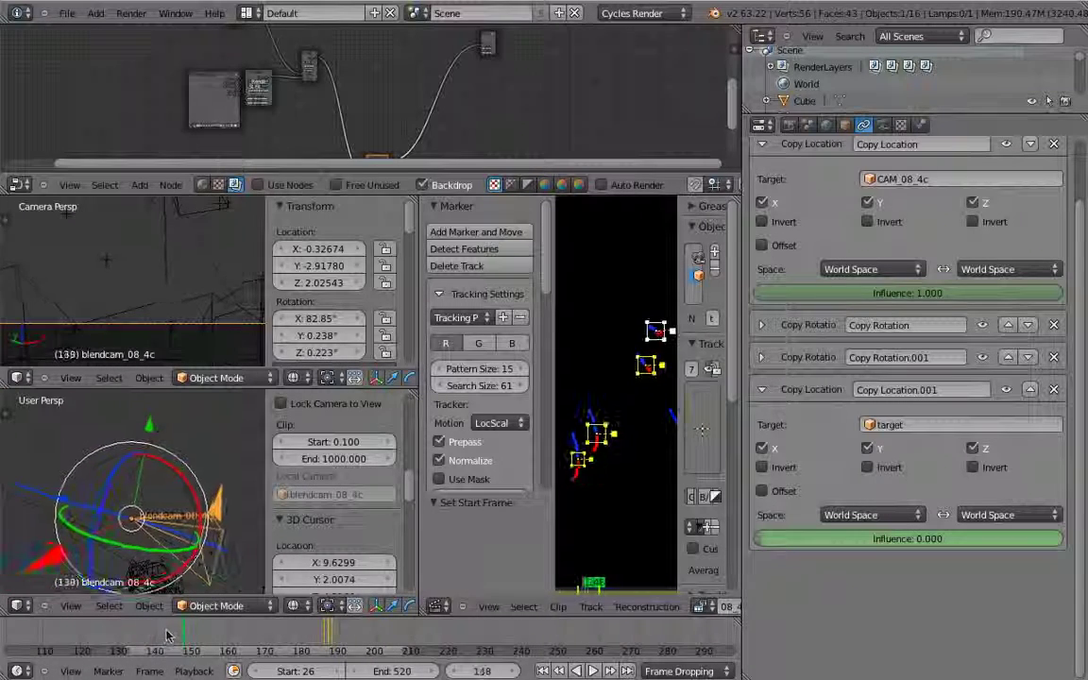
Examine the Copy Location influences at frames 186, 230 and 401, and play the animation to follow the blended camera
drag(266, 641, 328, 644)
key(Left)
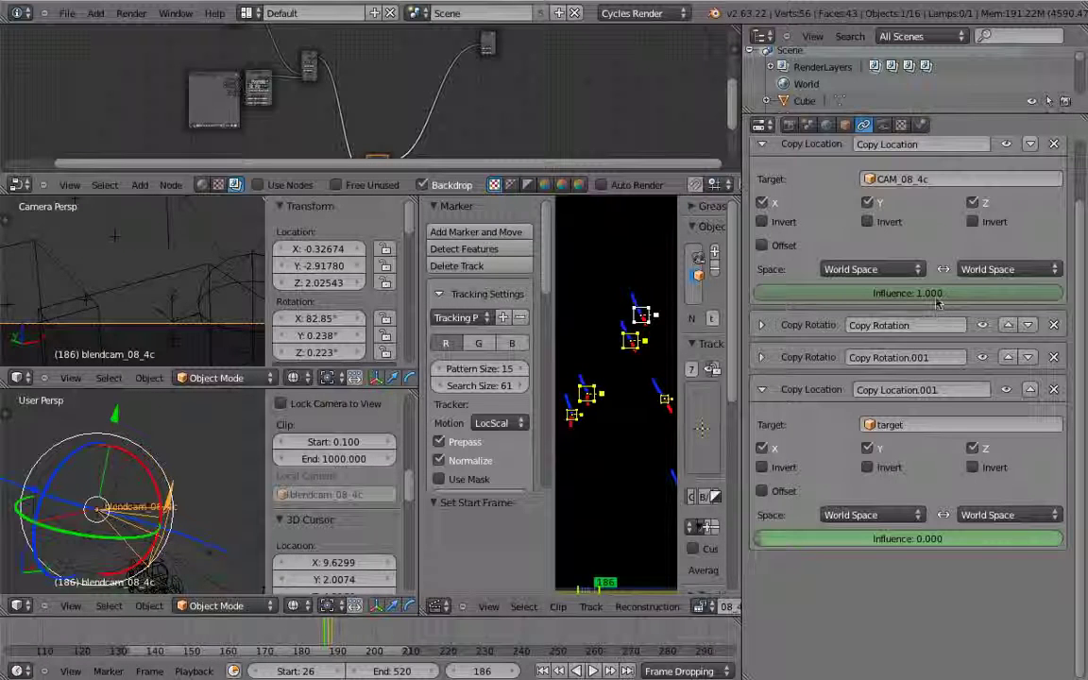
drag(327, 631, 487, 629)
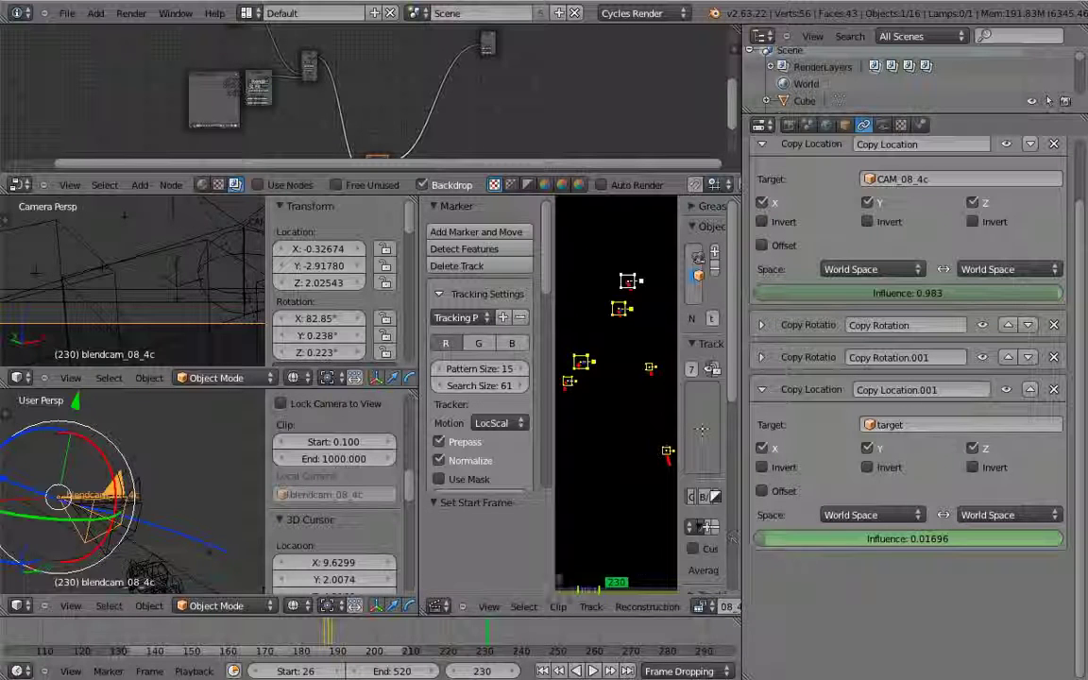
scroll(487, 639, down, 7)
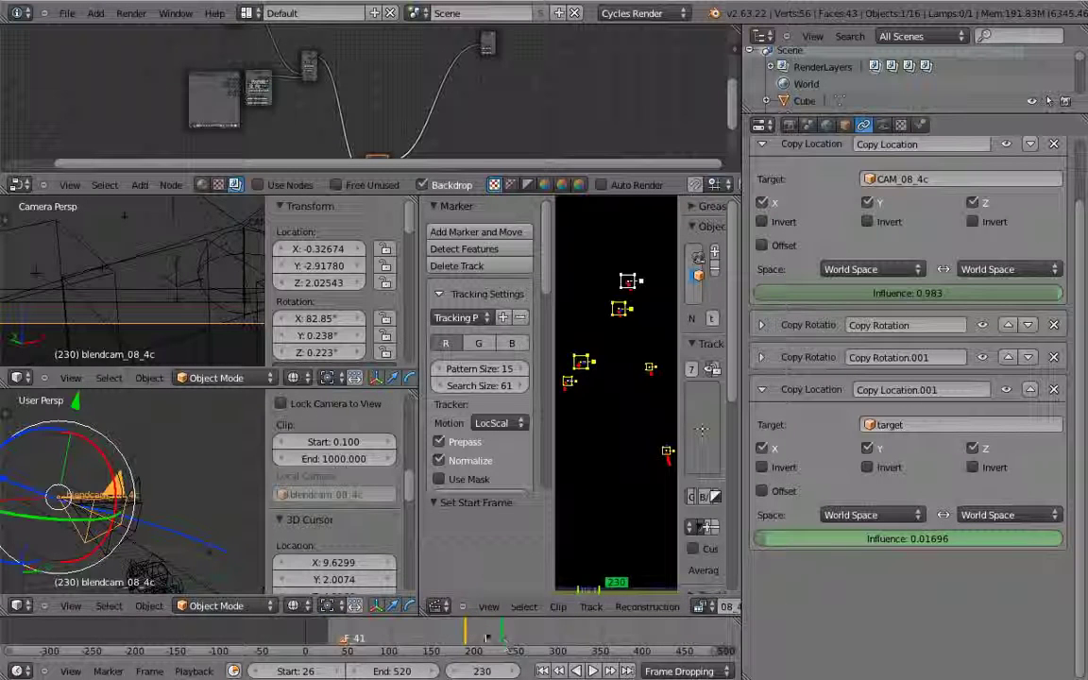
drag(505, 643, 642, 643)
scroll(640, 641, down, 5)
click(641, 643)
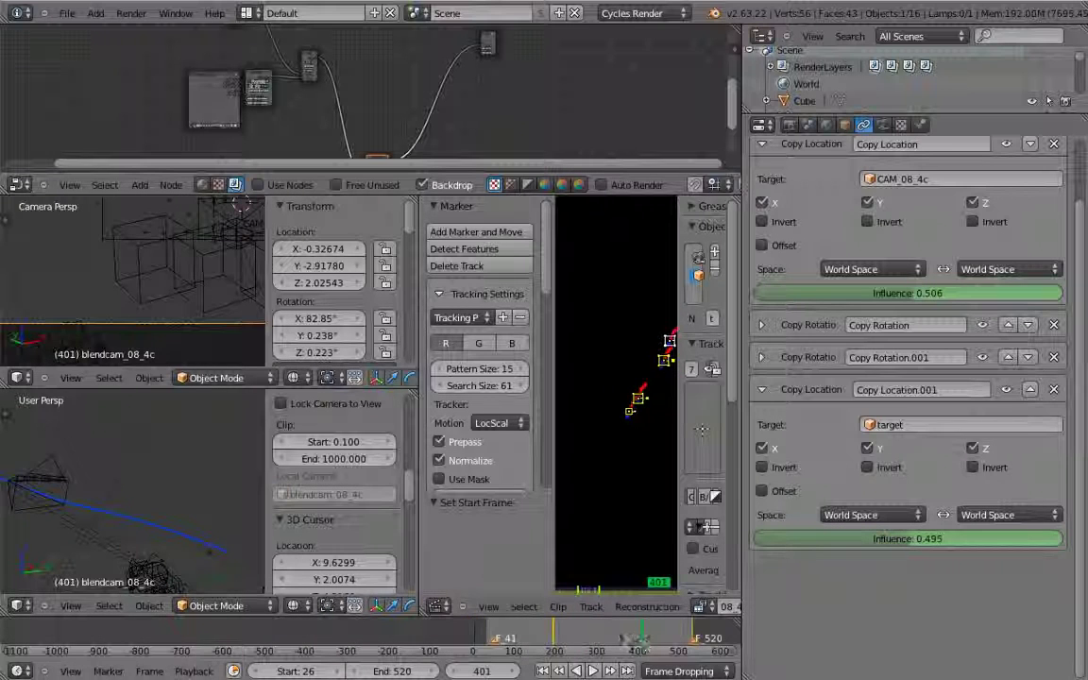
middle_drag(132, 491, 222, 508)
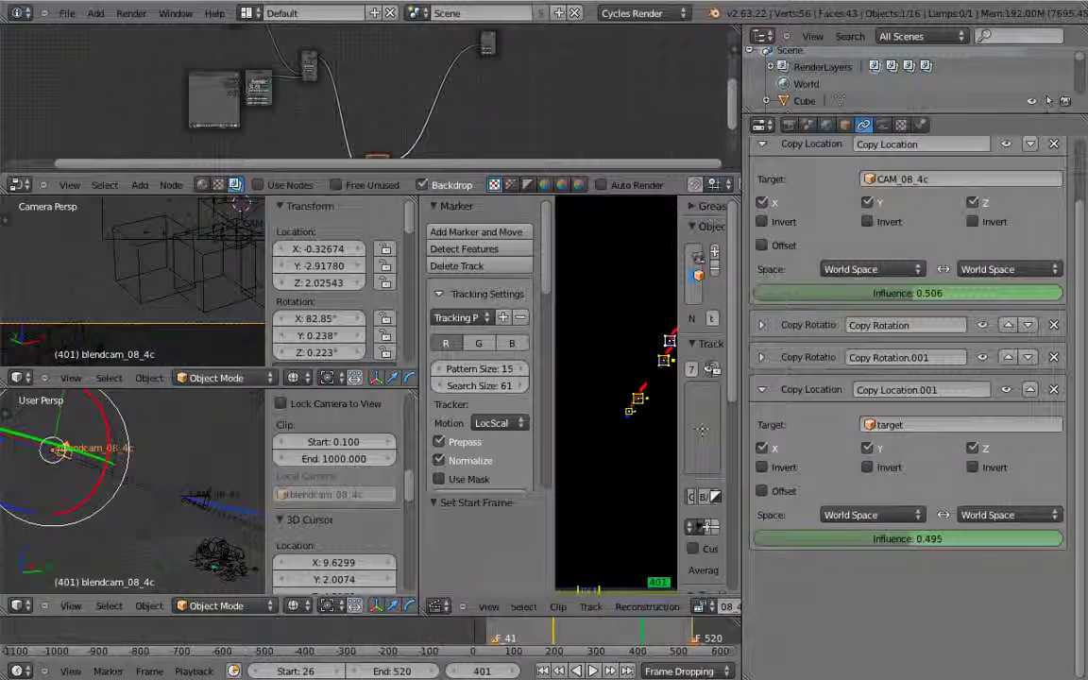
key(alt+a)
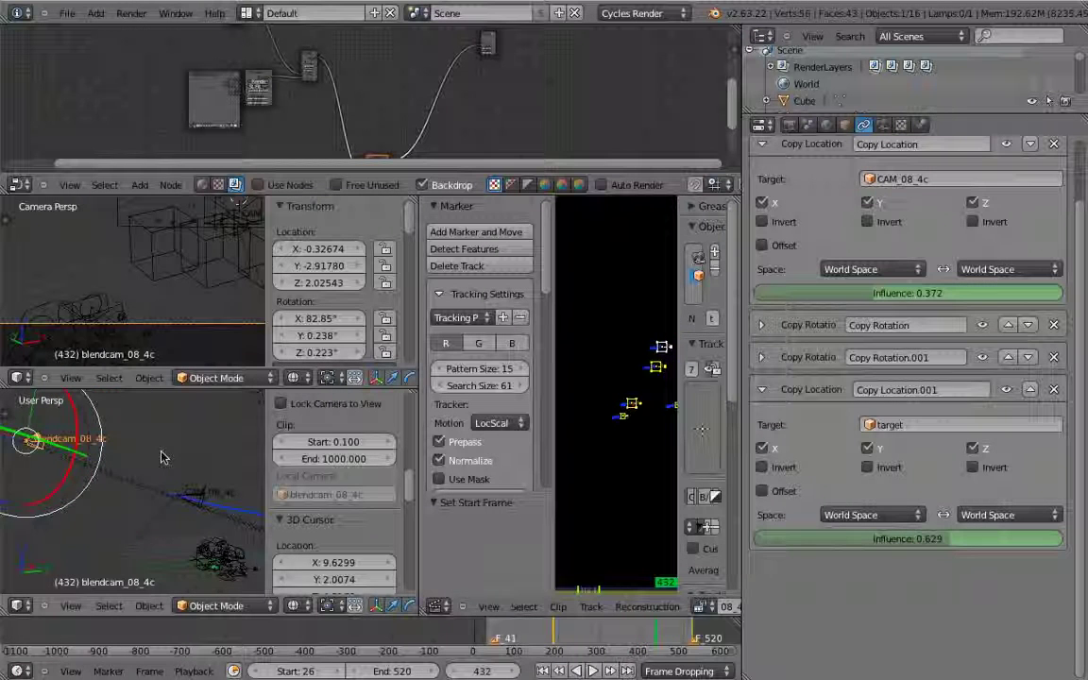
Look through blendcam_08_4c in an enlarged view, enable Background Images to check the footage, and restore the layout
key(KP_0)
key(ctrl+Up)
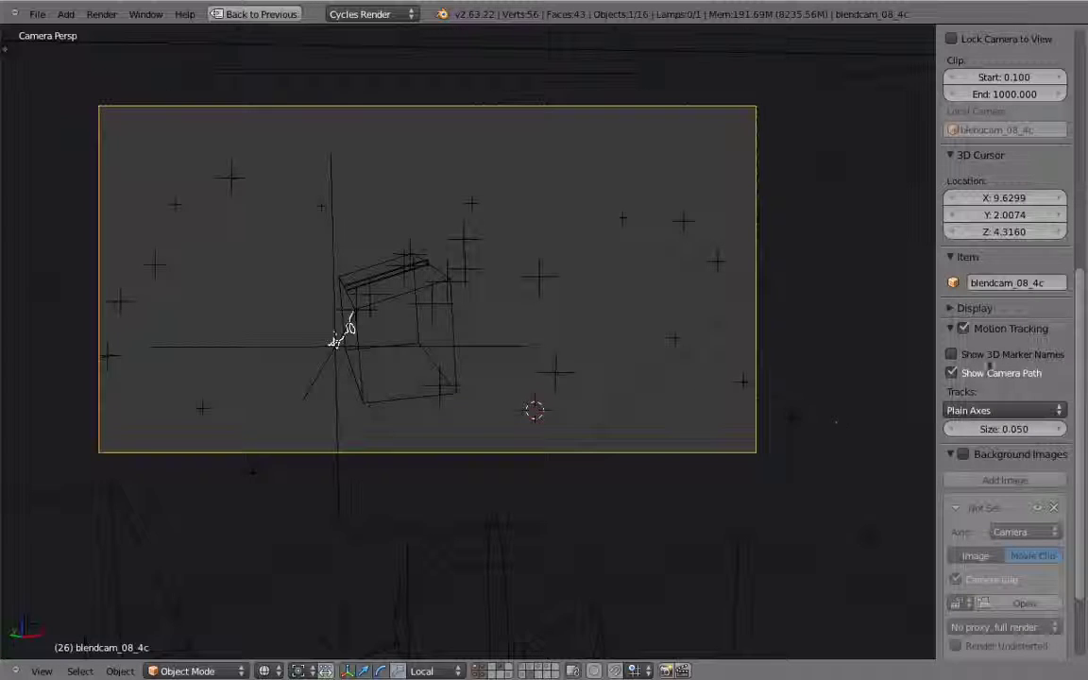
click(963, 455)
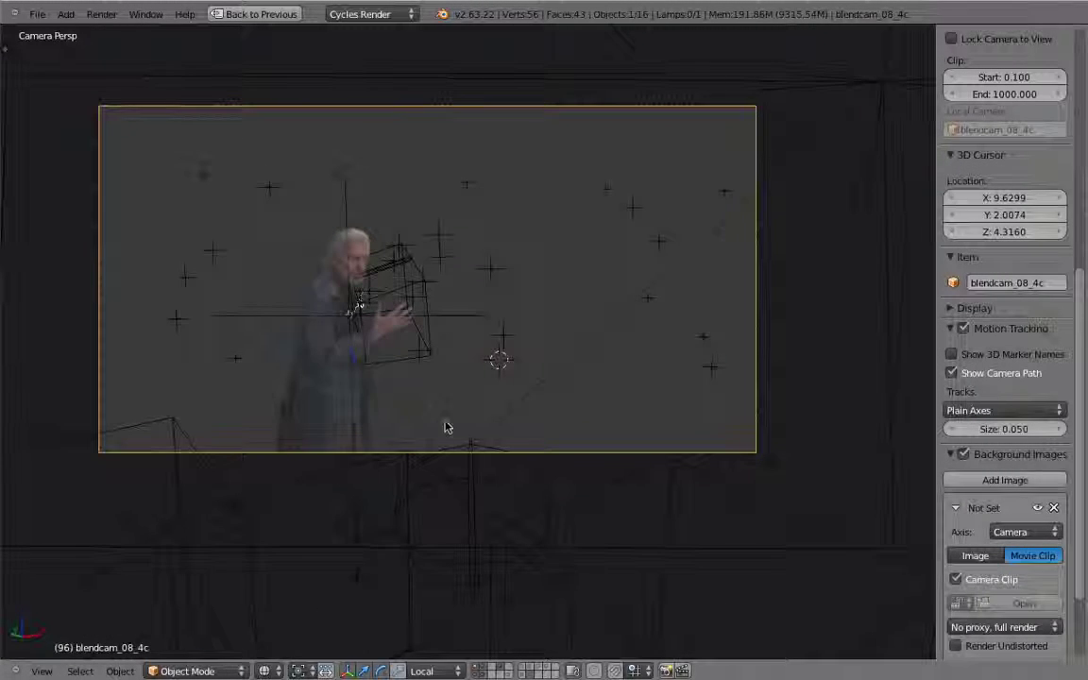
key(ctrl+Up)
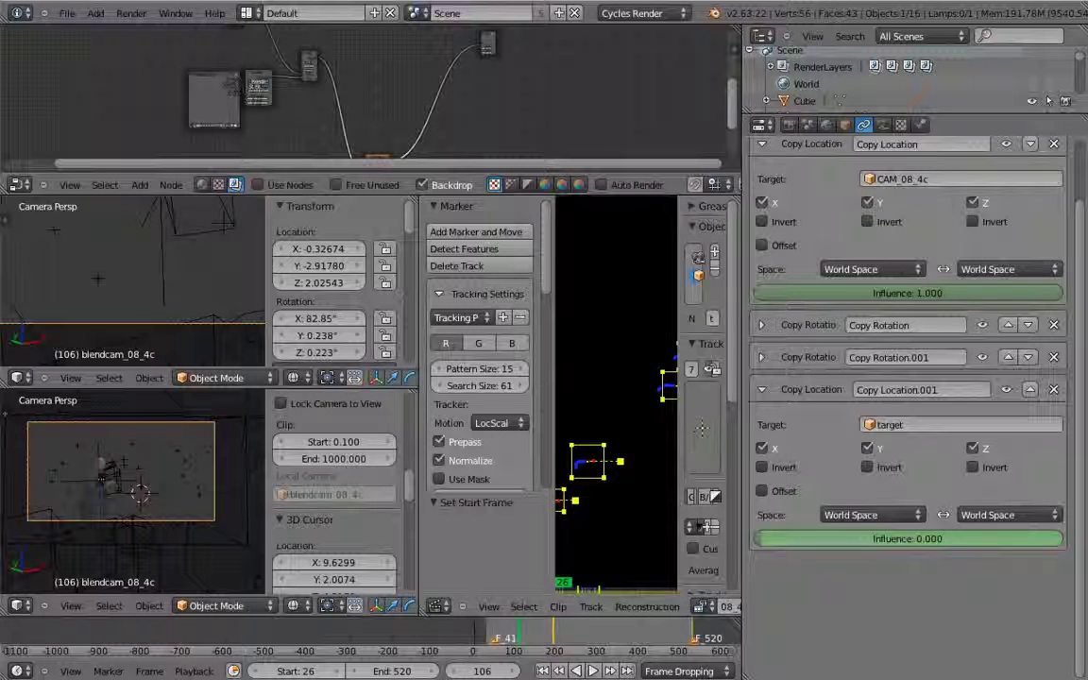
Enlarge the movie clip editor, reveal the clip's footage settings, and change the folder in its file path to linear_hd
key(ctrl+Up)
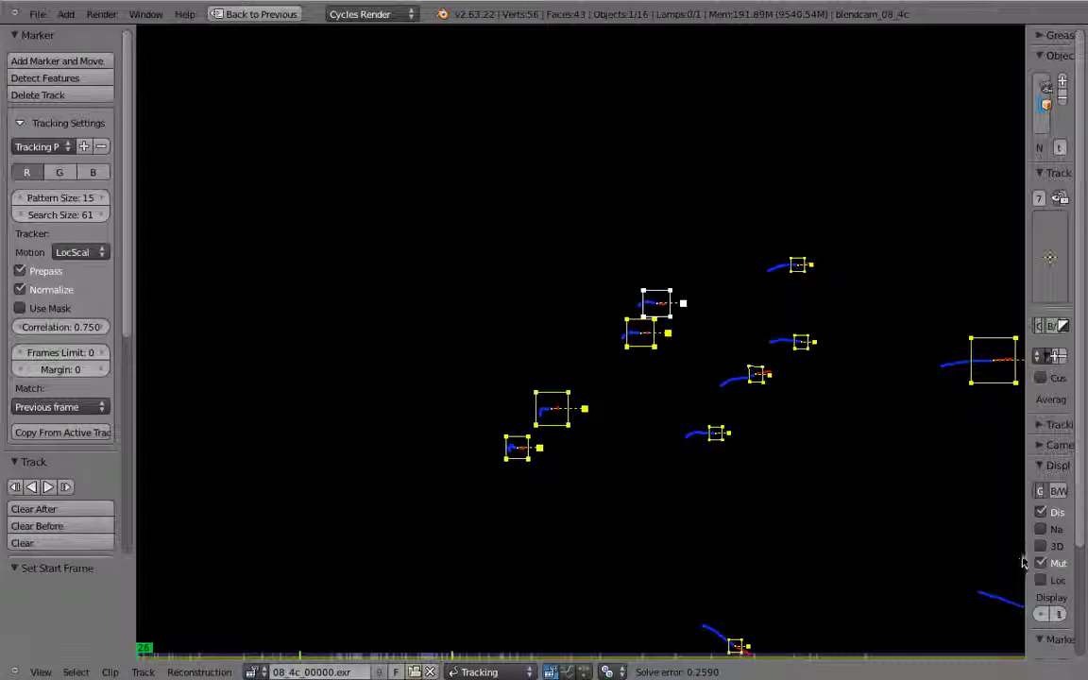
drag(1025, 559, 752, 539)
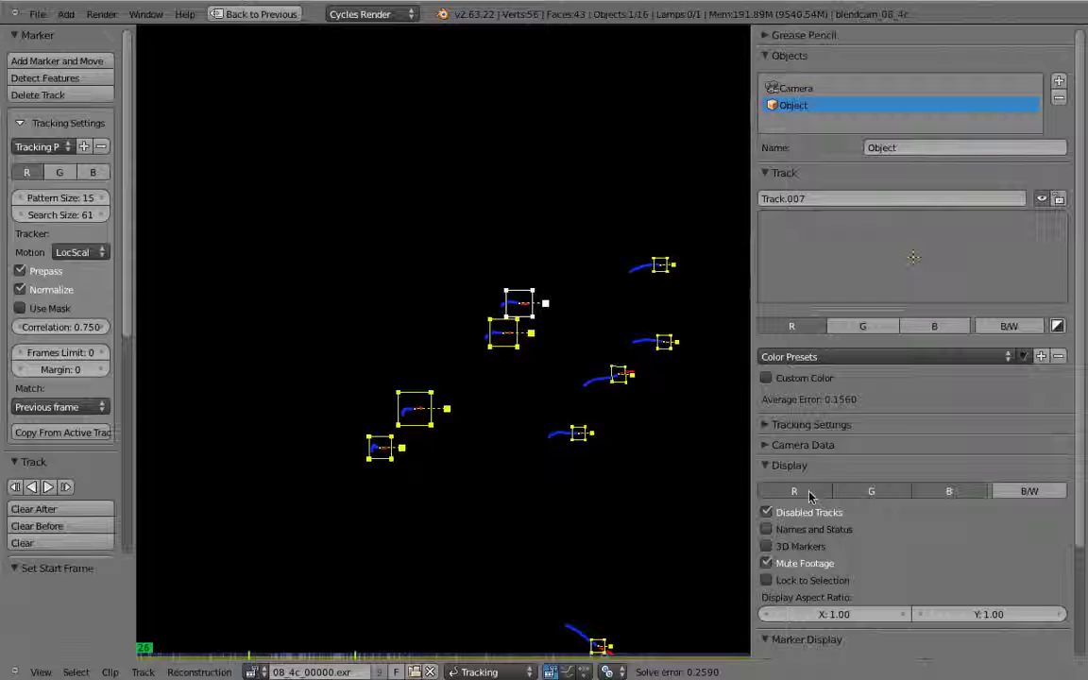
click(773, 444)
scroll(841, 554, down, 10)
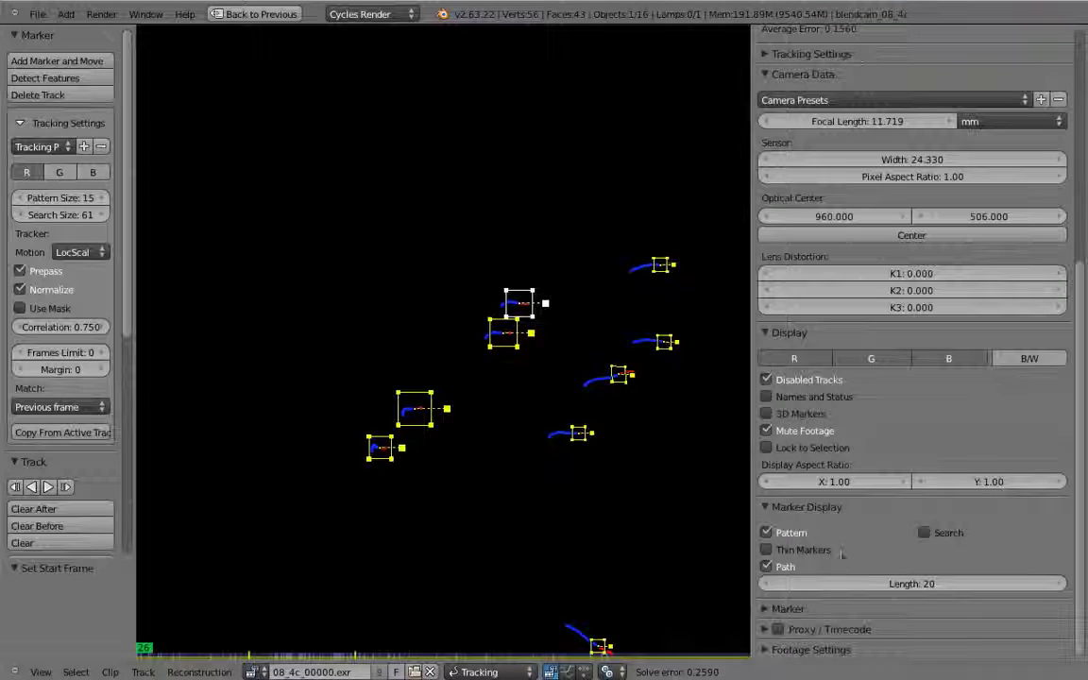
scroll(930, 585, down, 3)
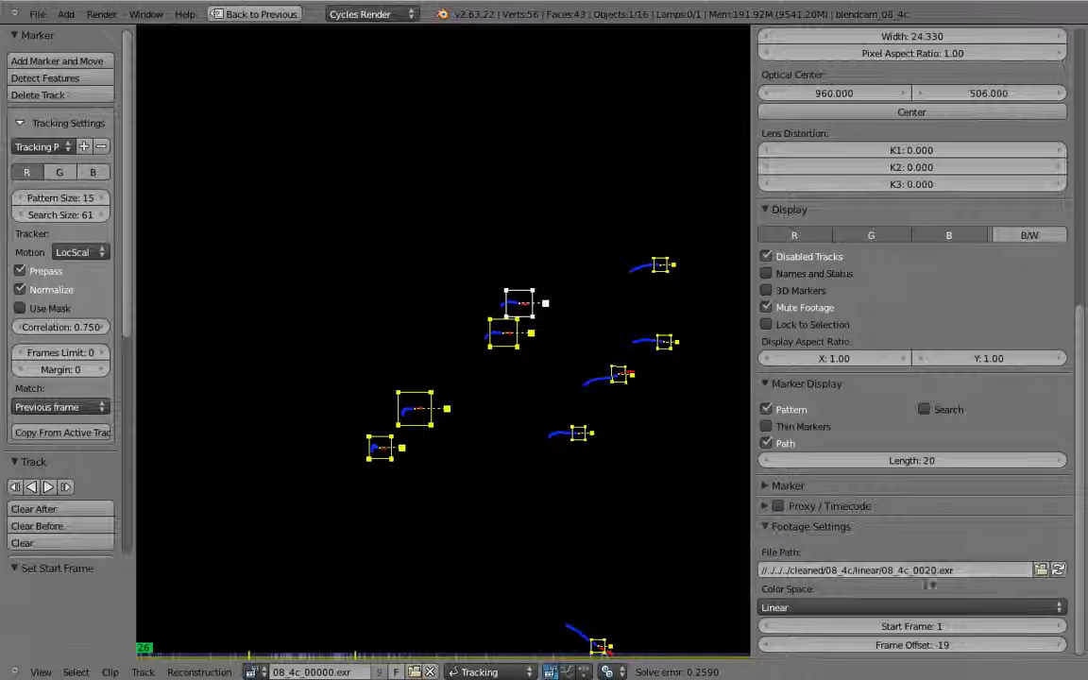
click(880, 571)
click(879, 571)
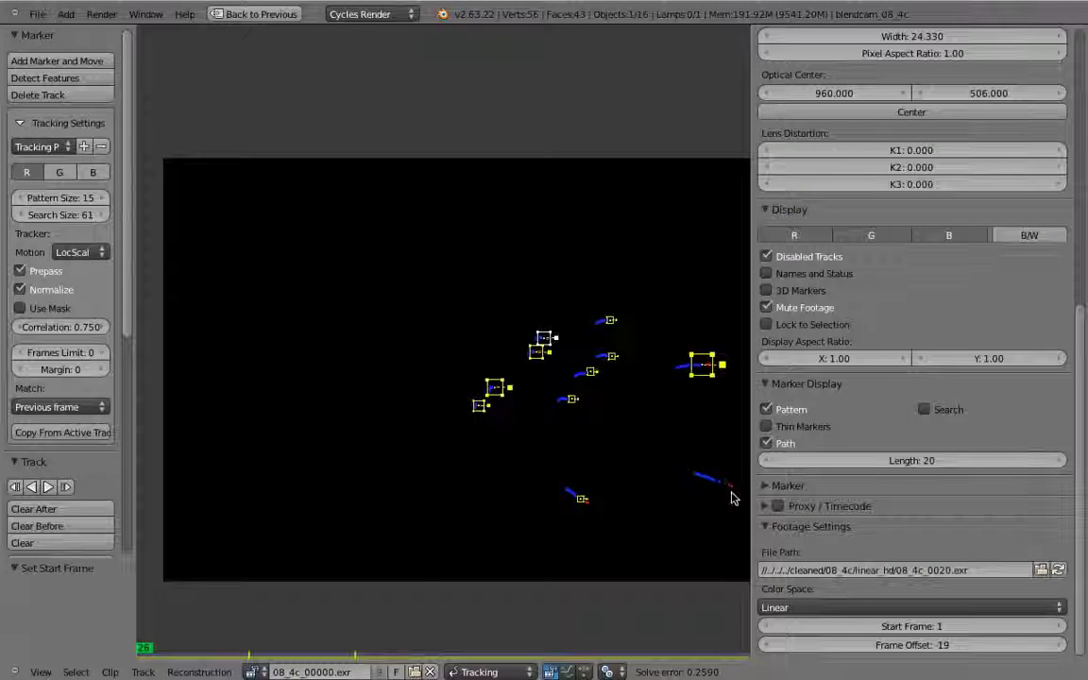
Restore the layout, enlarge the blendcam_08_4c camera view, and move forward through the footage to frame 286
key(ctrl+Up)
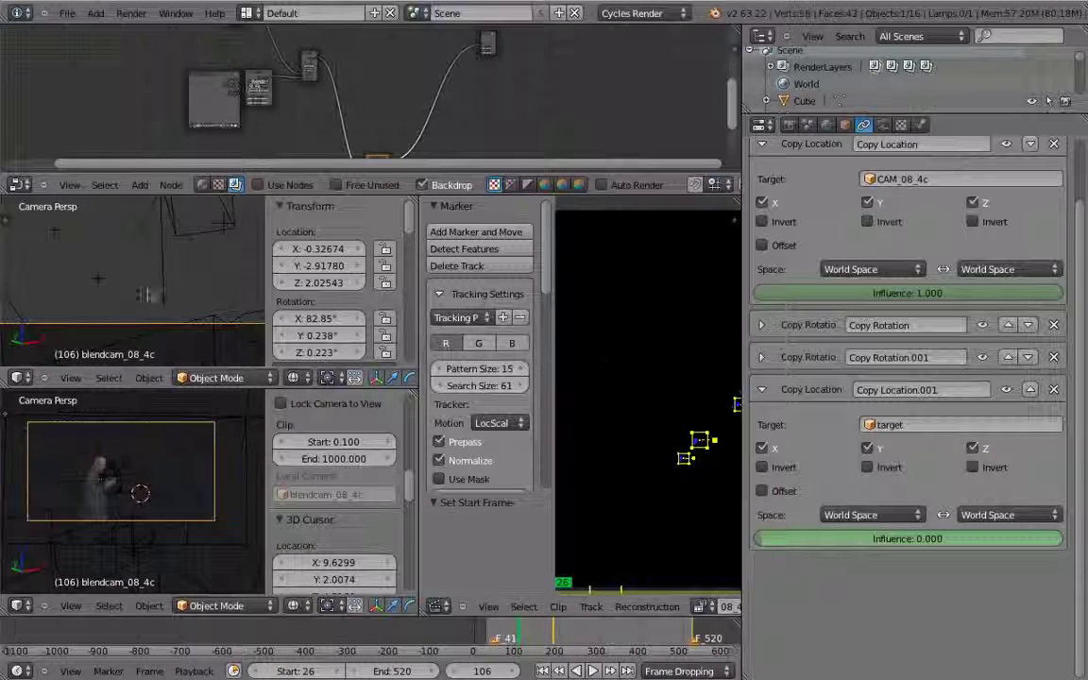
key(ctrl+Up)
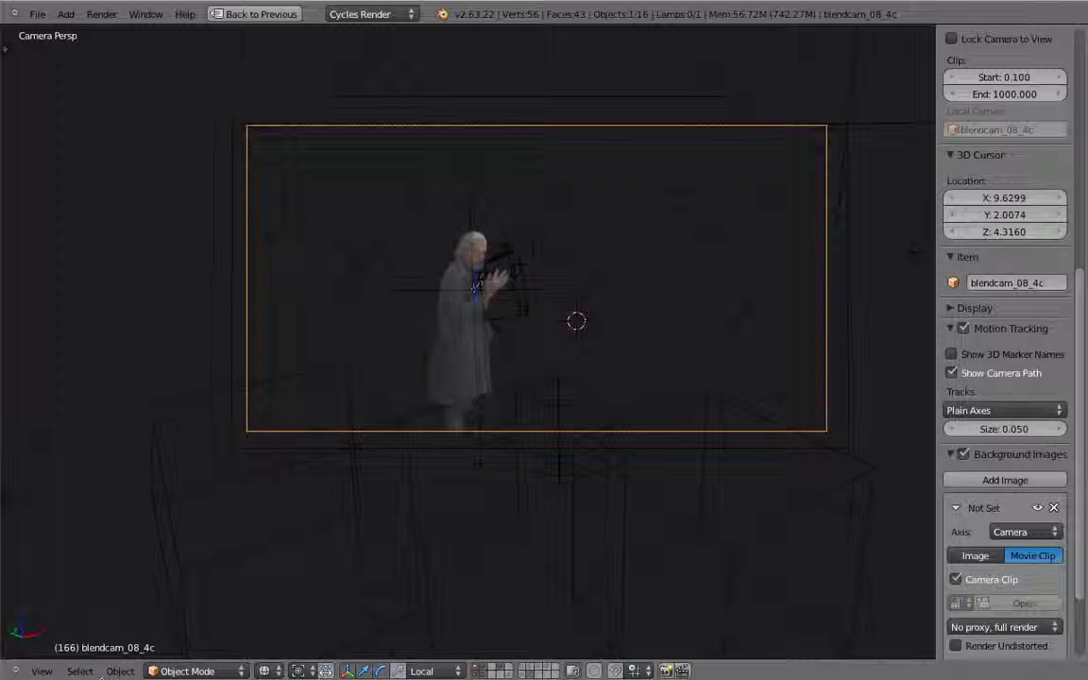
key(Up)
key(Up)
key(Up)
key(Up)
key(Up)
key(Up)
key(Up)
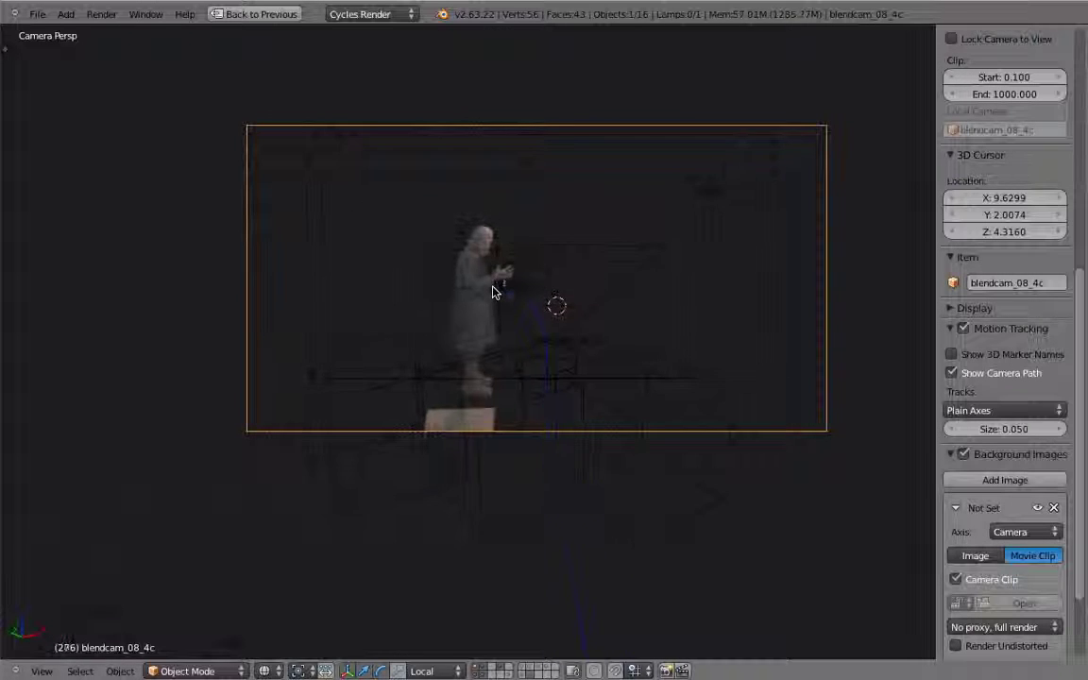
Zoom in on the actor's hands at frame 286 and play the animation to frame 356
scroll(472, 342, up, 4)
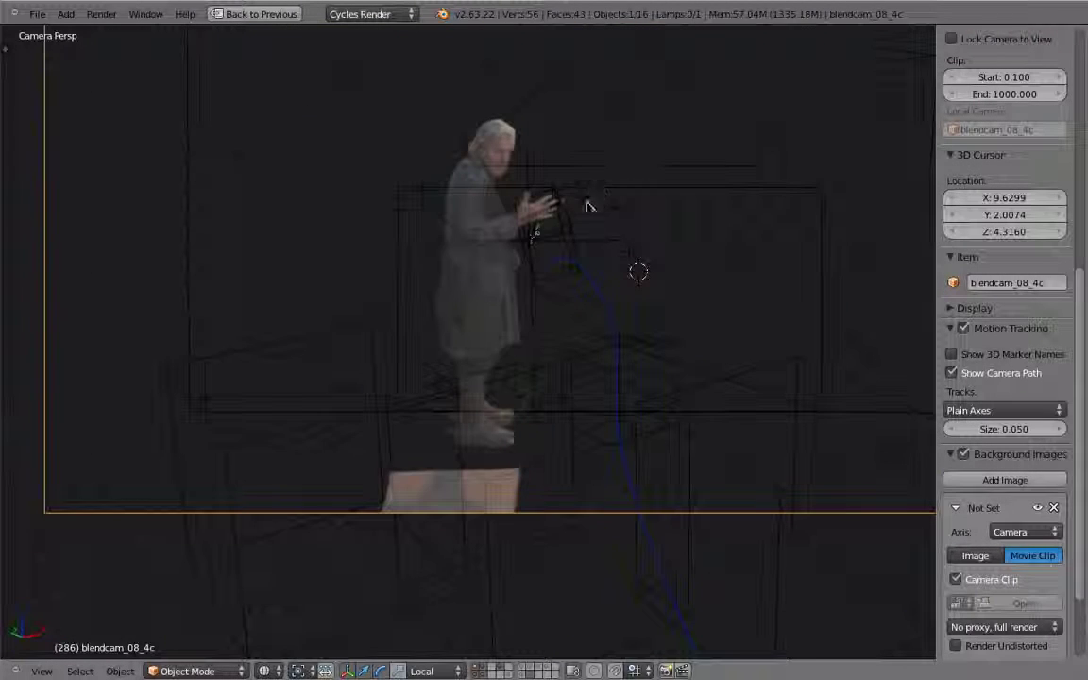
scroll(613, 184, down, 2)
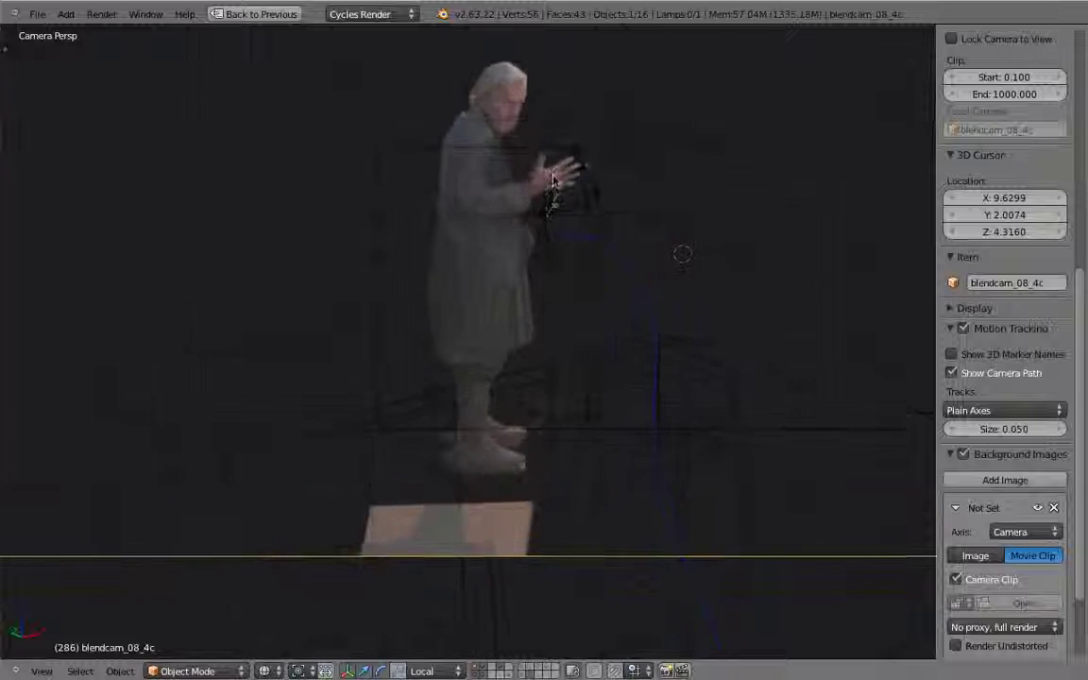
key(alt+a)
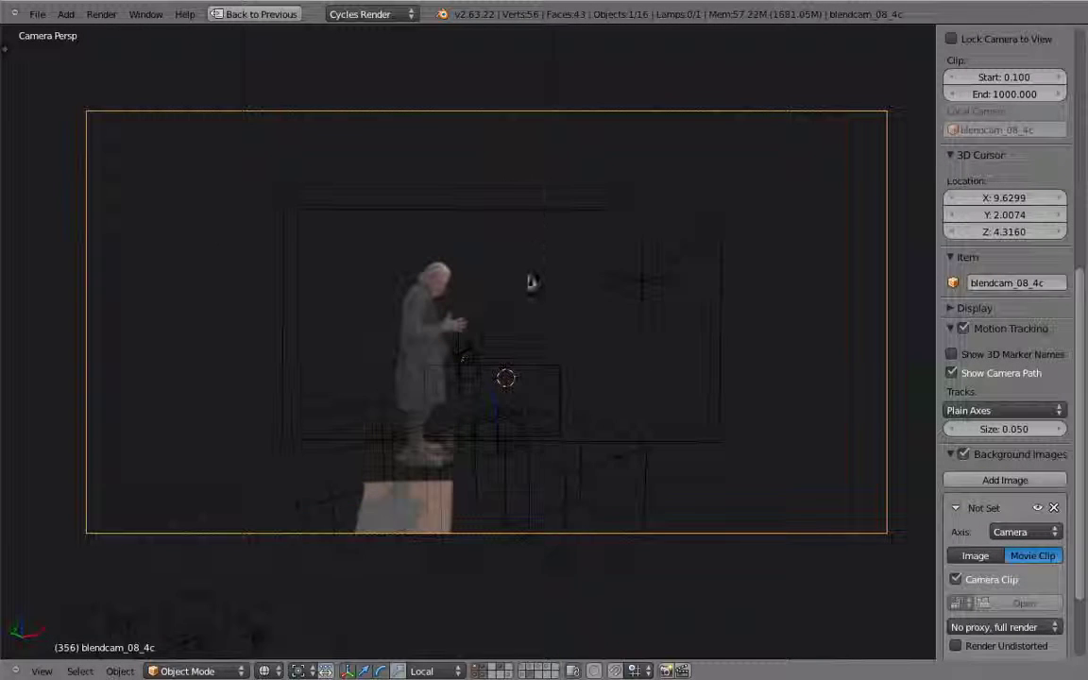
Select 08_4c_plate, switch the viewport to Rendered shading, and orbit around the plate and blocks at start frame 26
right_click(510, 212)
middle_drag(461, 291, 532, 425)
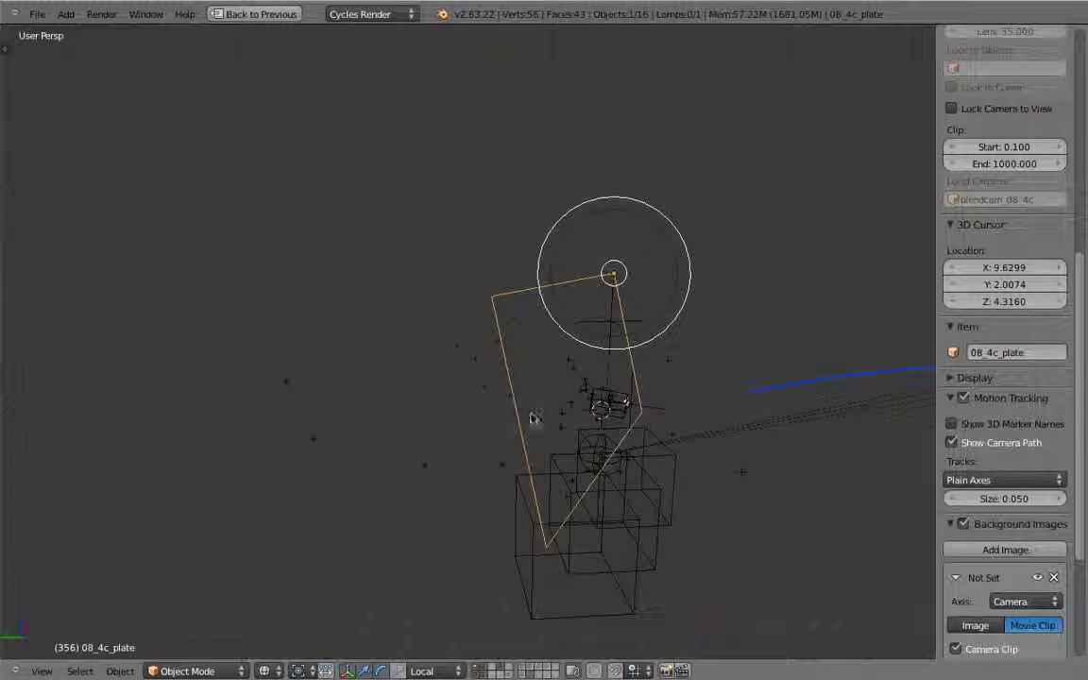
click(264, 670)
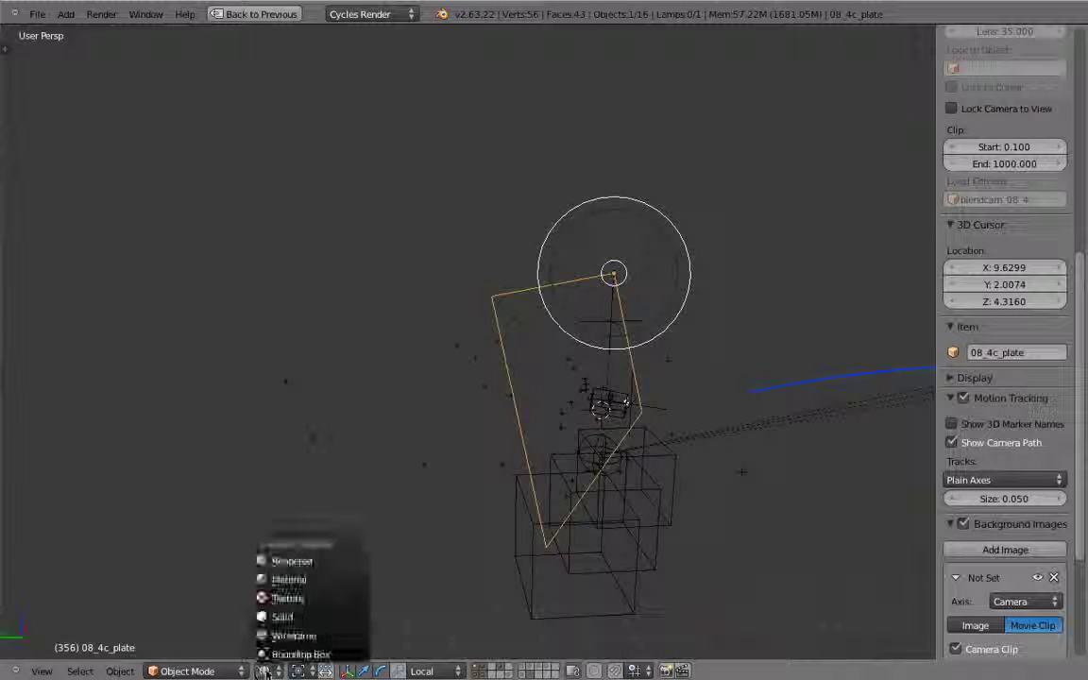
click(283, 558)
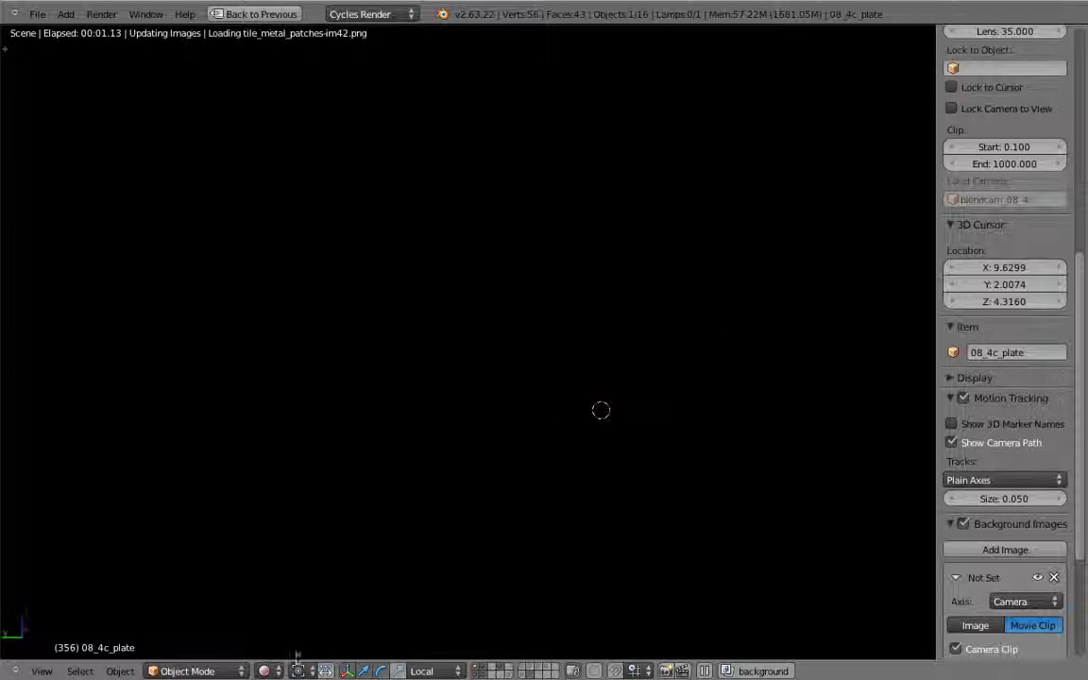
scroll(541, 431, up, 2)
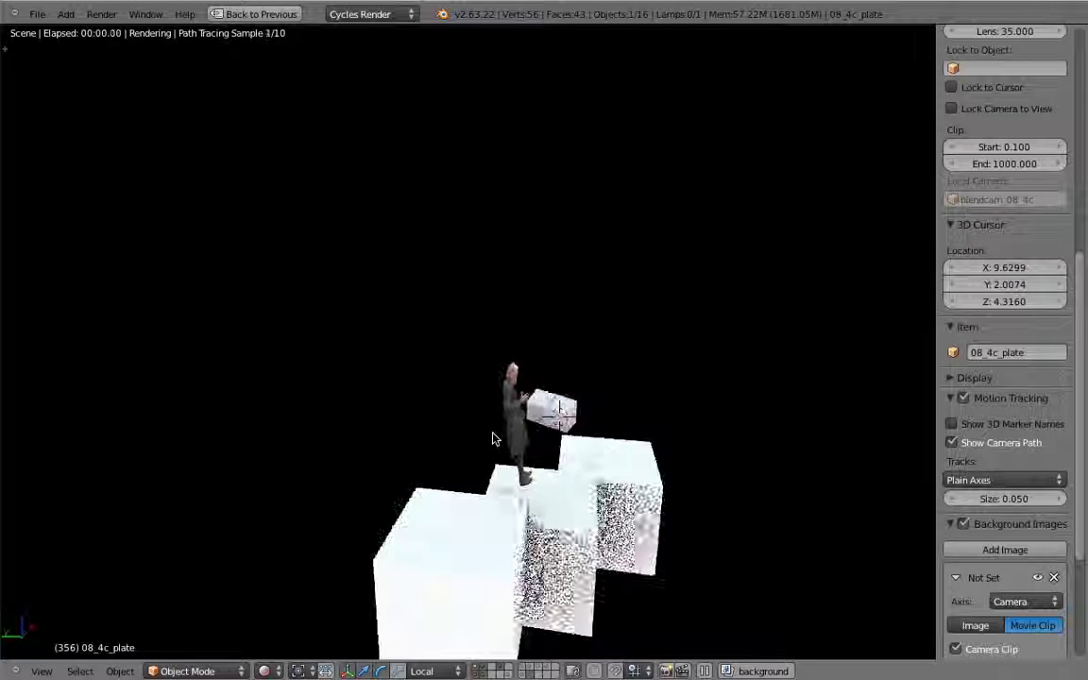
key(shift+Down)
middle_drag(493, 439, 556, 481)
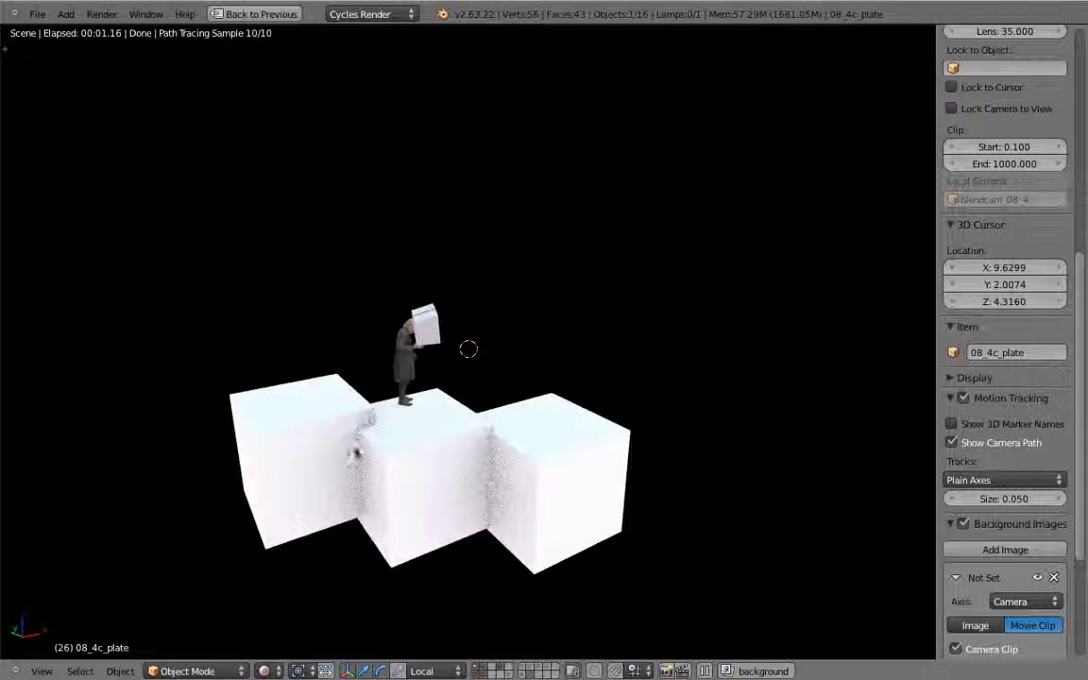
Set the current frame to 187 in the timeline and enlarge the rendered view of the plate
key(ctrl+Up)
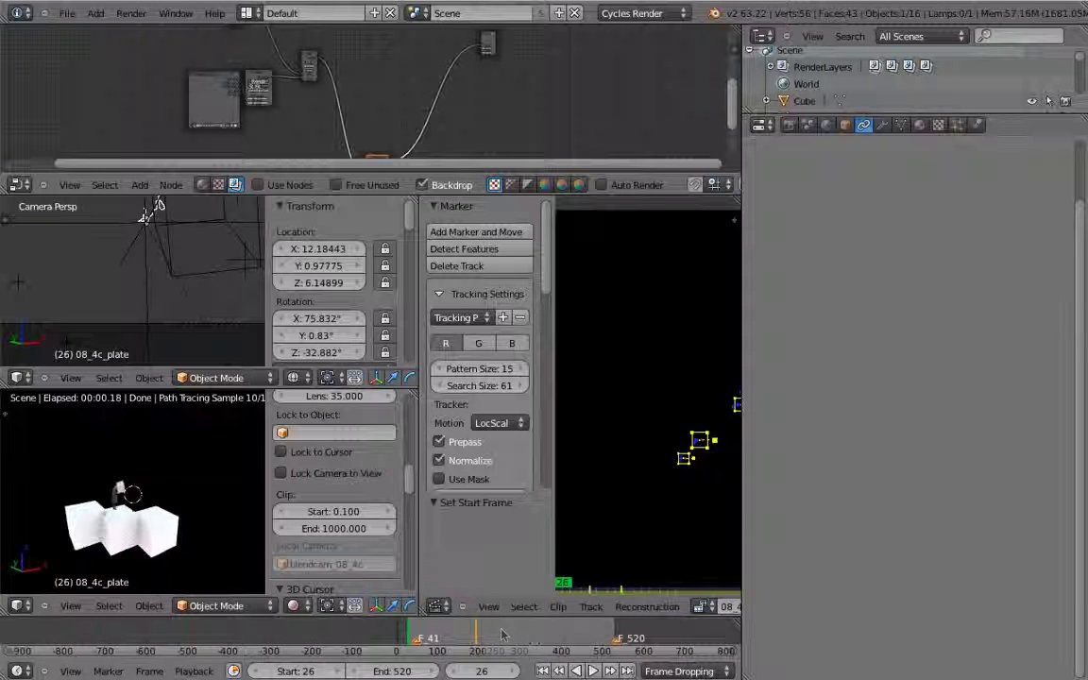
ctrl+middle_drag(486, 634, 461, 598)
click(358, 633)
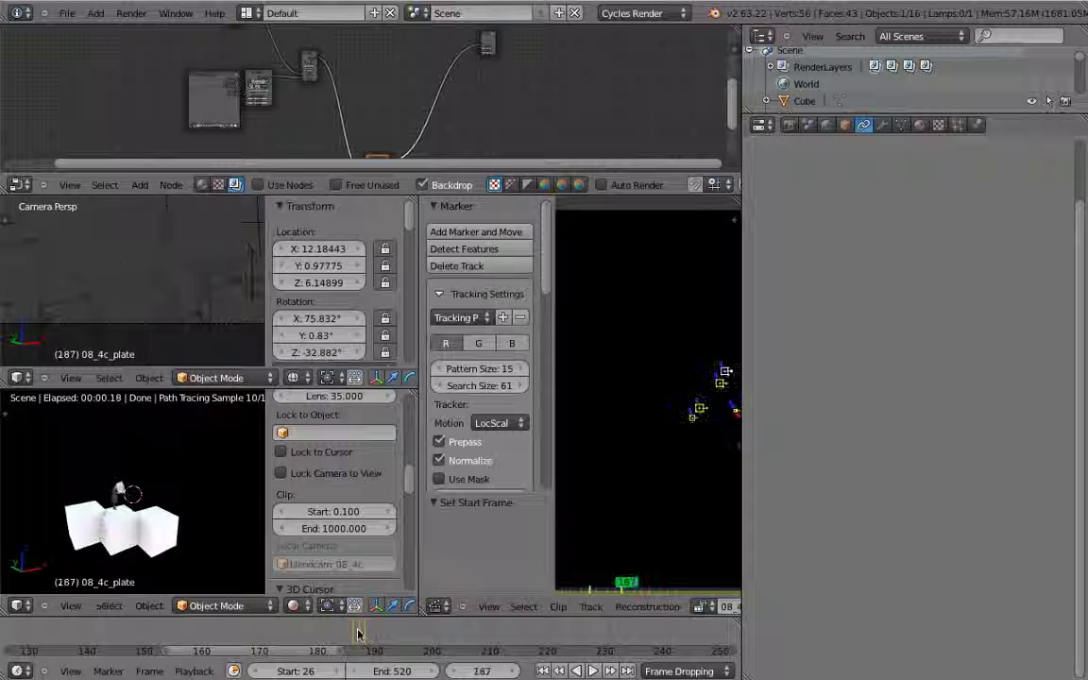
key(ctrl+Up)
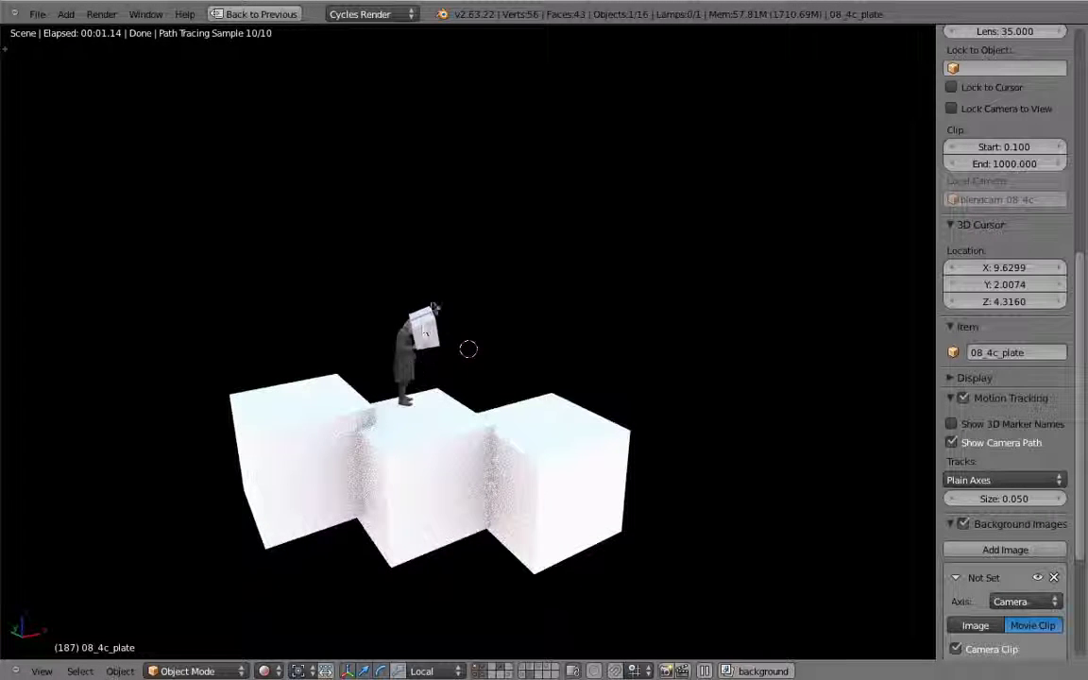
Restore the layout and show the material of 08_4c_plate to examine its image-sequence shader settings
key(ctrl+Up)
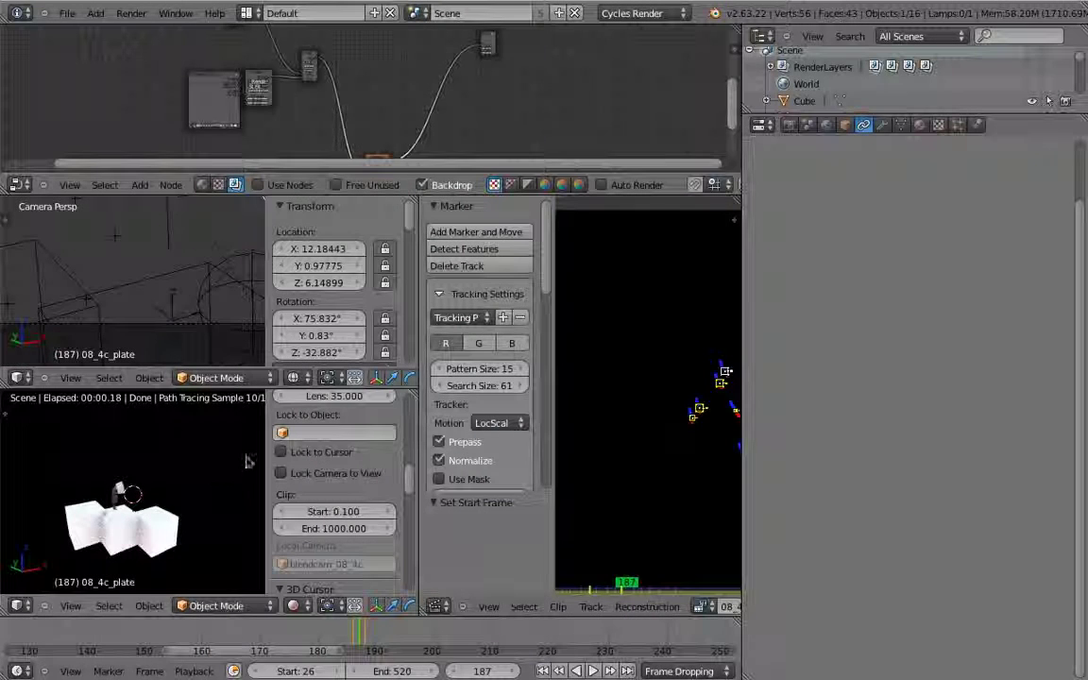
click(920, 125)
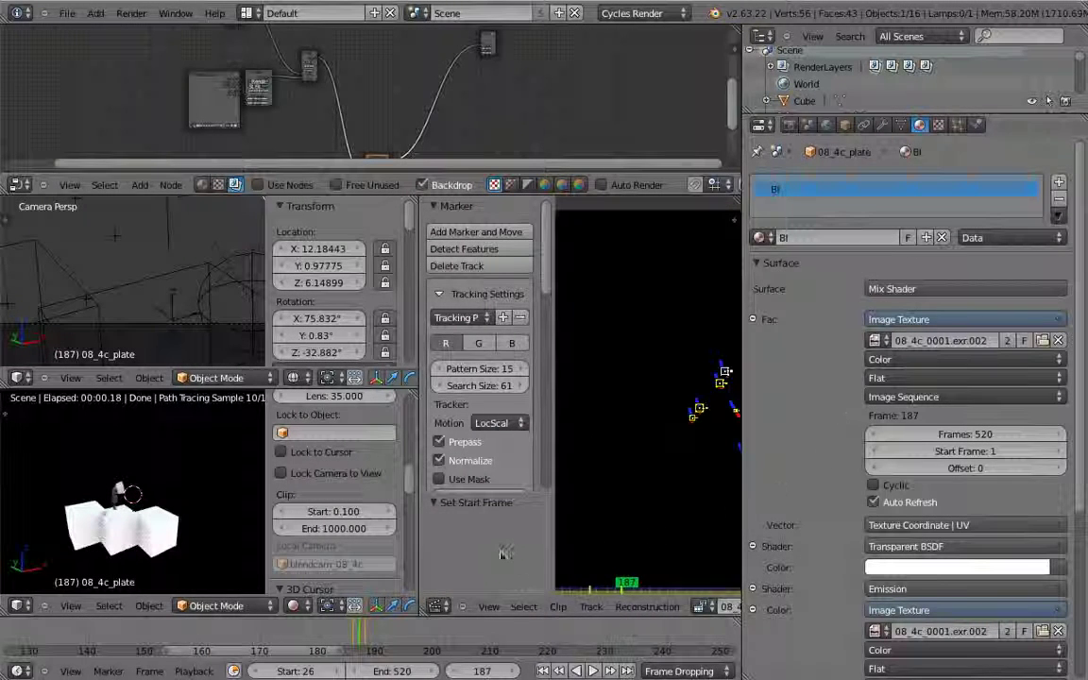
click(435, 606)
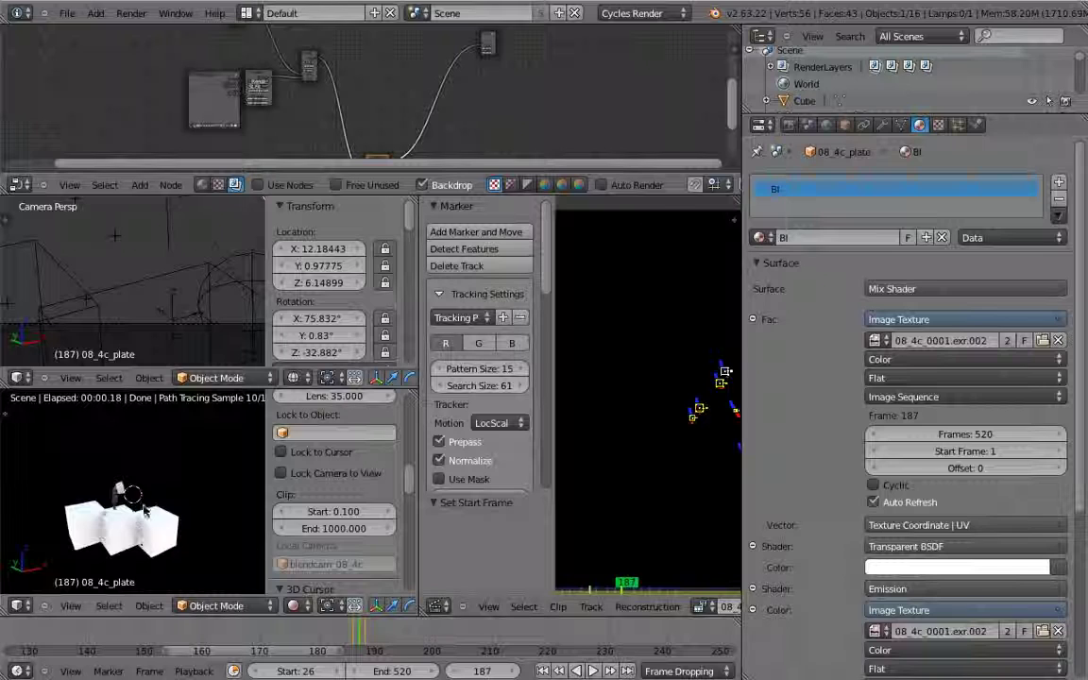
Look through the camera in the enlarged rendered view and advance from frame 187 to 247 to compare plate and footage
key(ctrl+Up)
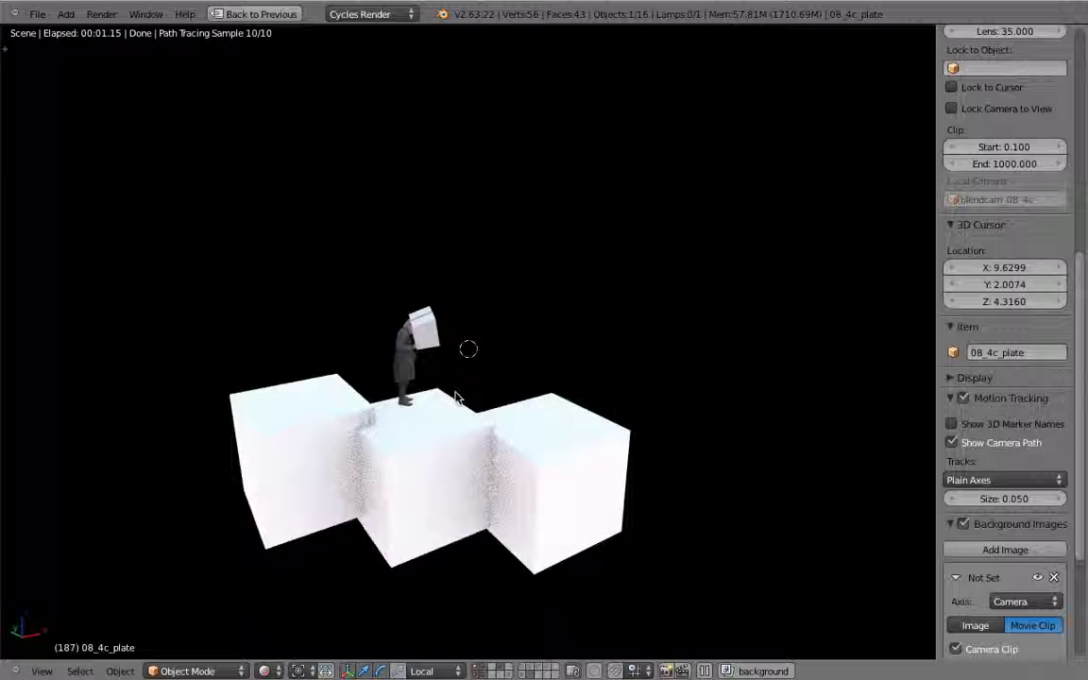
middle_drag(460, 392, 440, 361)
key(KP_0)
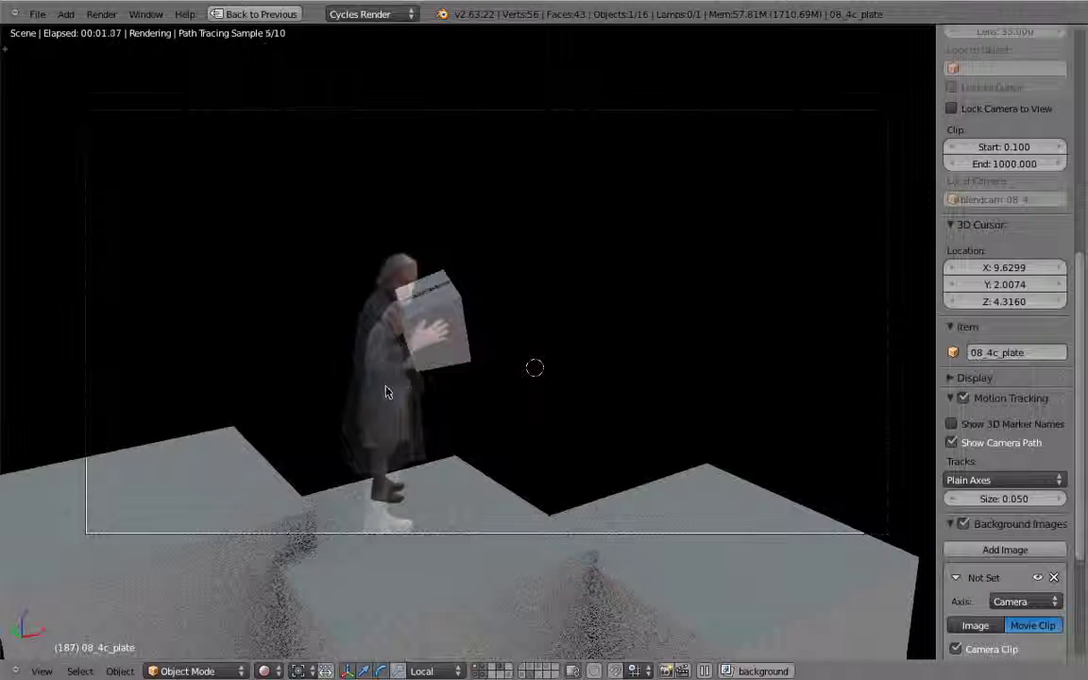
key(Up)
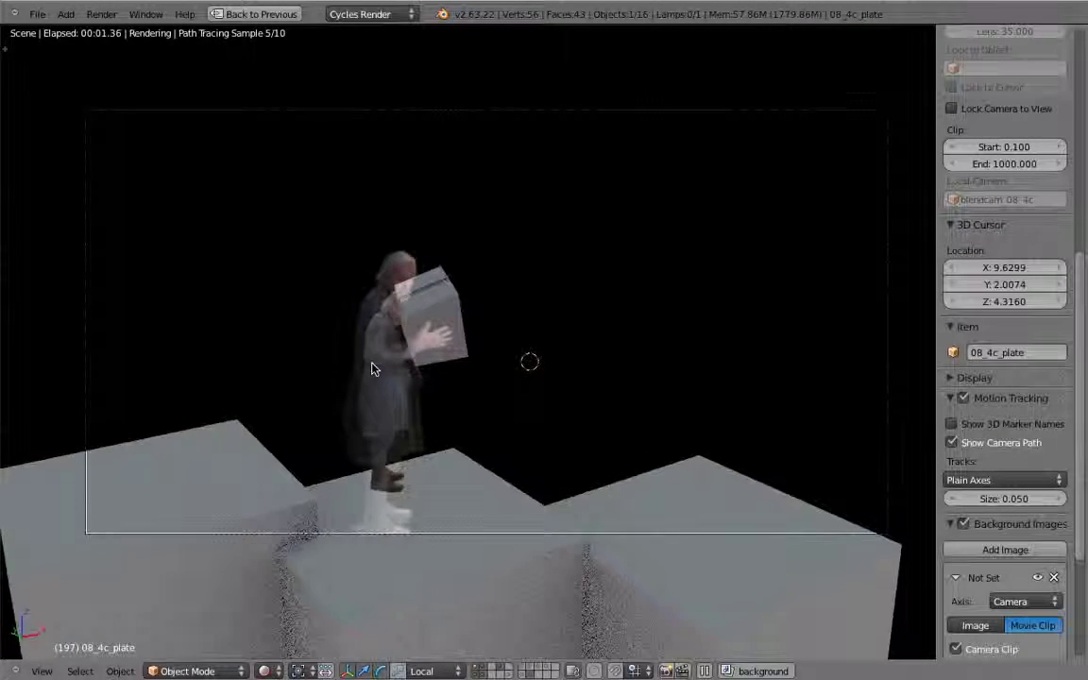
key(Up)
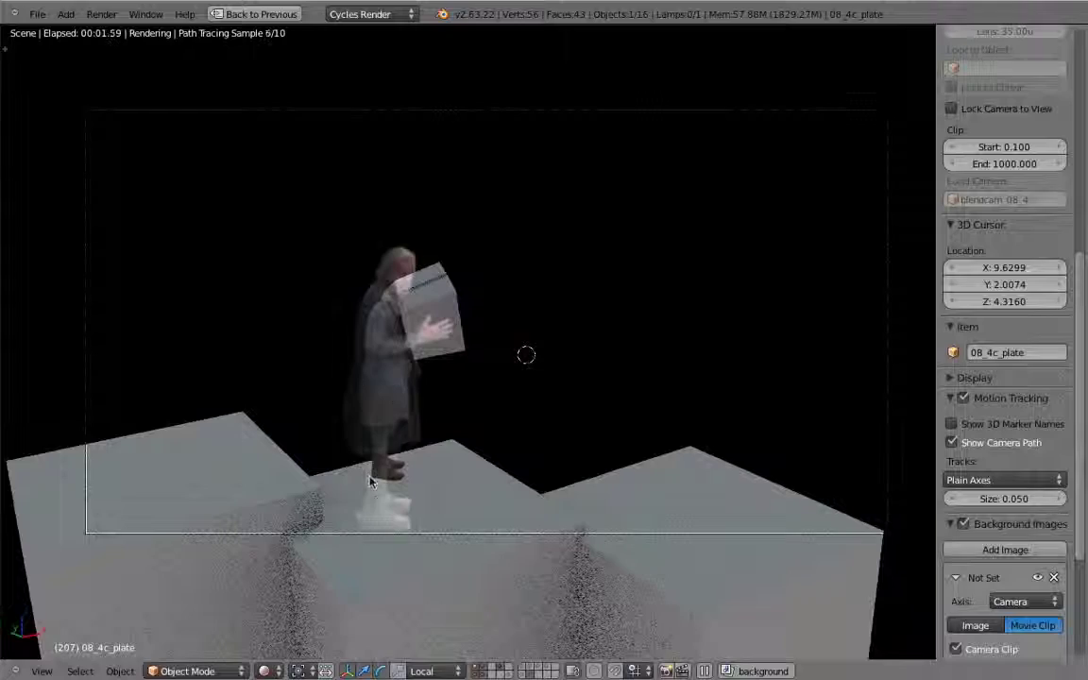
key(Up)
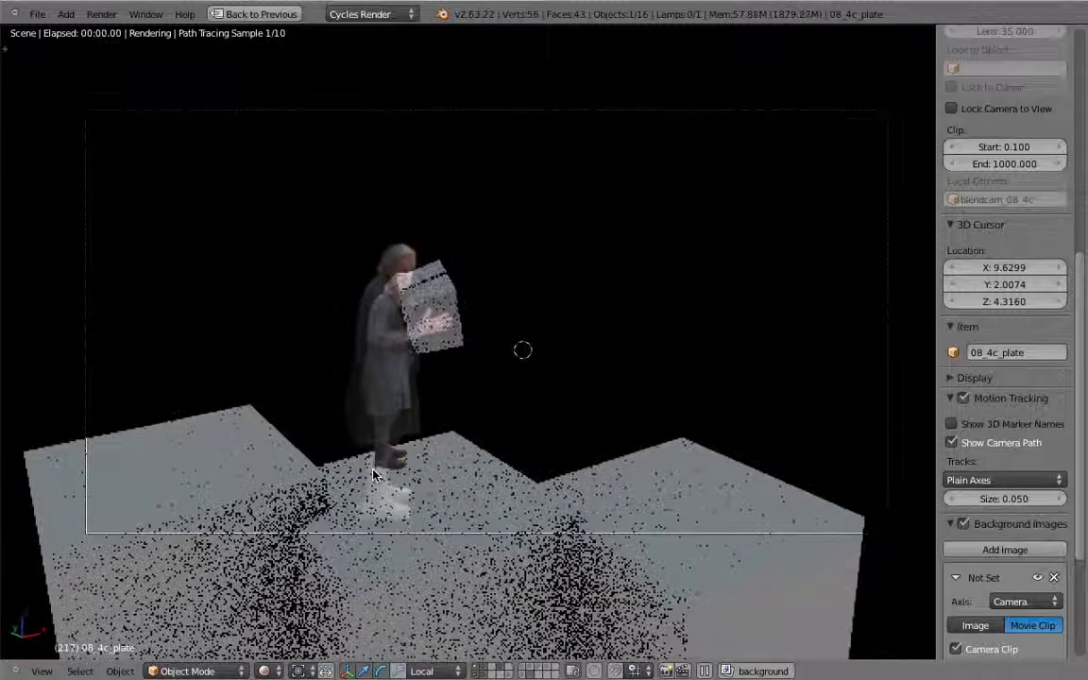
key(Up)
key(Up)
key(Up)
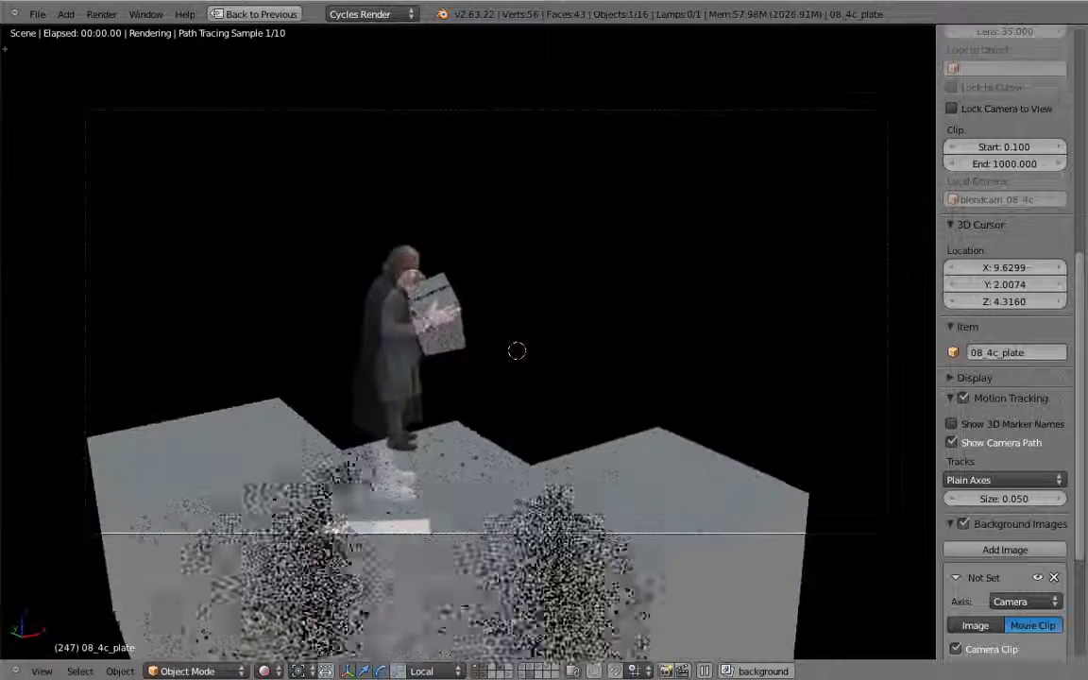
Orbit out of the camera view, switch the viewport to Solid shading, and examine the plate, blocks and cameras from the side
mouse_move(409, 281)
middle_down()
mouse_move(461, 345)
mouse_move(450, 321)
middle_up()
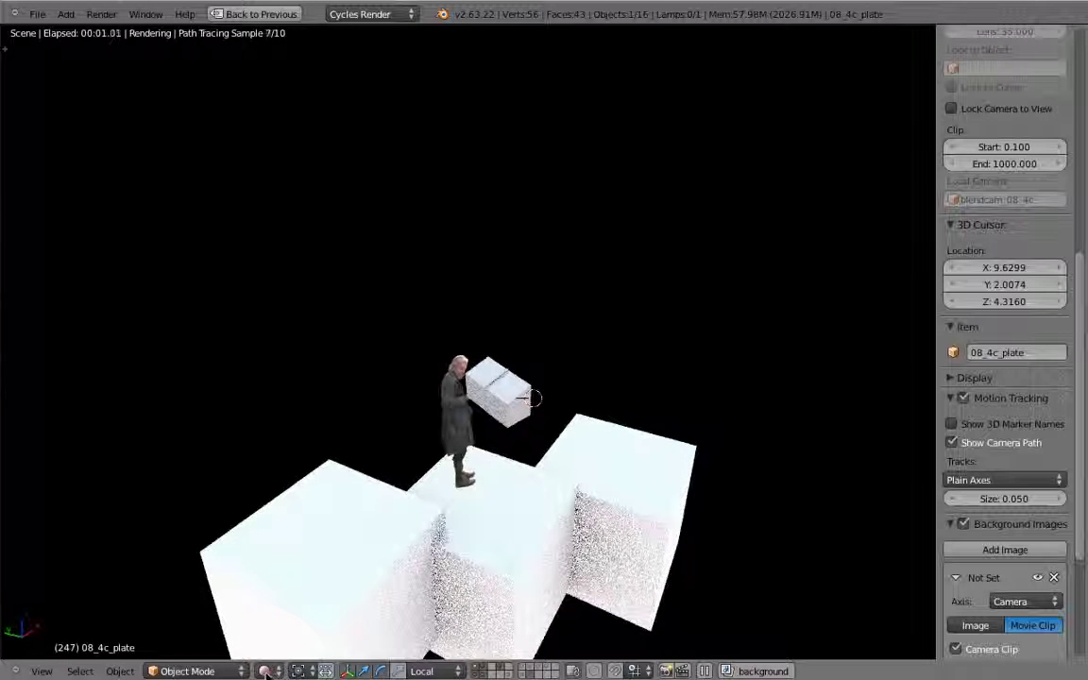
click(266, 673)
click(286, 617)
scroll(518, 338, down, 1)
mouse_move(518, 338)
middle_down()
mouse_move(552, 382)
mouse_move(627, 384)
mouse_move(576, 397)
middle_up()
scroll(626, 384, down, 3)
scroll(576, 399, down, 1)
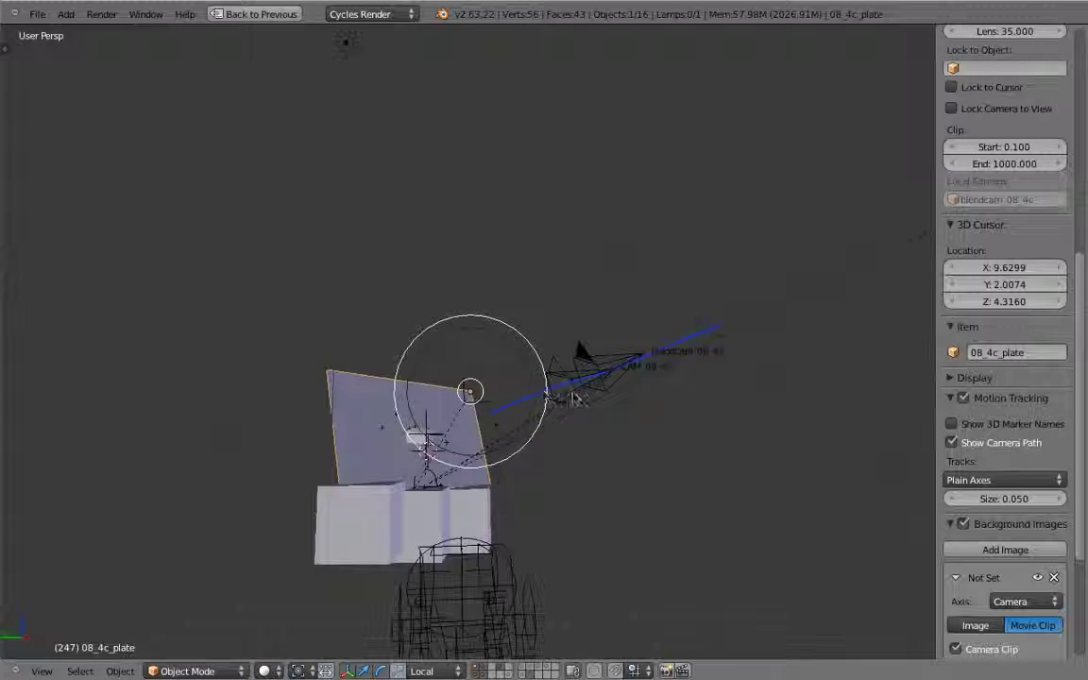
Look through the camera, advance to frame 327, and orbit out to check the plate's placement relative to both cameras
key(KP_0)
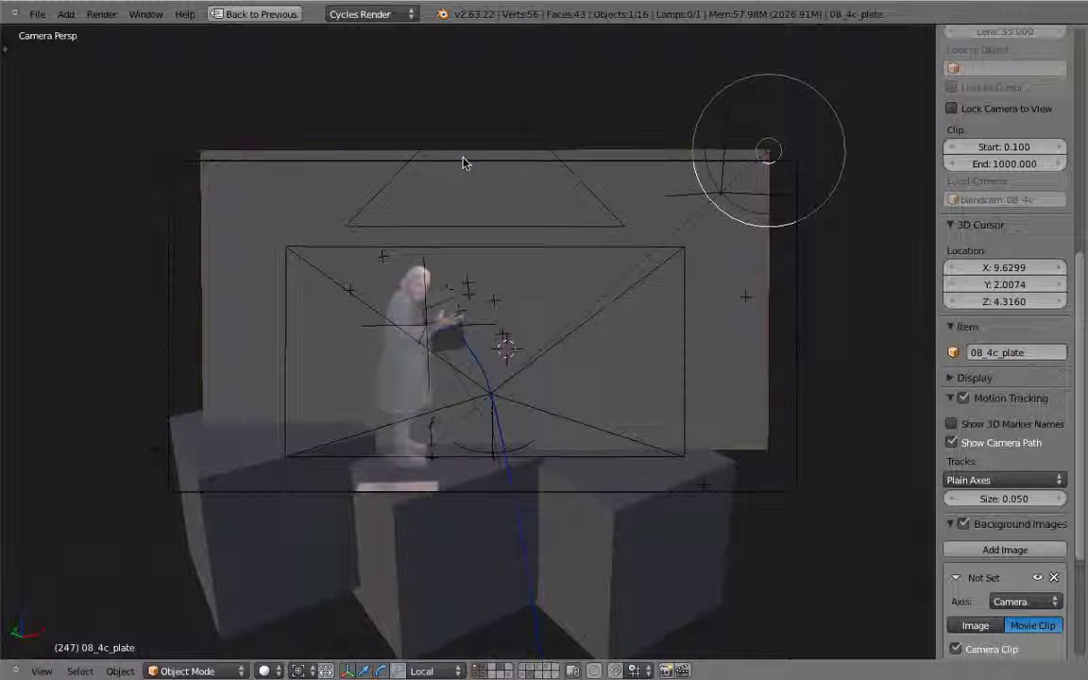
key(Up)
key(Up)
key(Up)
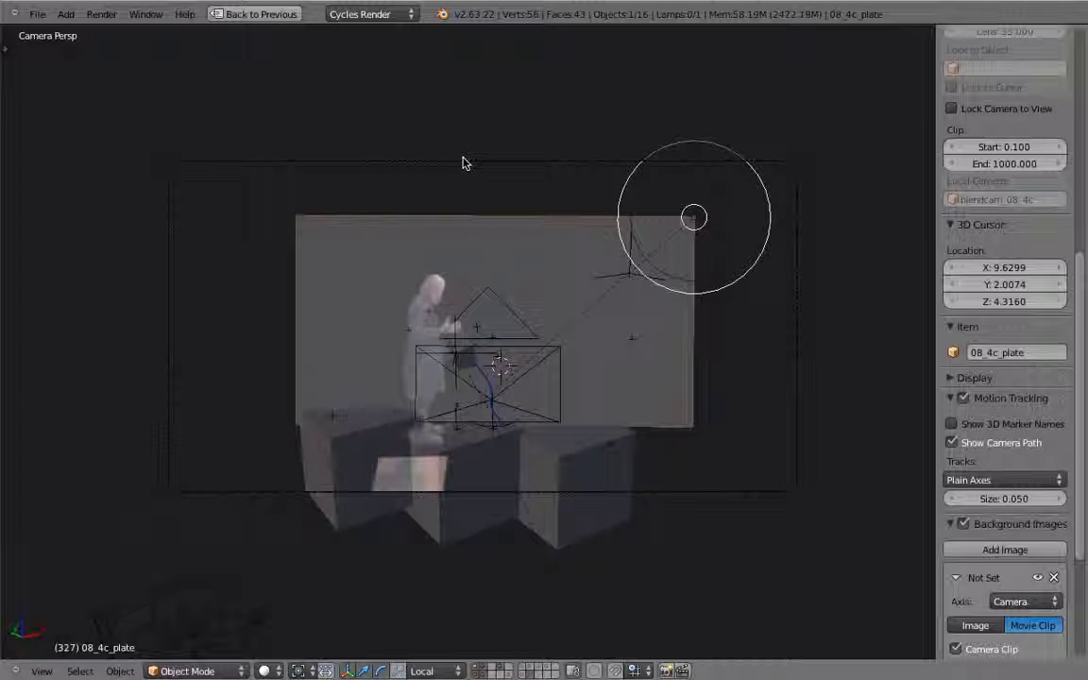
middle_drag(463, 164, 454, 441)
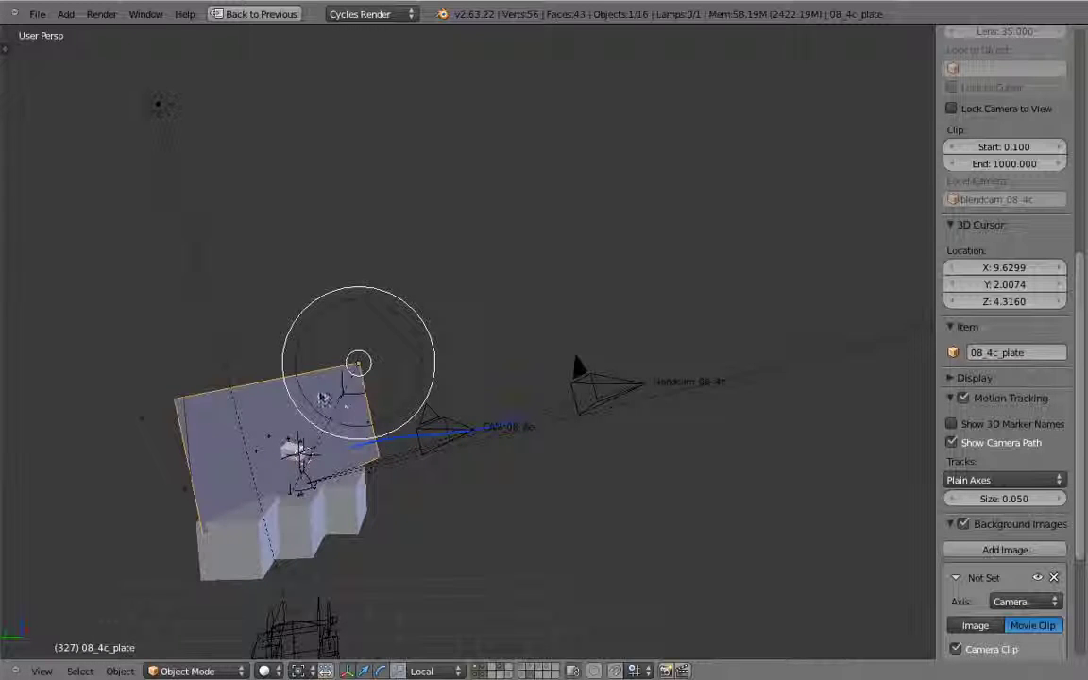
Select the parent of 08_4c_plate and show its transform values
key(shift+g)
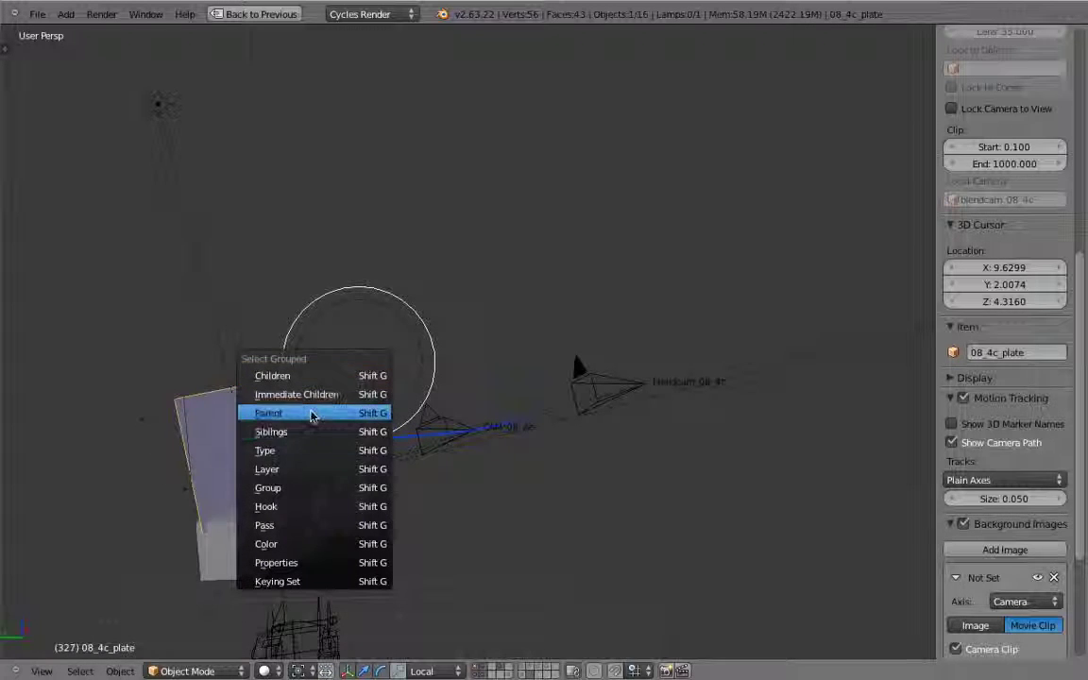
click(312, 414)
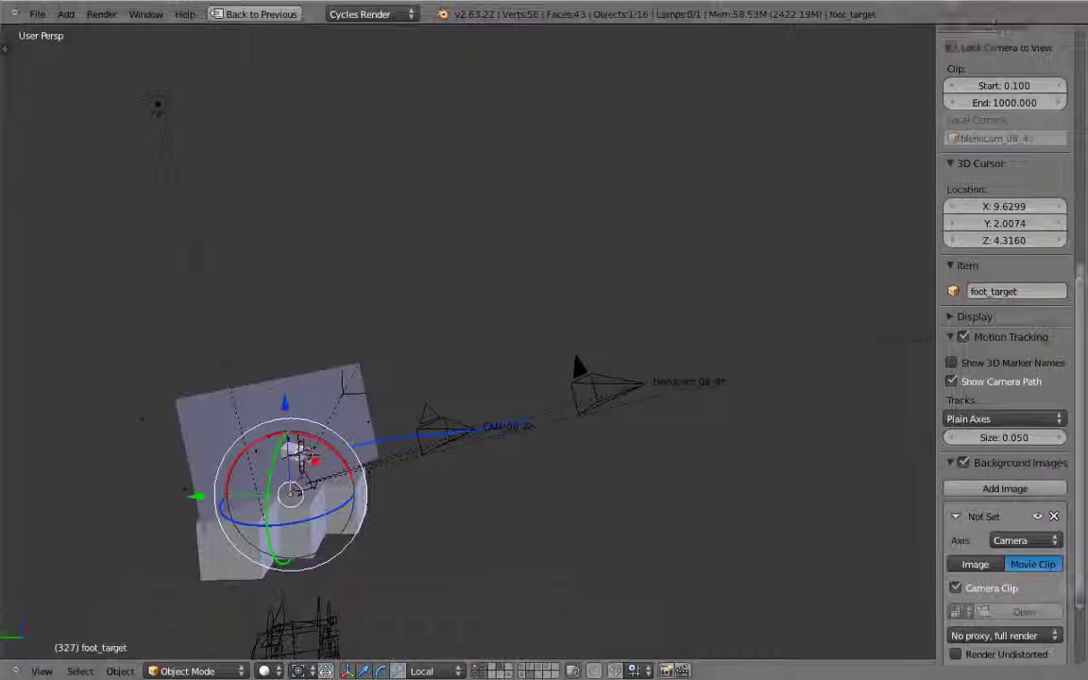
scroll(1009, 148, up, 10)
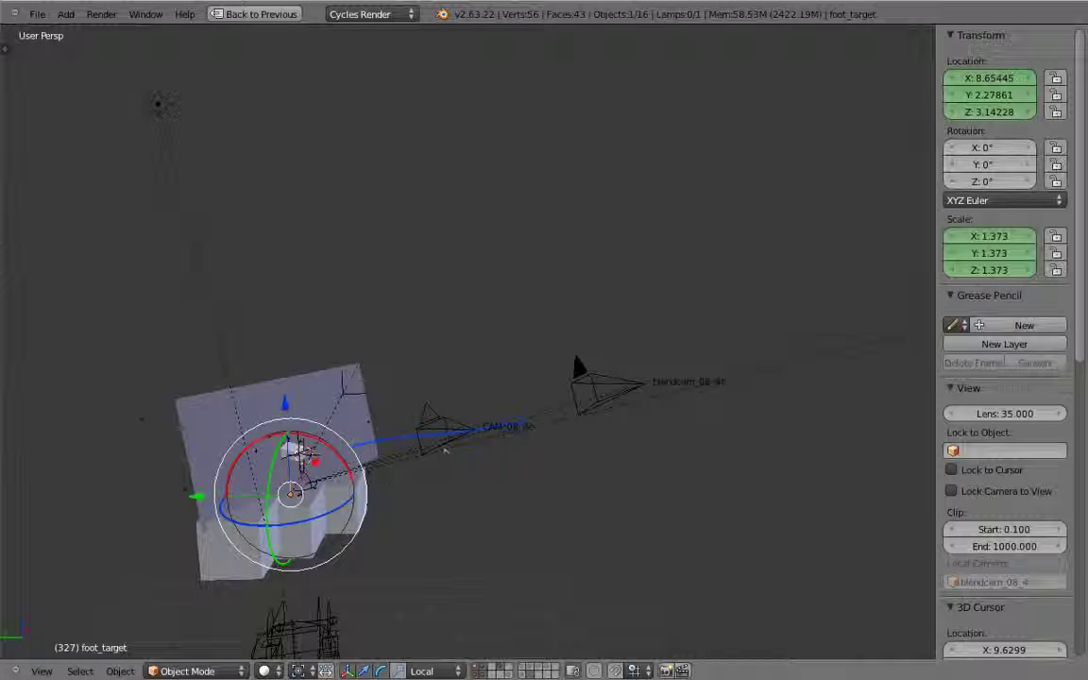
Jump repeatedly between frames 26 and 520 to compare foot_target's keyed scale, and view the whole scene at frame 26
key(Up)
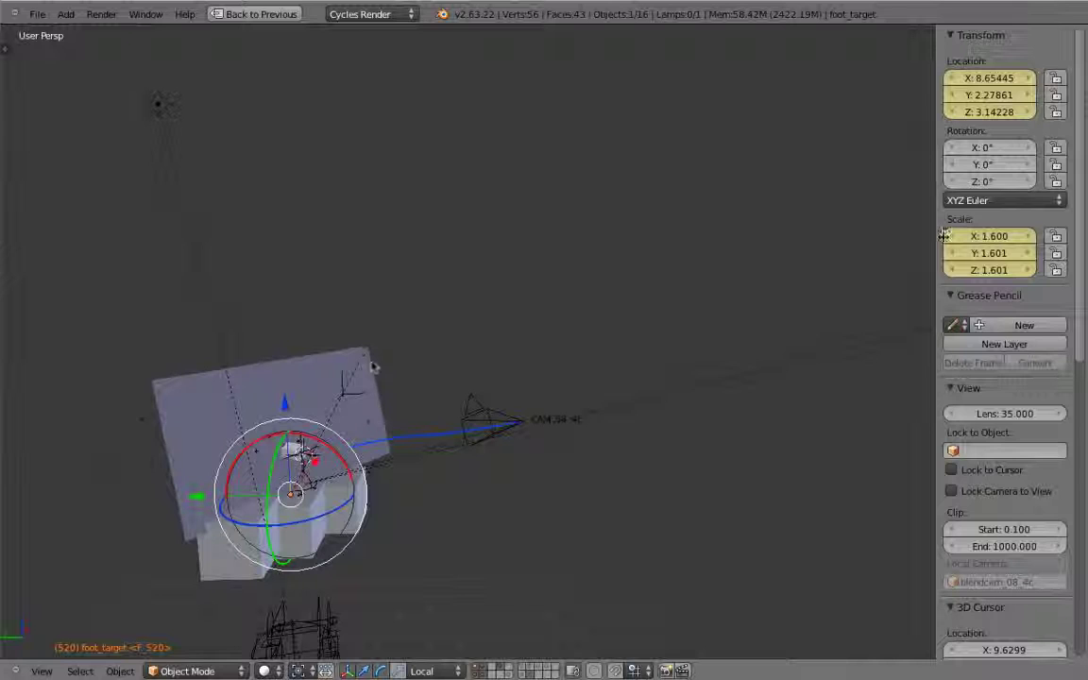
key(shift+Left)
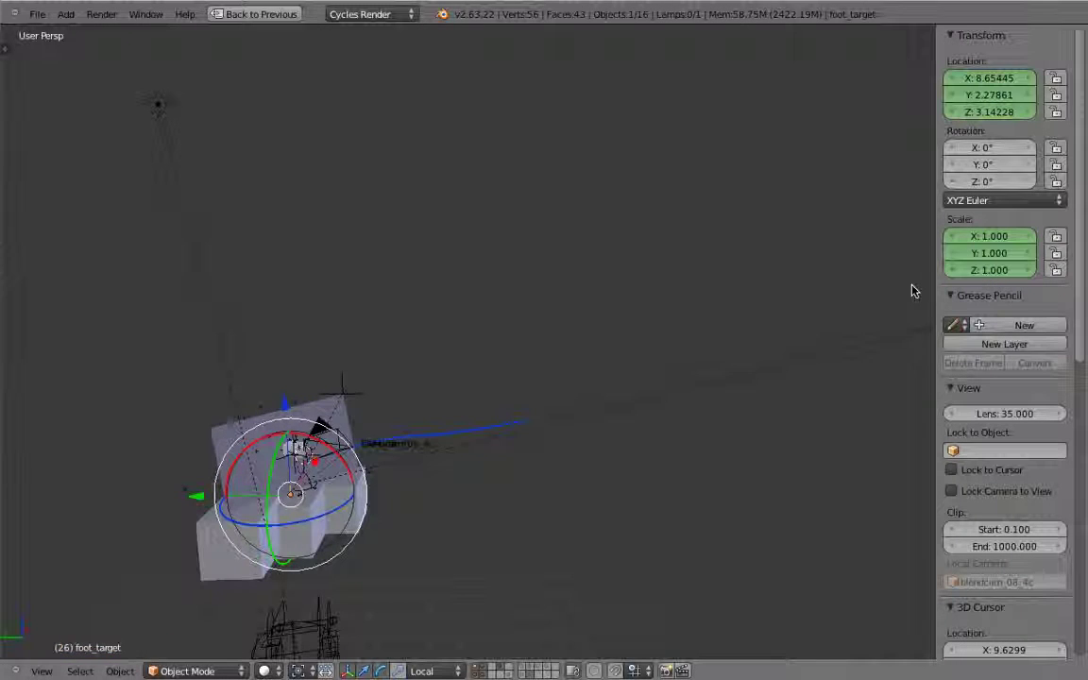
key(shift+Up)
key(shift+Down)
key(shift+Up)
key(shift+Down)
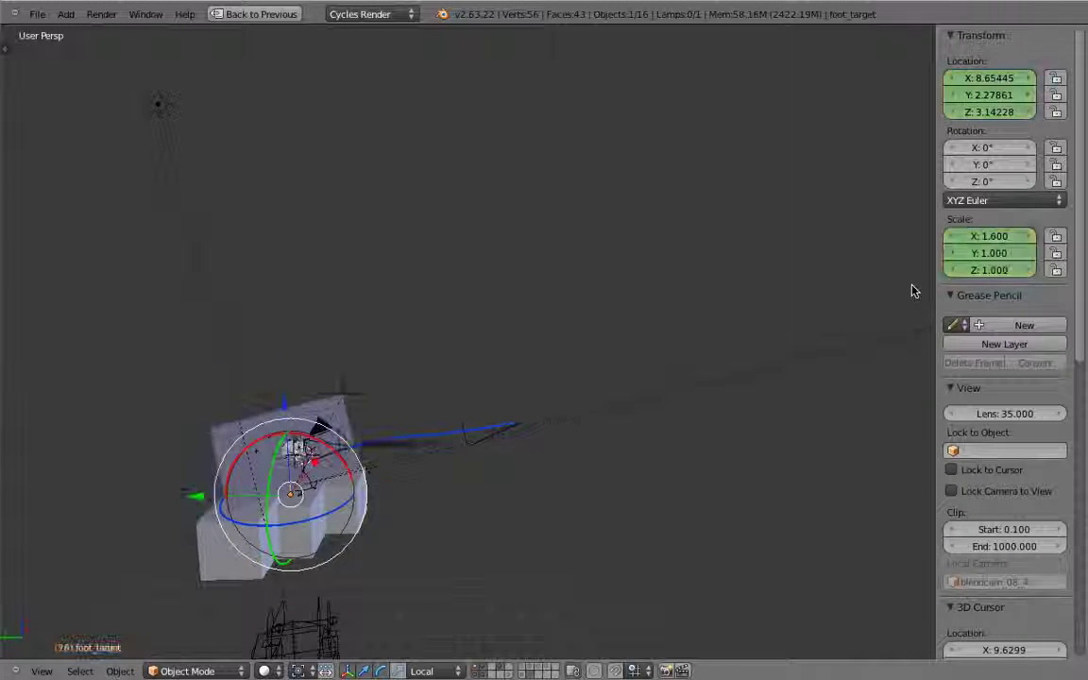
key(shift+Up)
key(shift+Down)
scroll(506, 350, down, 2)
shift+middle_drag(506, 349, 439, 399)
scroll(440, 398, down, 2)
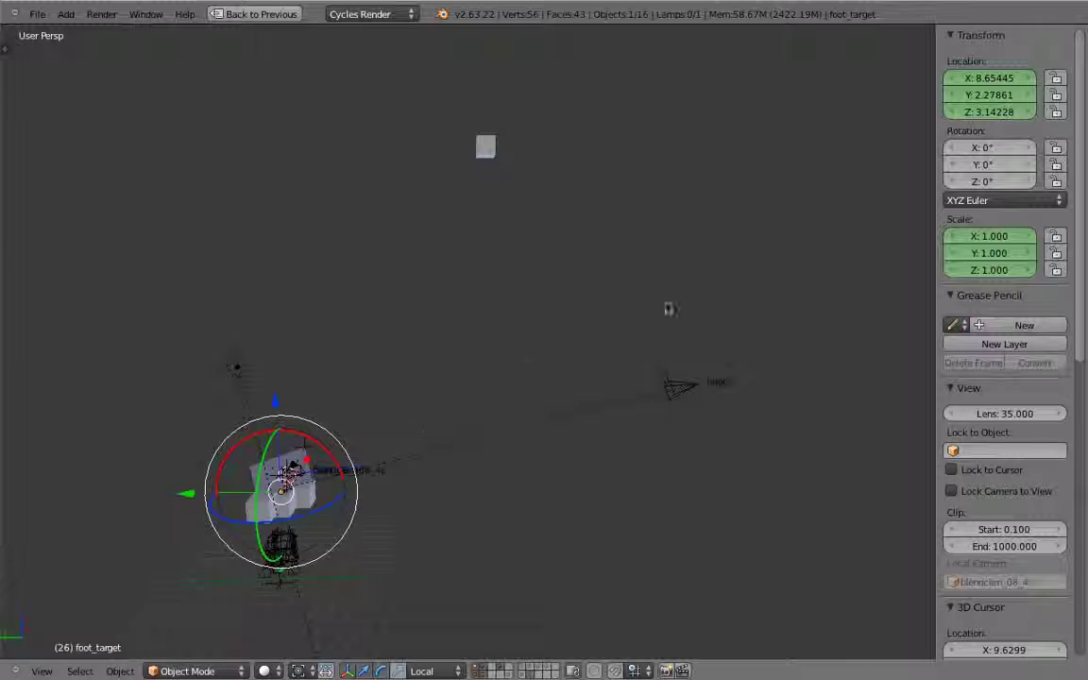
Play the scene animation from frame 26 to watch foot_target's animated scale in motion
key(alt+a)
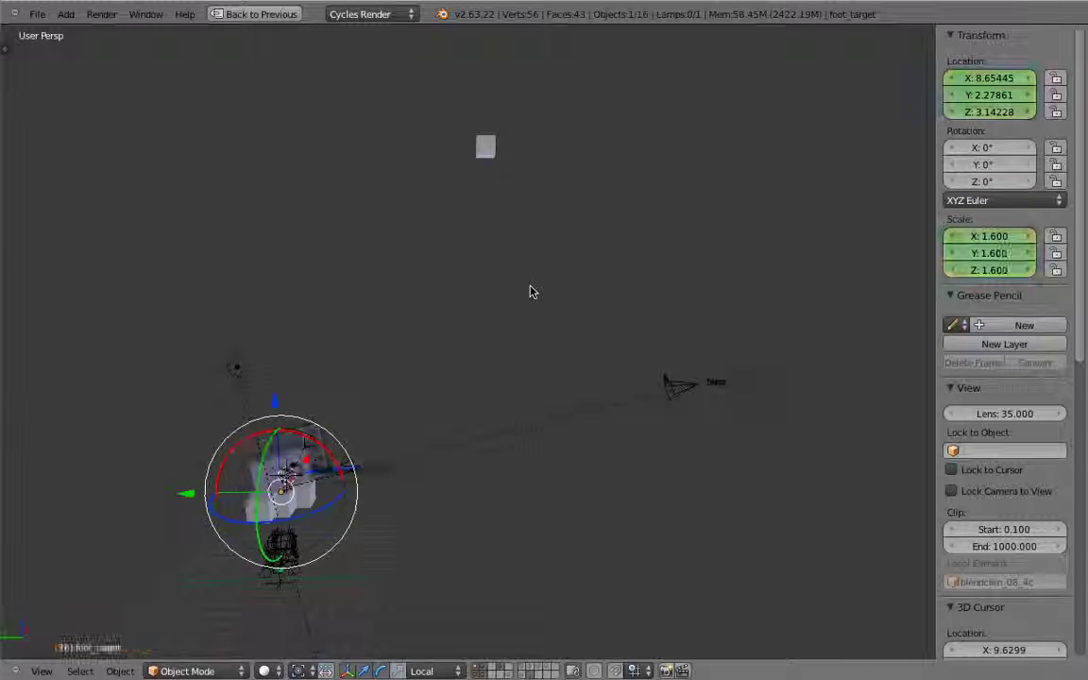
key(Escape)
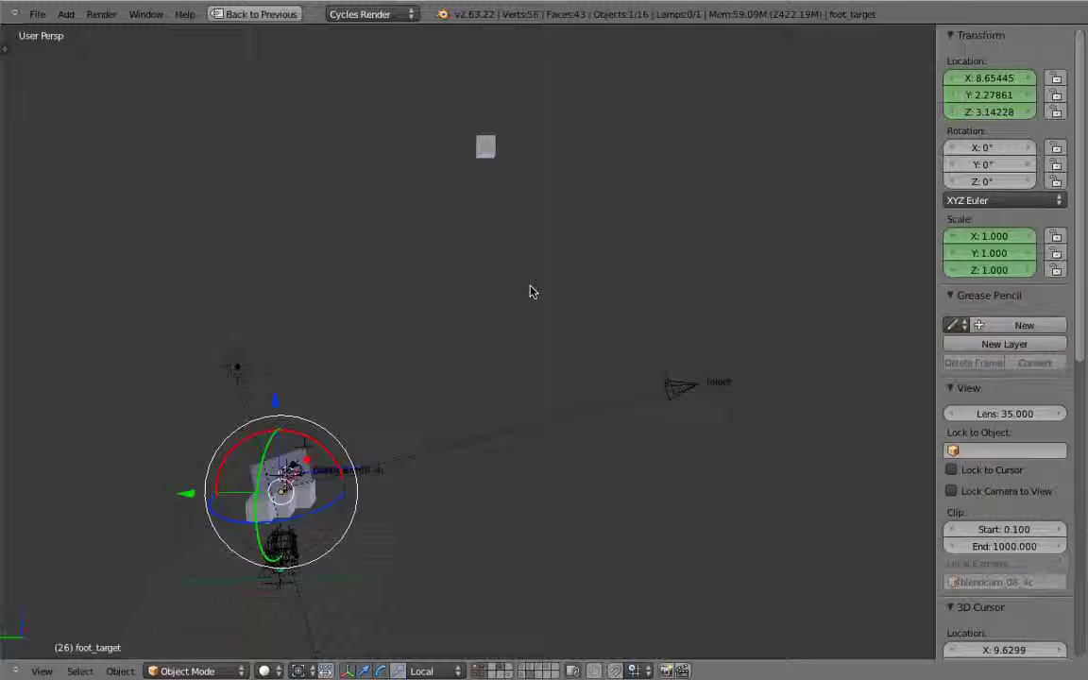
key(alt+a)
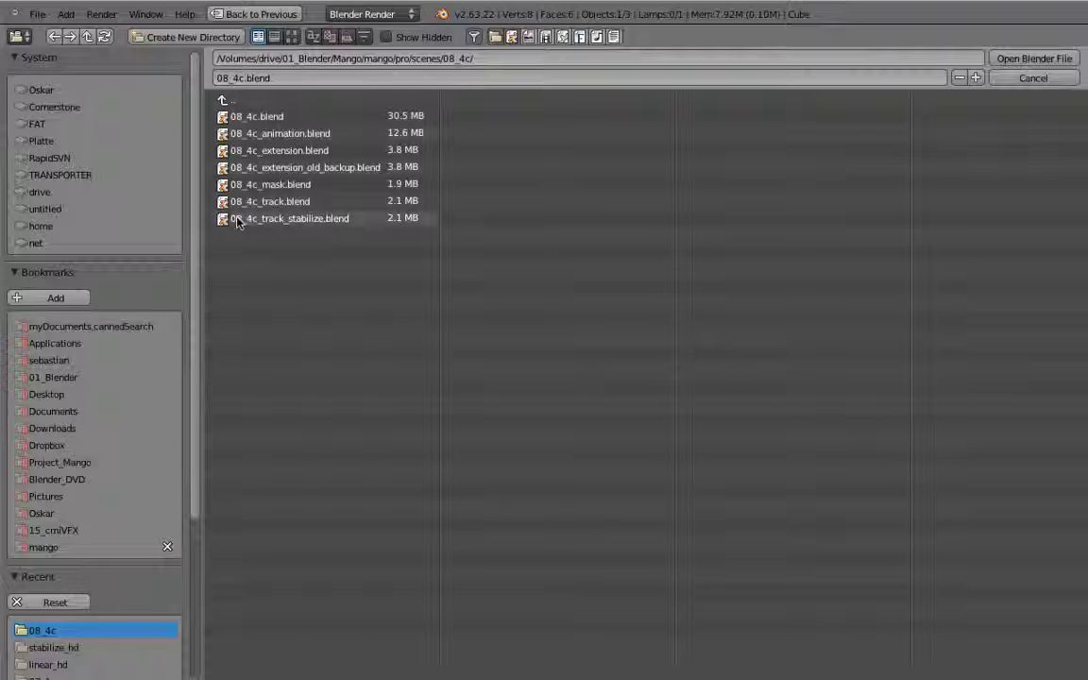
Open 08_4c_track_stabilize.blend and shift the Stabilize 2D node slightly in the compositing setup
click(302, 220)
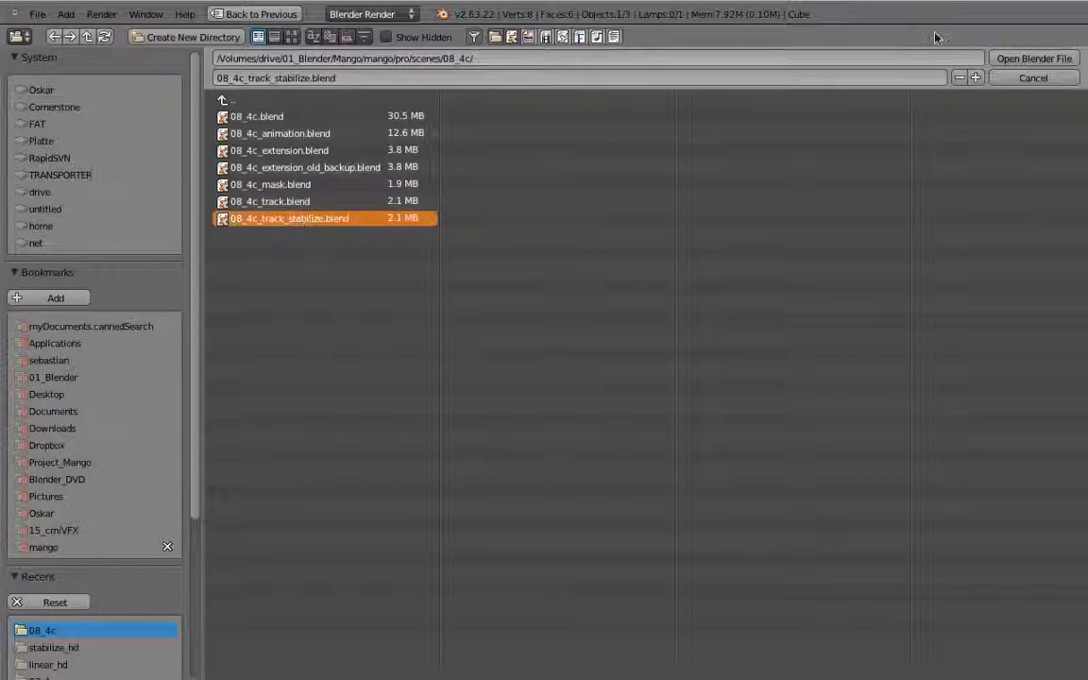
click(1035, 57)
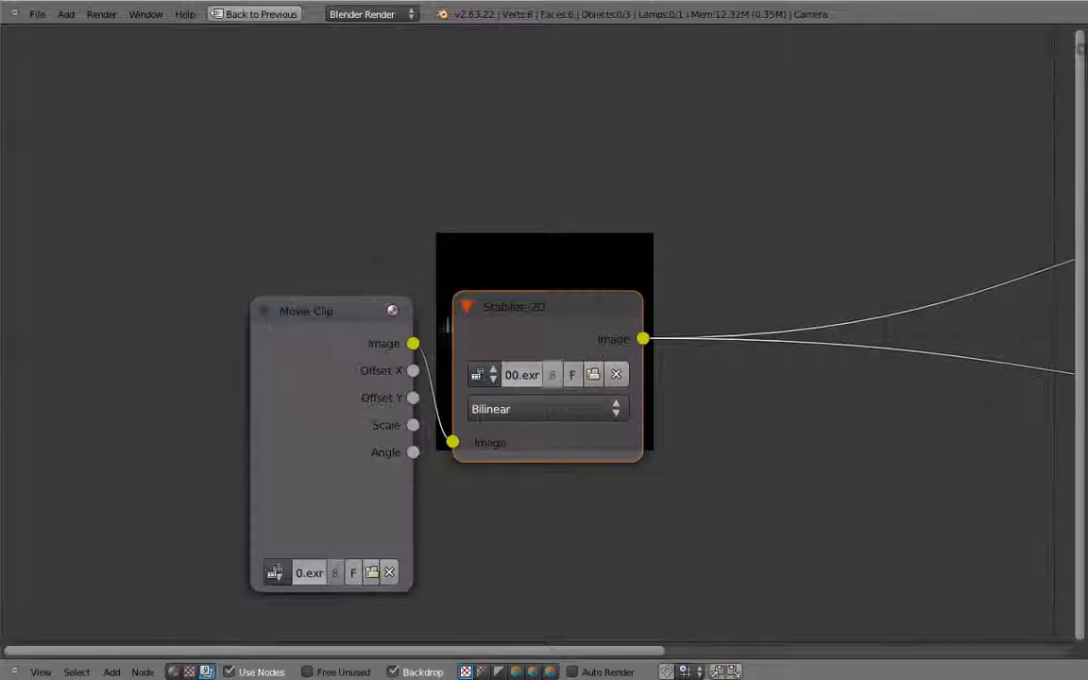
drag(515, 318, 520, 316)
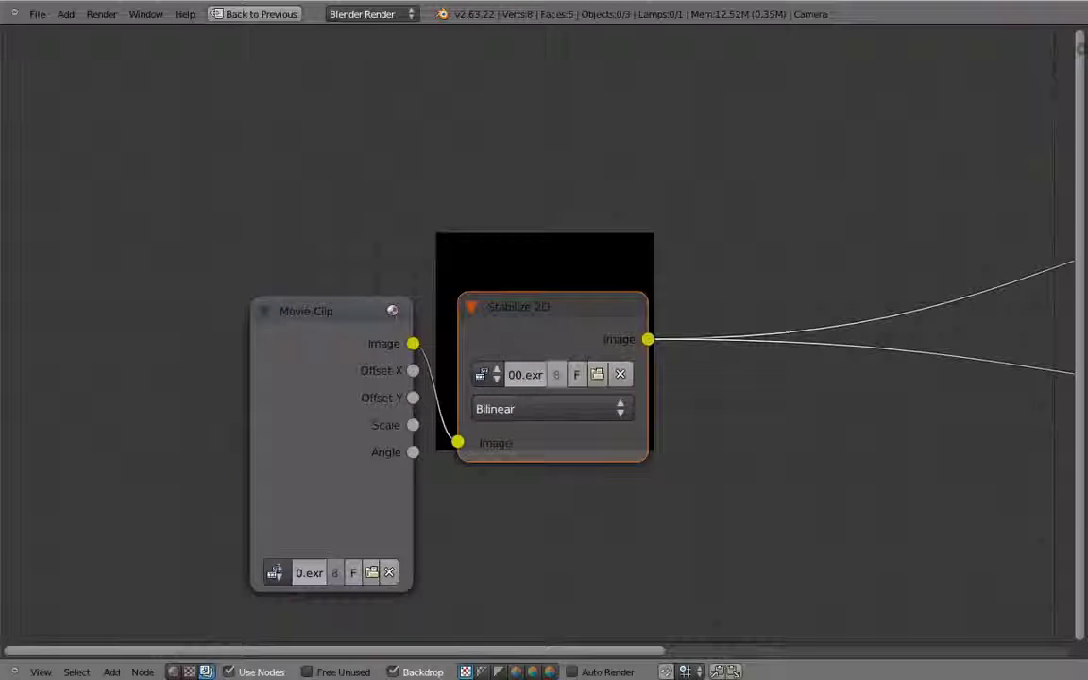
Leave the maximized node view, maximize the Movie Clip Editor, and frame the actor with the selected marker at his feet
key(ctrl+Up)
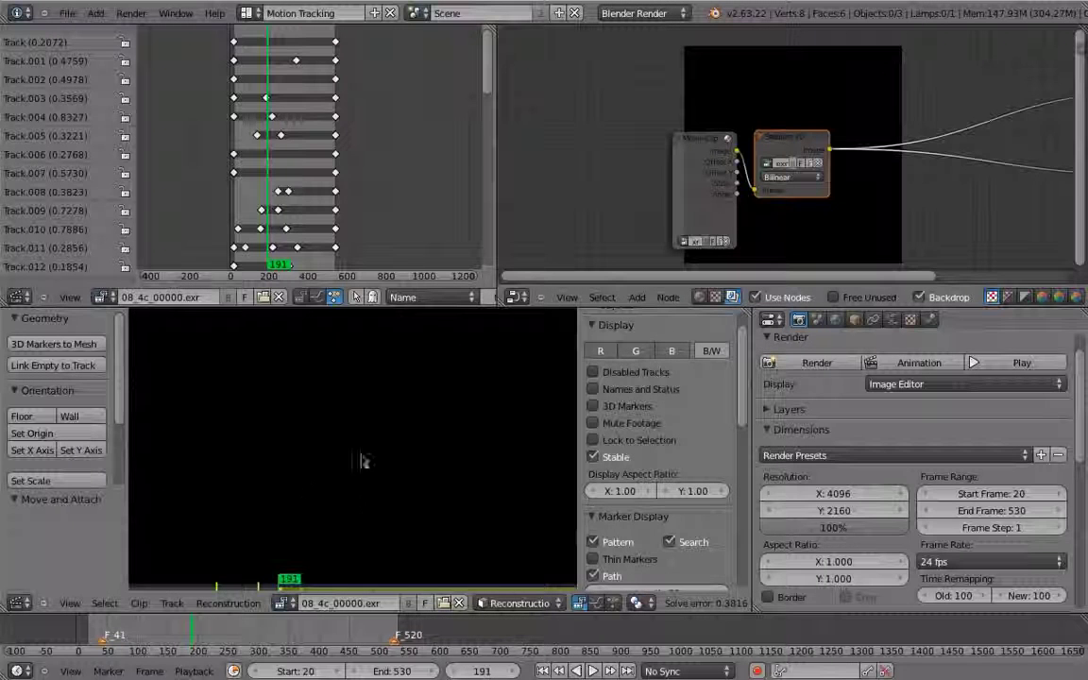
key(ctrl+Up)
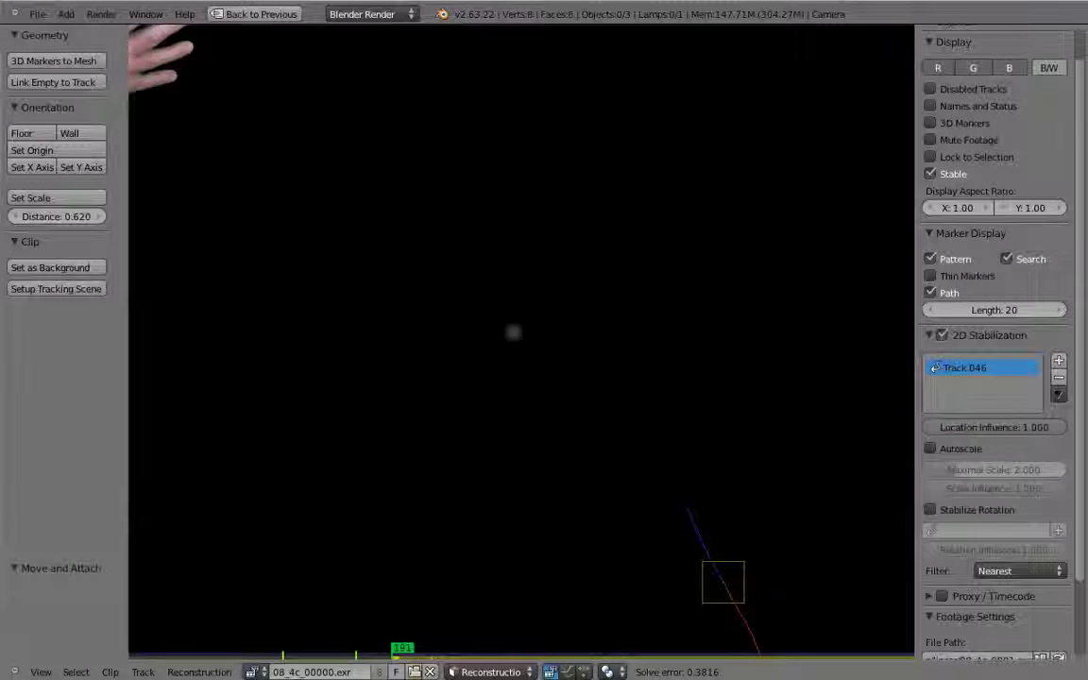
scroll(479, 400, down, 3)
middle_drag(481, 401, 631, 325)
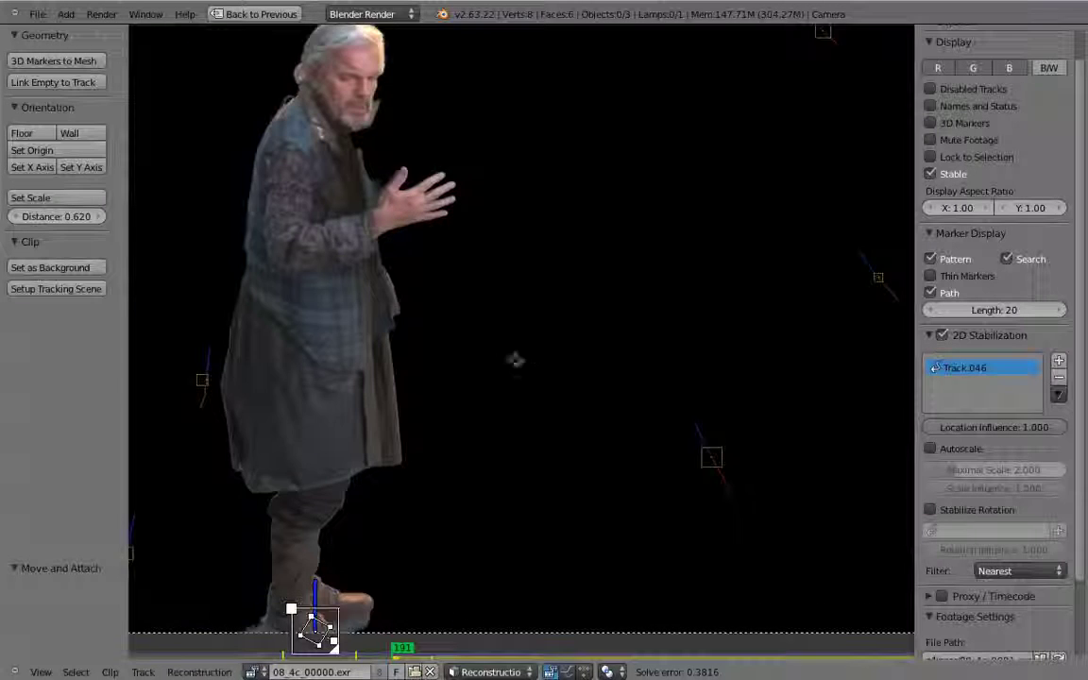
middle_drag(508, 383, 523, 366)
scroll(523, 367, down, 1)
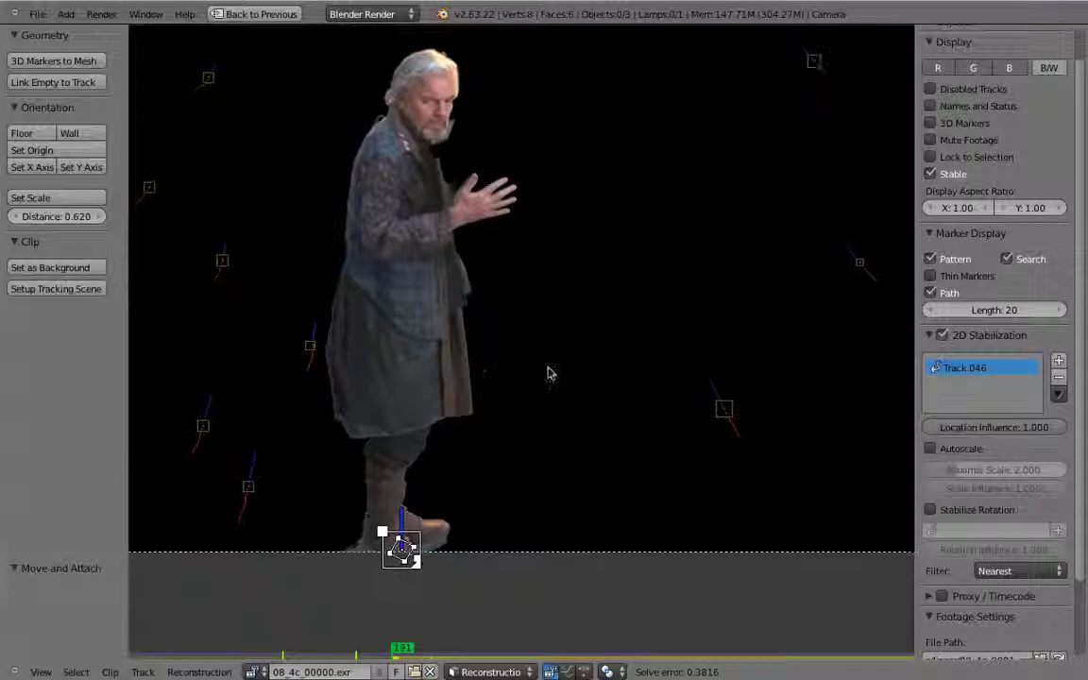
Check the clip's 2D stabilization and footage settings, then switch to Tracking mode to inspect Track.046's tracking settings
scroll(935, 367, down, 3)
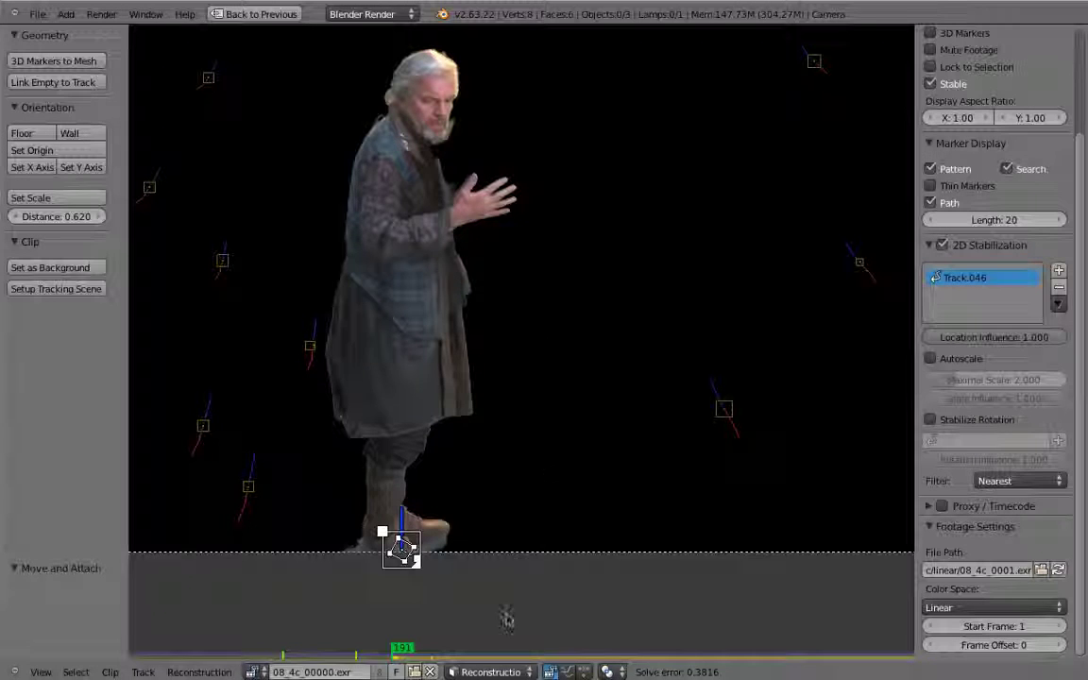
click(488, 672)
click(486, 656)
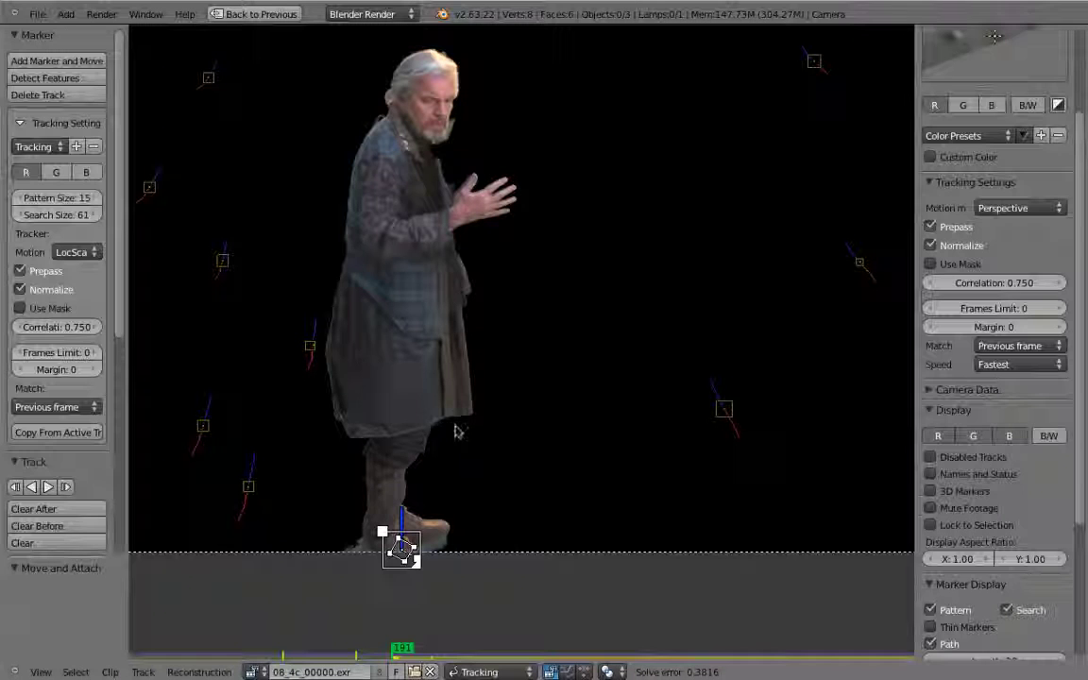
scroll(501, 348, down, 2)
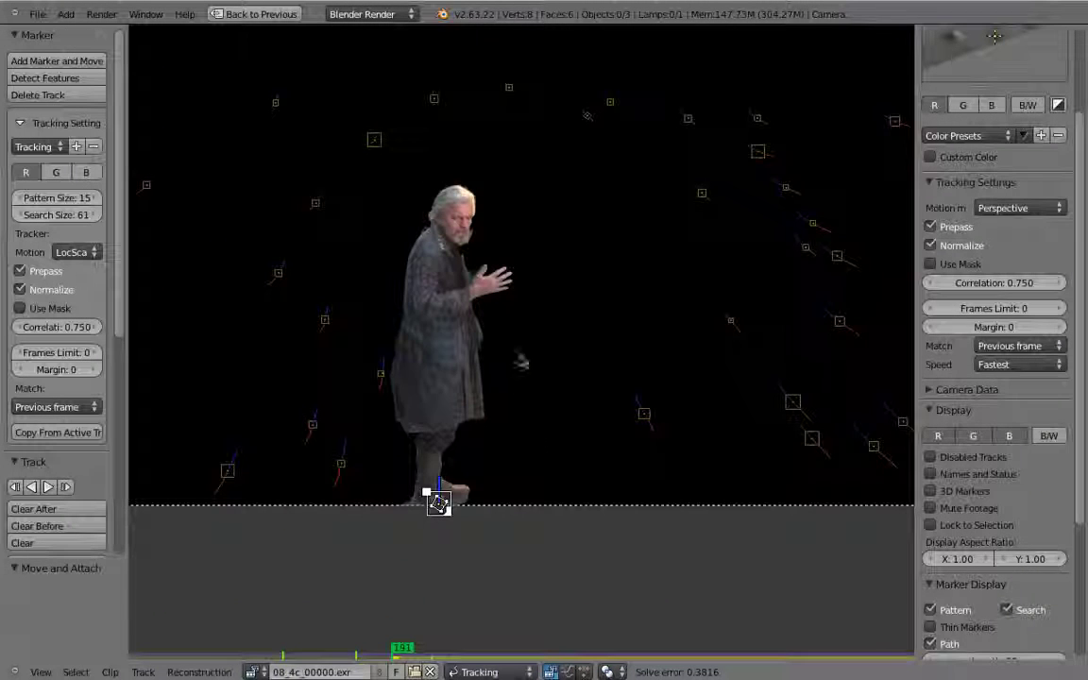
scroll(985, 352, up, 3)
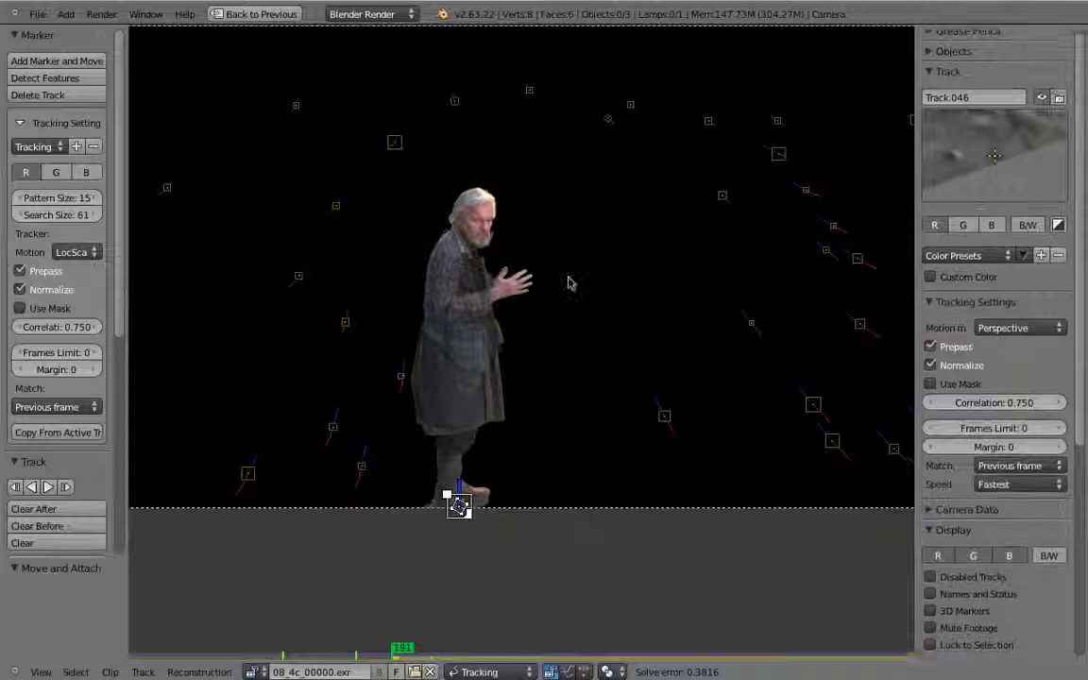
Return the clip to Reconstruction mode and view the actor footage with the Stable display turned off
key(ctrl+Tab)
click(542, 320)
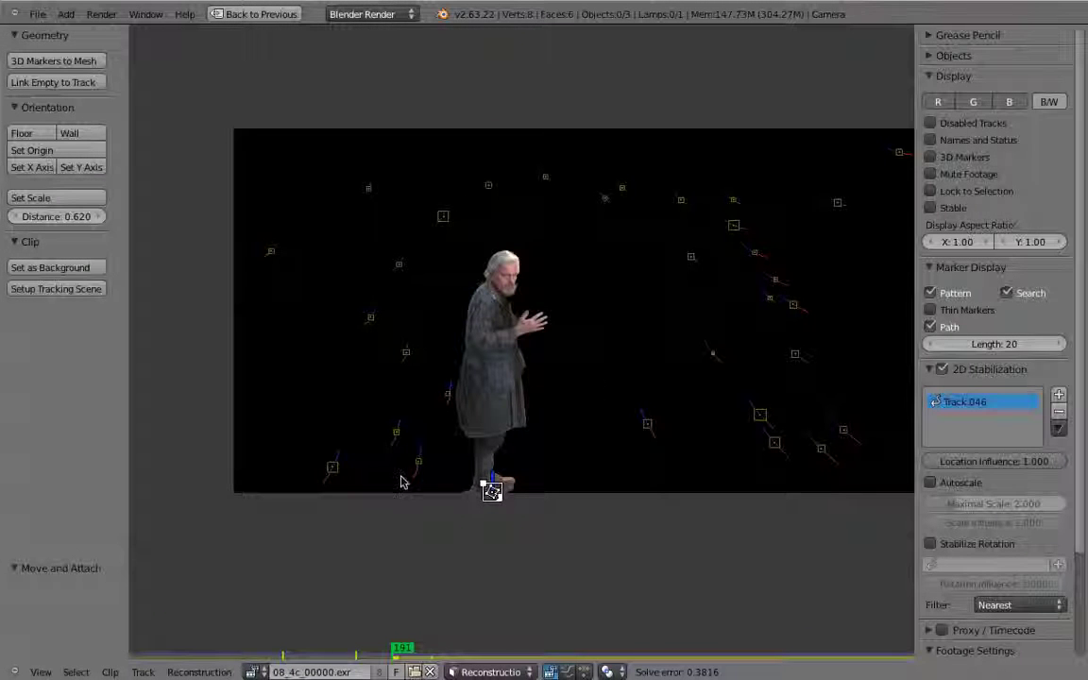
scroll(473, 463, up, 2)
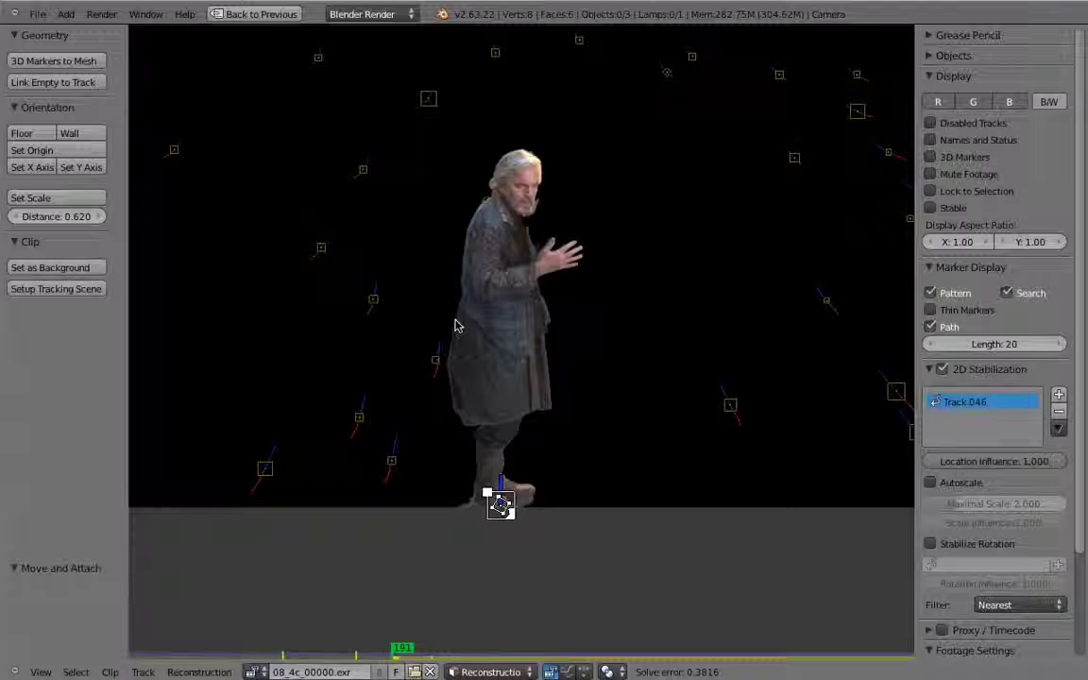
Scrub the unstabilized clip through frame 300 to frame 403 and inspect the marker at the actor's feet
click(567, 652)
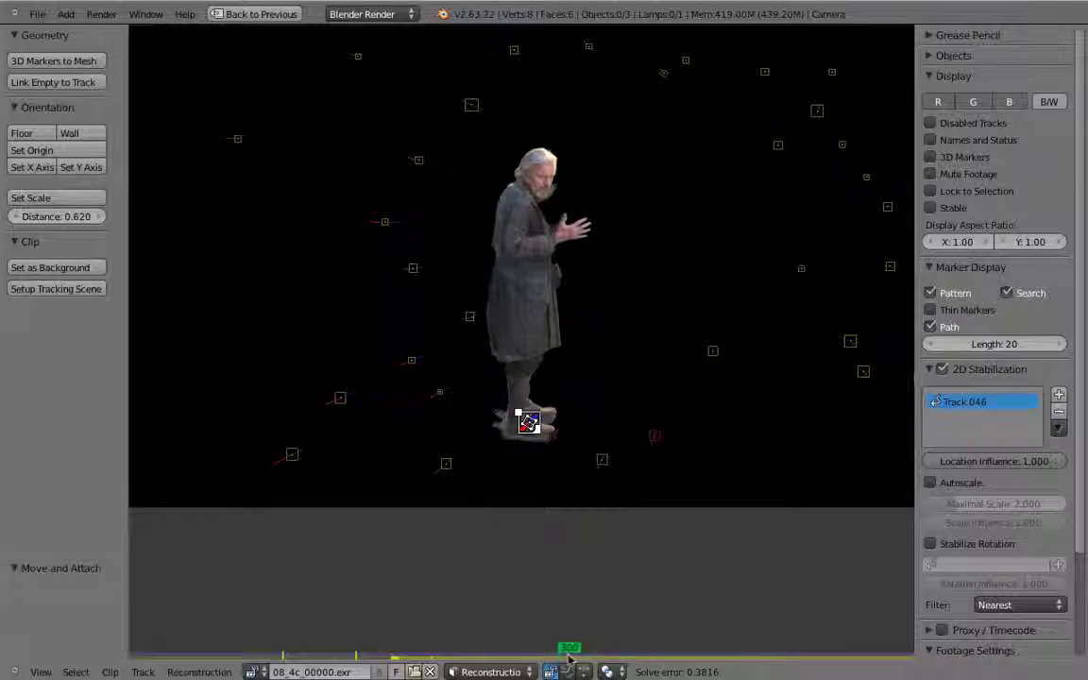
drag(572, 654, 728, 652)
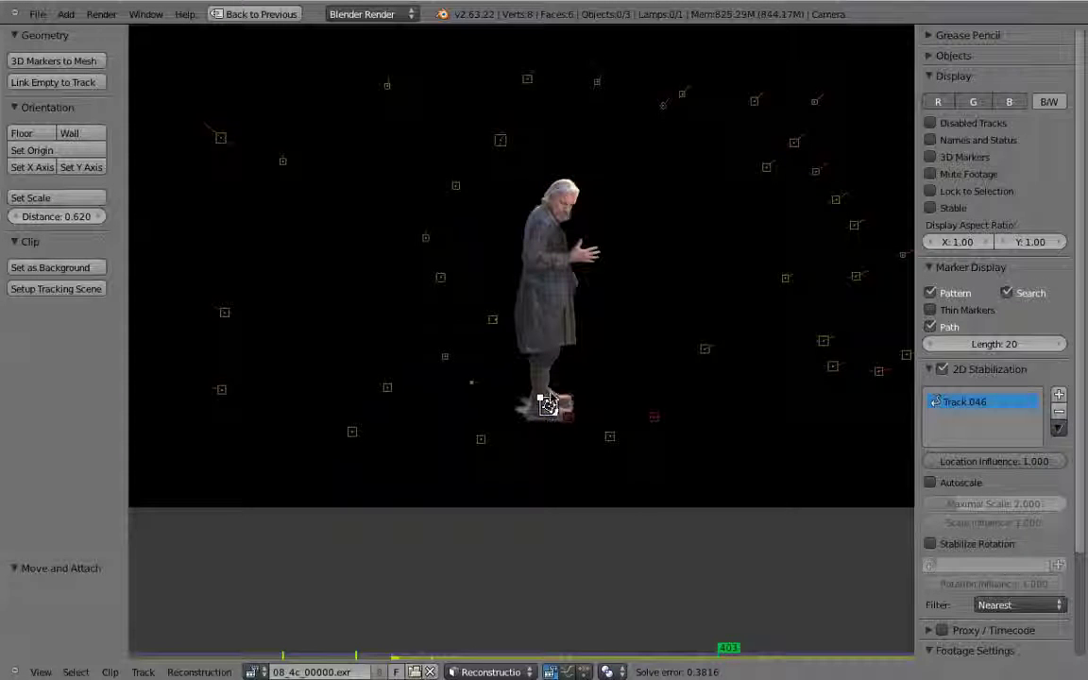
scroll(551, 405, up, 3)
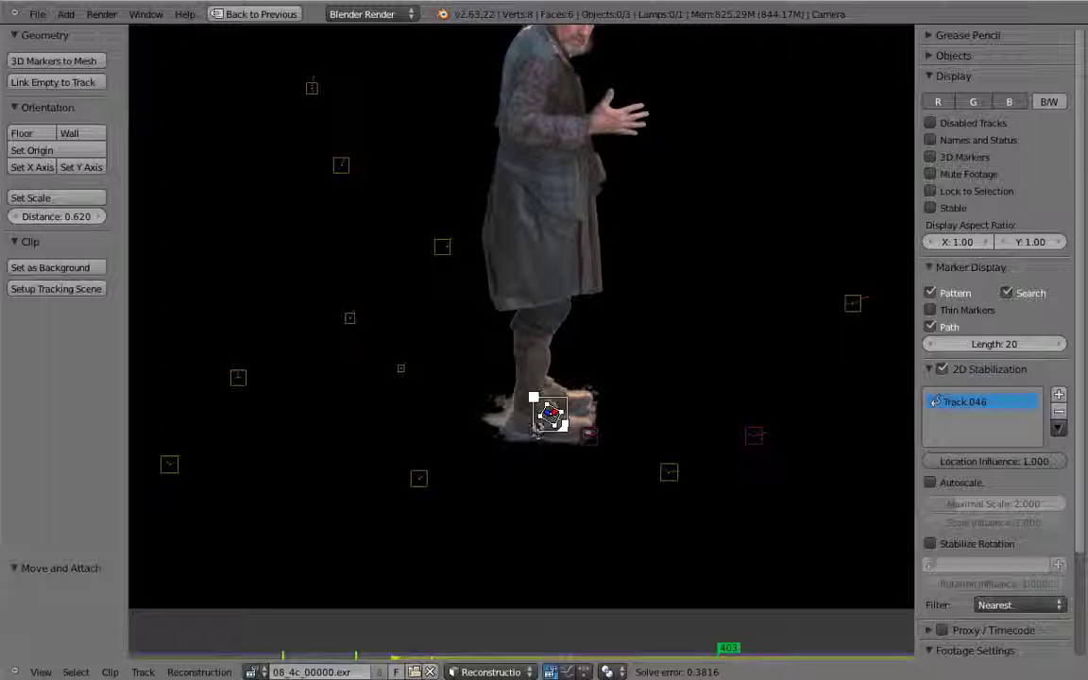
Turn on the Stable display and view the whole stabilized plate around the foot marker at frame 403
click(931, 207)
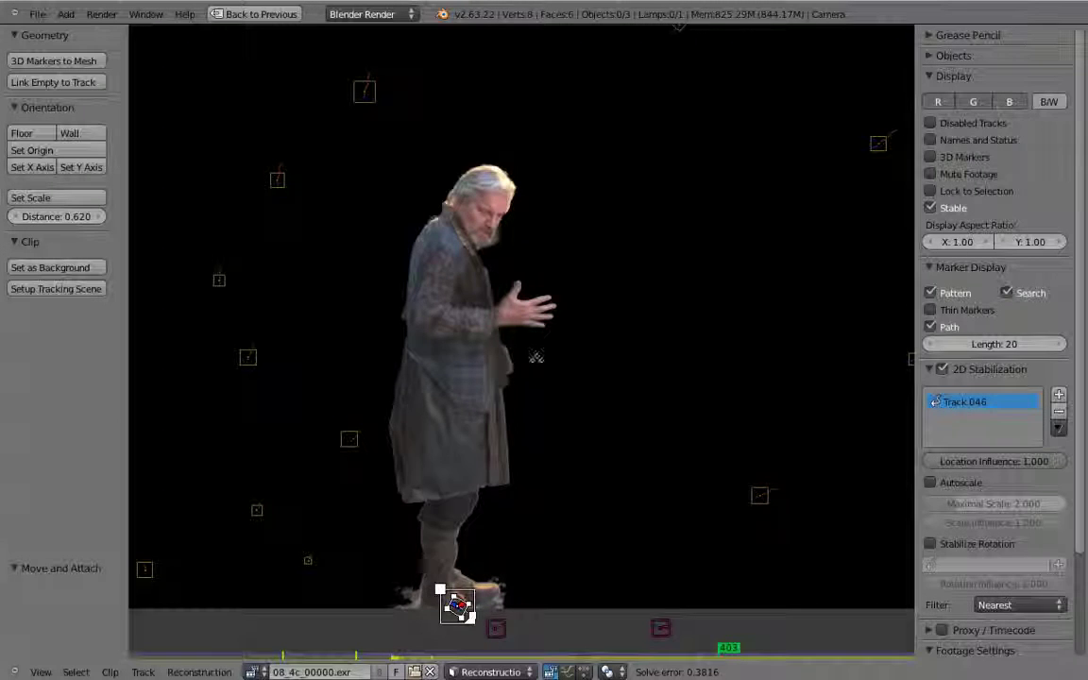
scroll(535, 357, down, 4)
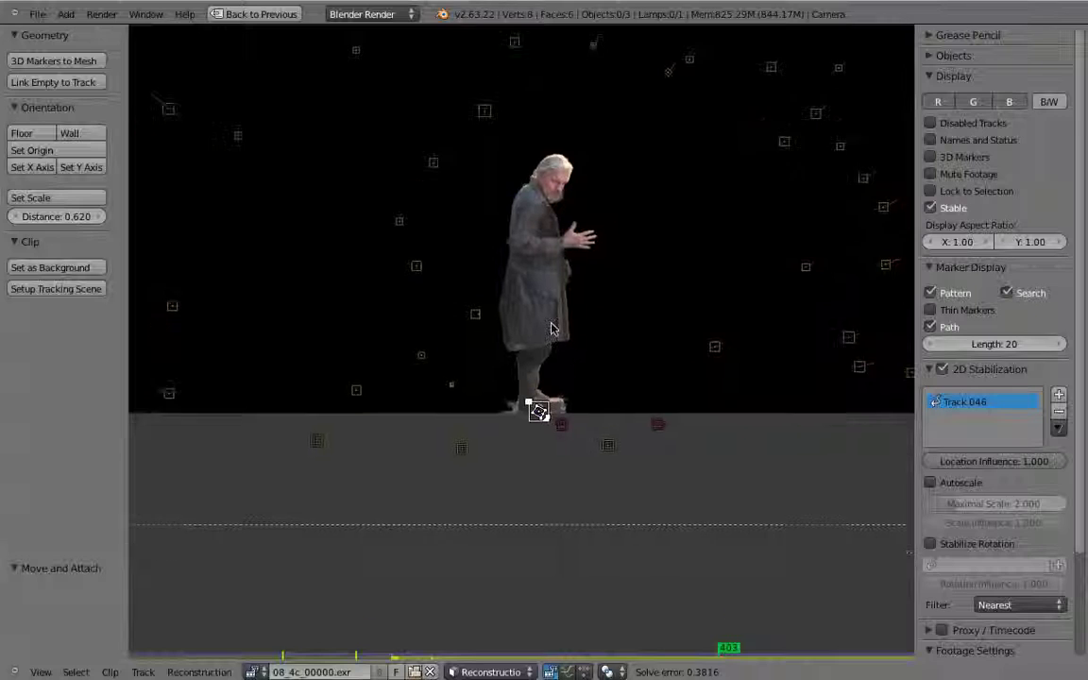
middle_drag(556, 309, 553, 329)
Go to start frame 20 and advance the stabilized clip in ten-frame jumps to frame 60, showing the full frame outline
key(shift+Left)
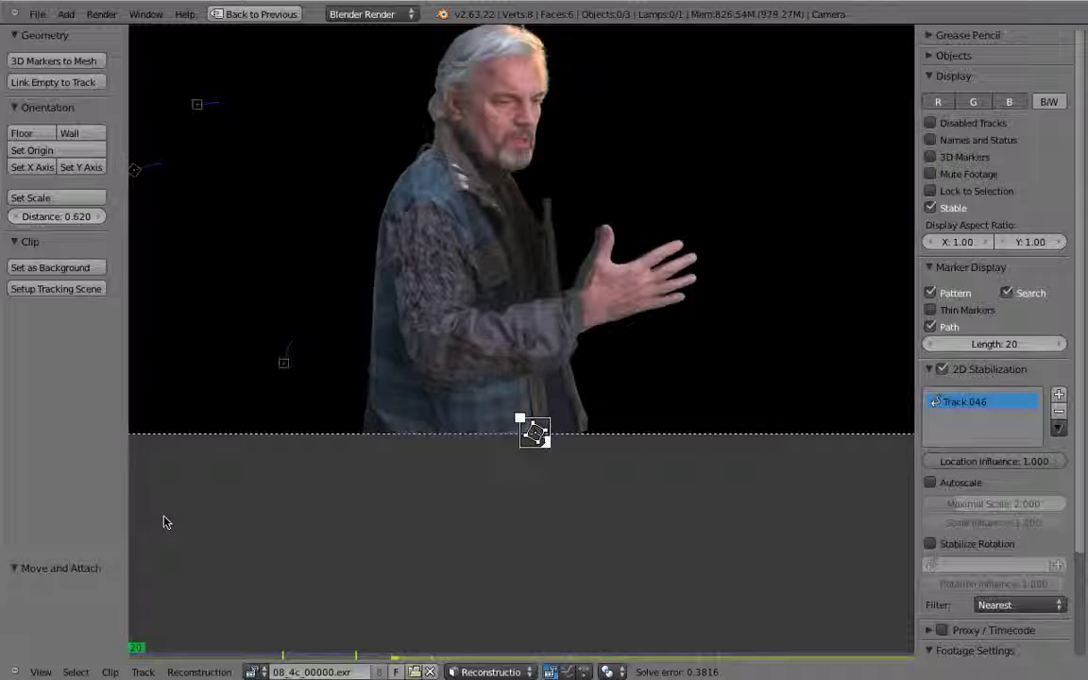
key(Up)
key(Up)
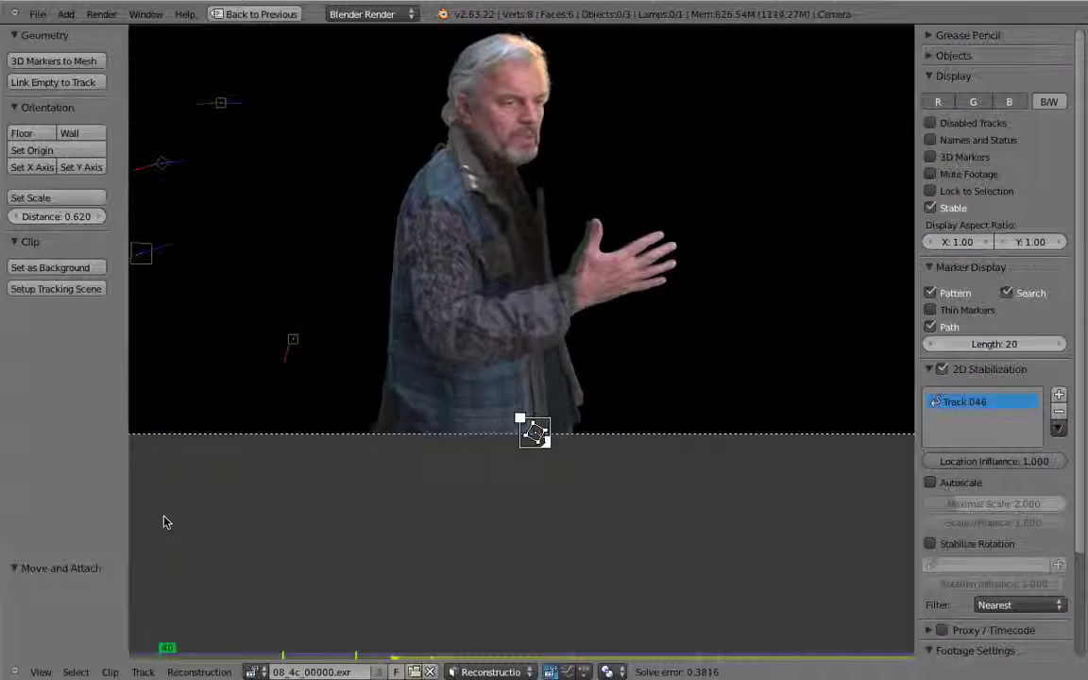
key(Up)
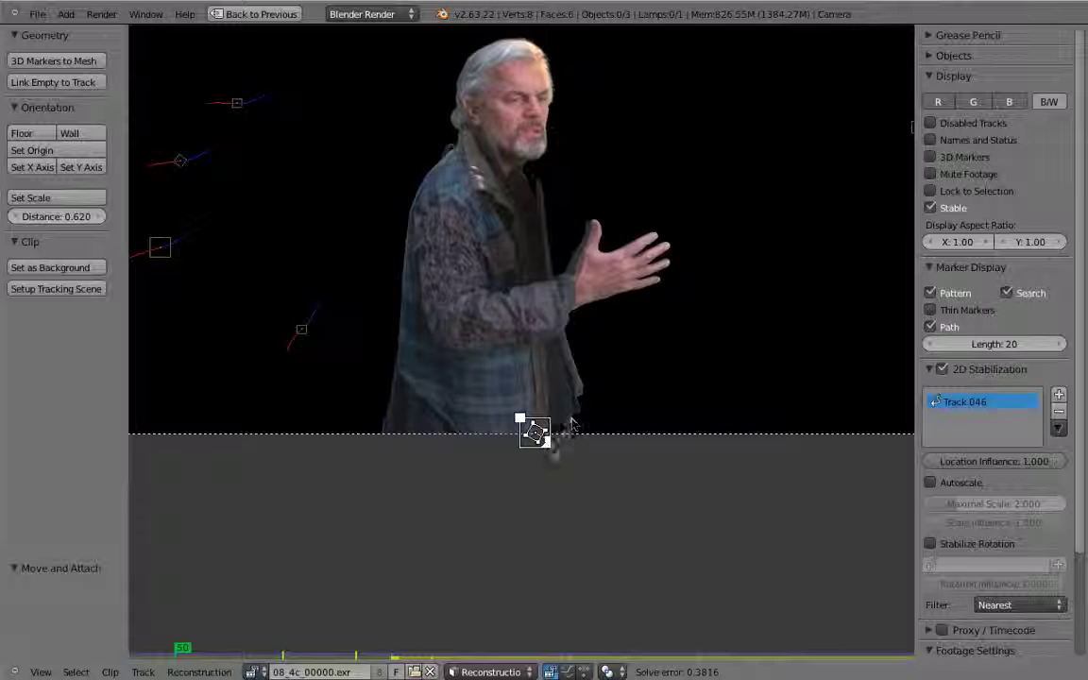
key(Up)
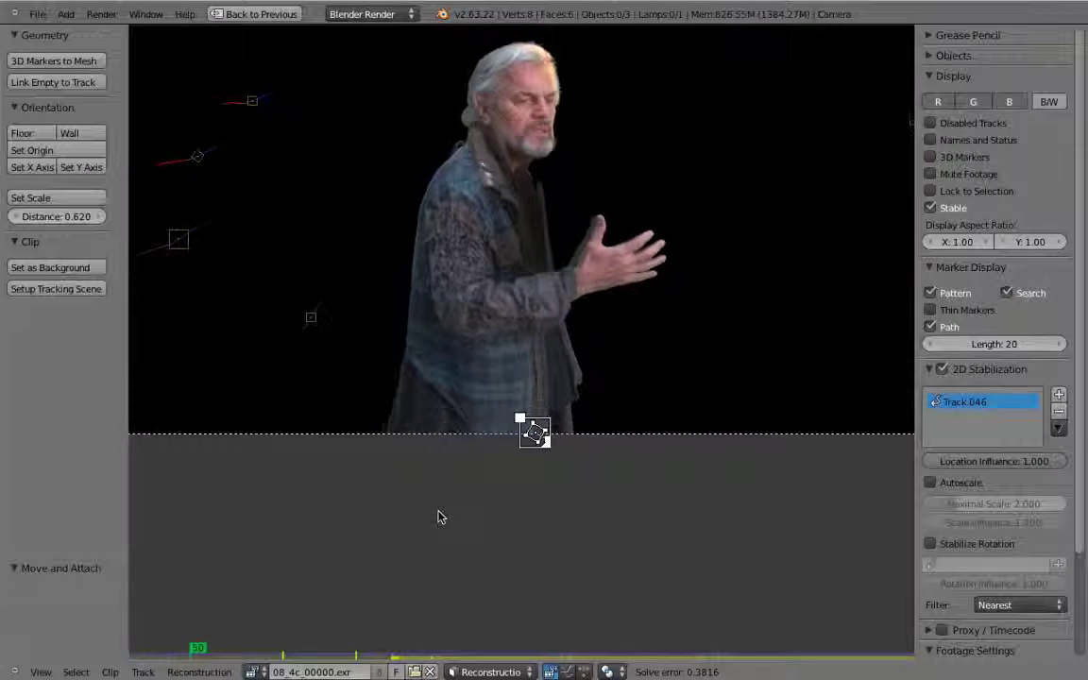
scroll(449, 397, down, 2)
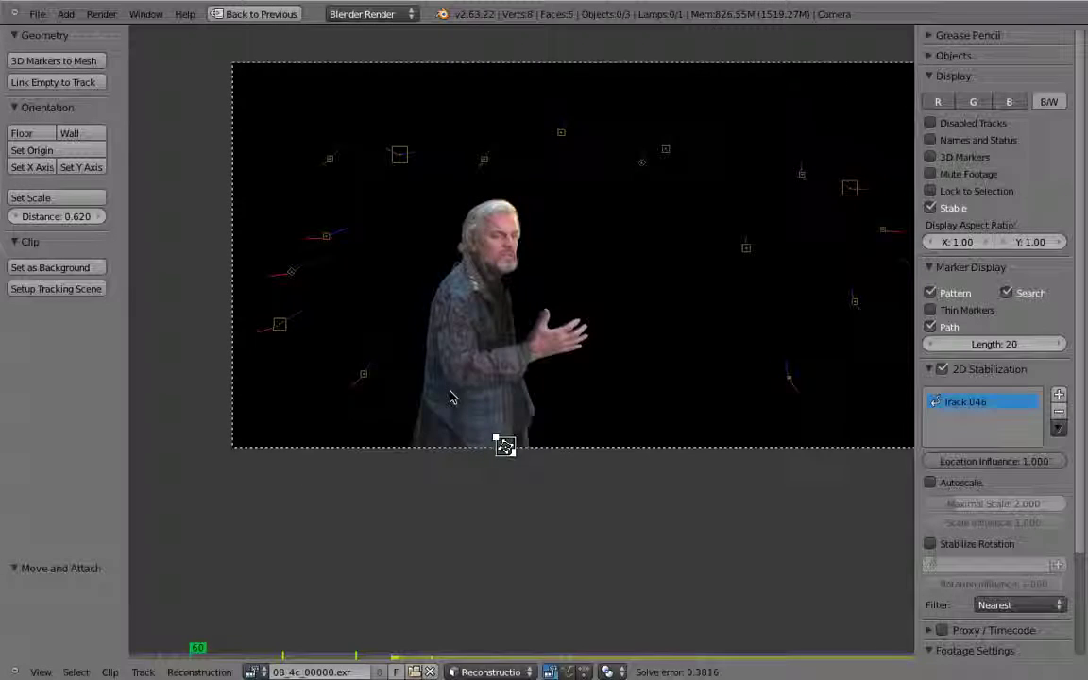
Continue through the stabilized clip in ten-frame jumps to frame 200, checking the actor against the fixed foot marker
key(Up)
key(Up)
key(Up)
key(Up)
key(Up)
key(Up)
key(Up)
key(Up)
key(Up)
key(Up)
key(Up)
key(Up)
key(Up)
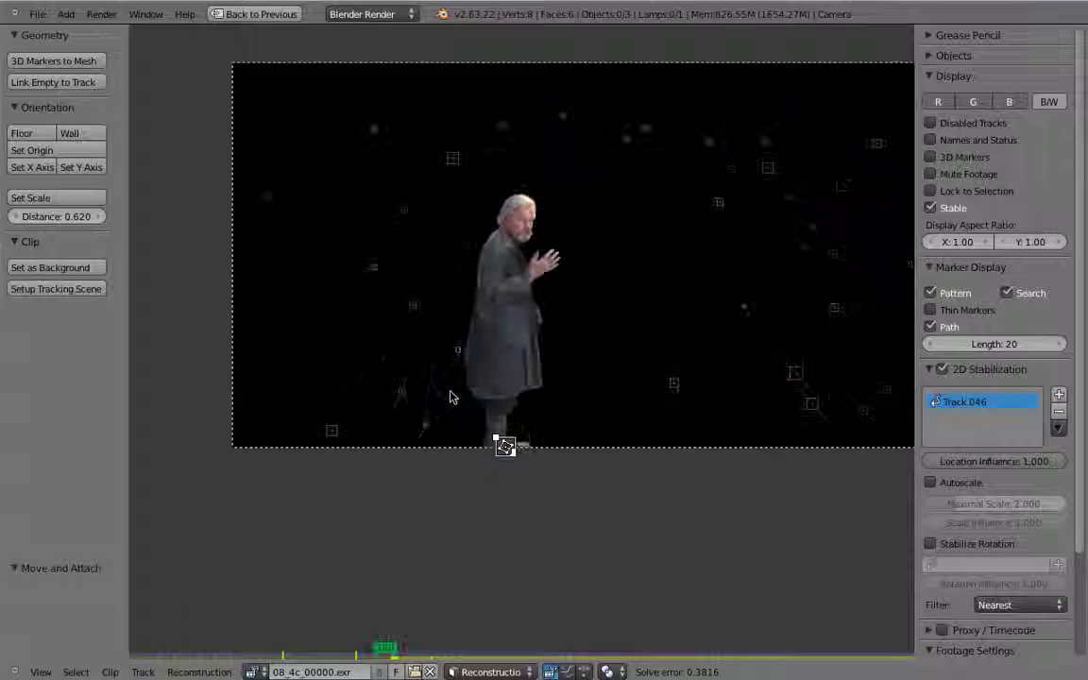
key(Up)
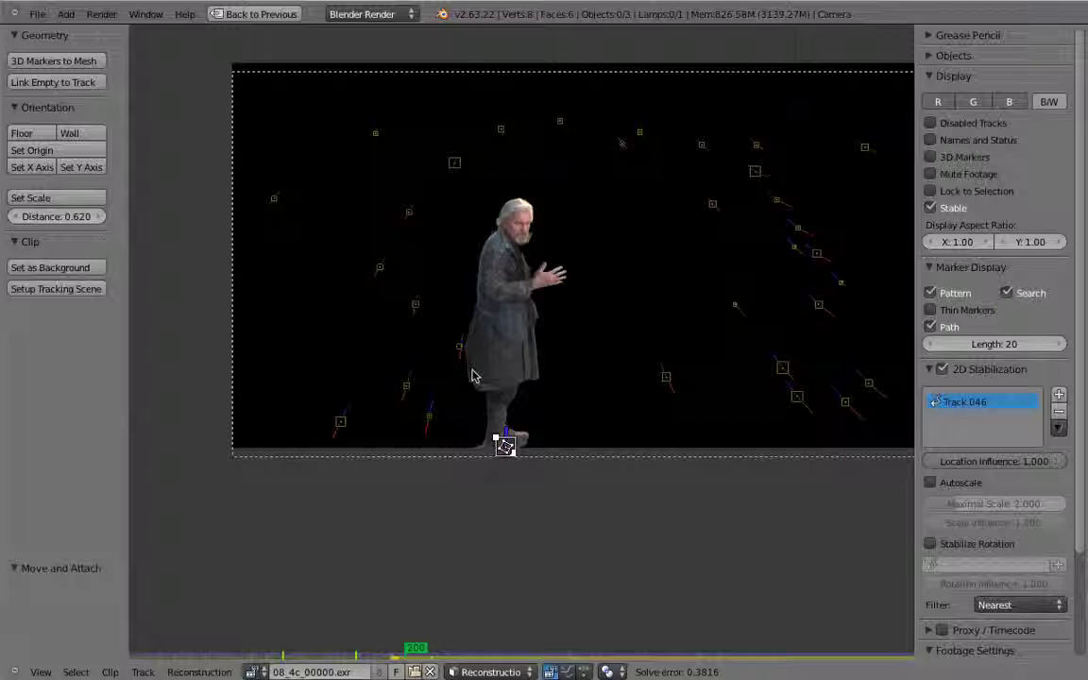
Advance the stabilized clip in ten-frame jumps from frame 200 to 300, watching how the plate outline shifts around the actor
key(Up)
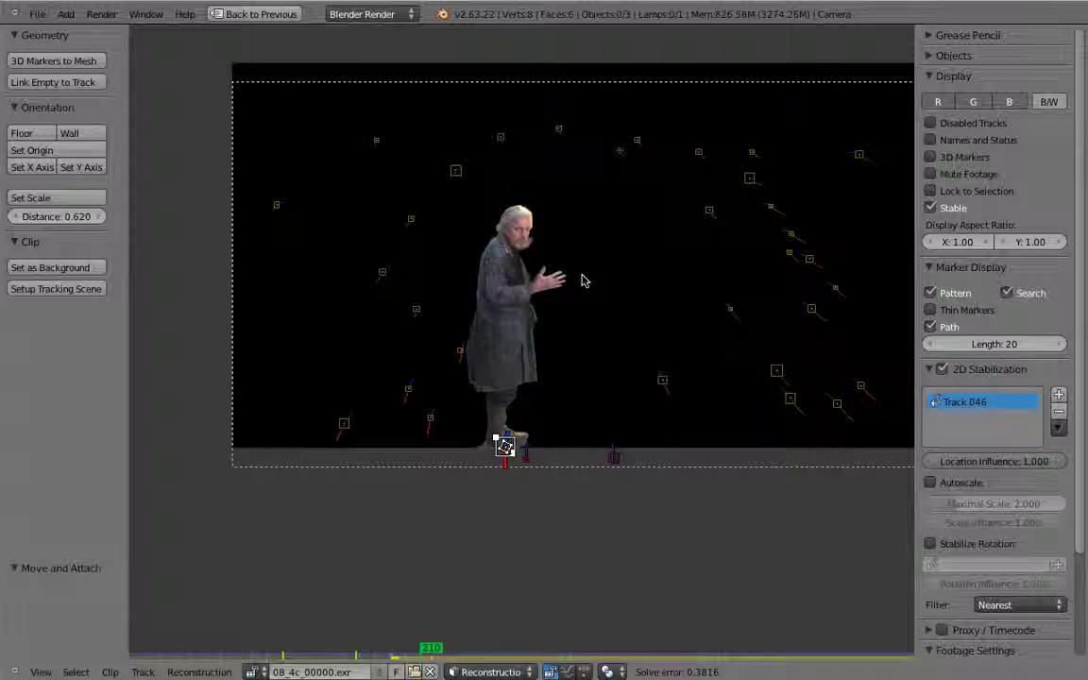
key(Up)
key(Up)
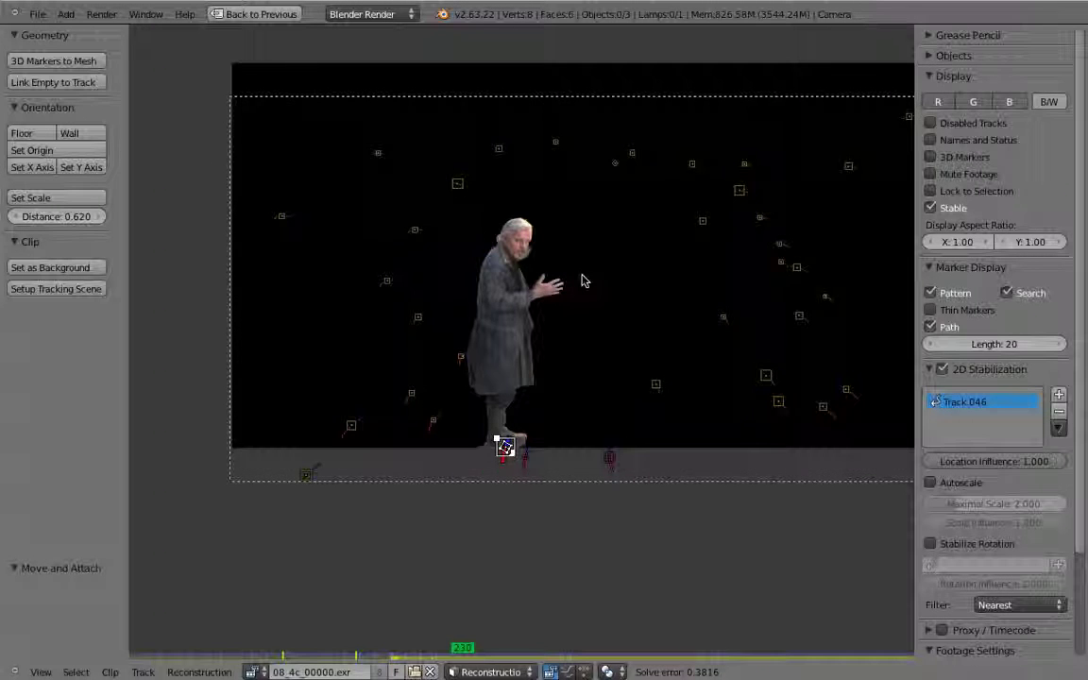
key(Up)
key(Up)
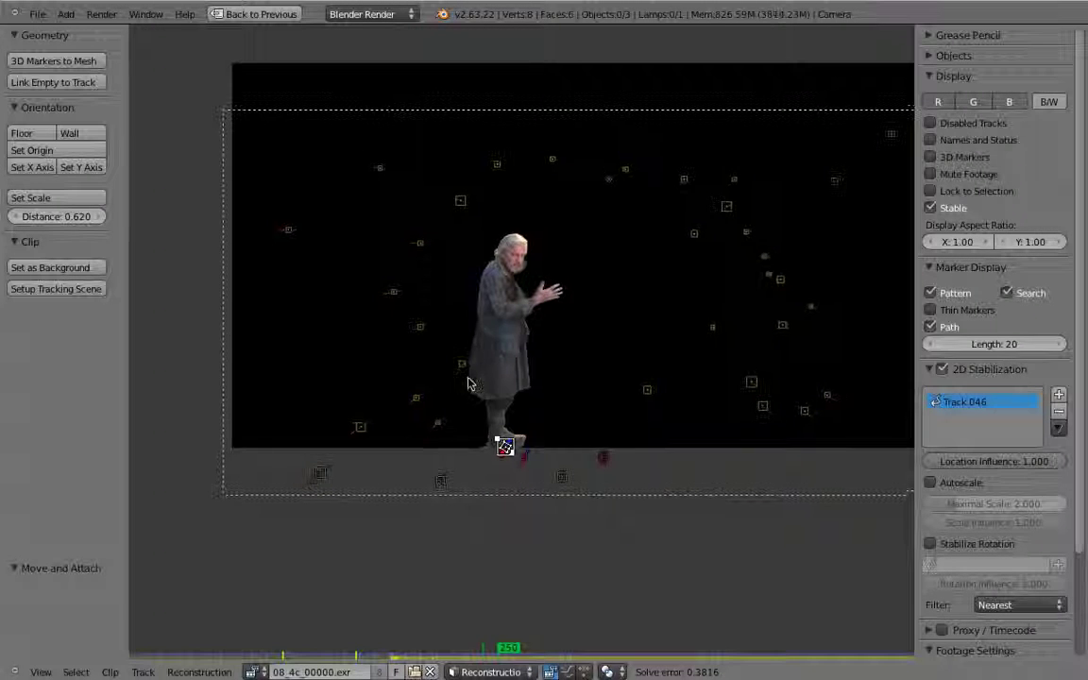
key(Up)
key(Up)
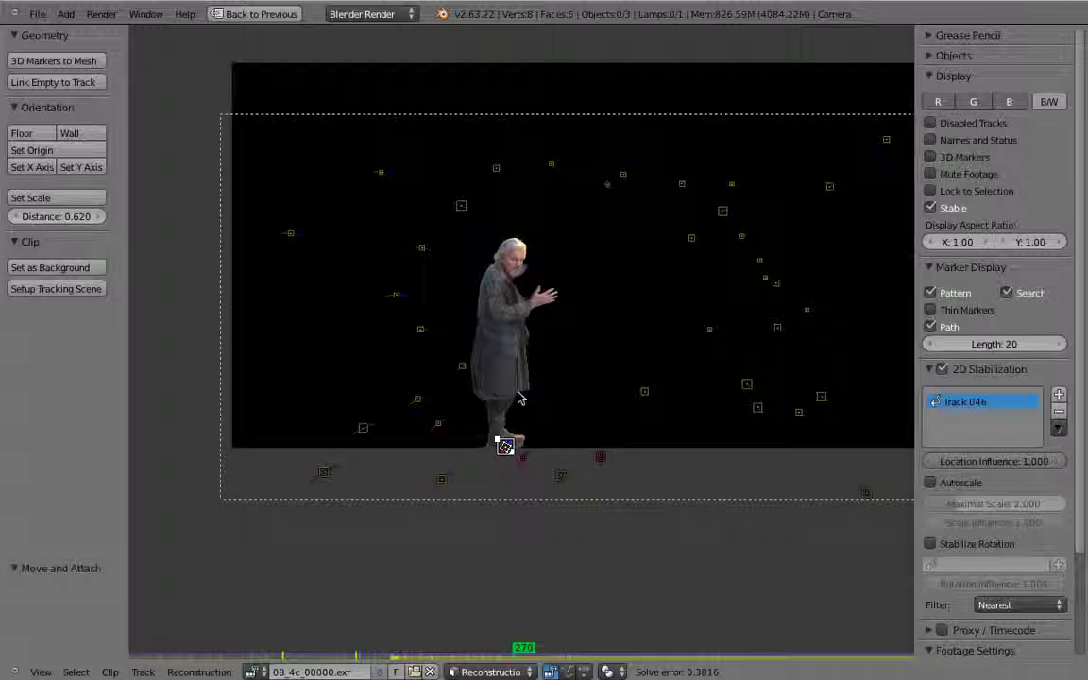
key(Up)
key(Up)
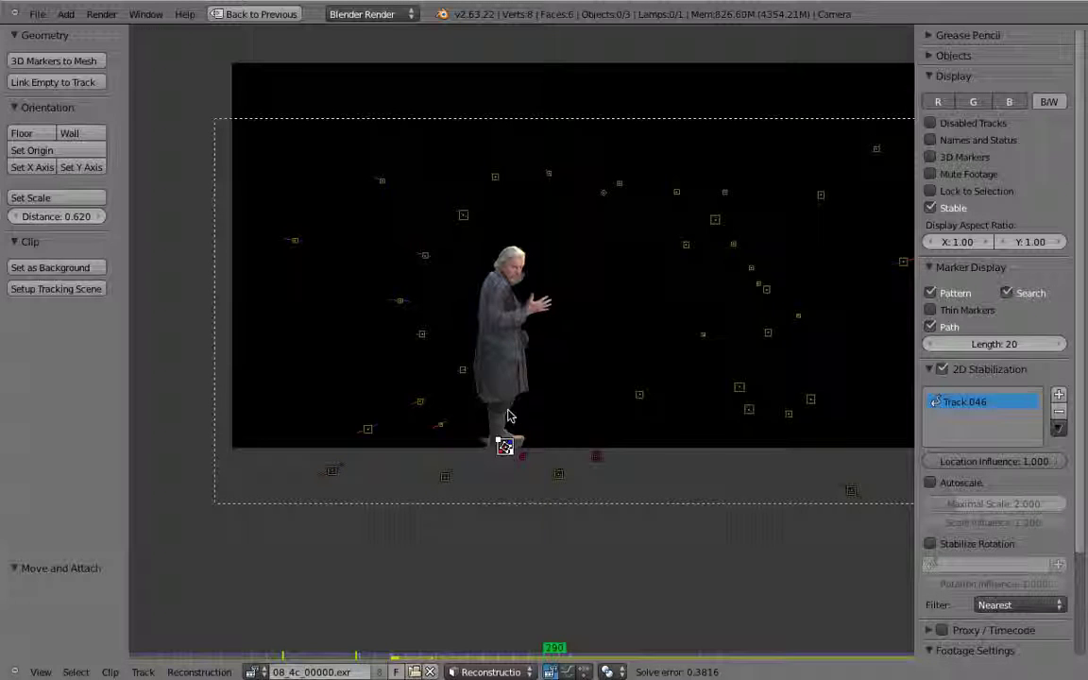
key(Up)
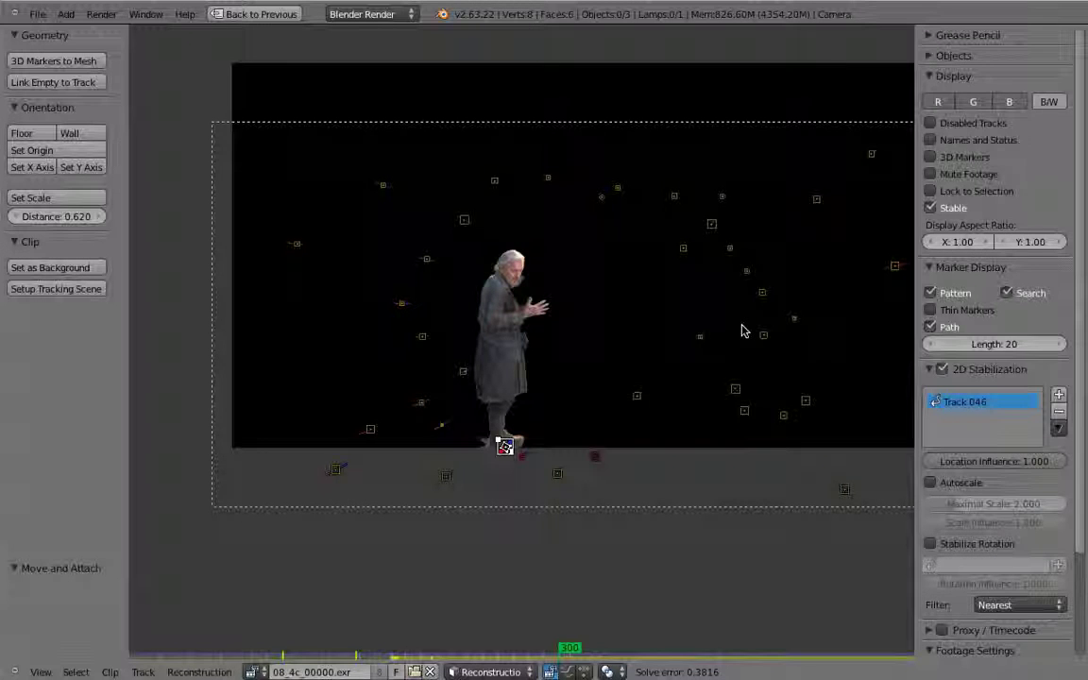
Add a second Stabilize 2D node to the compositor below the existing one and assign it the clip 08_4c_00000.exr
key(ctrl+Up)
key(ctrl+Up)
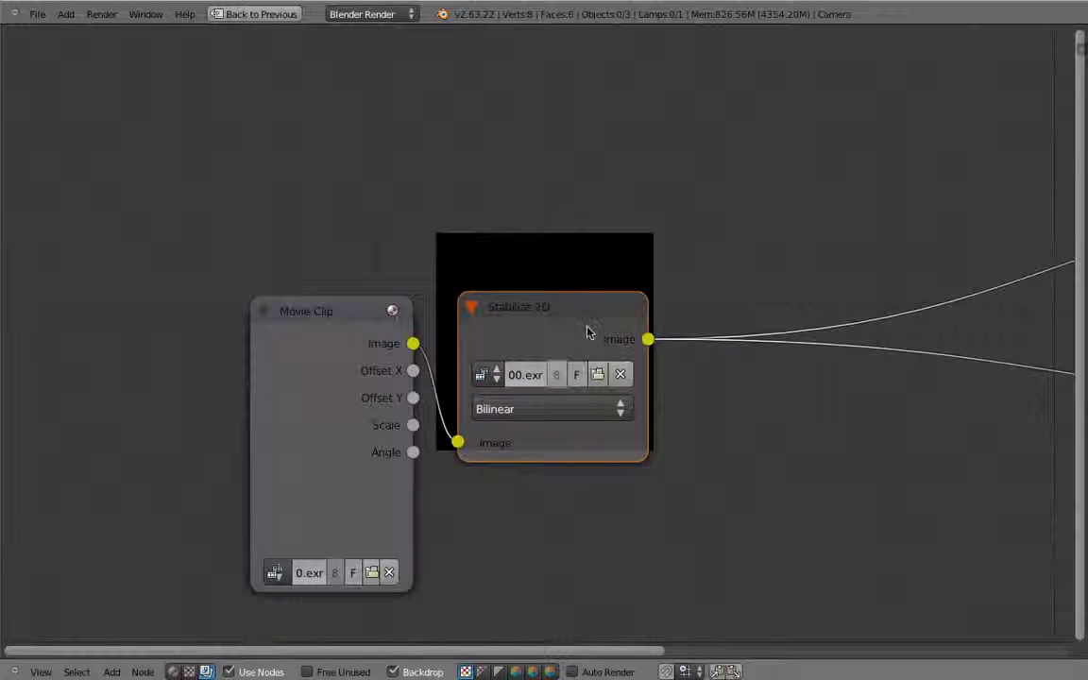
middle_drag(672, 382, 561, 269)
scroll(573, 341, down, 4)
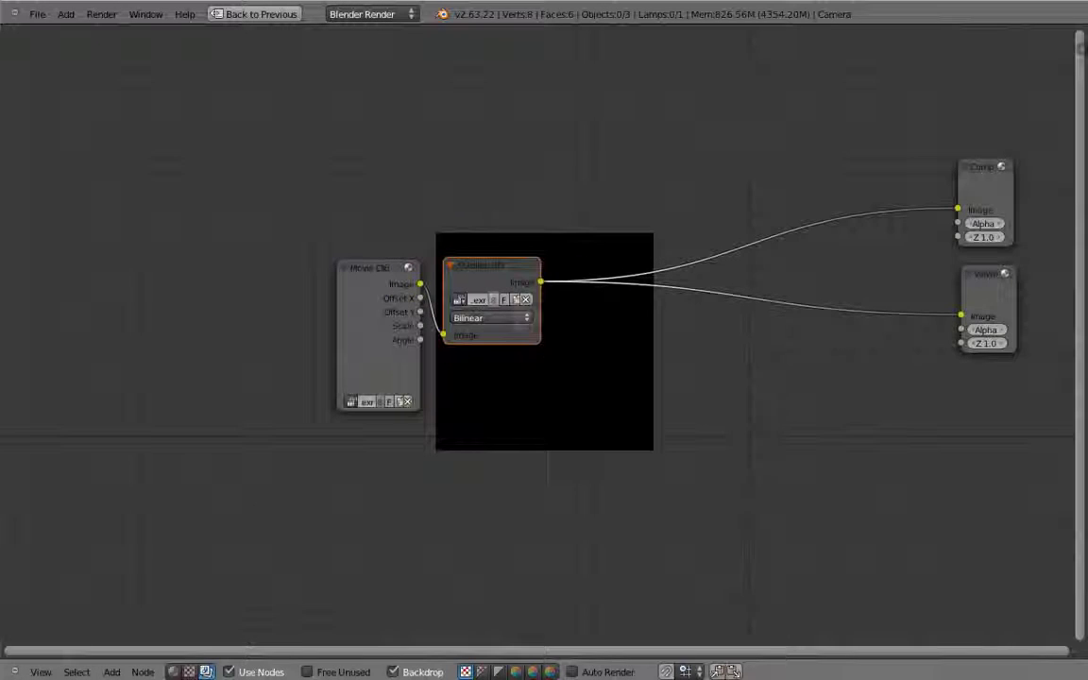
key(shift+a)
mouse_move(513, 564)
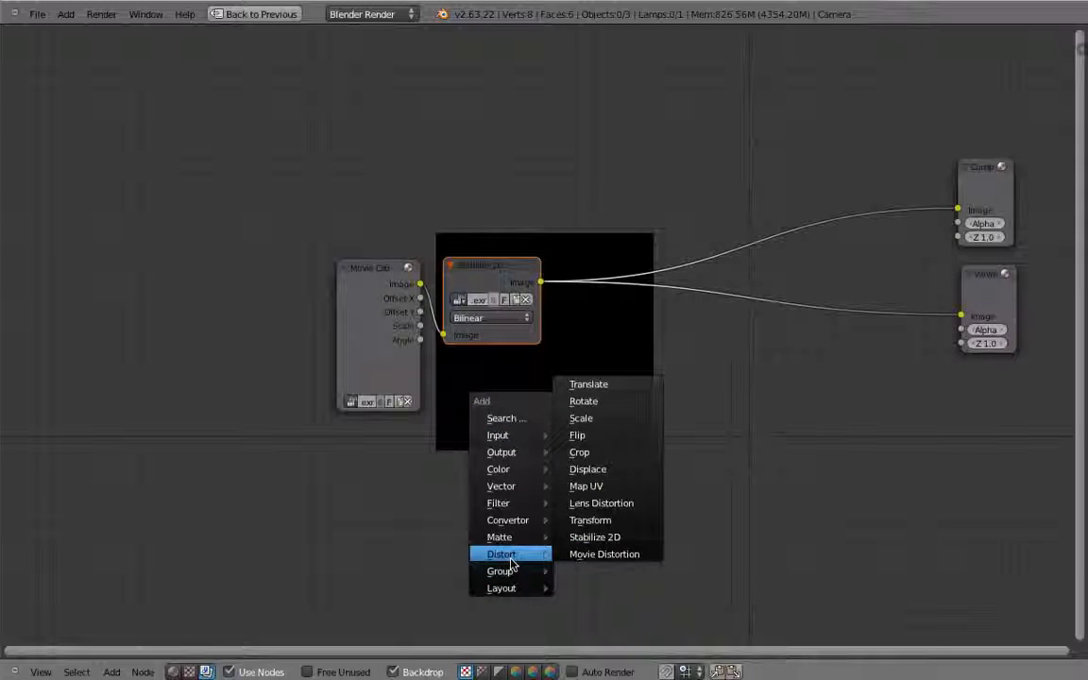
click(595, 542)
key(g)
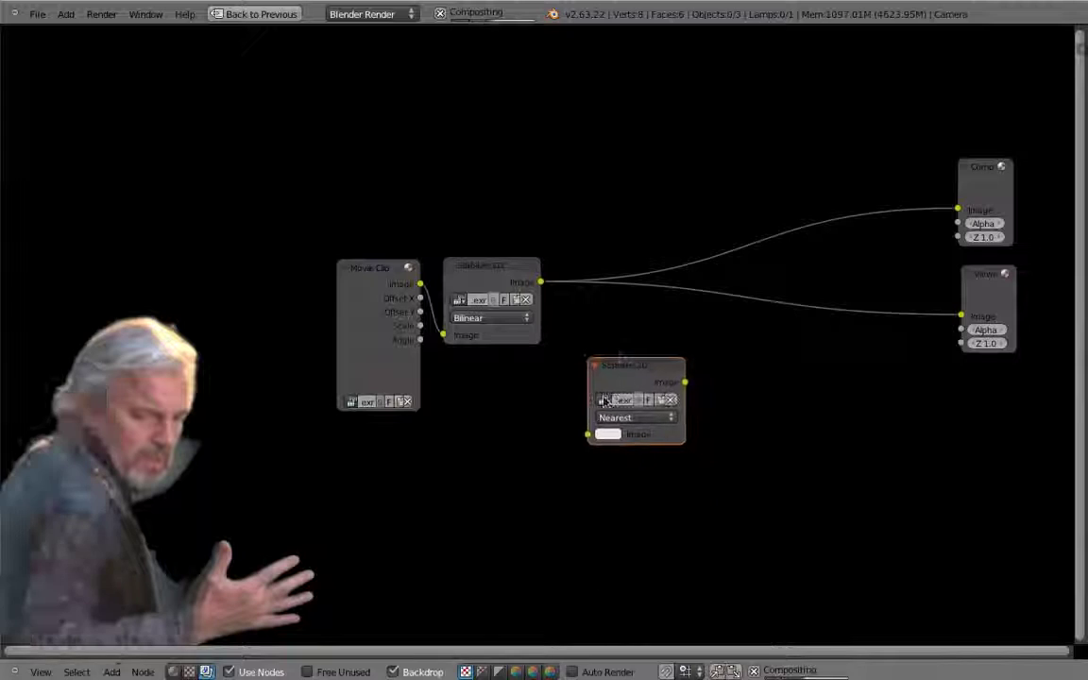
click(603, 401)
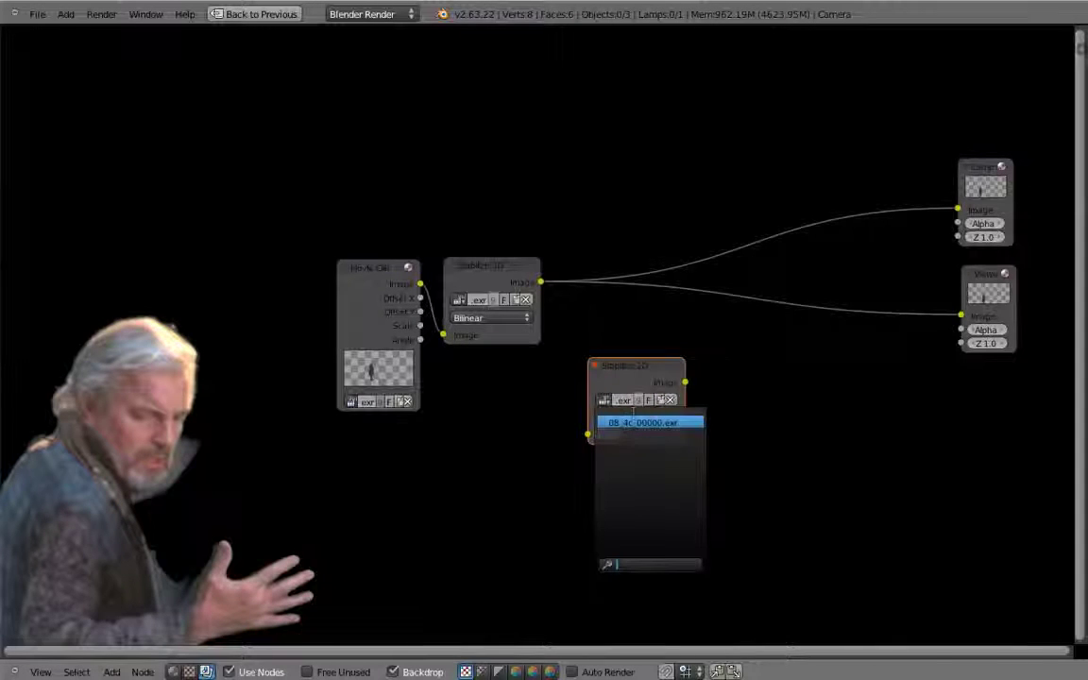
click(643, 423)
key(g)
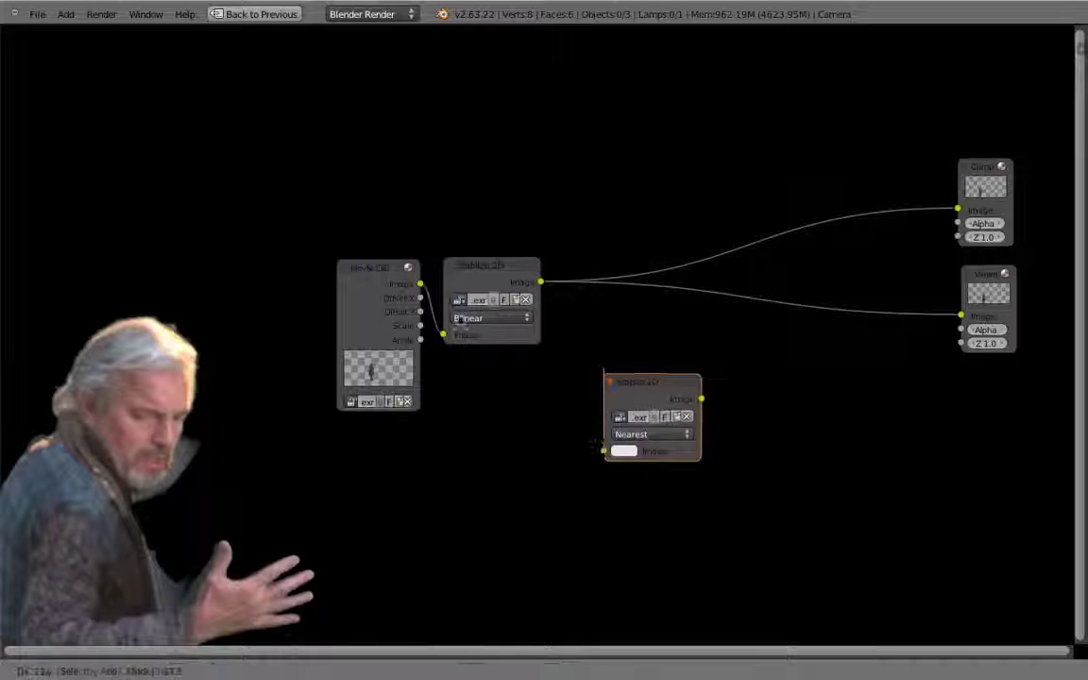
click(601, 459)
Link the Movie Clip's Image output to the new Stabilize 2D node and preview its result in a reduced backdrop
drag(419, 283, 613, 467)
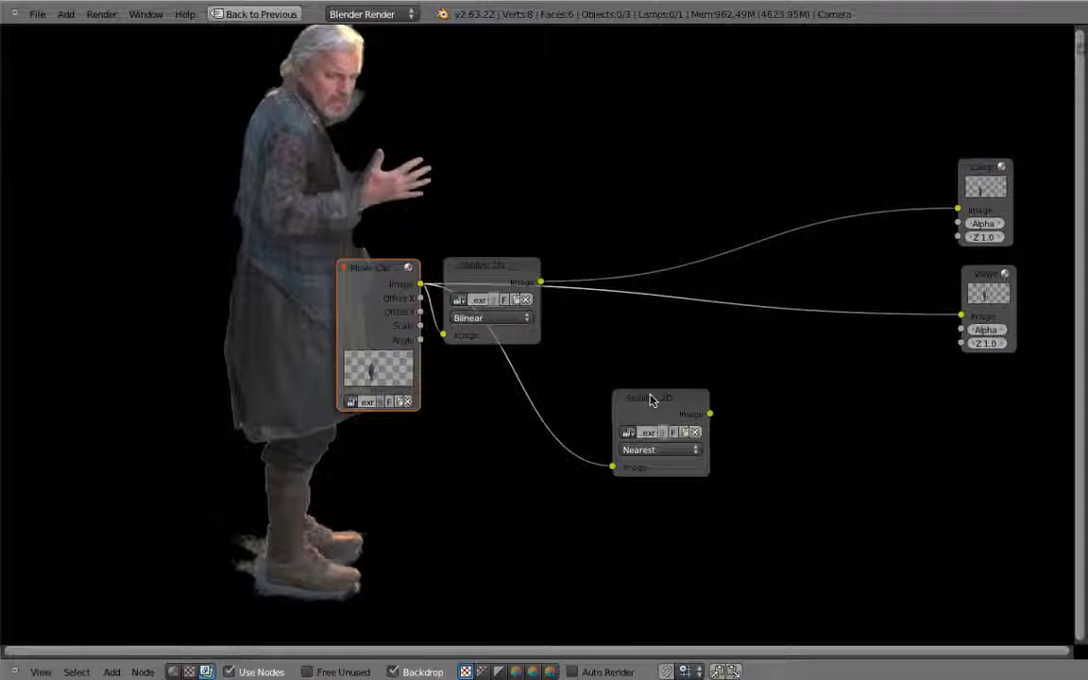
ctrl+shift+click(651, 401)
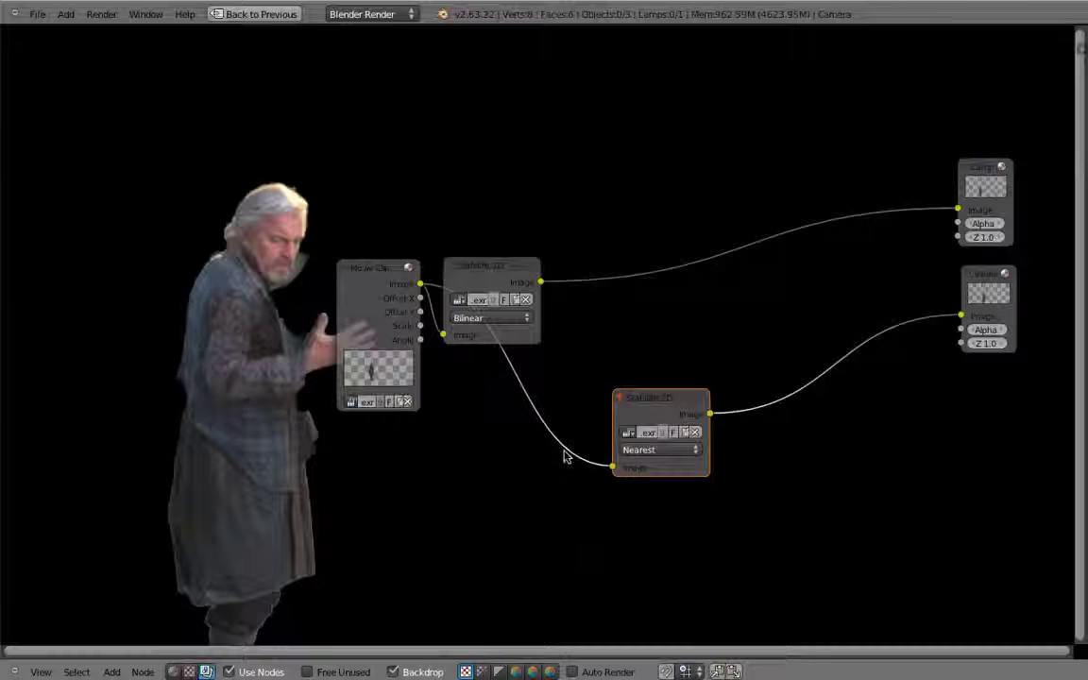
key(v)
key(v)
key(v)
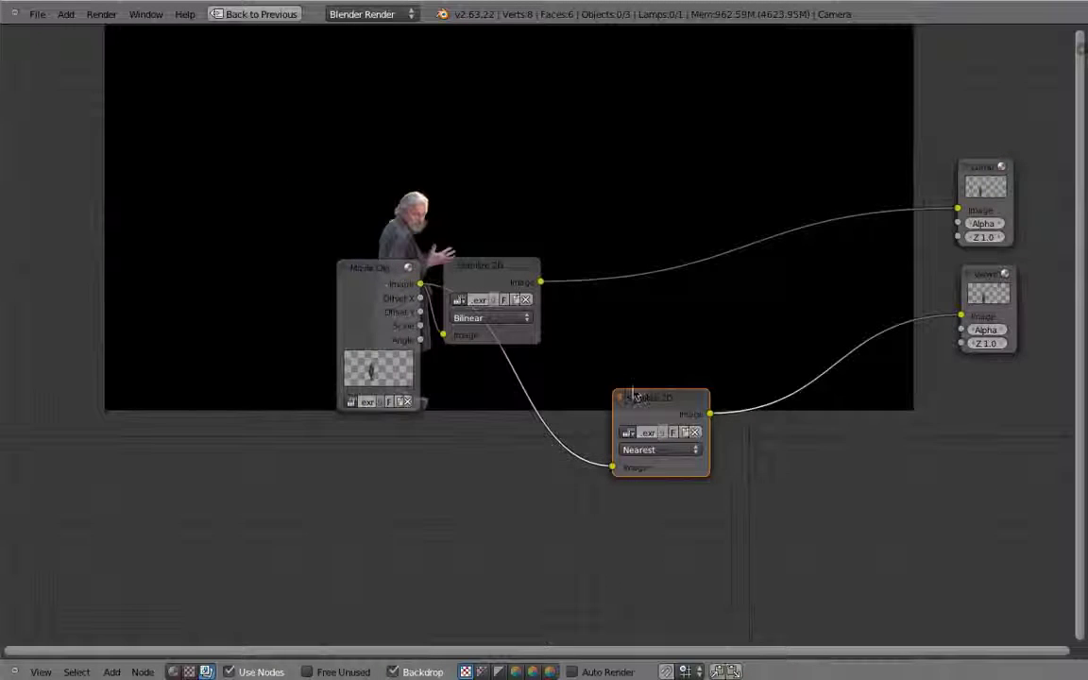
key(l)
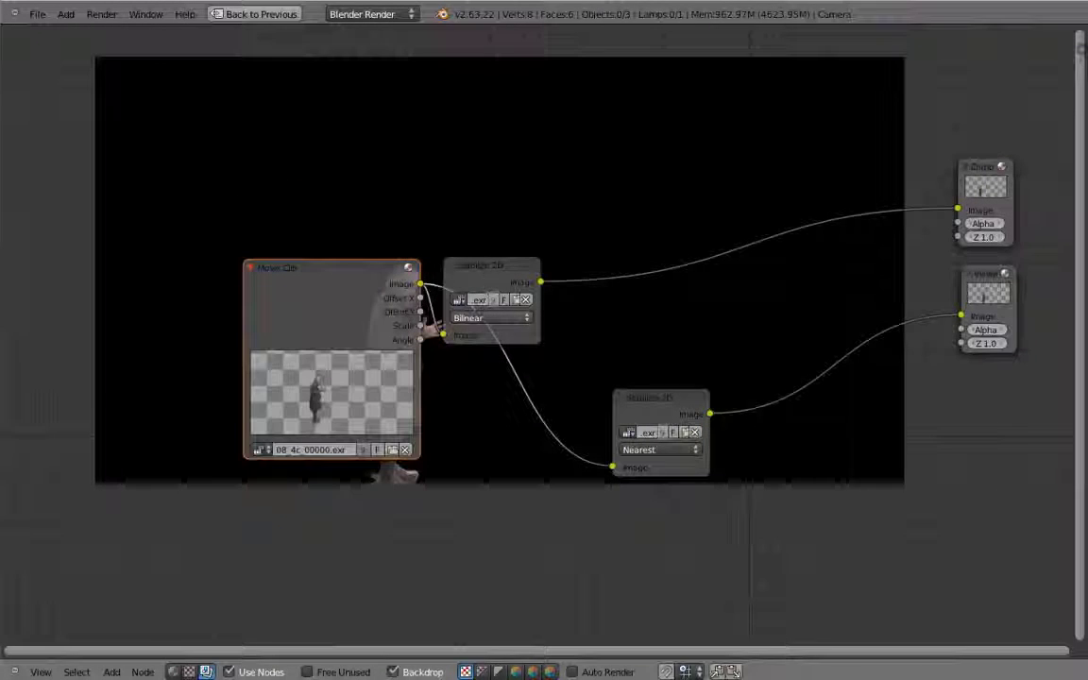
Move the original Stabilize 2D node up and away from the Movie Clip node, and set the new node's filter to Bilinear
drag(505, 265, 579, 223)
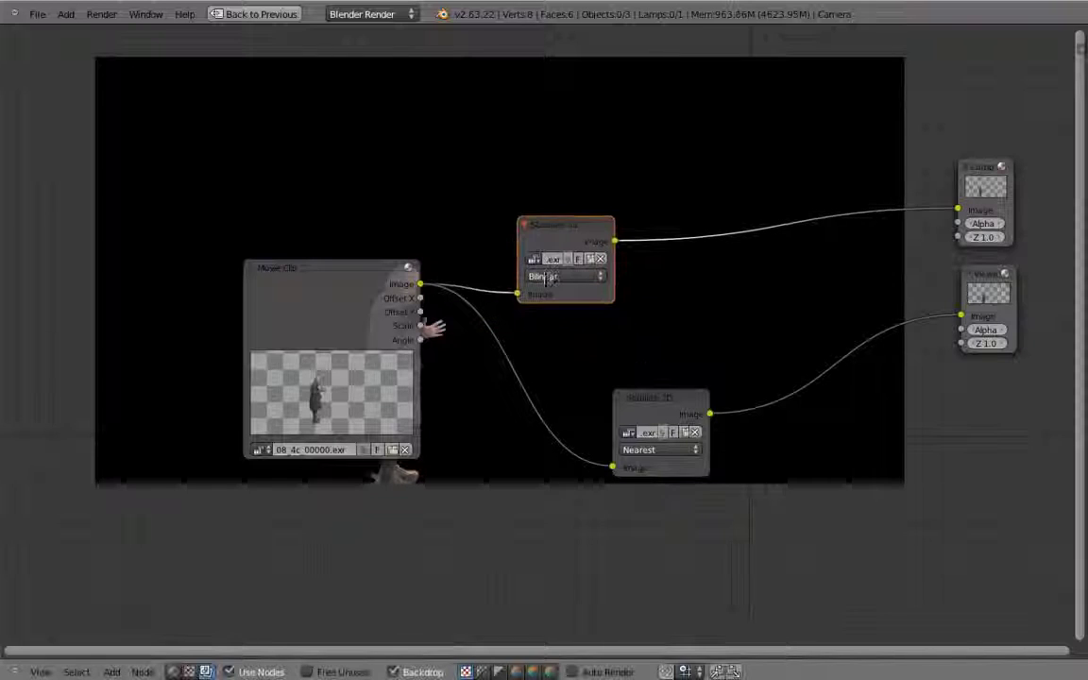
click(659, 450)
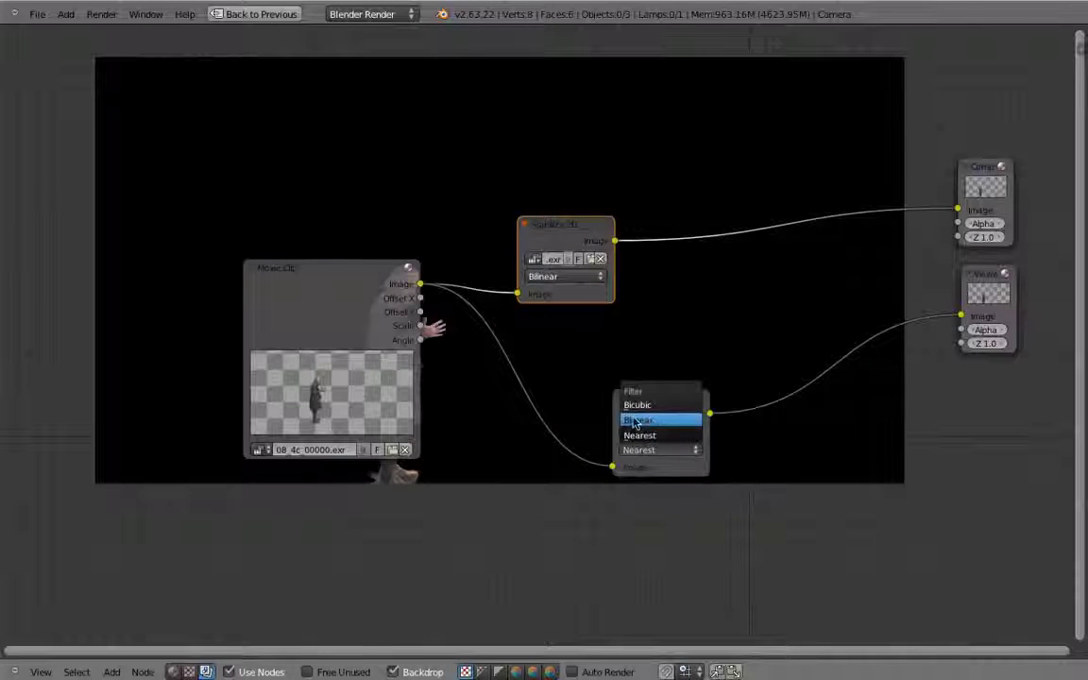
click(634, 423)
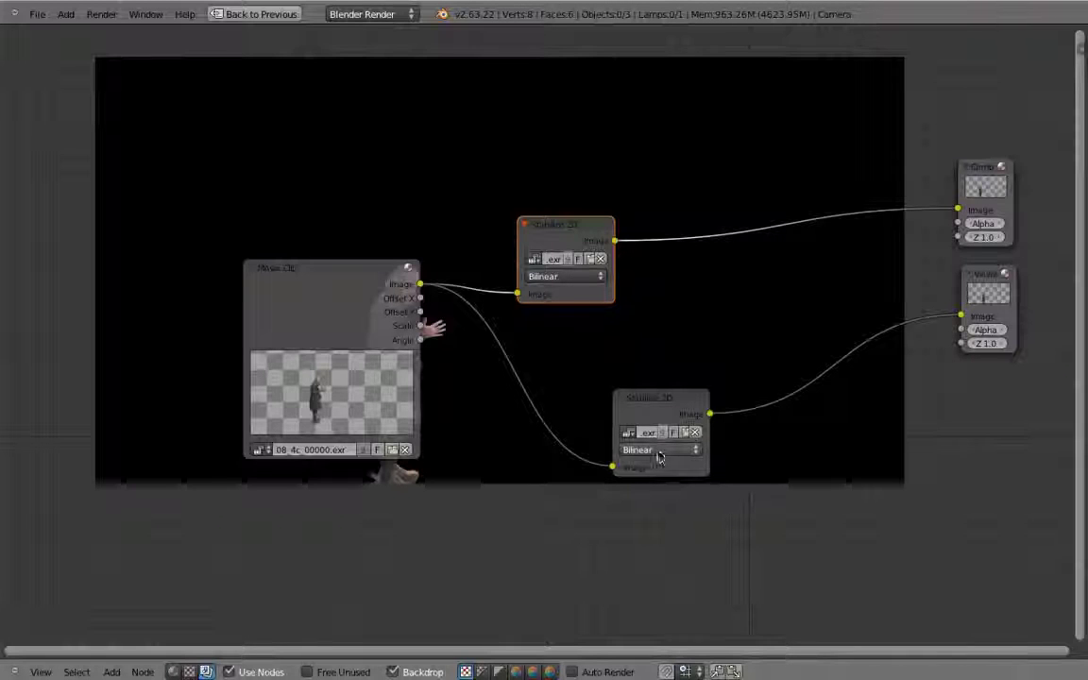
Reposition the new Stabilize 2D node just below and slightly beyond the original one, keeping its links to the clip and viewer
middle_drag(445, 448, 448, 448)
middle_drag(649, 408, 549, 388)
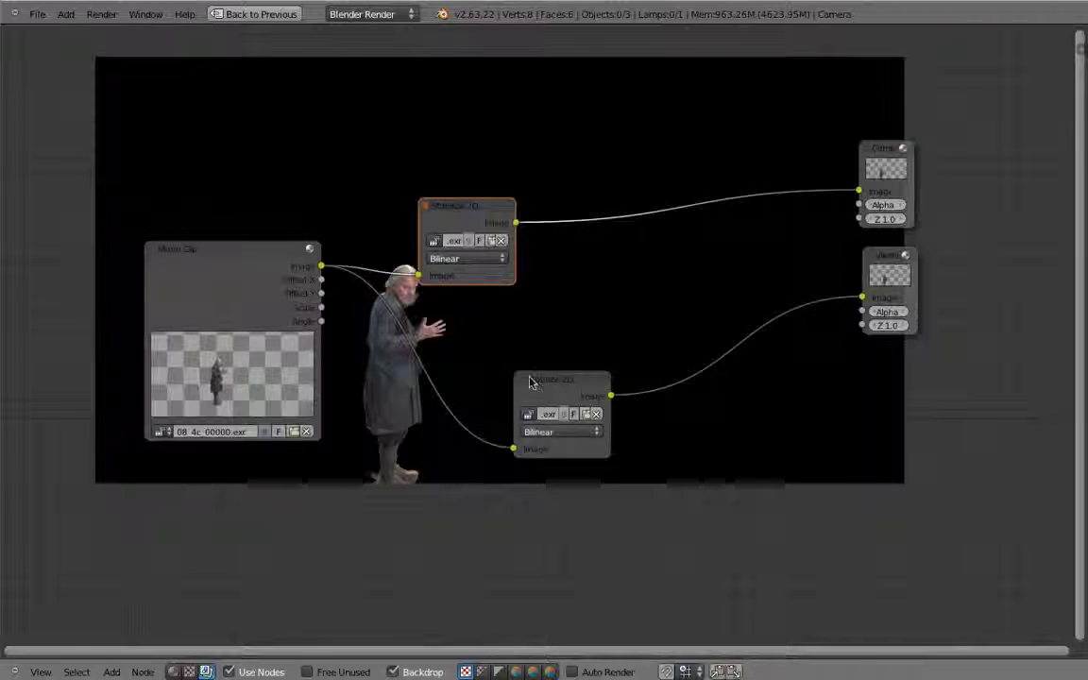
drag(531, 381, 449, 322)
click(450, 322)
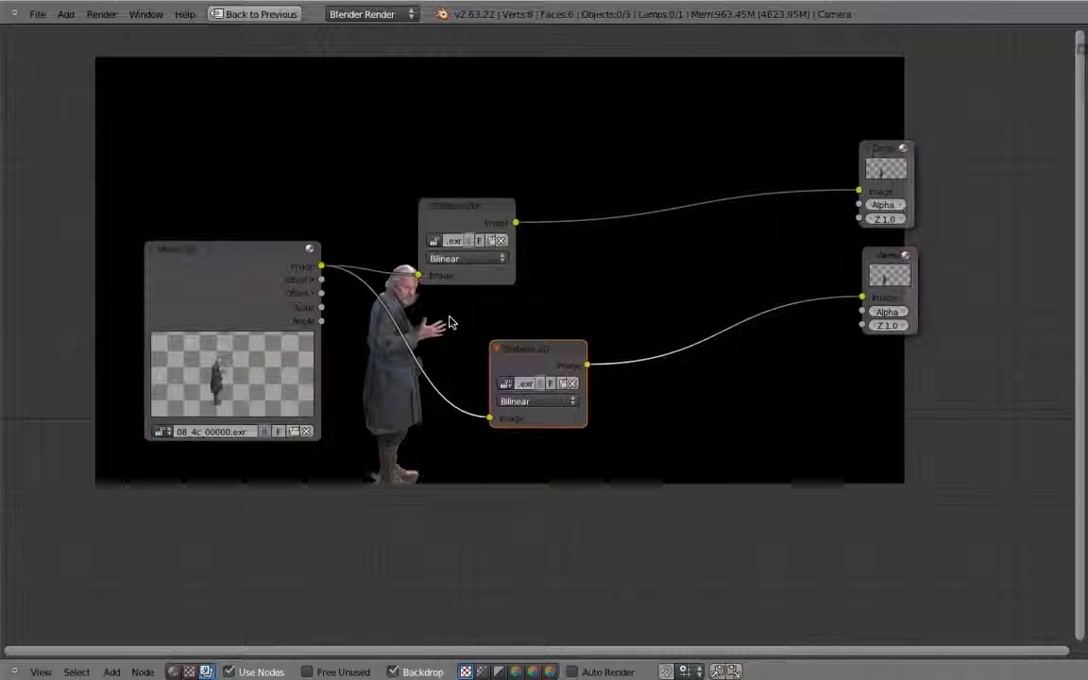
key(g)
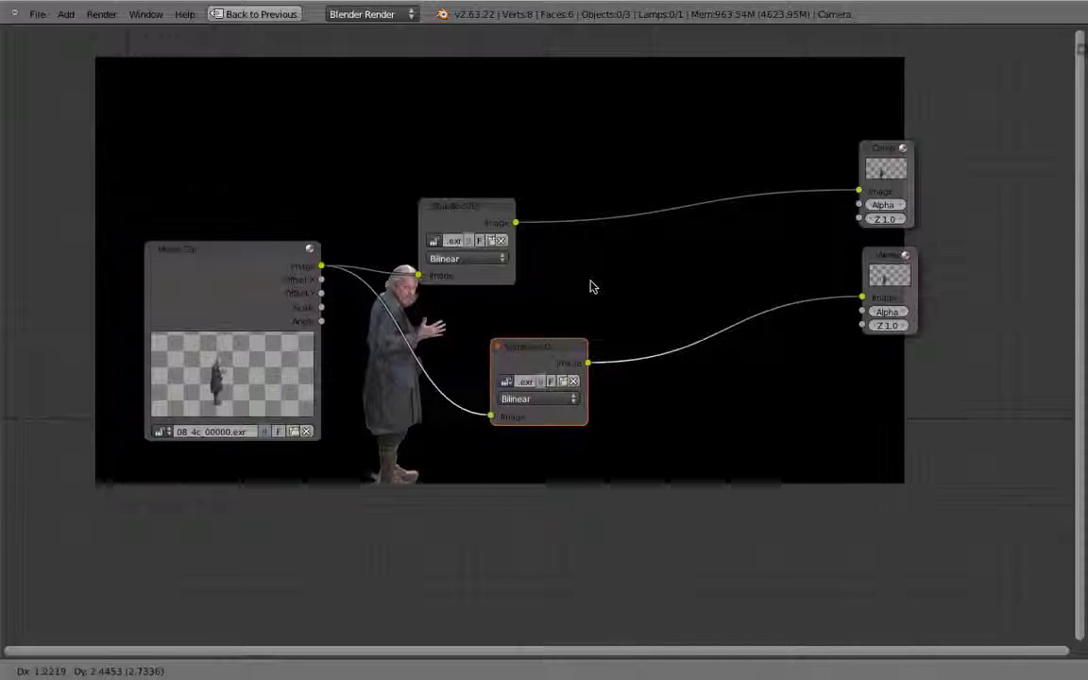
click(585, 261)
key(g)
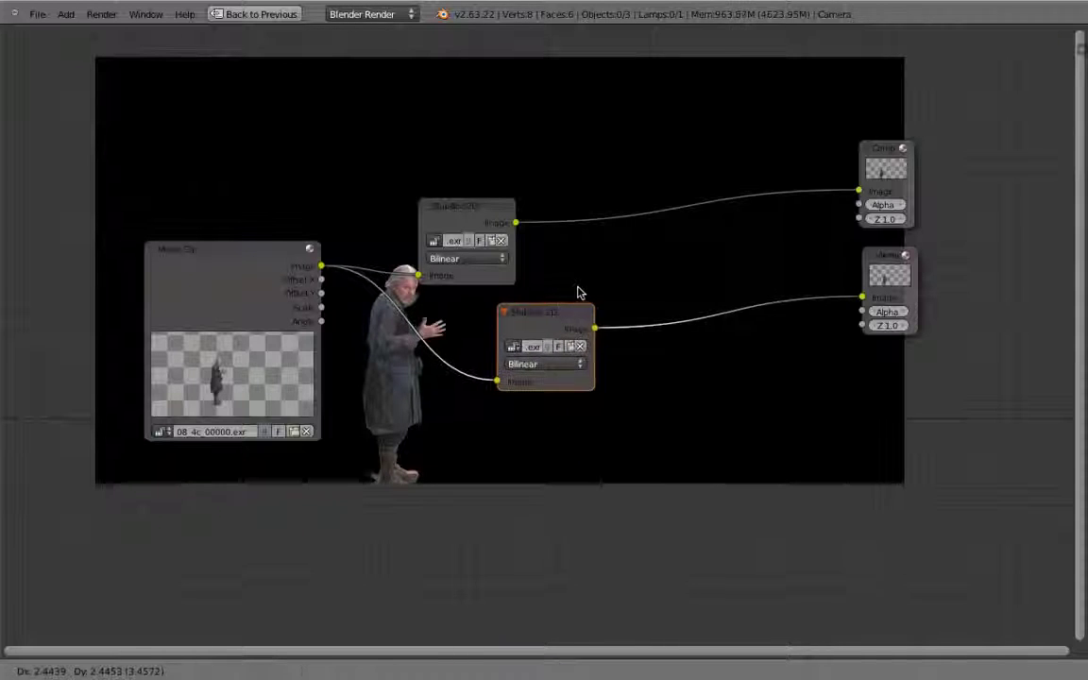
click(580, 291)
key(g)
click(507, 365)
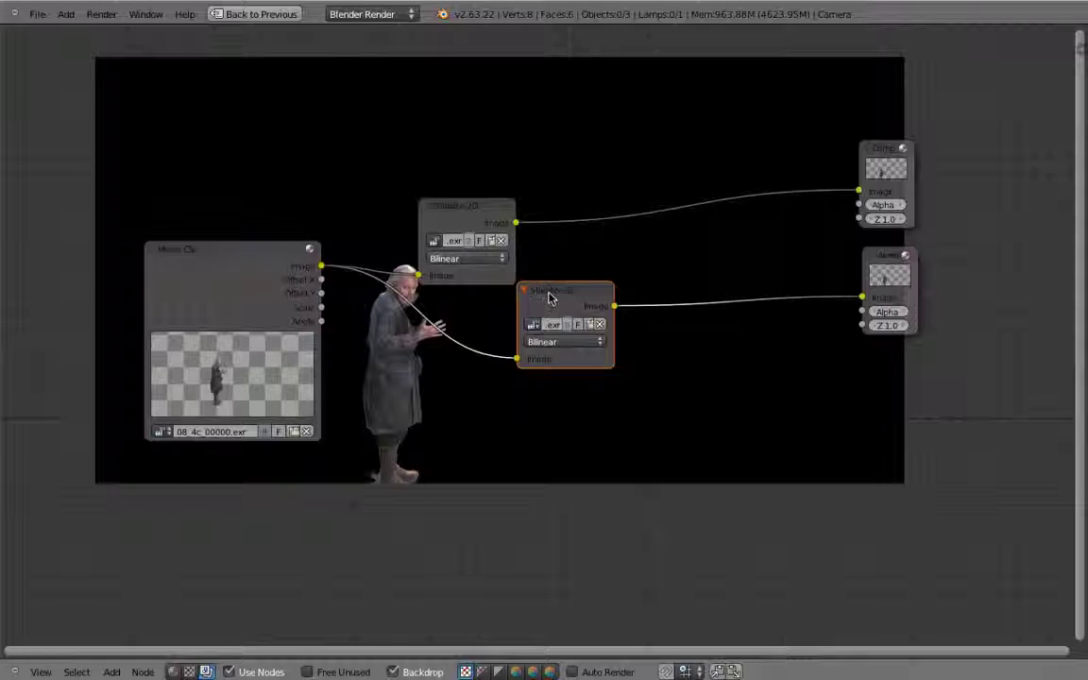
key(g)
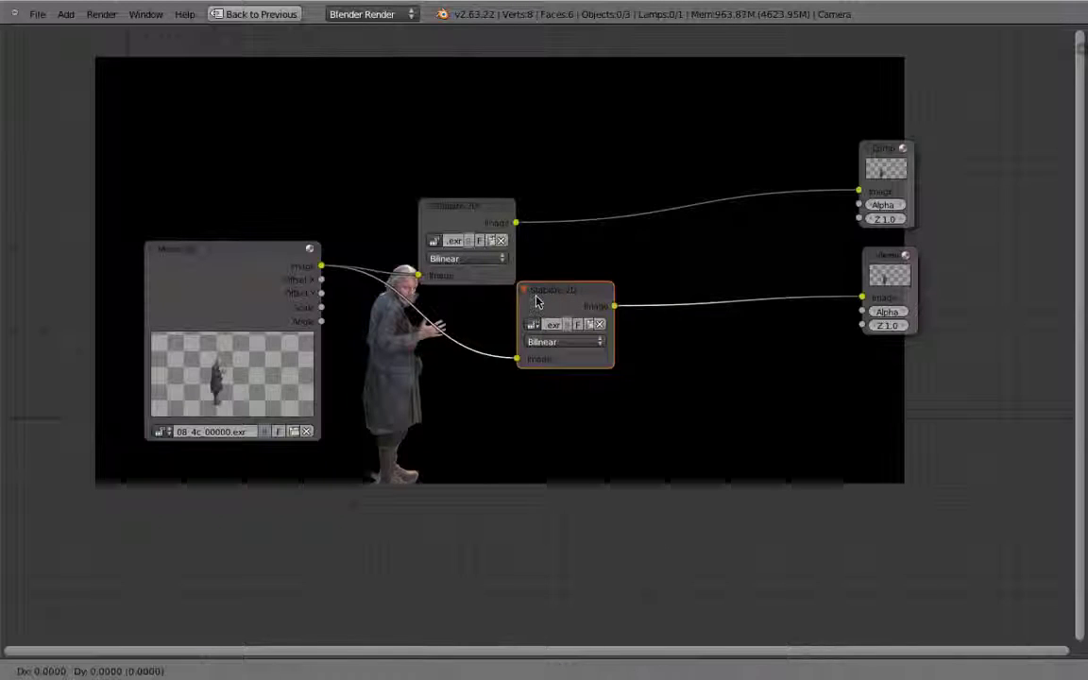
click(510, 312)
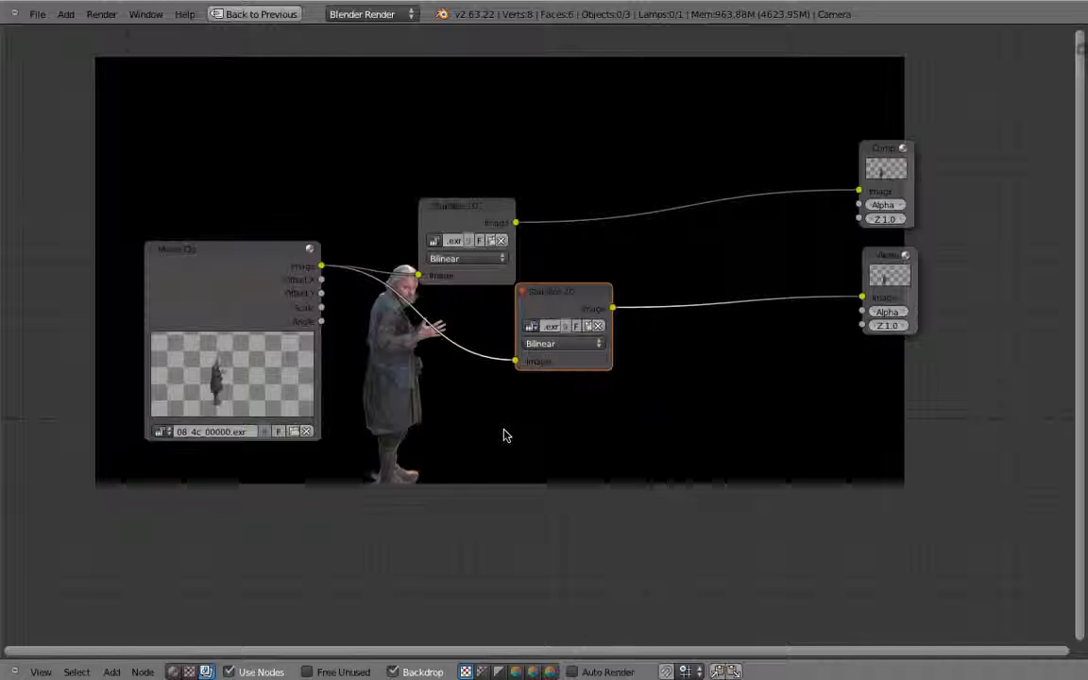
Restore the full Motion Tracking layout and open the file 08_4c_extension.blend from the 08_4c scene folder
key(shift+space)
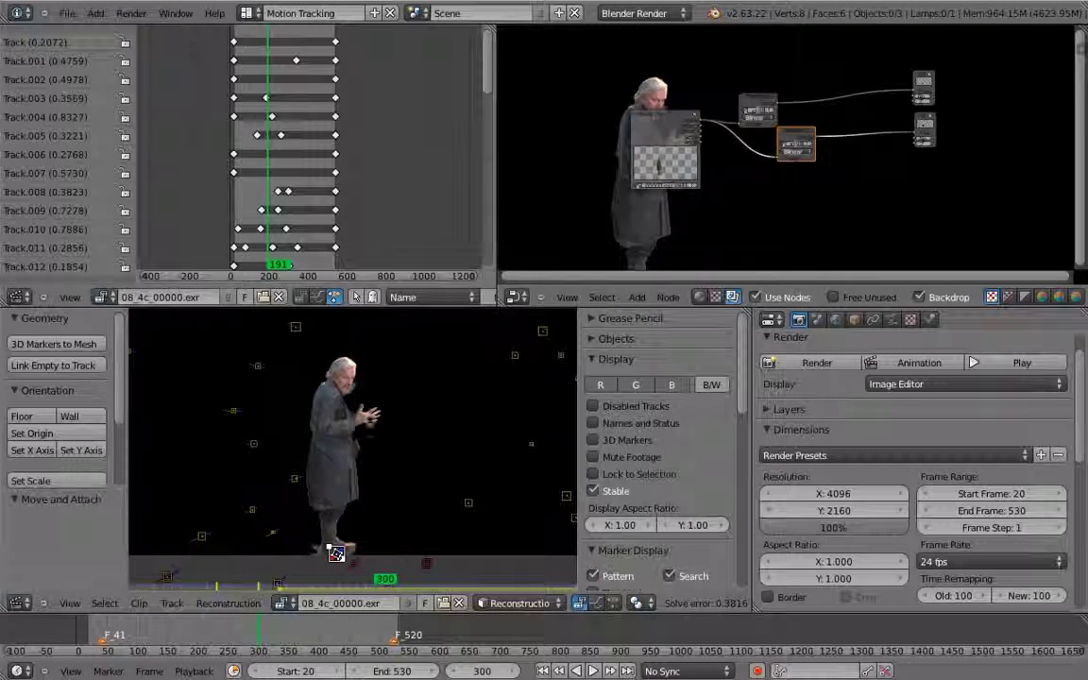
key(ctrl+o)
click(245, 150)
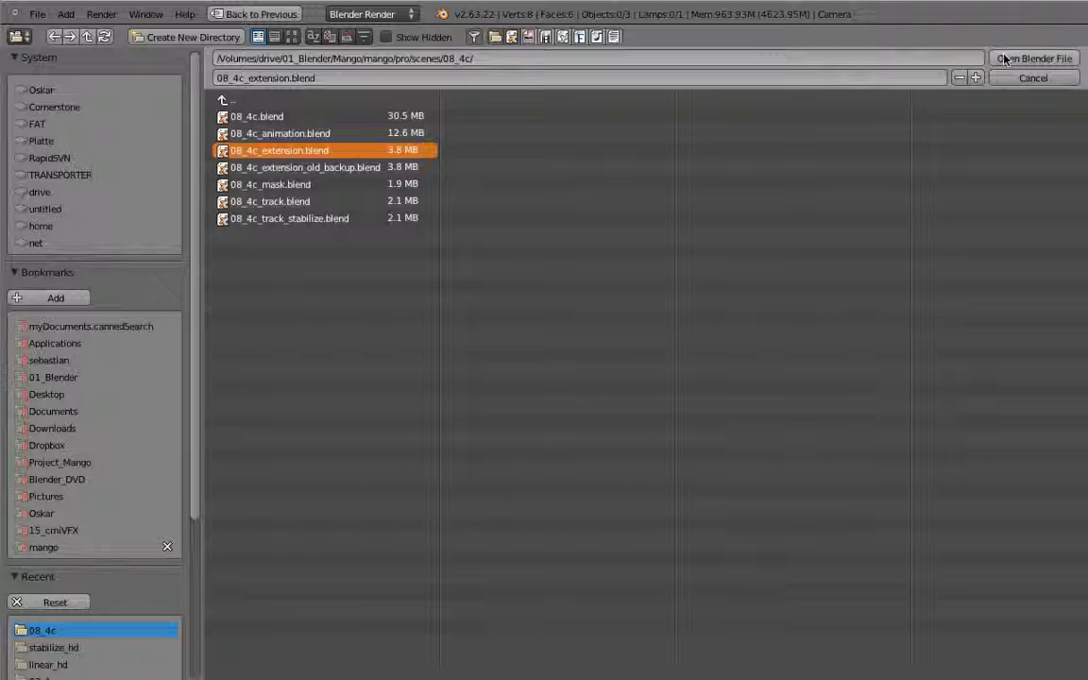
click(1007, 59)
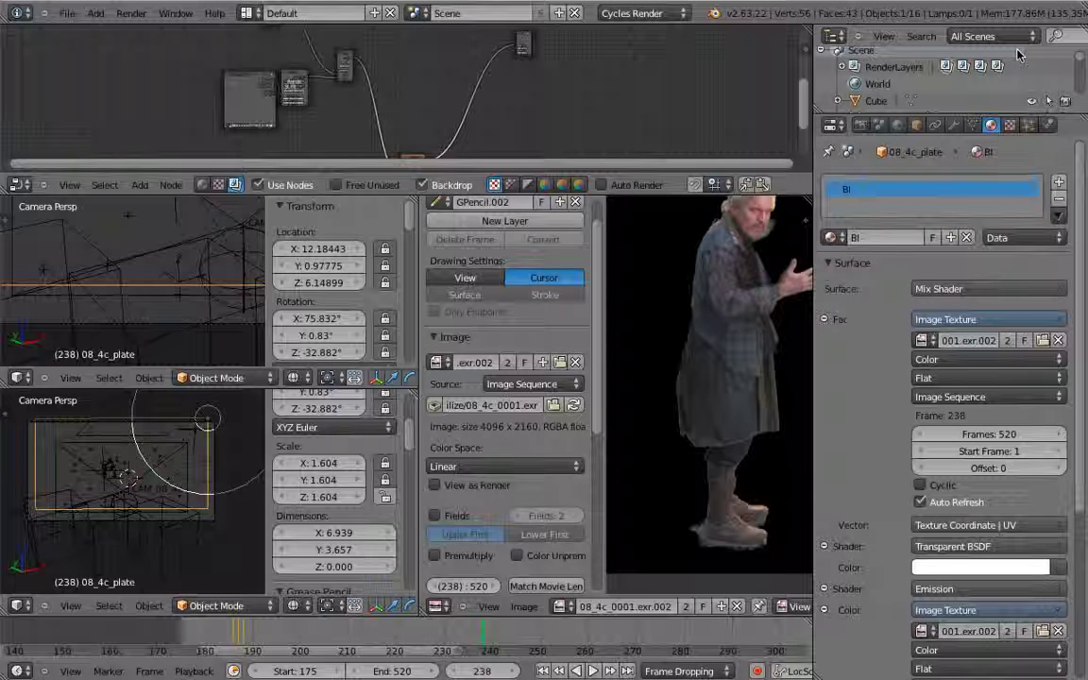
Change the image editor showing the actor plate to a maximized Movie Clip Editor and expand the clip's Footage Settings
key(ctrl+Up)
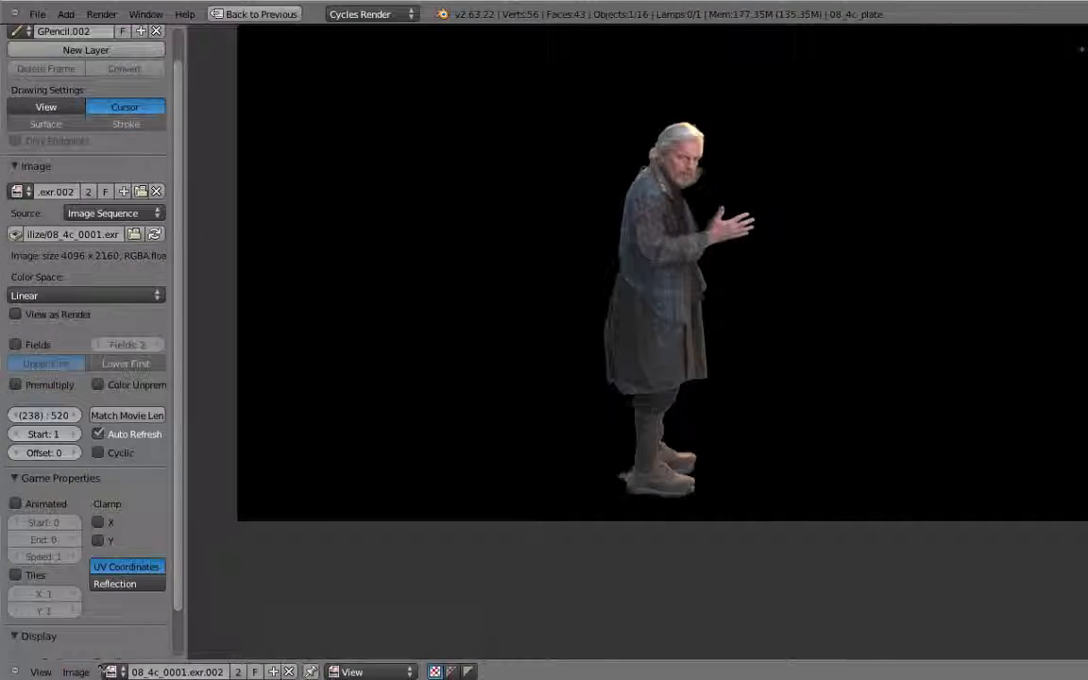
key(ctrl+Up)
click(436, 607)
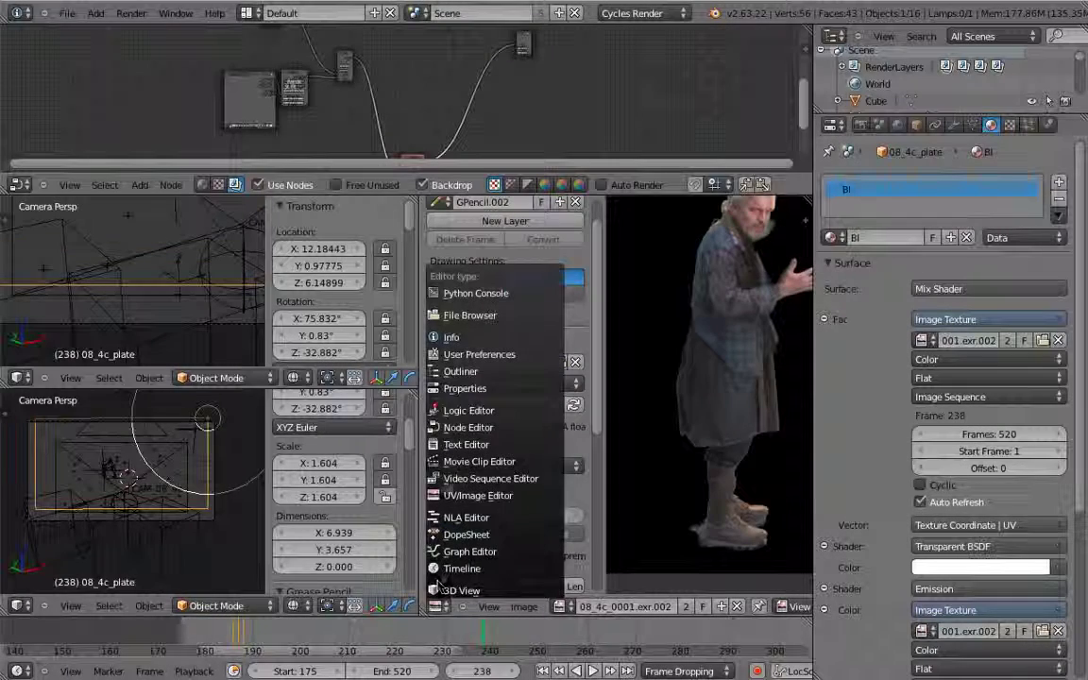
key(Return)
key(shift+space)
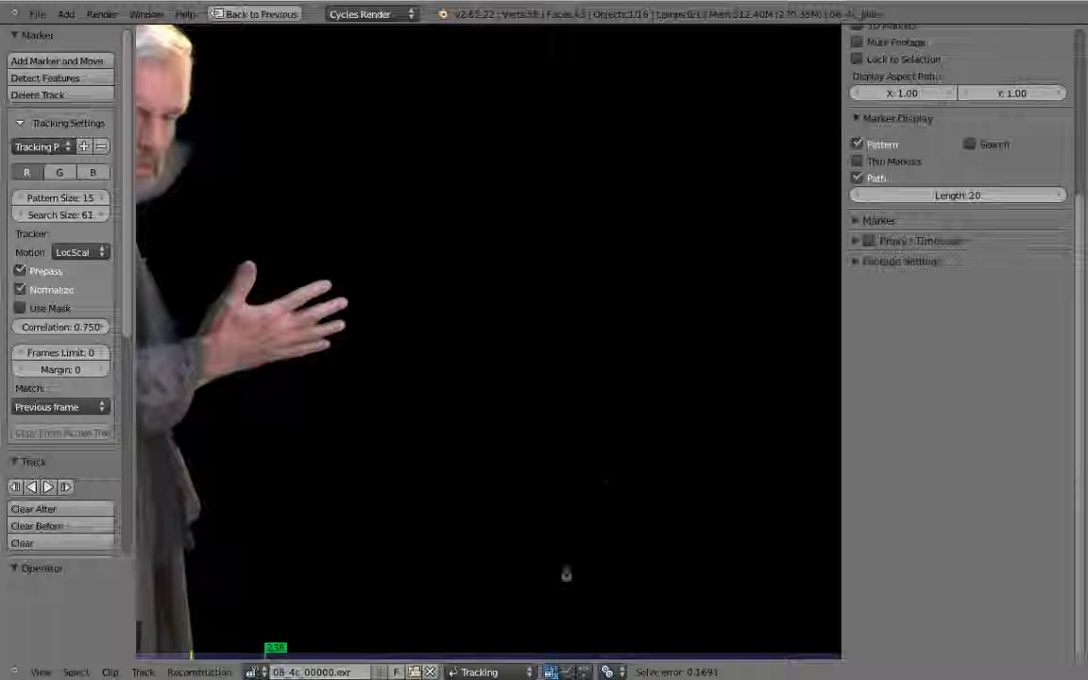
middle_drag(378, 440, 499, 352)
scroll(476, 429, down, 1)
click(897, 261)
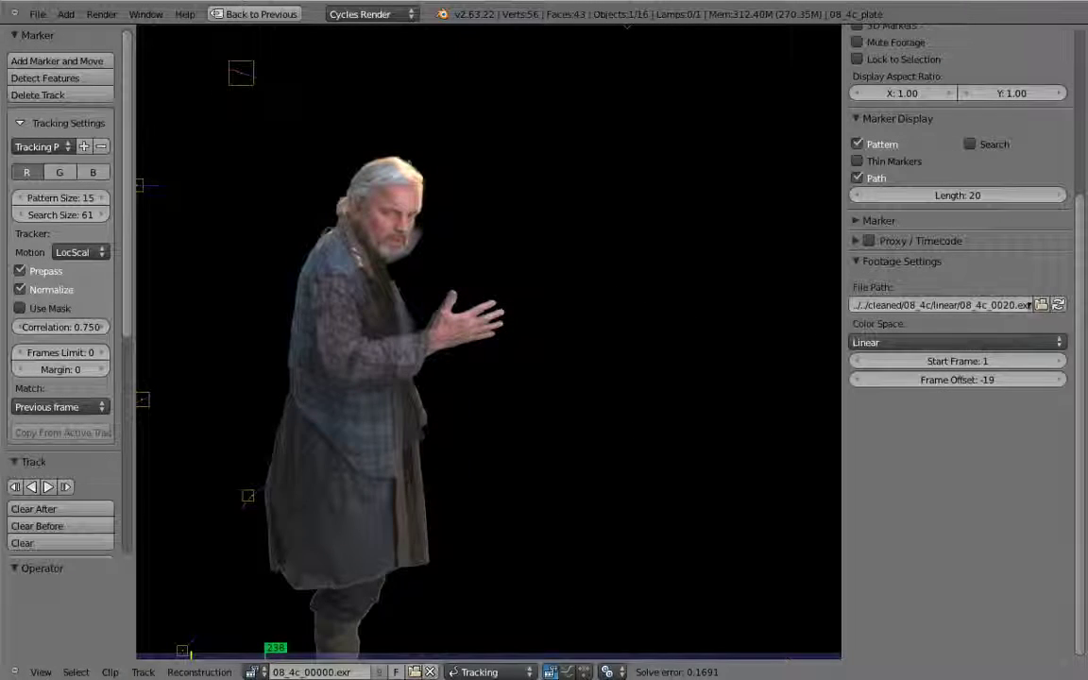
Open the stabilized image sequence starting at 08_4c_0001.exr from the cleaned/08_4c/stabilize_hd folder as a new clip
click(1039, 303)
key(Escape)
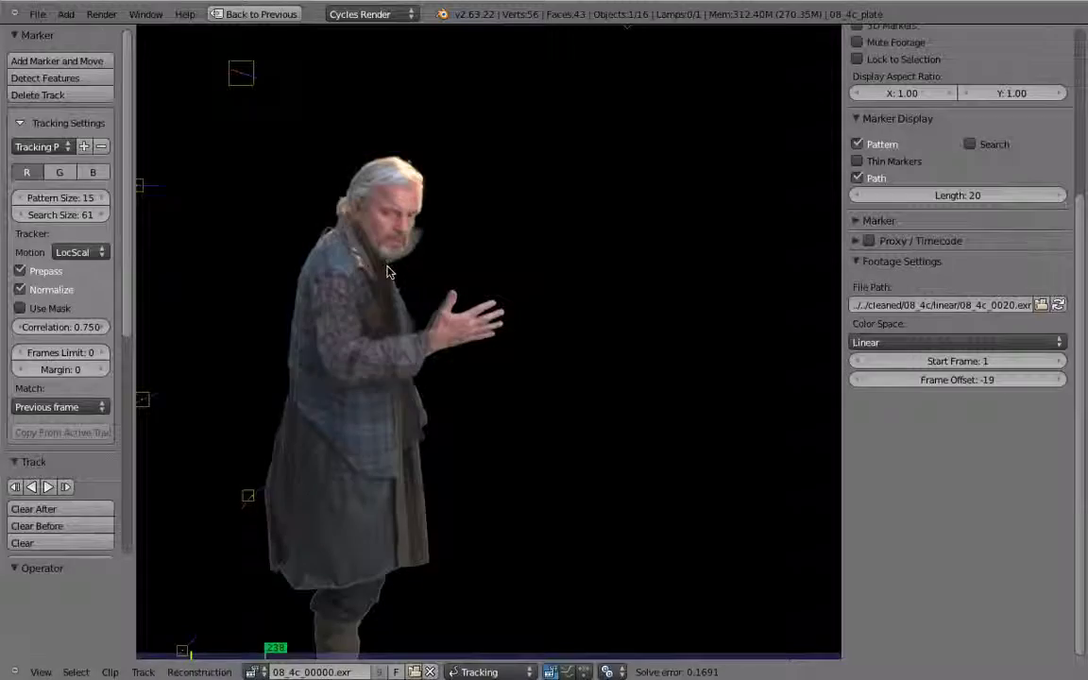
key(alt+o)
click(223, 99)
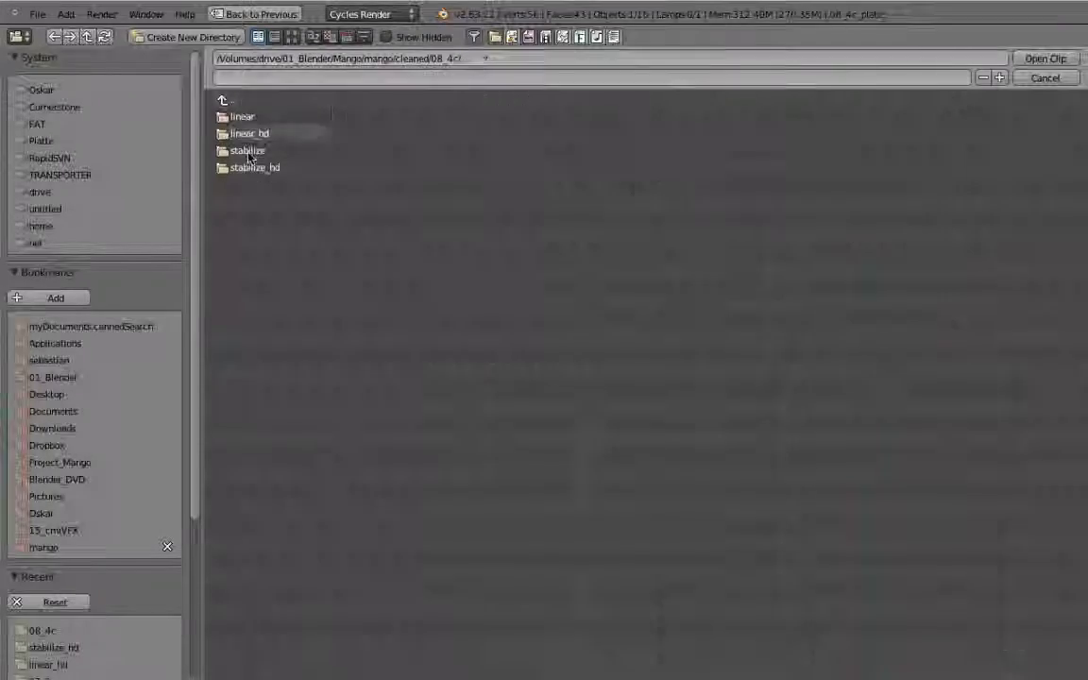
click(249, 170)
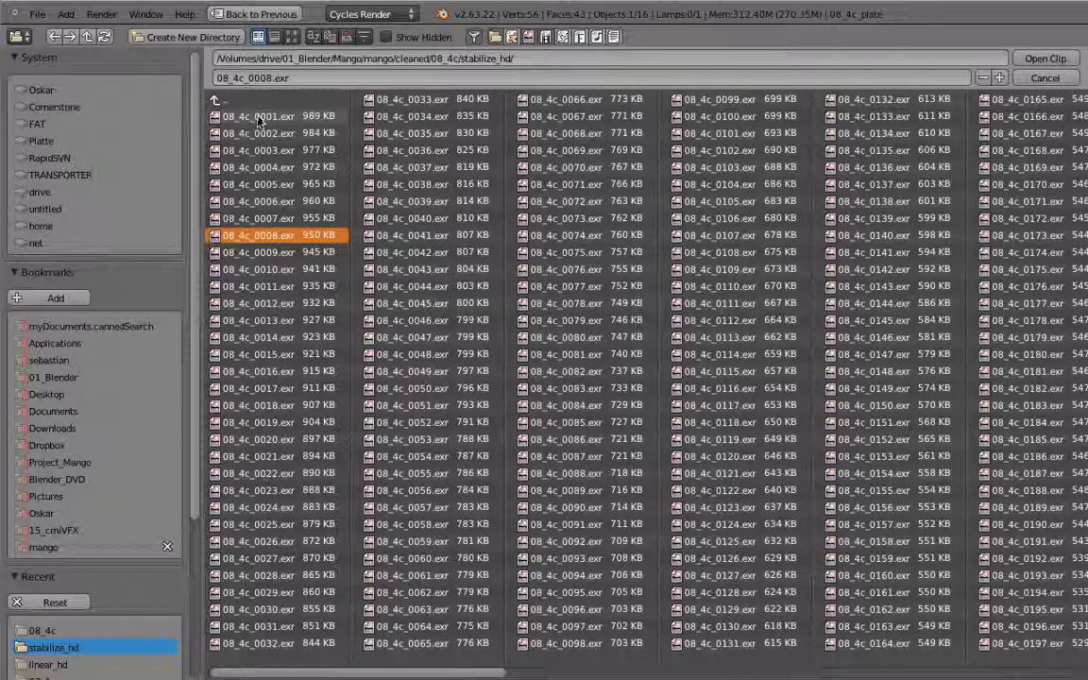
click(255, 116)
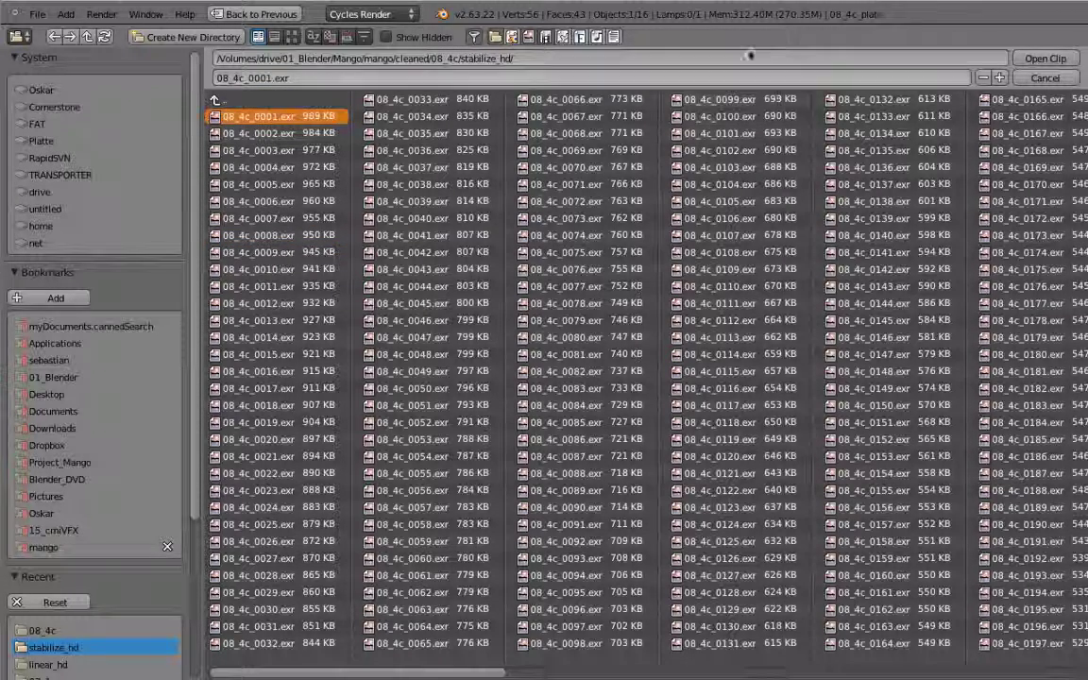
click(1045, 59)
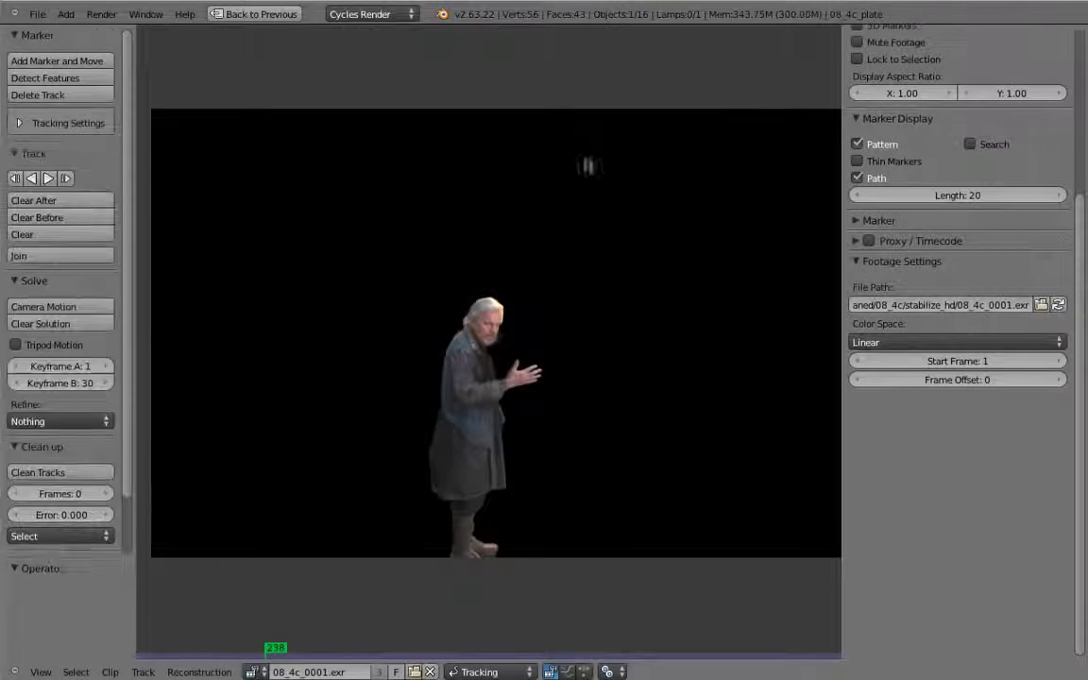
Go to frame 175 of the stabilized sequence and advance to frame 187, checking the actor's position at the feet
click(275, 648)
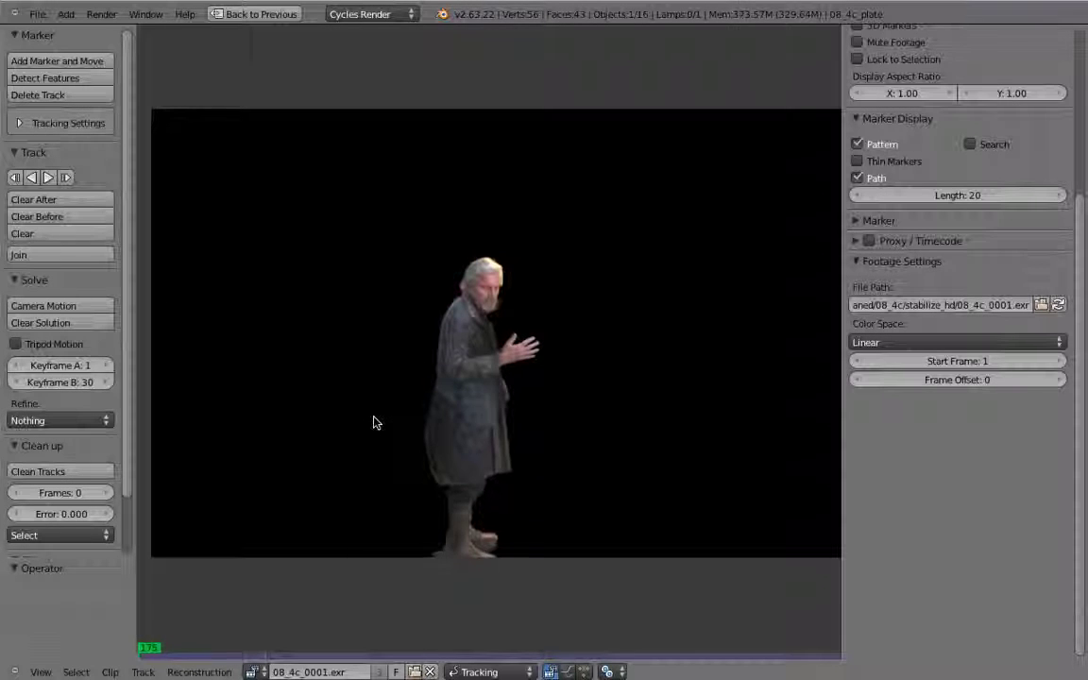
key(Right)
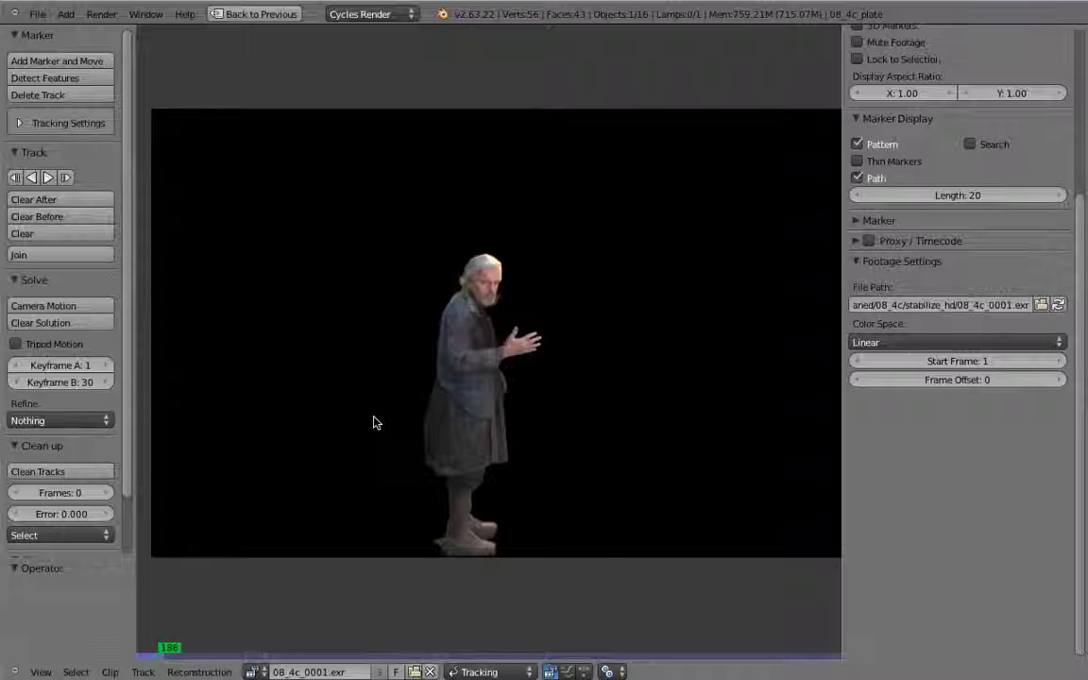
key(Right)
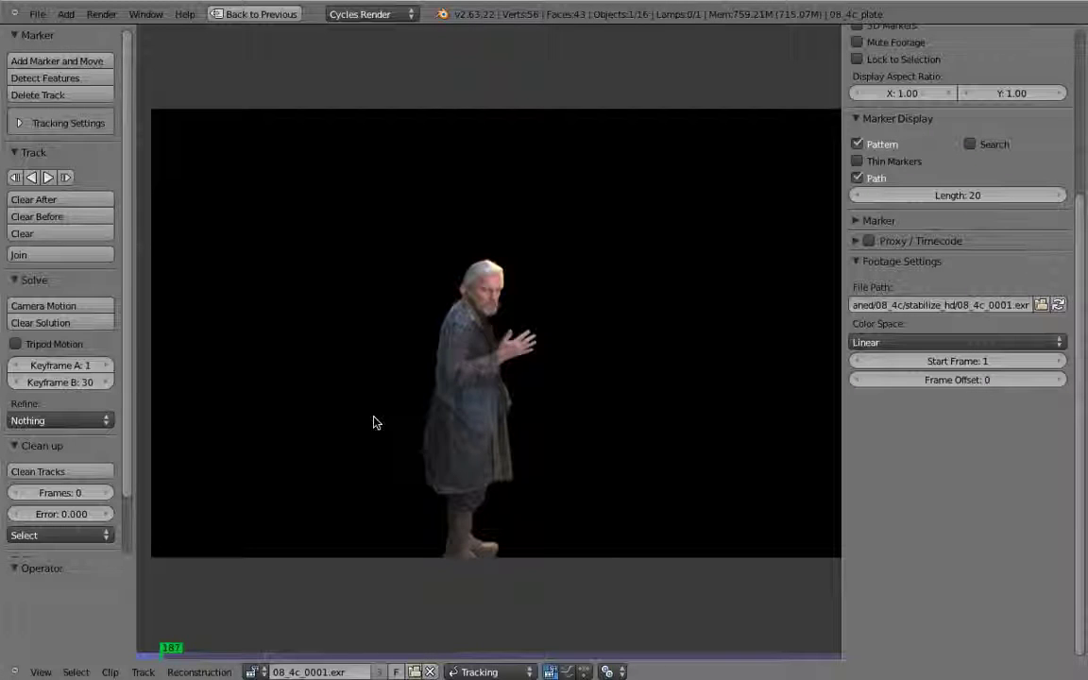
Compare the actor's position between frames 186 and 187 of the stabilized sequence, and restore the full layout
key(Left)
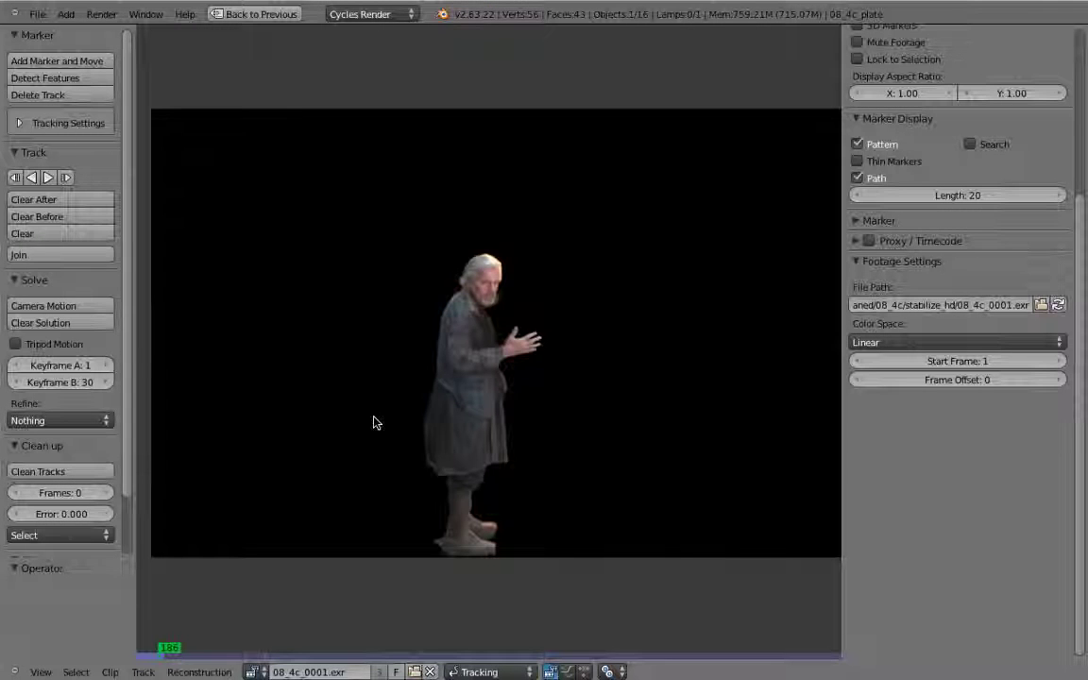
key(Right)
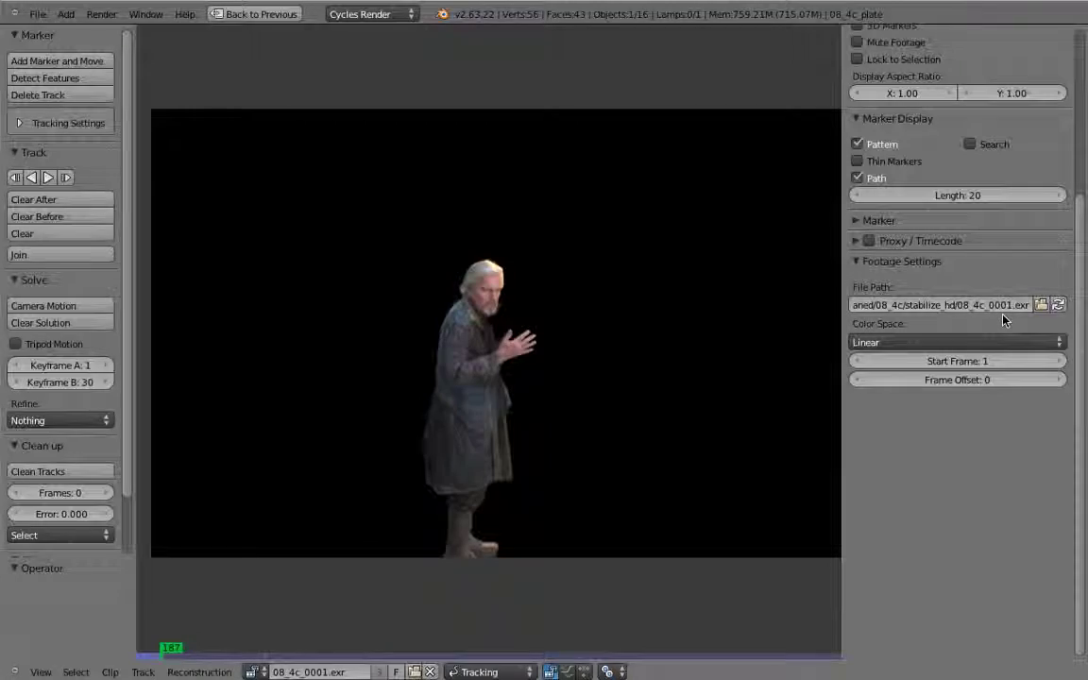
key(ctrl+Up)
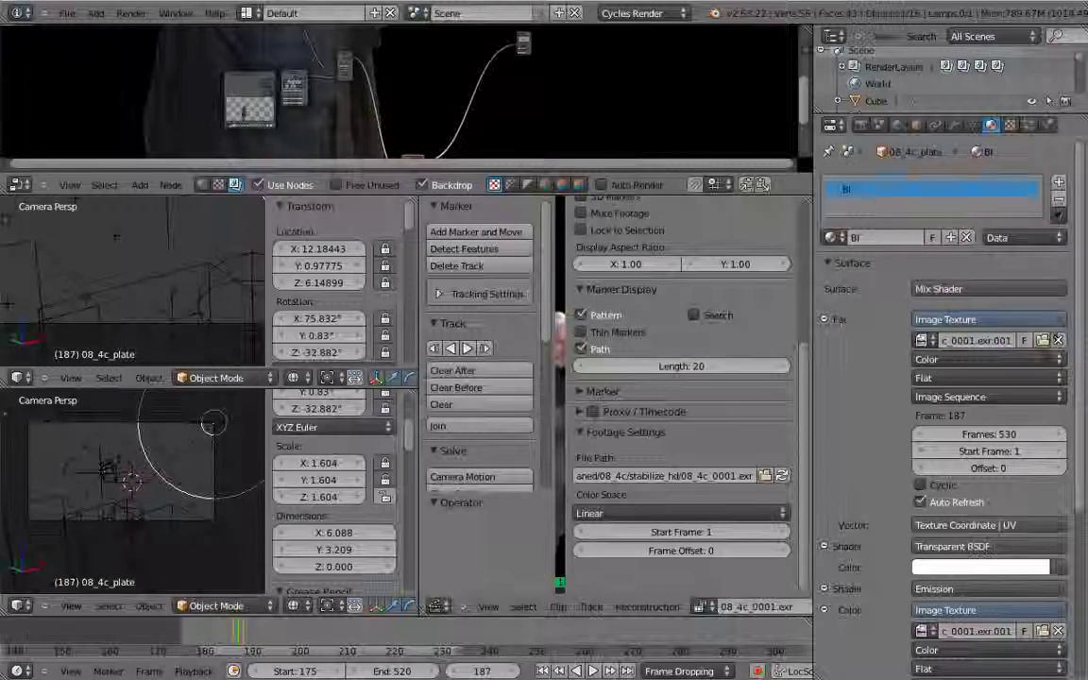
Check which image sequence in the stabilize_hd folder feeds the plate material's image texture, leaving the texture's source unchanged
click(1043, 340)
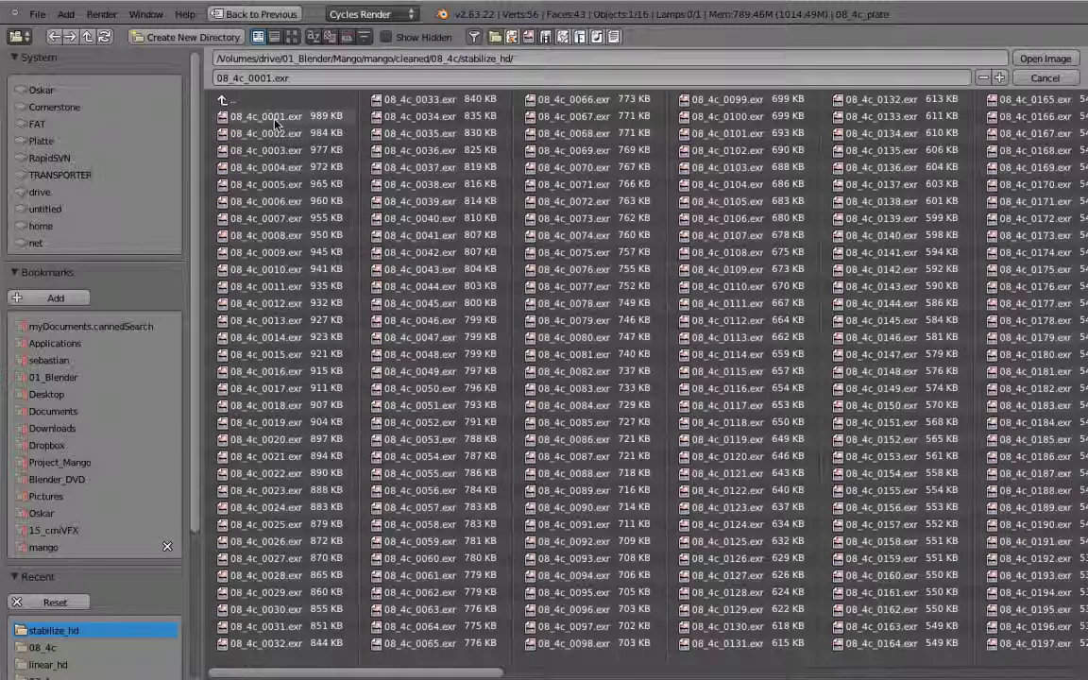
click(253, 117)
key(Escape)
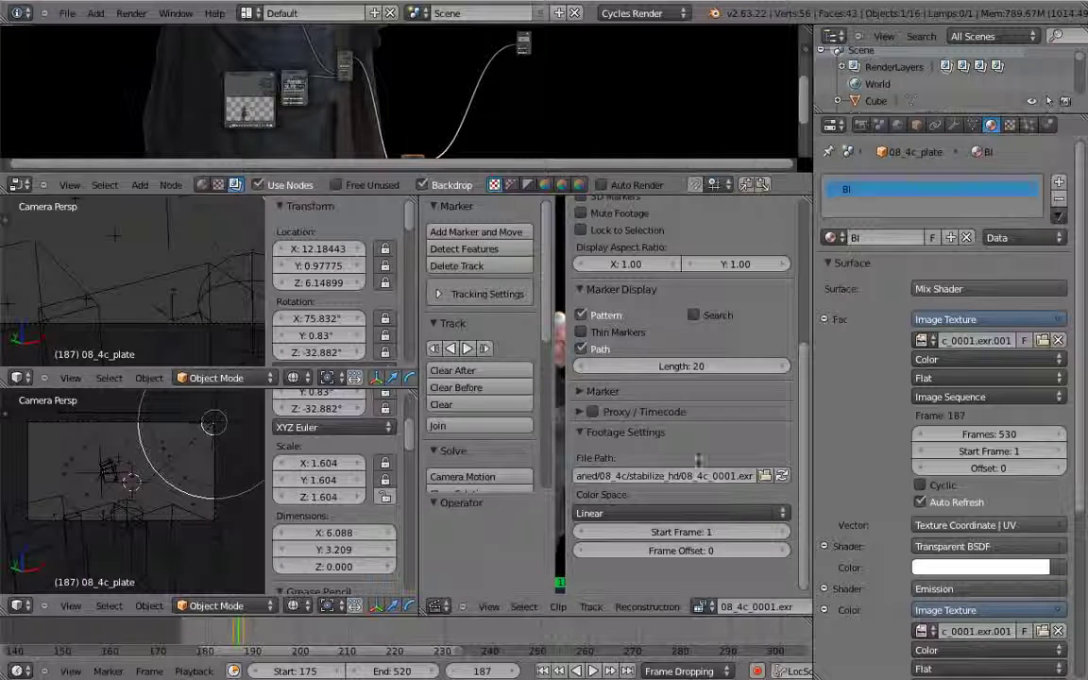
Switch the Movie Clip Editor to the 08_4c_00000.exr clip and check its tracks and footage settings in a maximized view
click(700, 606)
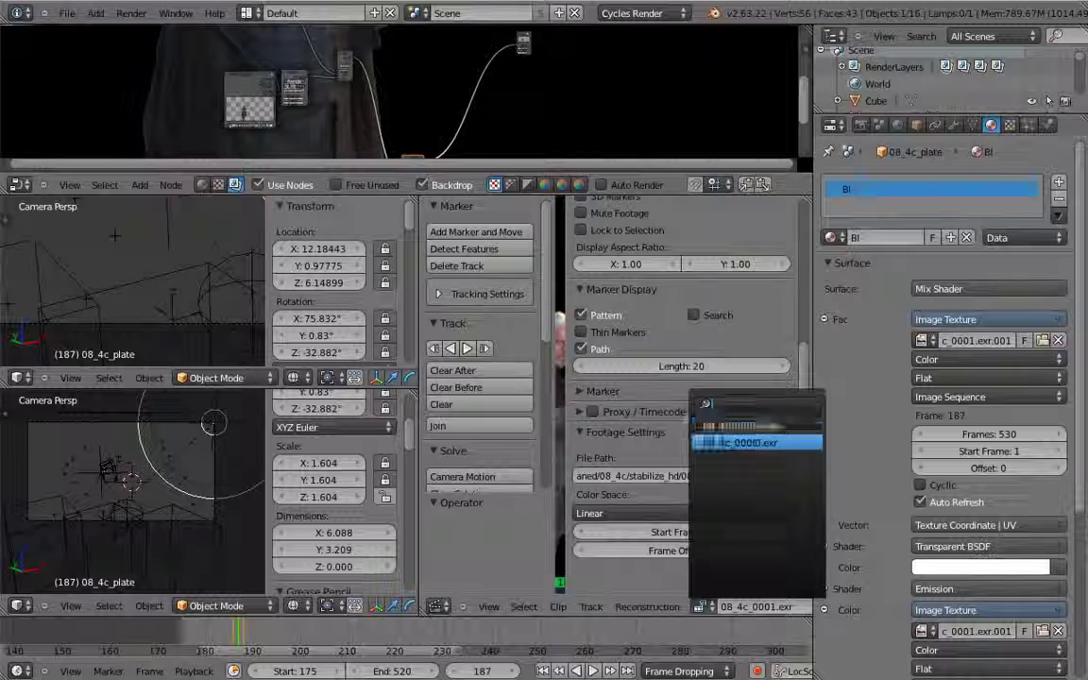
click(723, 426)
key(ctrl+Up)
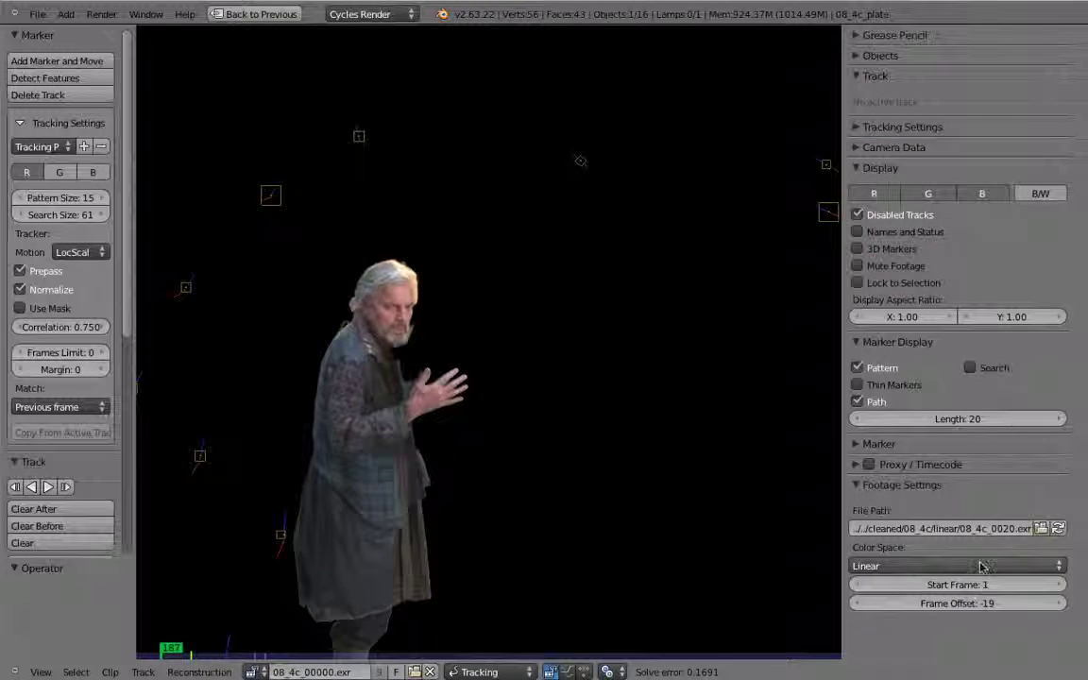
key(ctrl+Up)
Examine the compositing nodes in a maximized Node Editor, following the render layers, color correction and movie clip branches, and restore the layout
key(ctrl+Up)
middle_drag(512, 317, 744, 389)
scroll(566, 303, up, 3)
middle_drag(233, 246, 187, 227)
scroll(378, 265, down, 4)
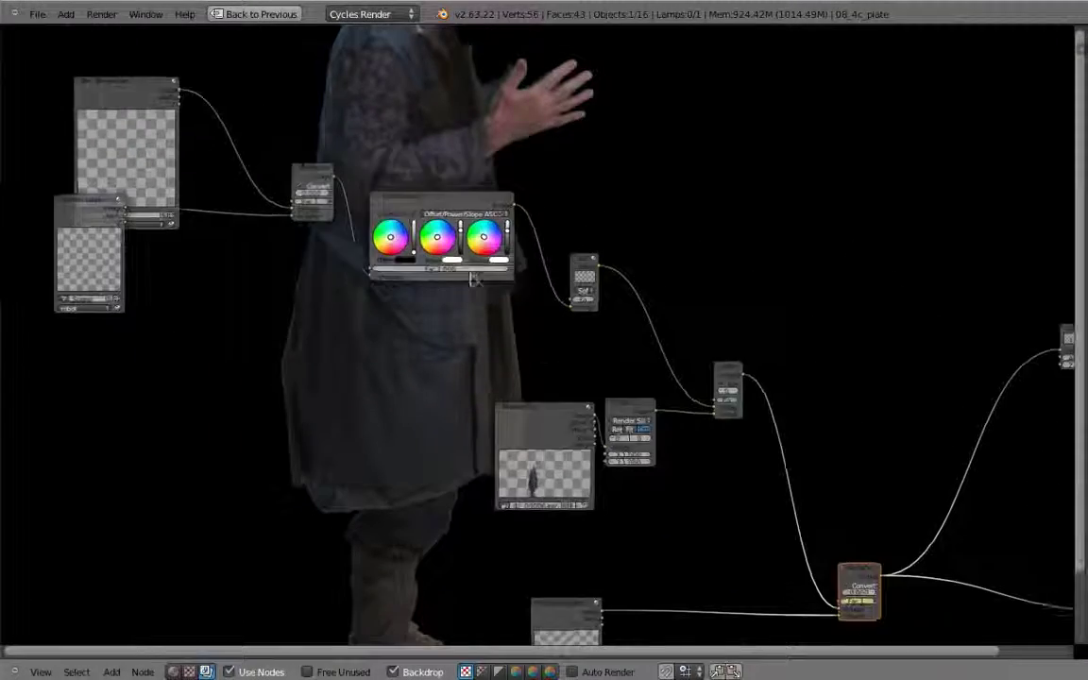
middle_drag(487, 312, 360, 247)
key(ctrl+Up)
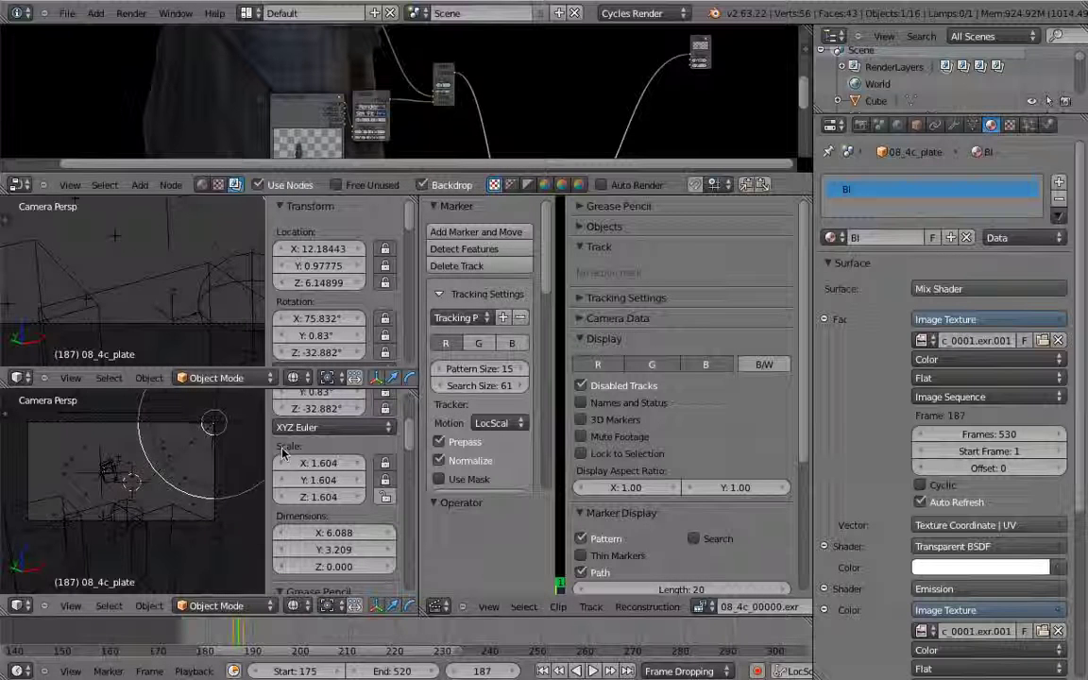
Render frame 187 and preview the Color Balance node's output in the maximized compositor backdrop
key(F12)
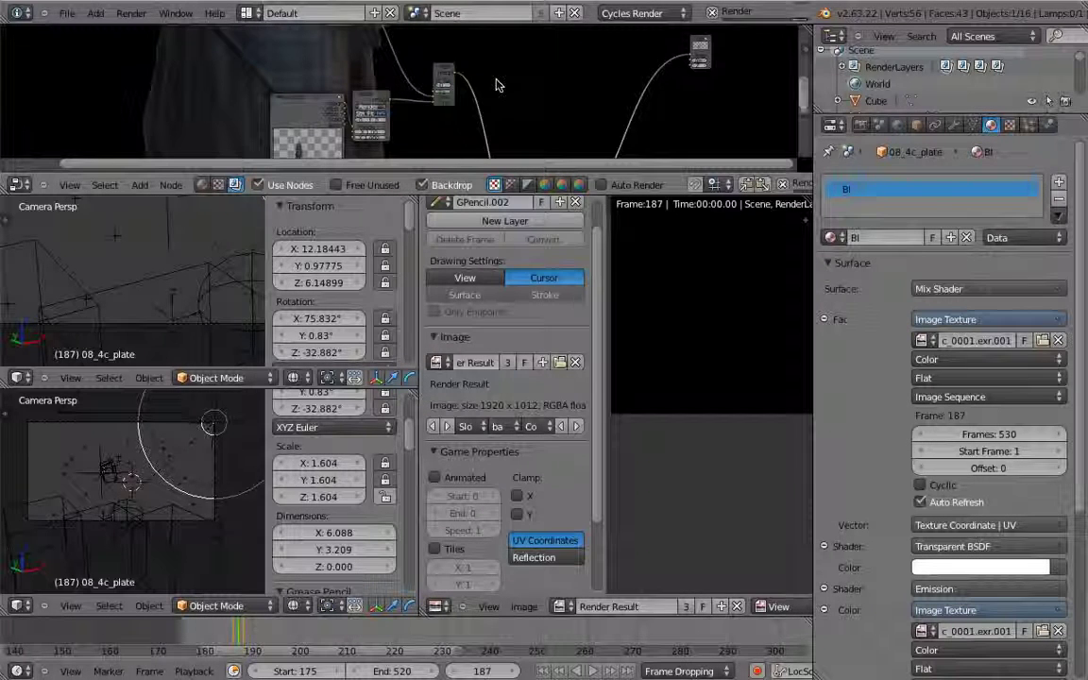
key(ctrl+Up)
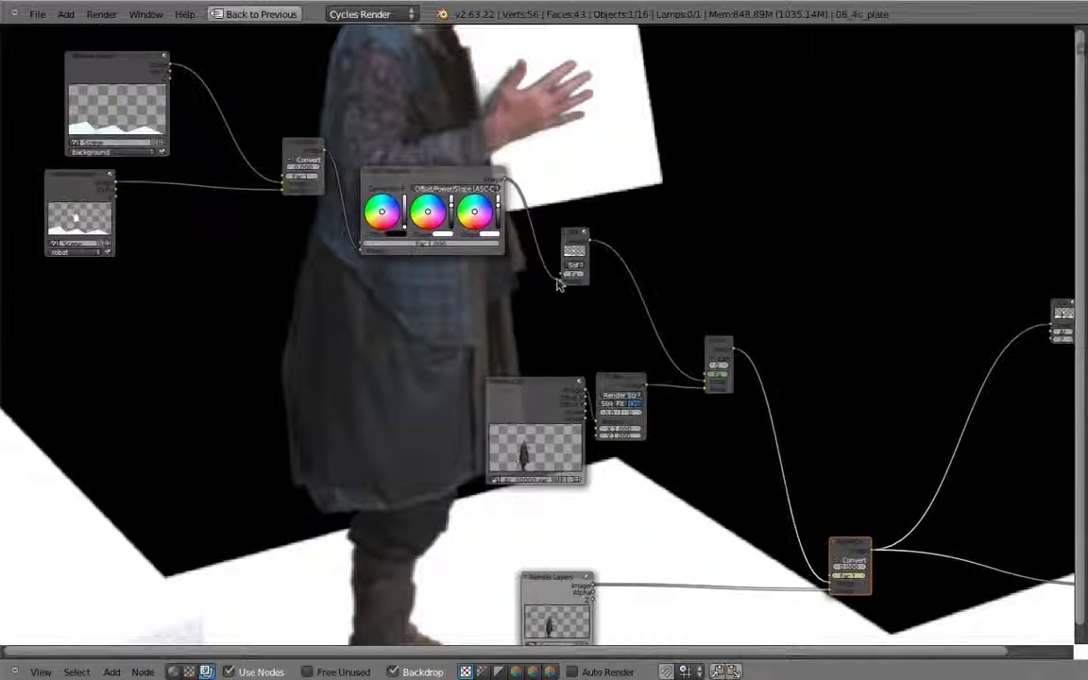
scroll(559, 285, down, 7)
scroll(444, 265, up, 5)
ctrl+shift+click(510, 259)
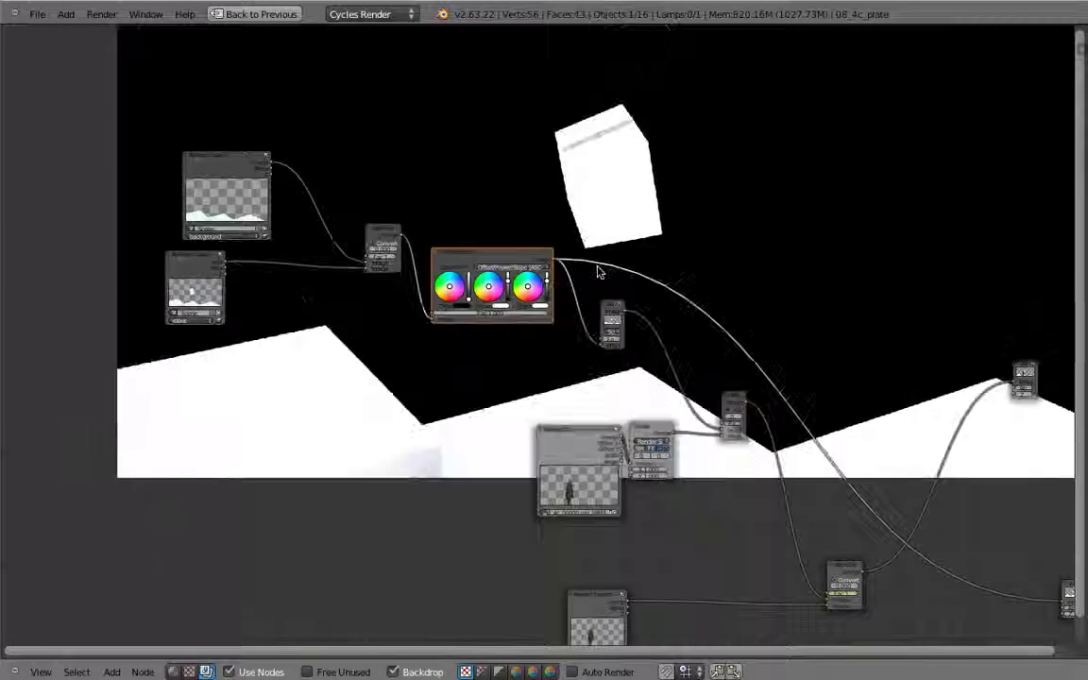
Preview the outputs of the movie clip's Scale node, the clip Render Layers node and the Alpha Over nodes in the backdrop
scroll(607, 354, up, 5)
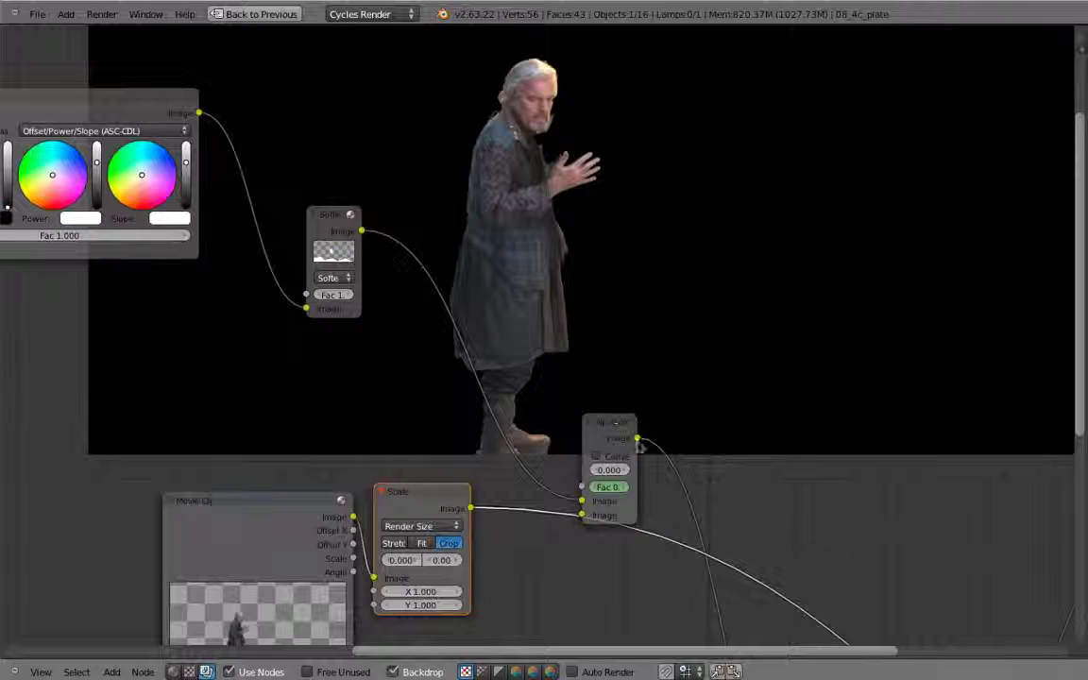
middle_drag(607, 422, 607, 322)
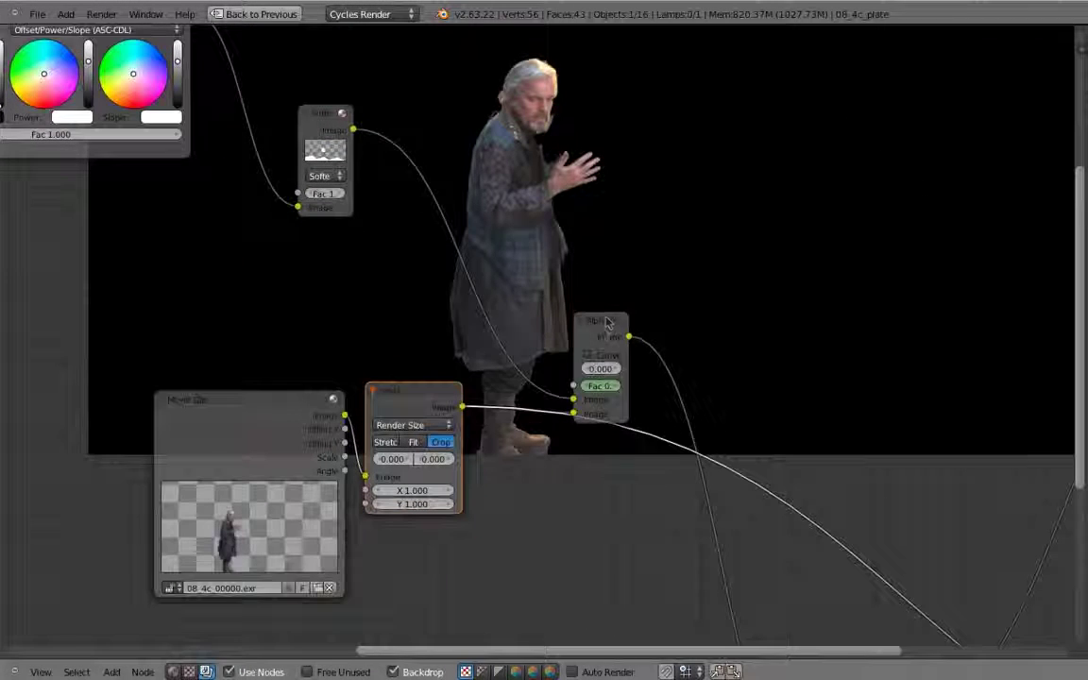
drag(606, 318, 600, 302)
drag(620, 397, 648, 398)
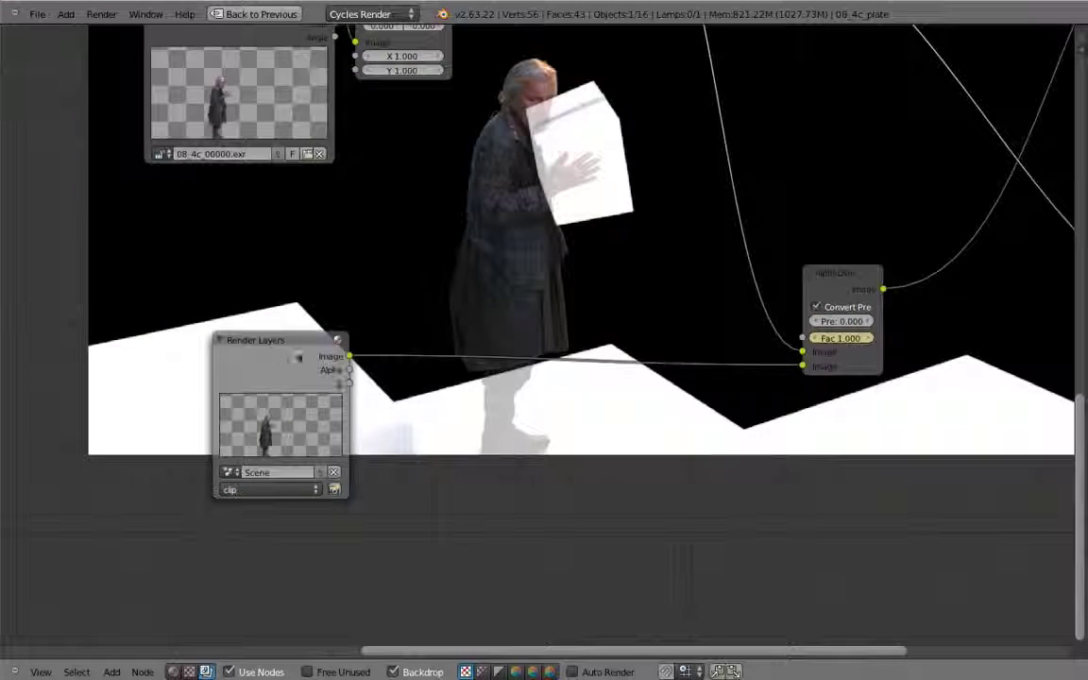
click(252, 396)
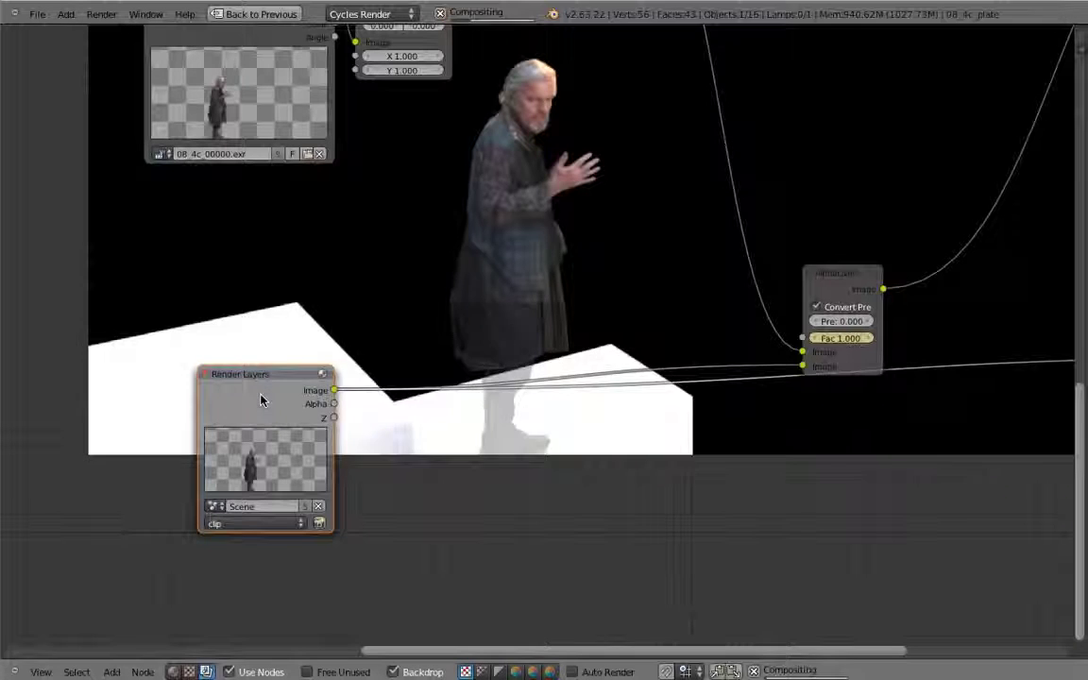
click(833, 283)
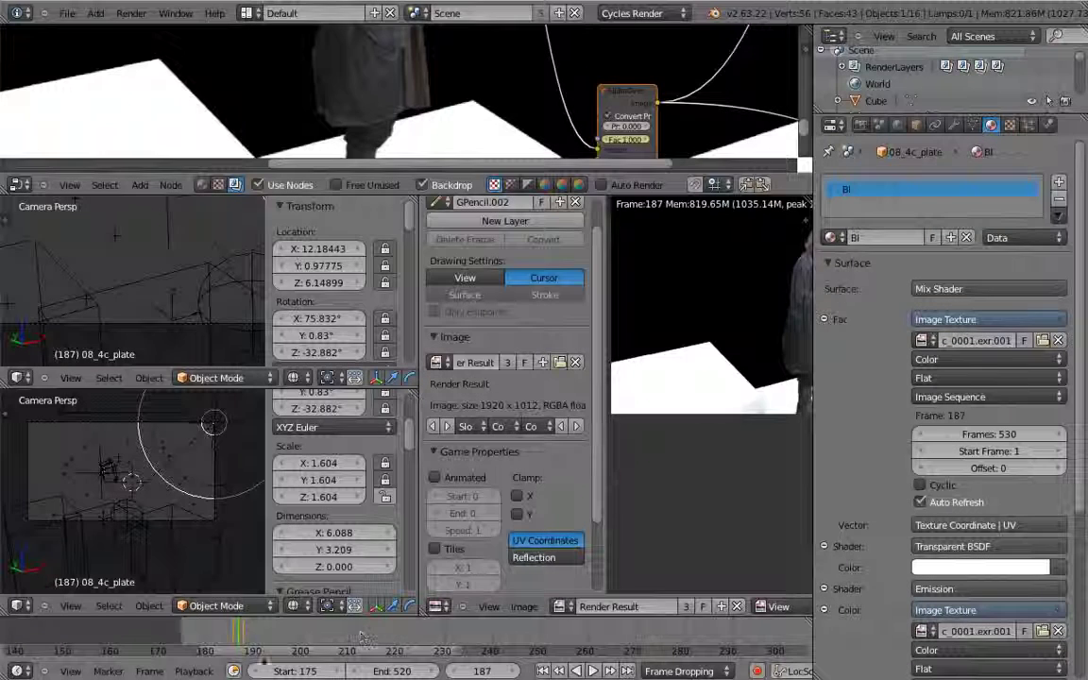
Go to frame 186 and preview the Alpha Over node that merges the scaled movie clip over the background
scroll(241, 639, up, 8)
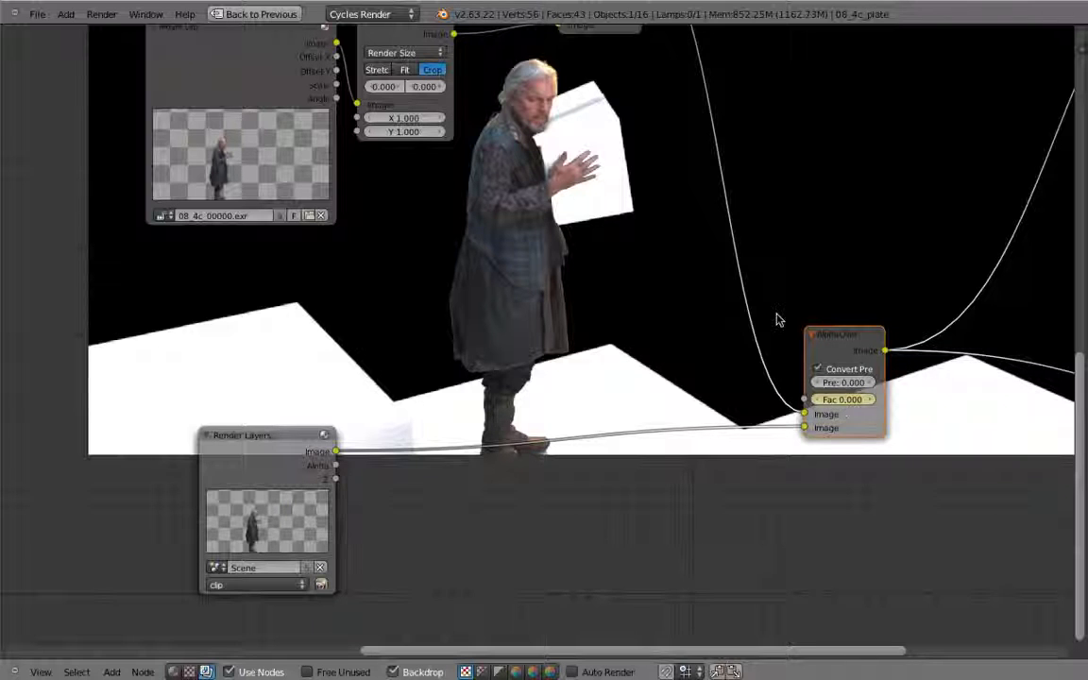
middle_drag(612, 280, 749, 464)
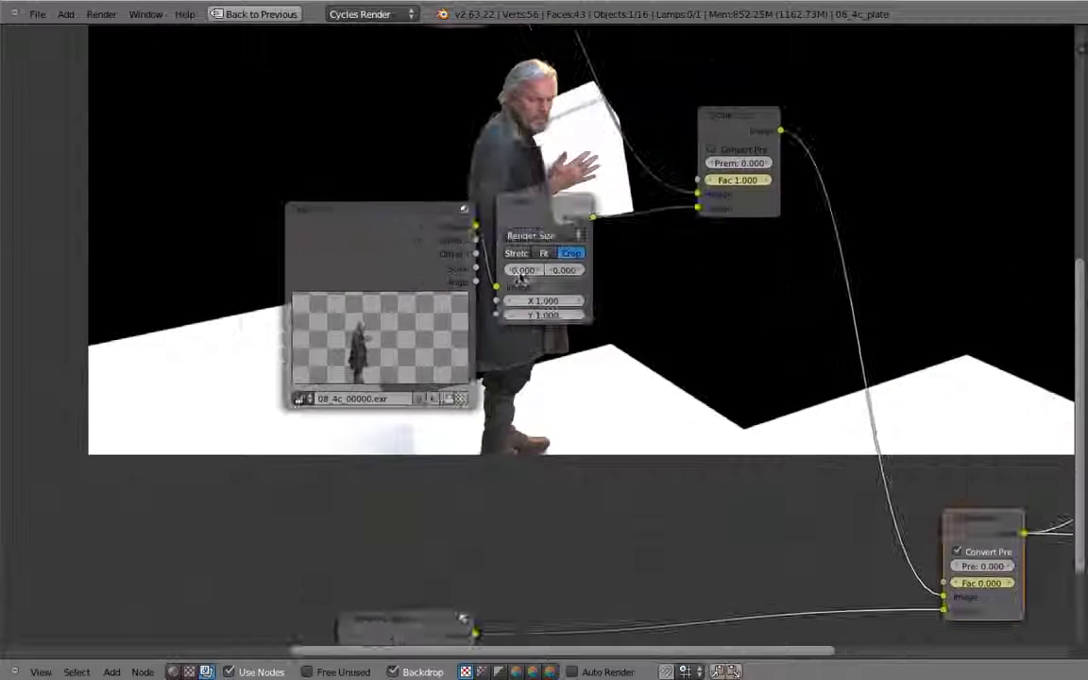
ctrl+shift+click(740, 125)
middle_drag(685, 282, 532, 430)
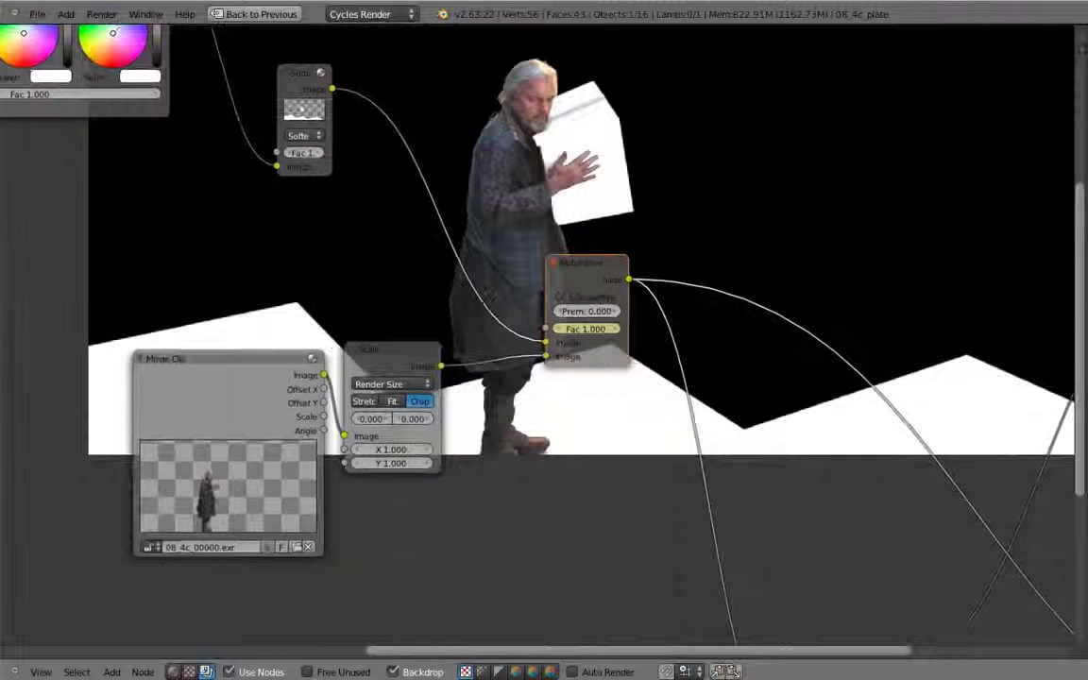
scroll(624, 330, down, 8)
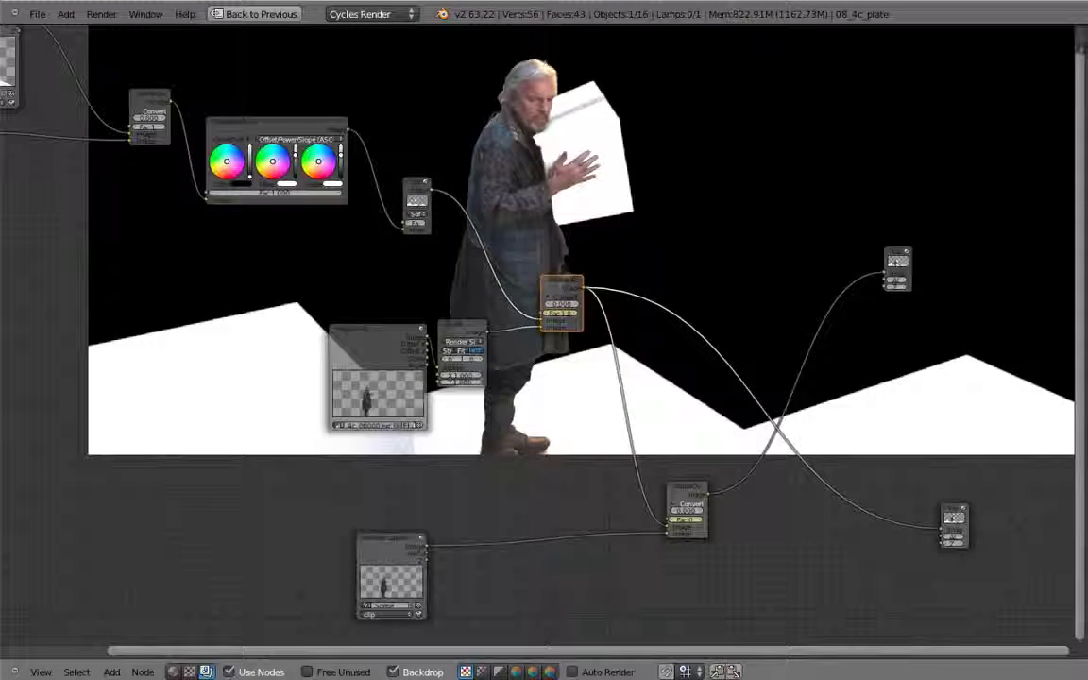
key(ctrl+Up)
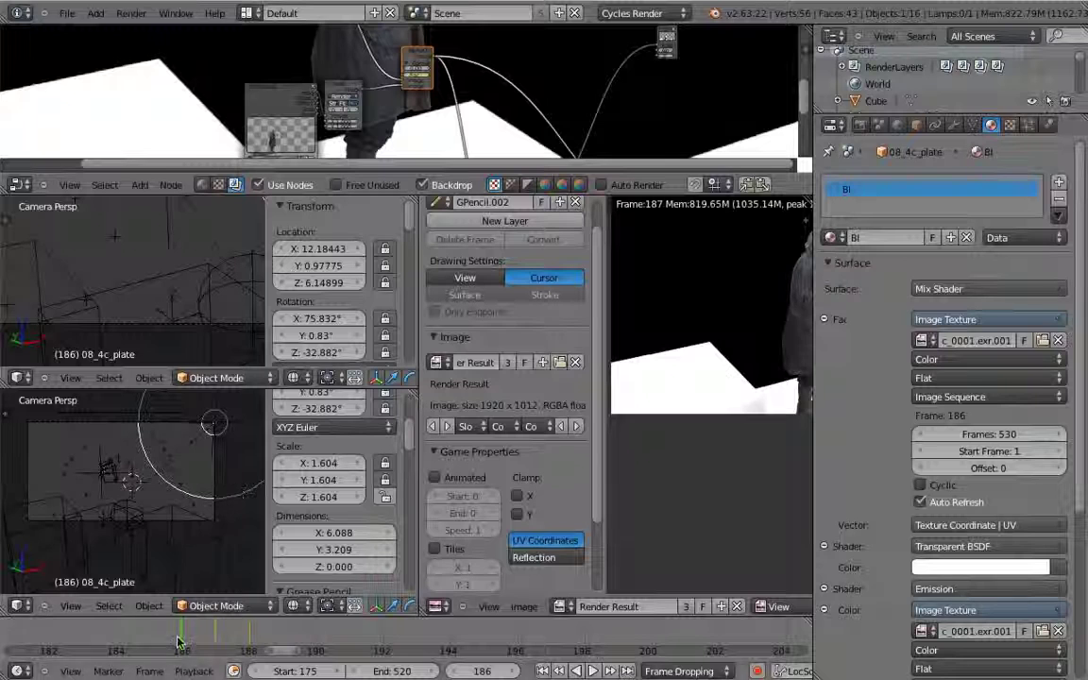
Compare the movie clip's Alpha Over output with the final Alpha Over that adds the clip render layer at frame 186
key(ctrl+Up)
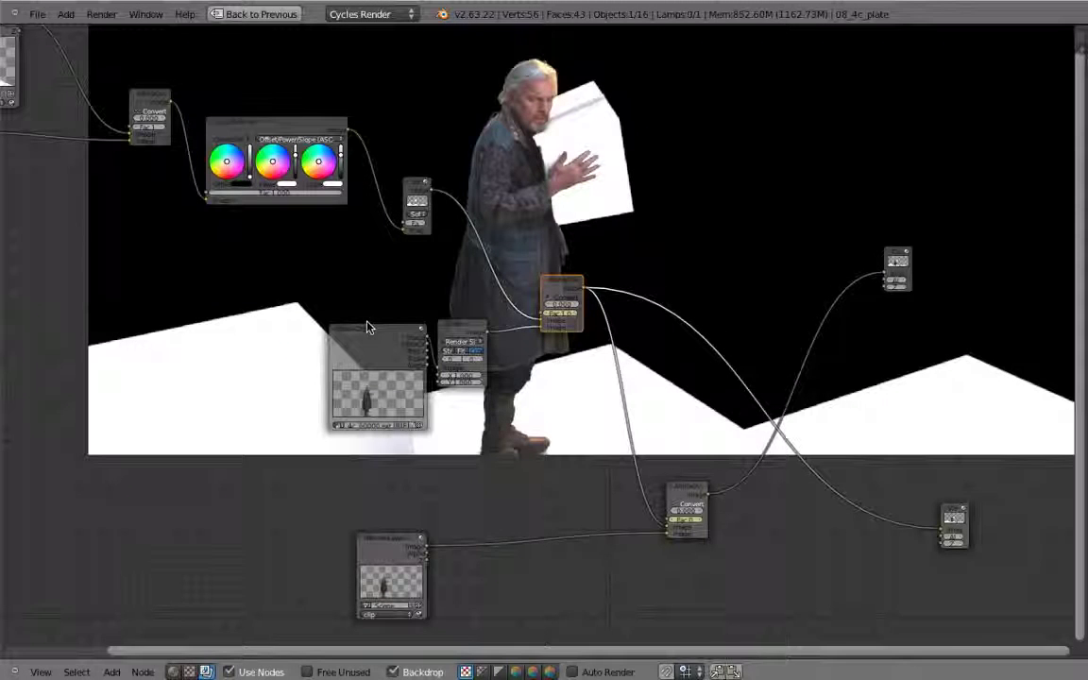
drag(358, 342, 354, 338)
click(555, 293)
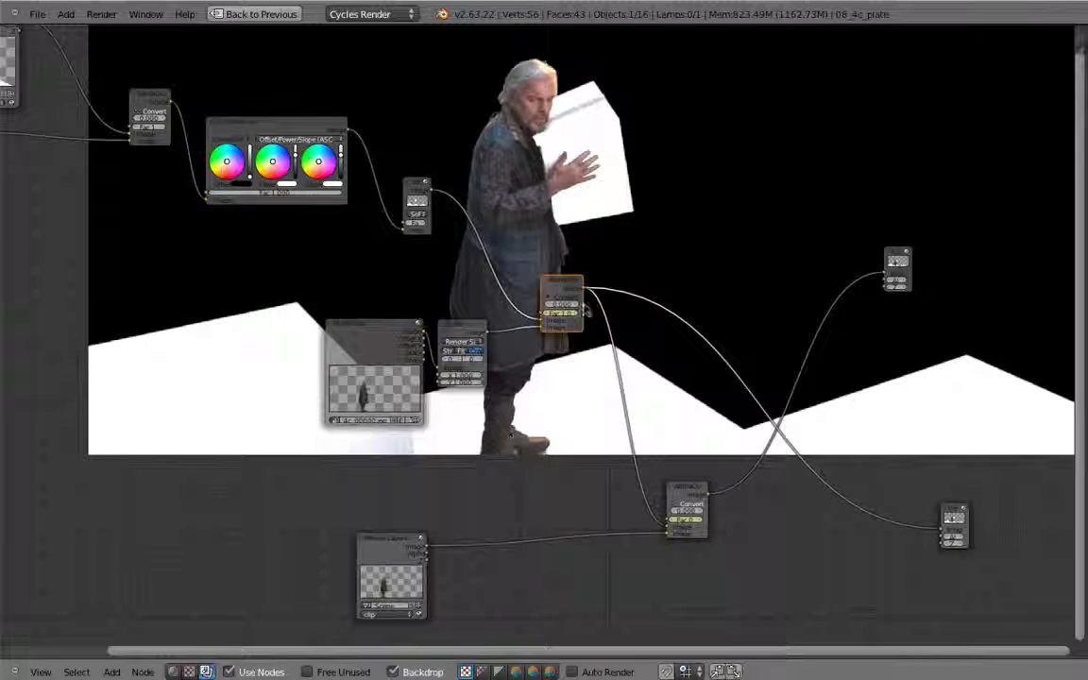
ctrl+shift+click(685, 492)
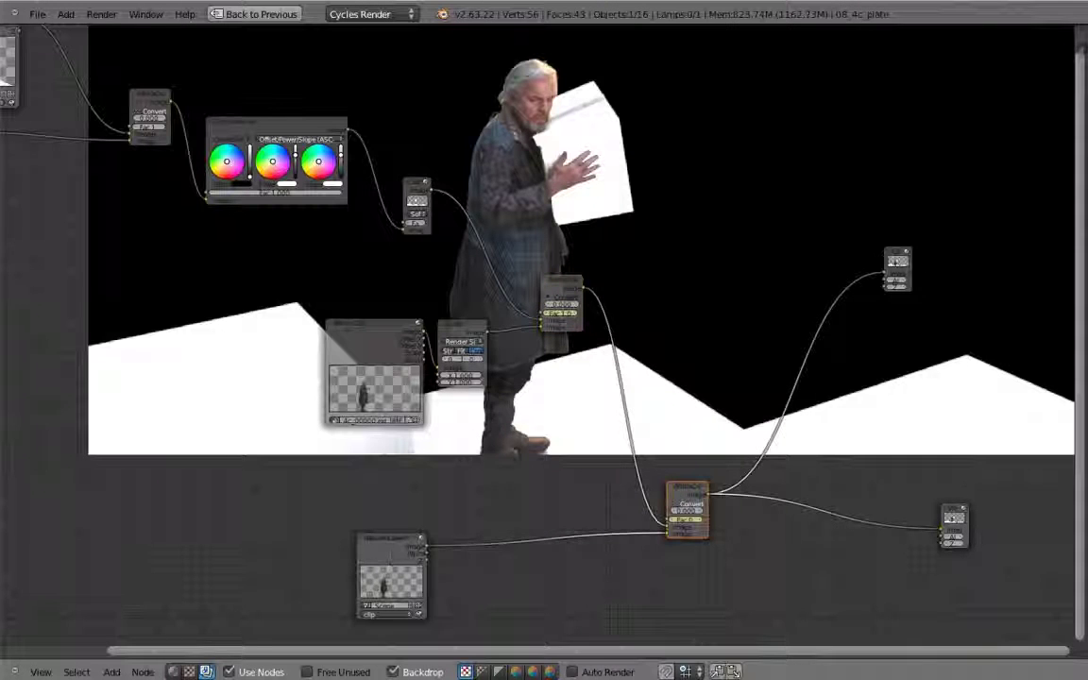
drag(408, 543, 418, 533)
key(ctrl+Up)
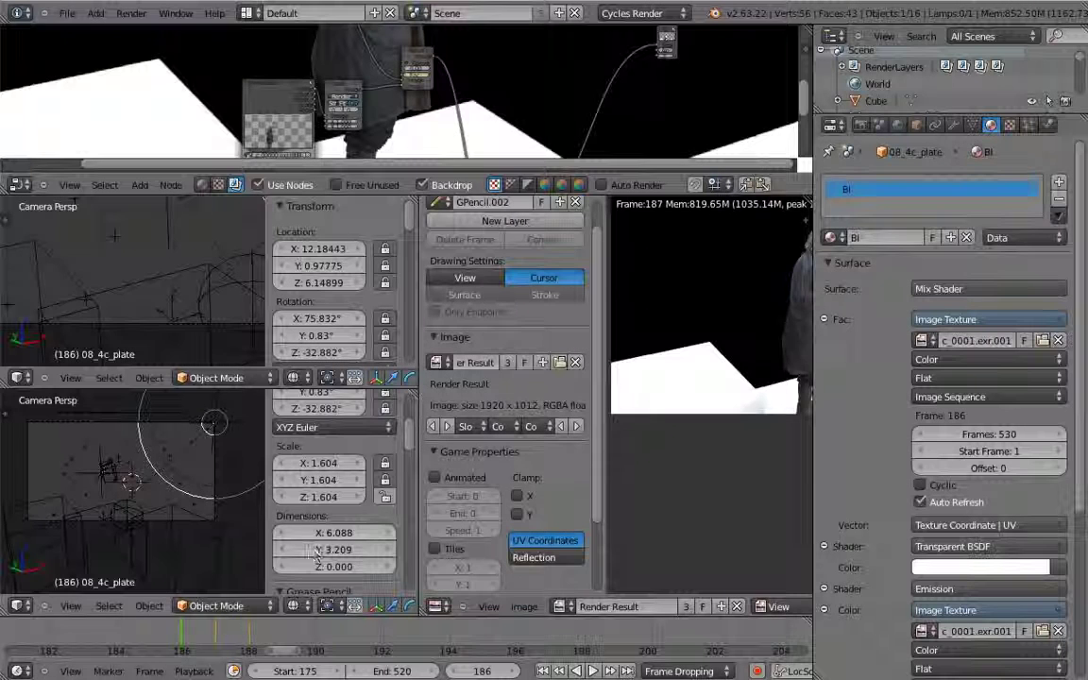
Examine the actor plate from outside the camera at frame 187, and narrow the Movie Clip Editor's properties region
click(216, 641)
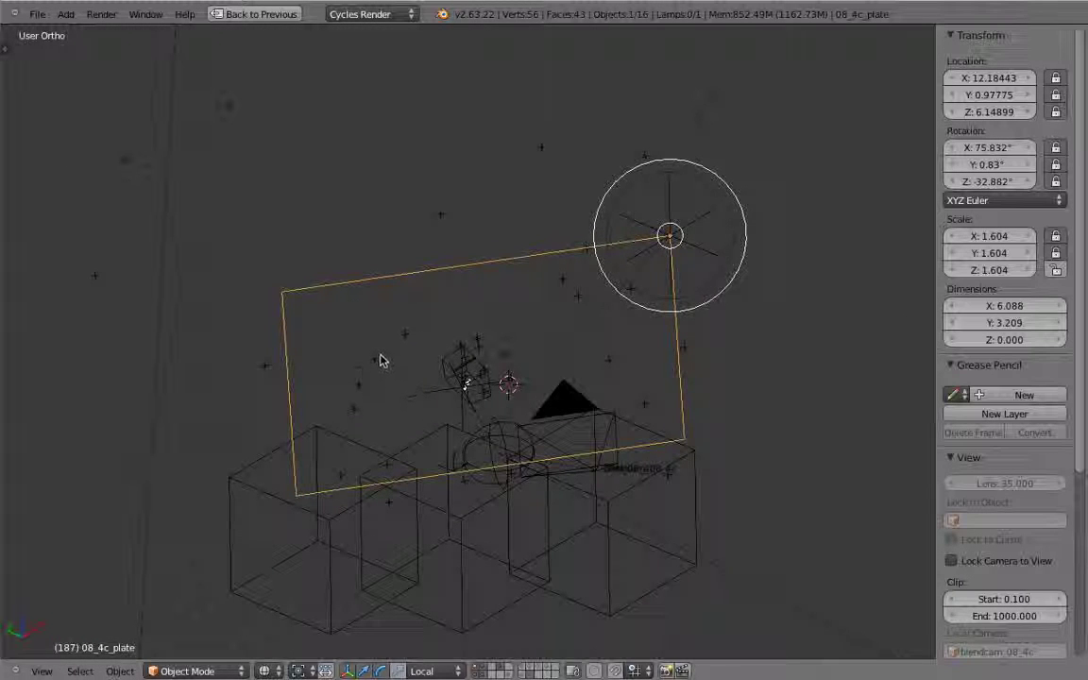
key(ctrl+Up)
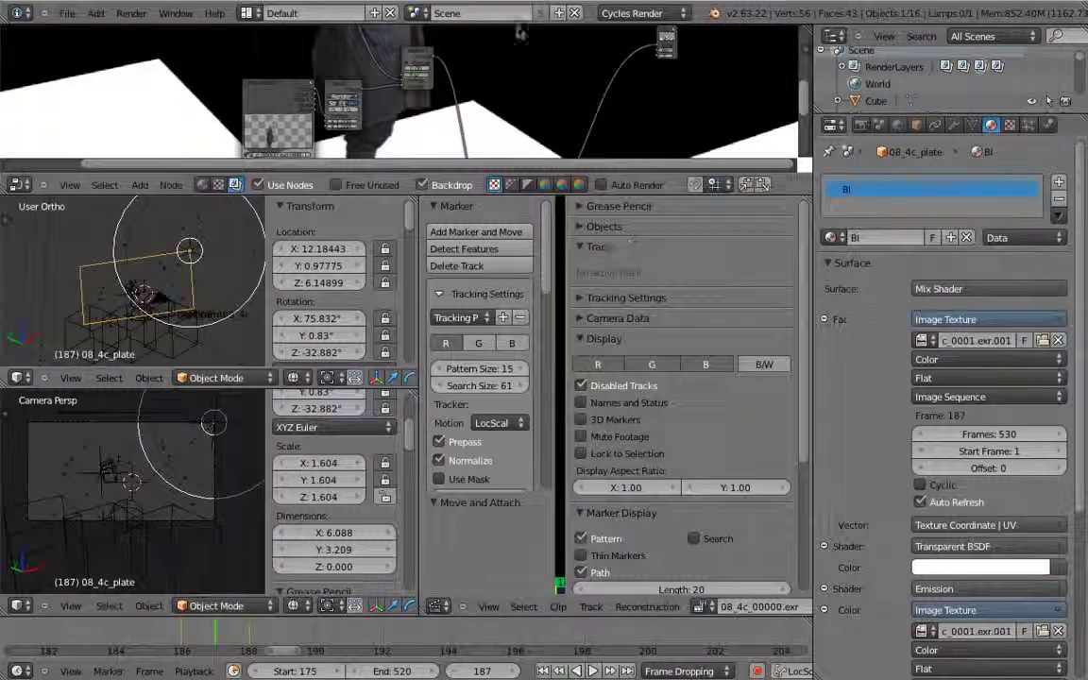
ctrl+middle_drag(574, 114, 561, 171)
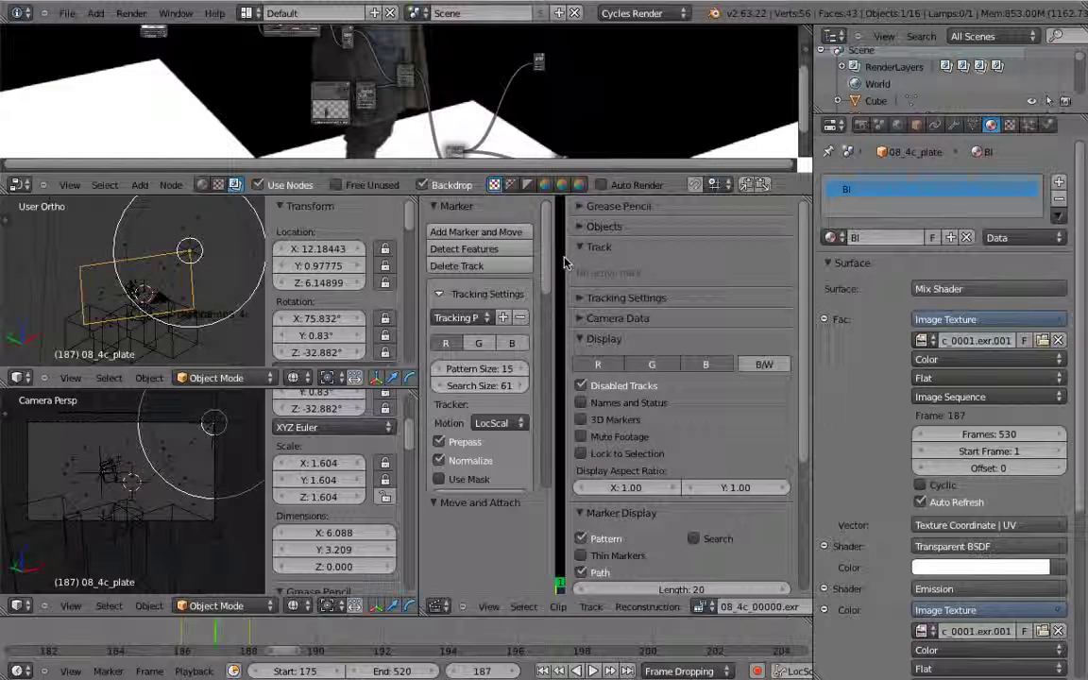
drag(564, 263, 629, 321)
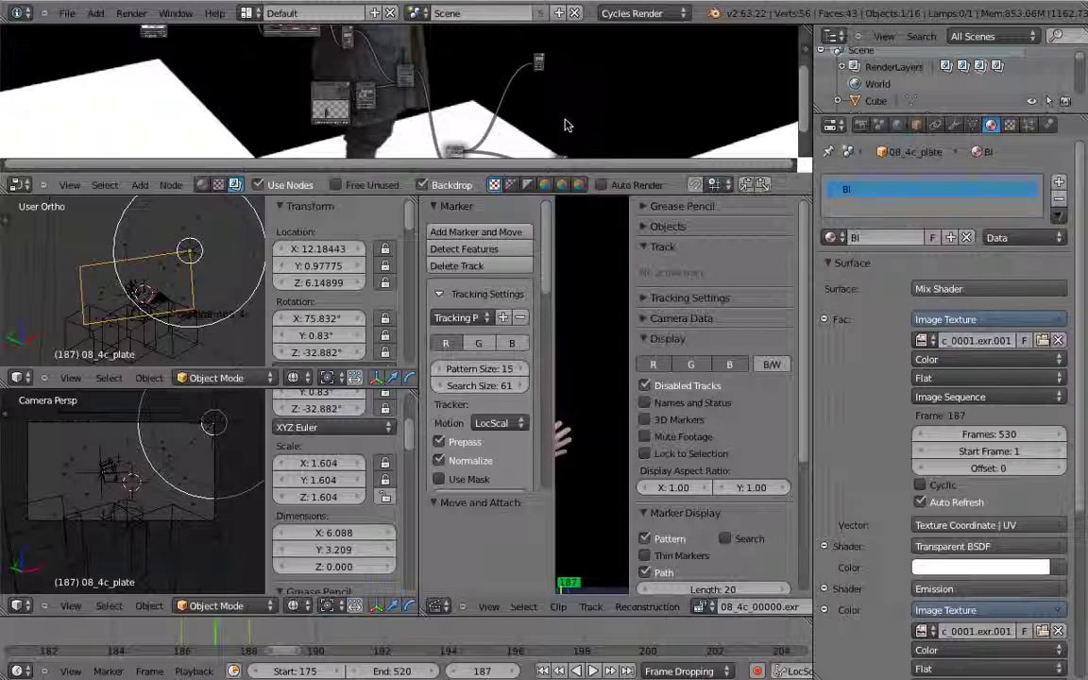
Open 08_4c.blend from the 08_4c scene folder and view its full scene from outside the camera in a maximized 3D view
key(ctrl+o)
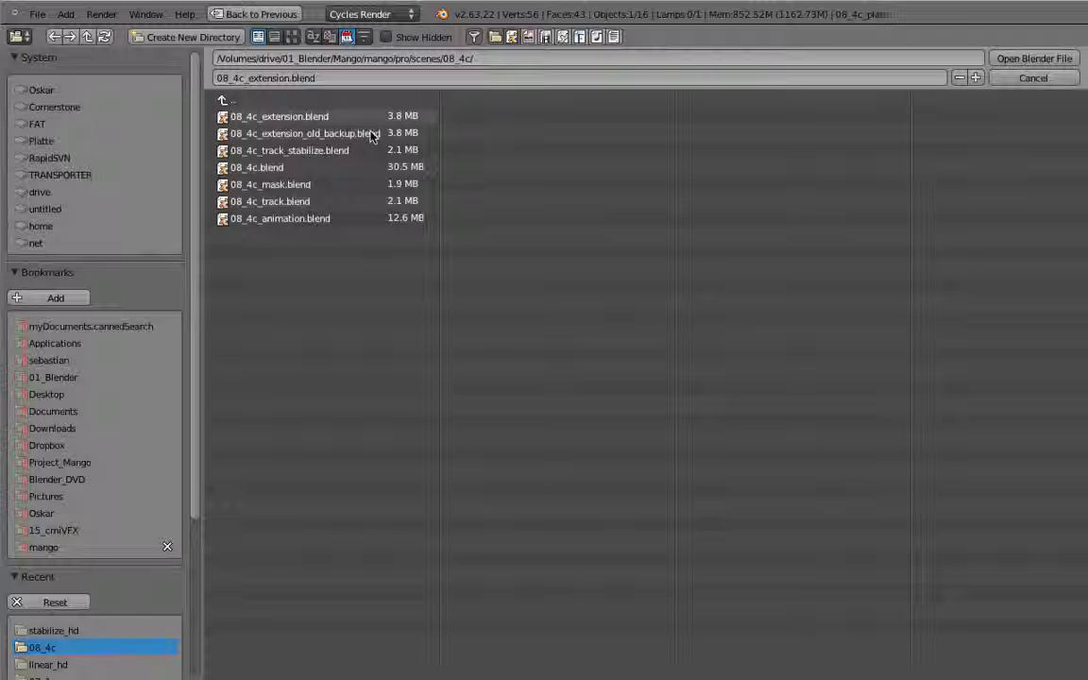
click(250, 168)
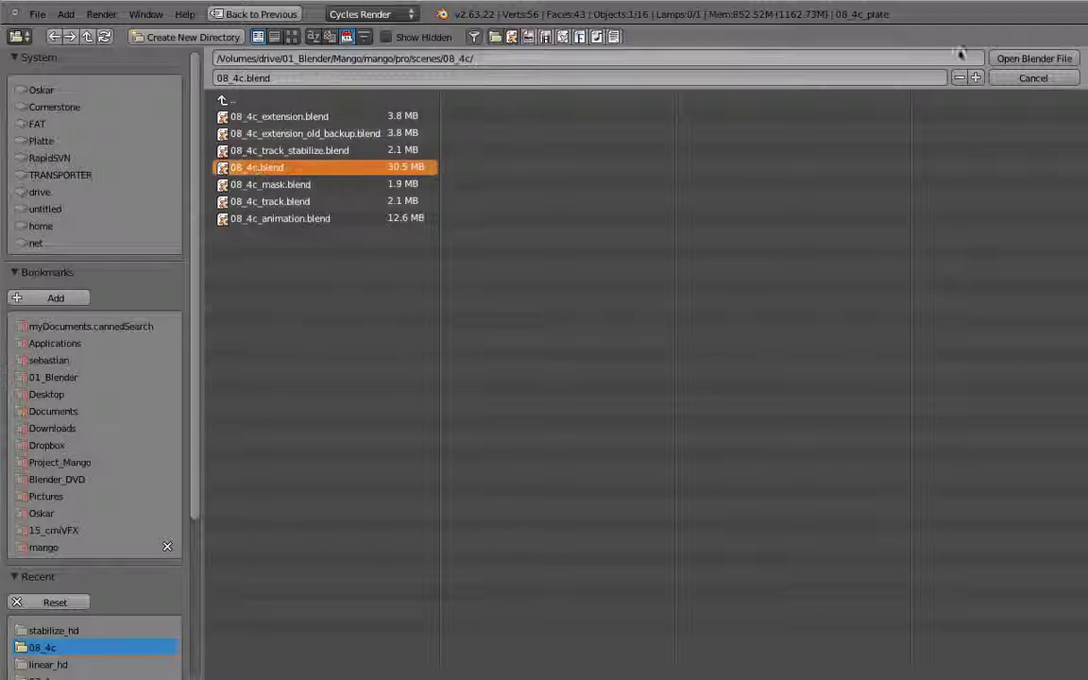
click(1034, 59)
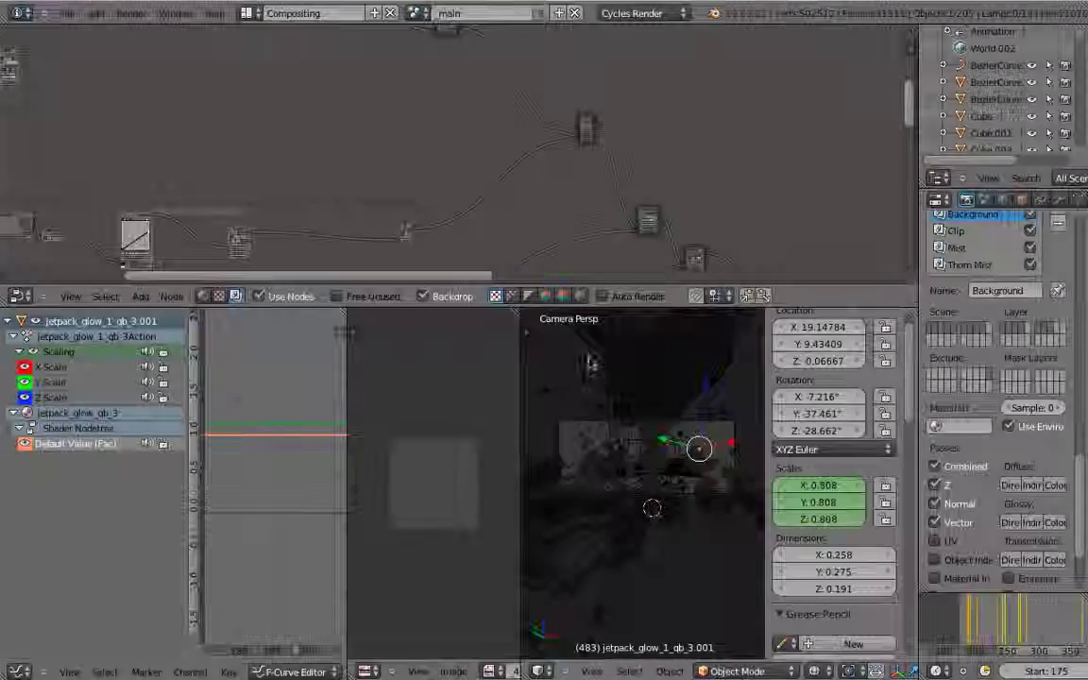
key(ctrl+Up)
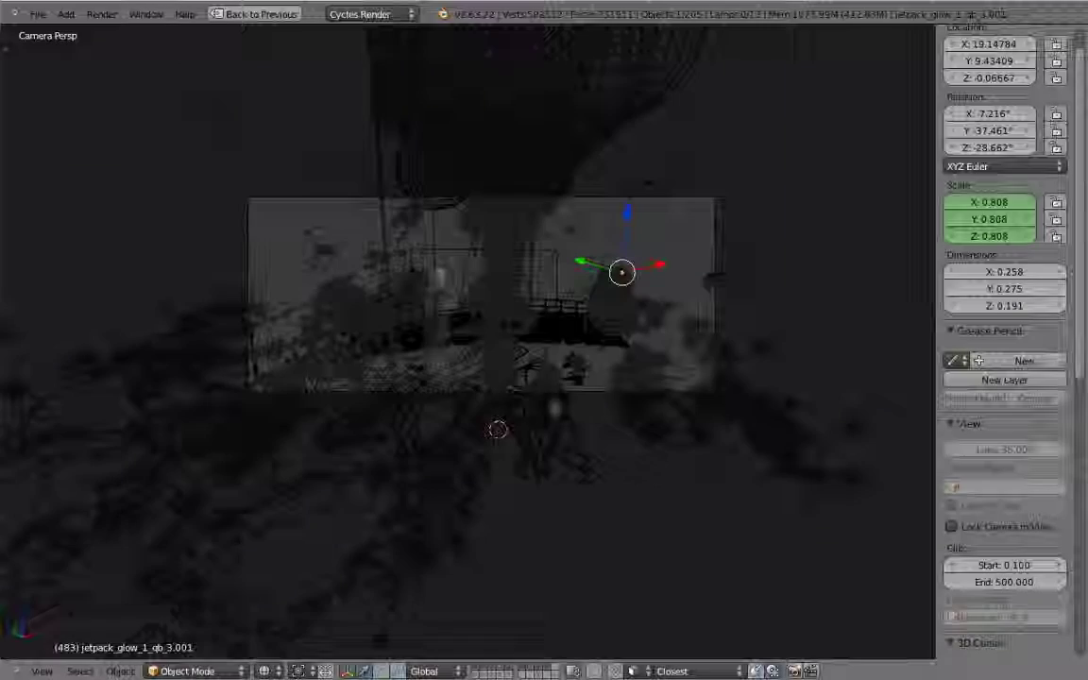
middle_drag(437, 311, 606, 294)
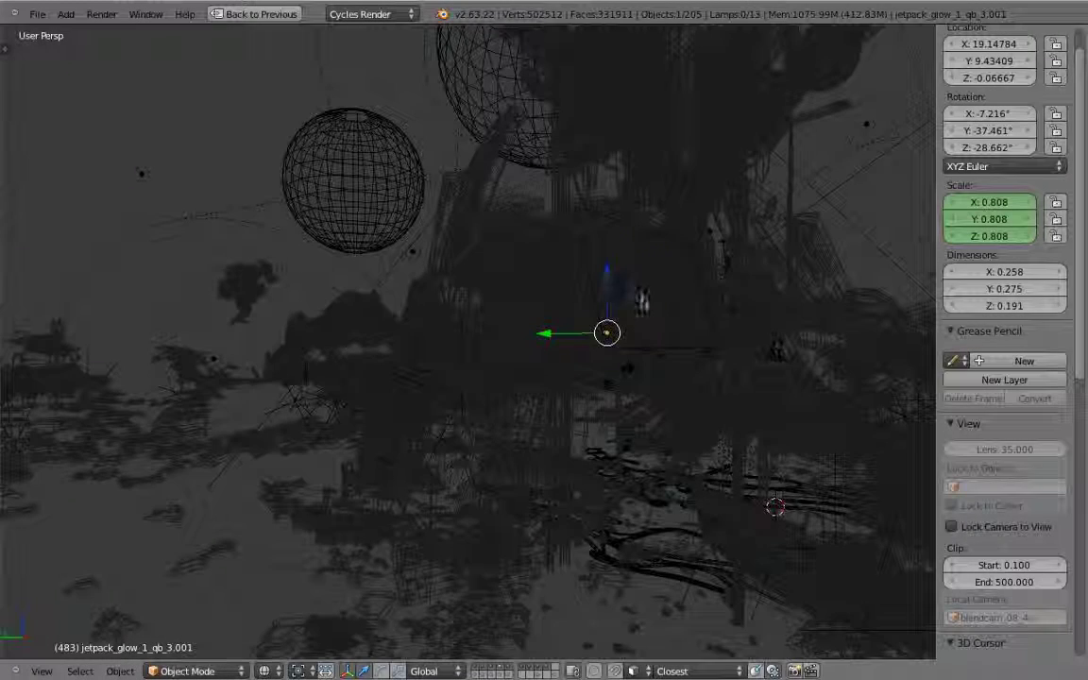
Select the 08_4c_thom_mist plane in the scene's wireframe and view it from another angle
right_click(582, 232)
right_click(582, 236)
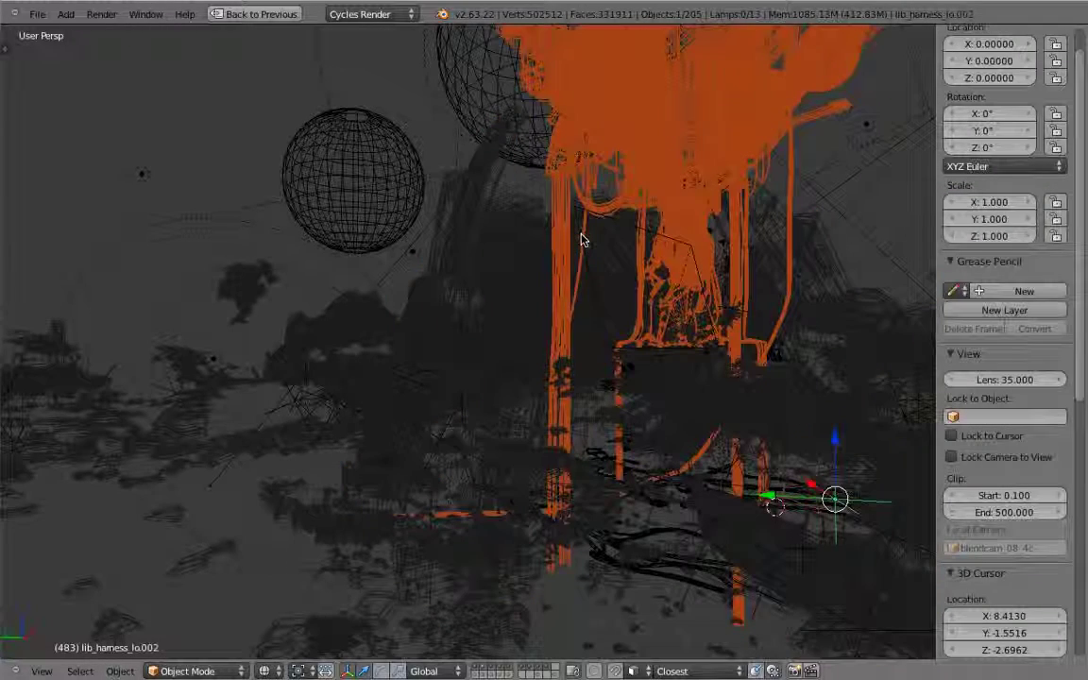
right_click(578, 231)
right_click(576, 232)
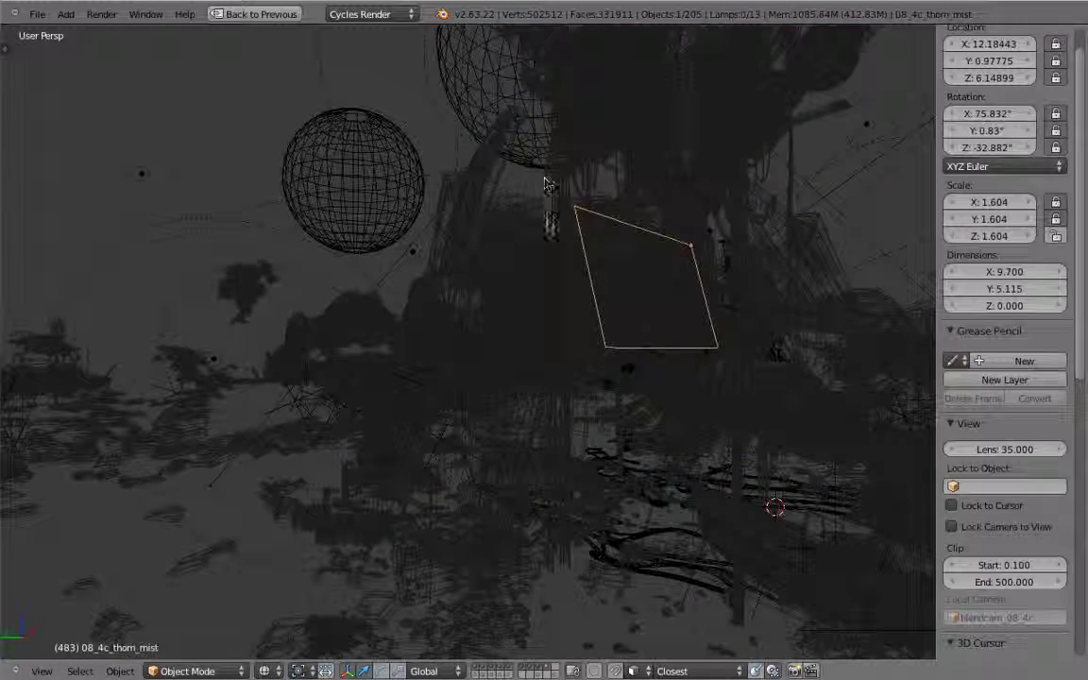
middle_drag(626, 327, 583, 236)
Show the mist plane's image sequence texture in a wider properties area and check its source files in the 08_4c/stabilize_hd folder
key(ctrl+Up)
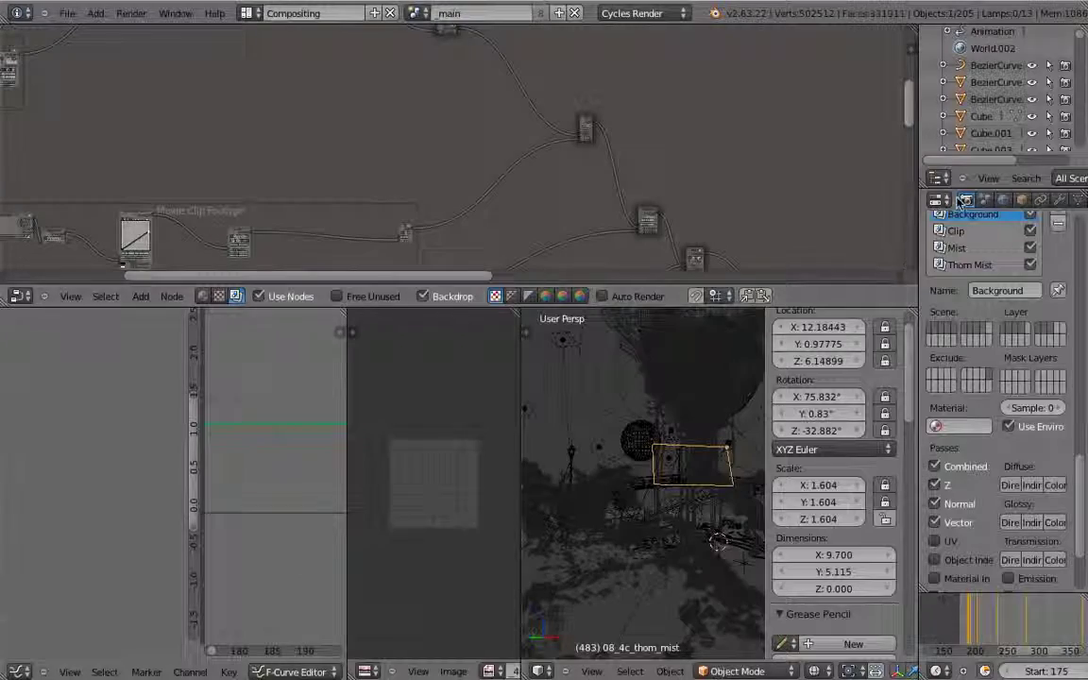
mouse_move(825, 216)
middle_down()
mouse_move(826, 113)
mouse_move(826, 198)
middle_up()
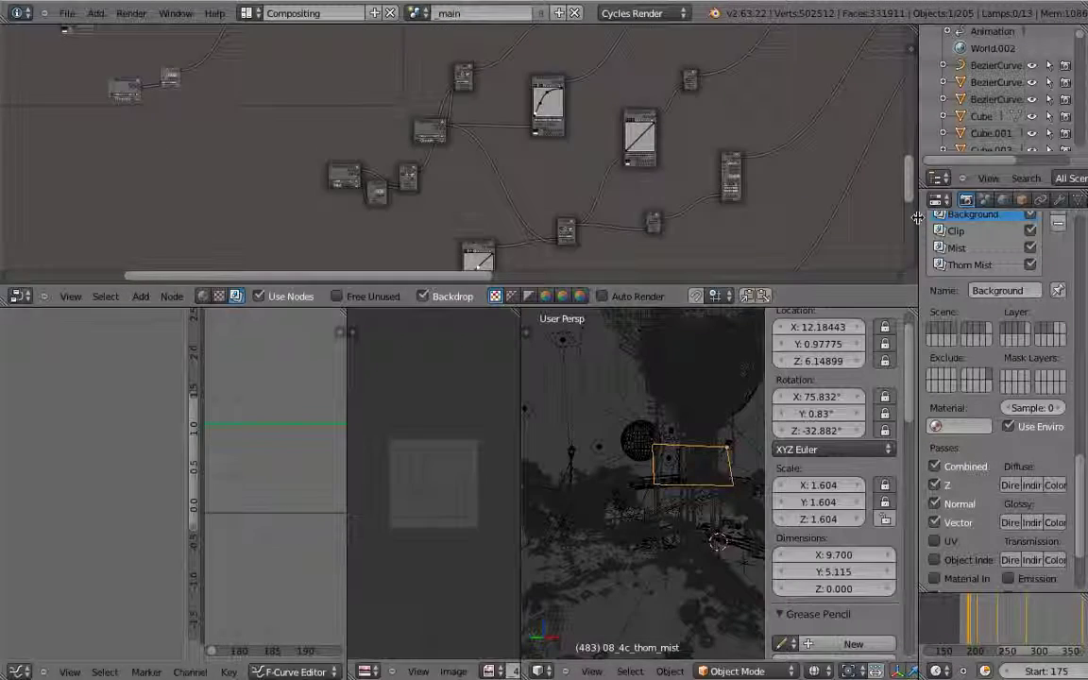
drag(914, 217, 815, 217)
click(1010, 200)
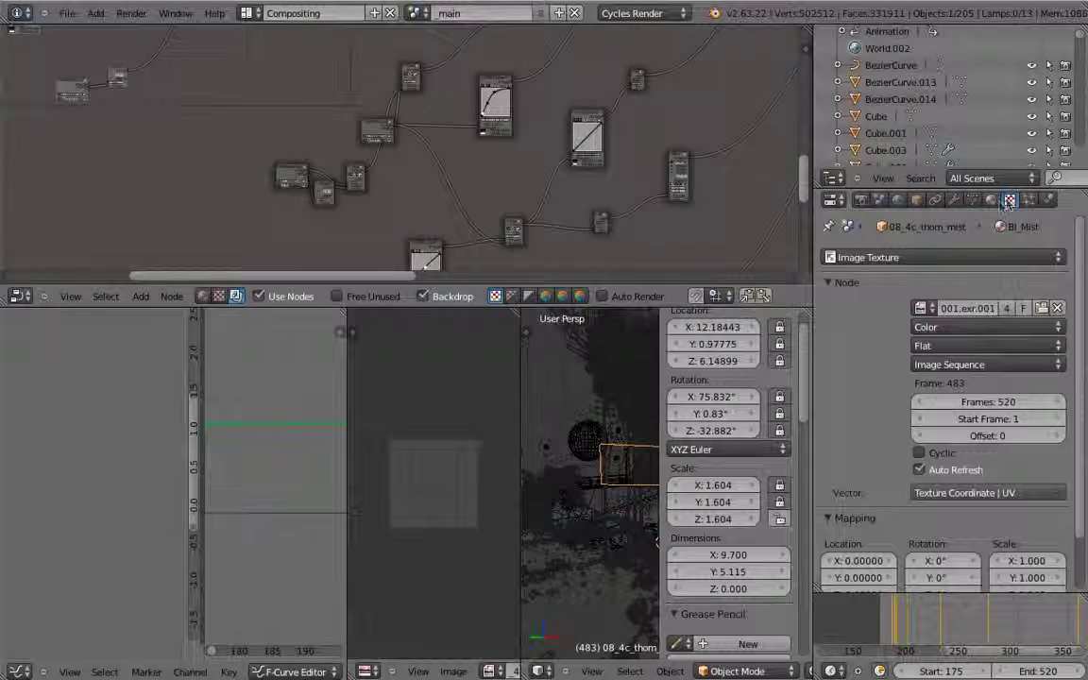
click(1042, 308)
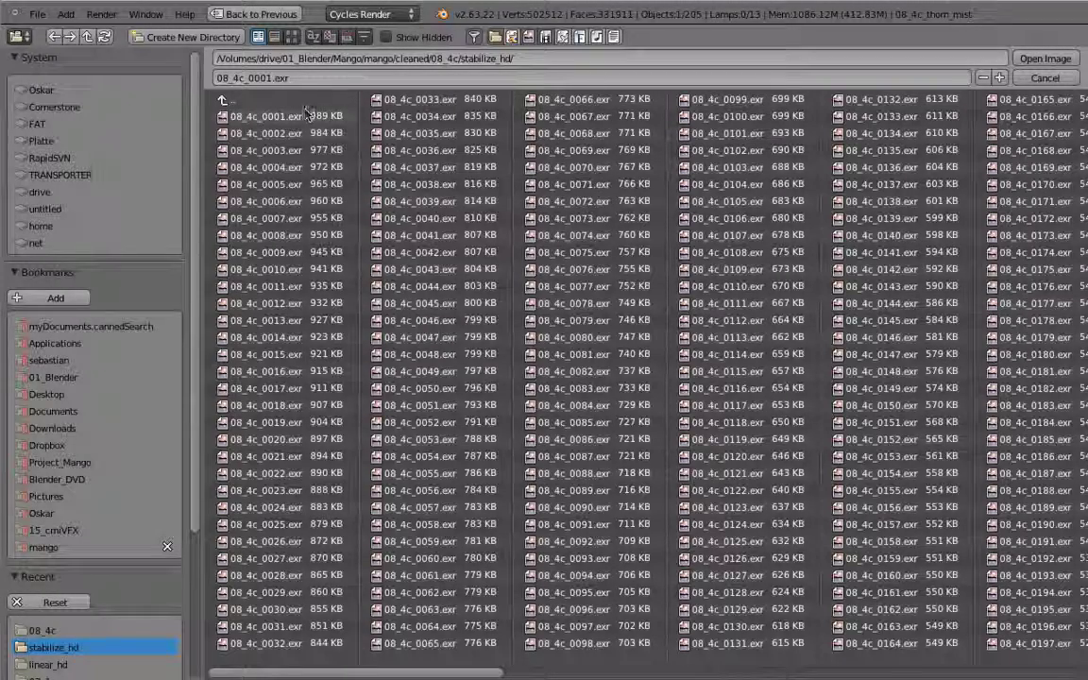
double_click(250, 116)
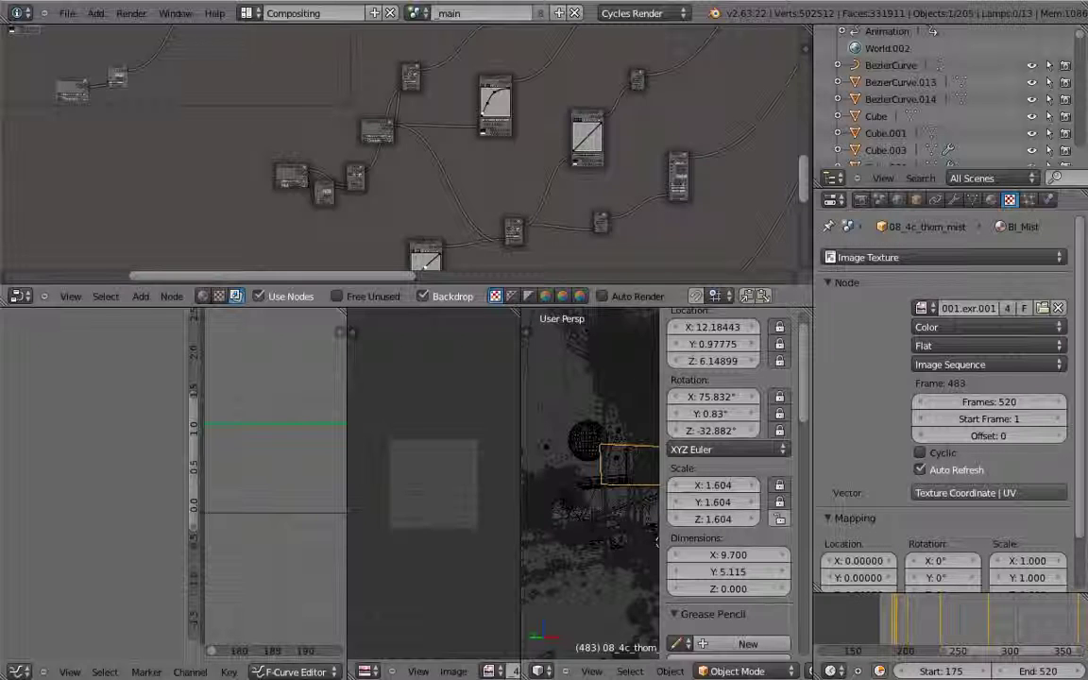
Widen and select the Alpha Over node with the animated factor that receives the movie clip footage
key(ctrl+Up)
scroll(543, 259, down, 9)
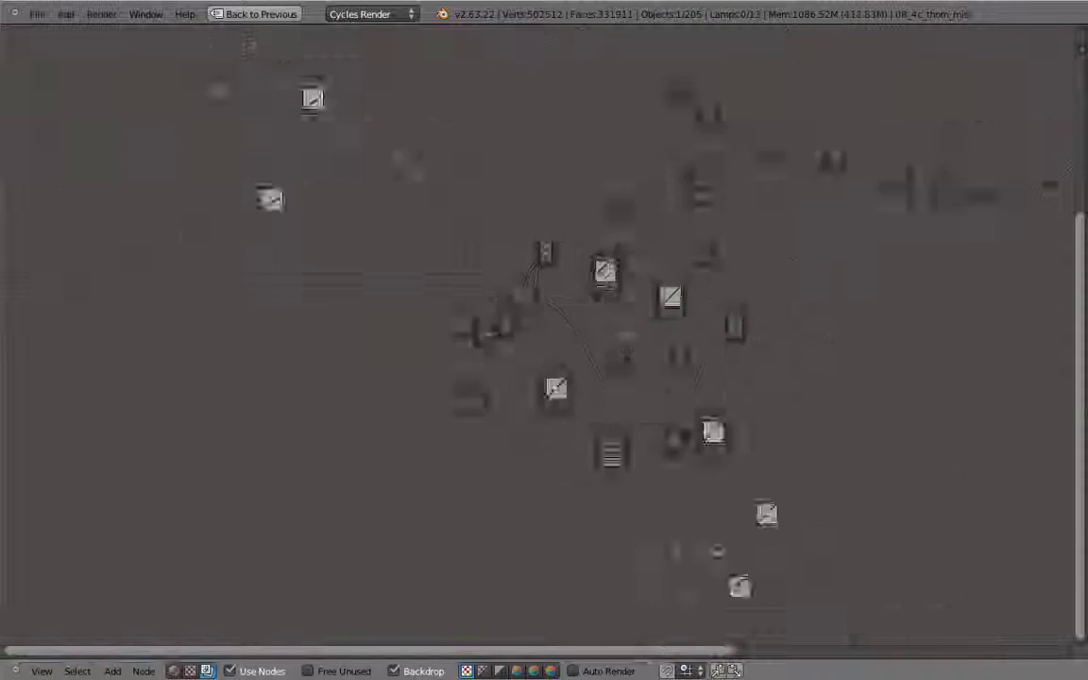
middle_drag(538, 203, 424, 322)
scroll(482, 182, up, 5)
middle_drag(481, 179, 477, 168)
scroll(476, 167, up, 8)
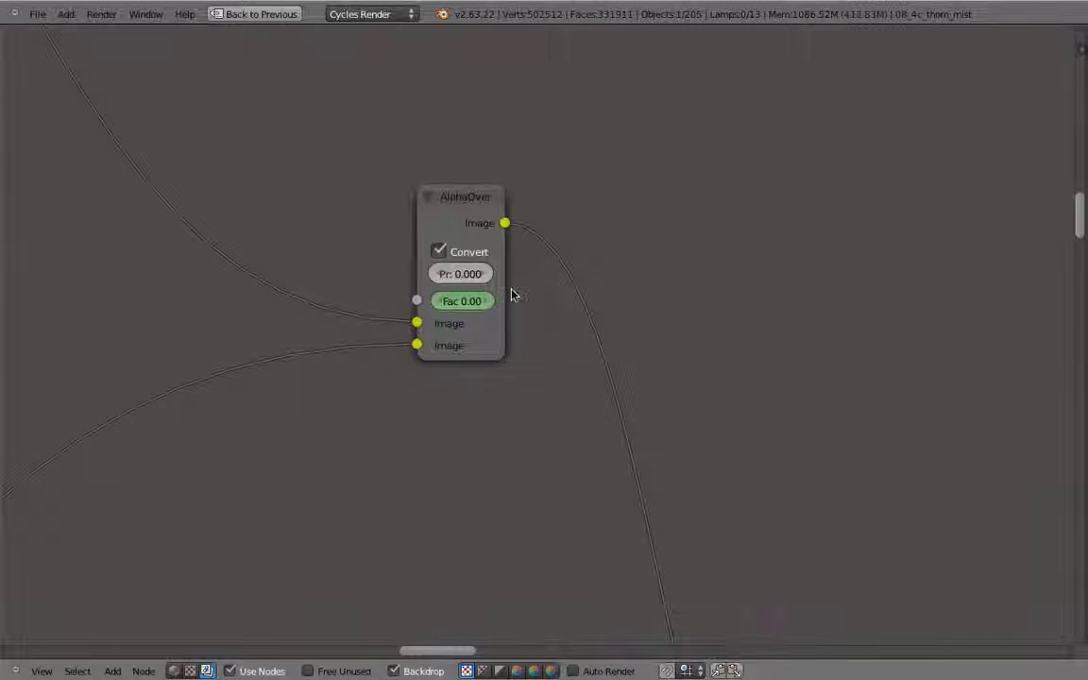
drag(505, 287, 552, 286)
drag(498, 204, 522, 200)
Examine the Movie Clip Footage chain from the clip through Alpha Convert, RGB Curves and Scale to the sharpen filter
scroll(548, 293, down, 6)
middle_drag(283, 453, 967, 237)
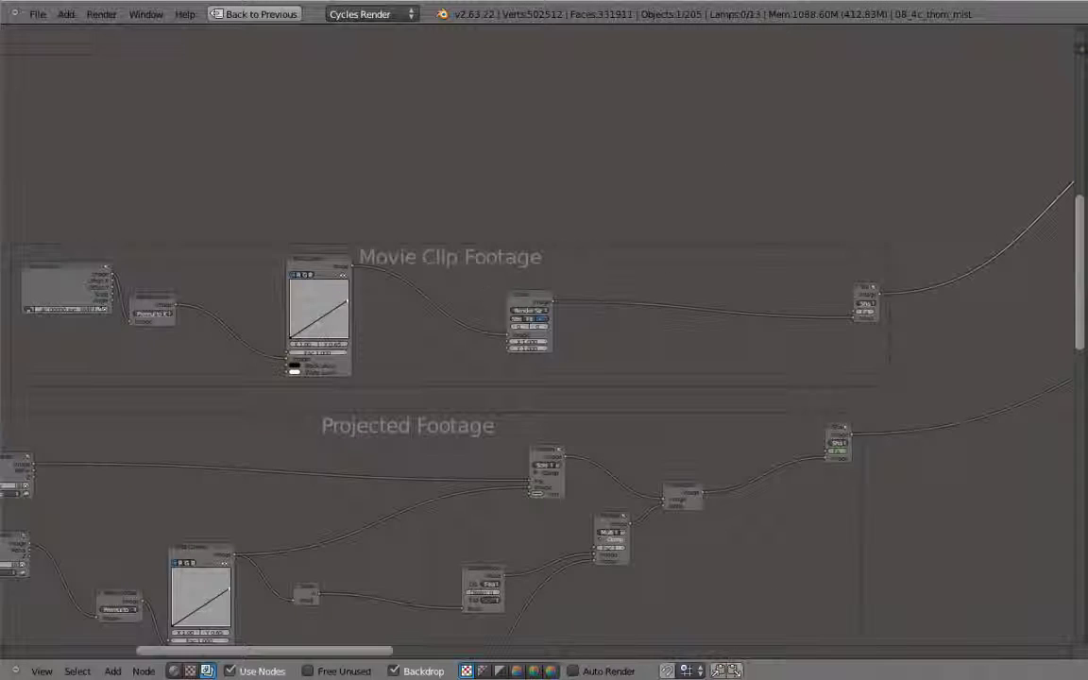
scroll(341, 305, up, 4)
middle_drag(323, 317, 748, 288)
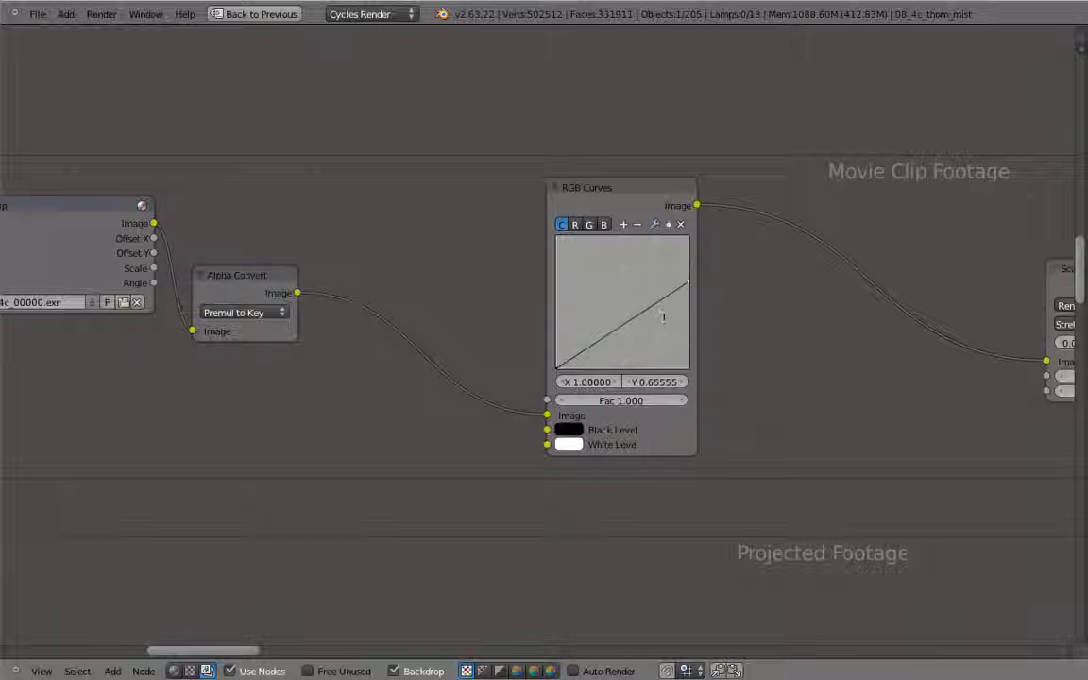
middle_drag(677, 307, 485, 297)
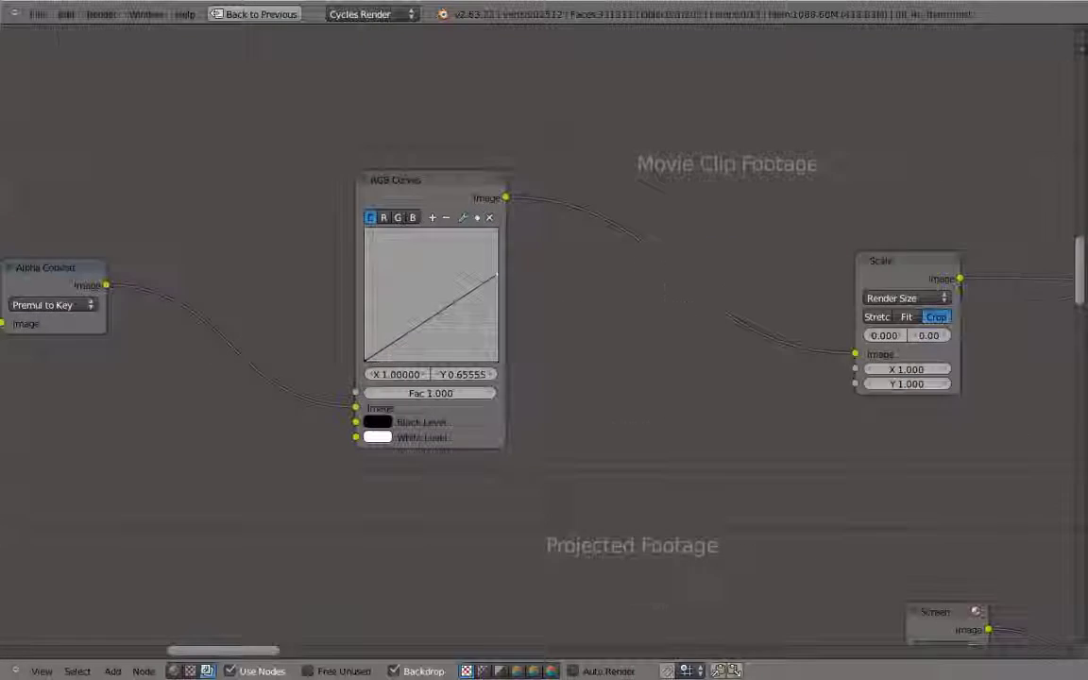
scroll(539, 303, down, 9)
middle_drag(864, 288, 596, 250)
Examine the Alpha Over factor's animation curve full screen and place the current frame at 187
key(ctrl+Up)
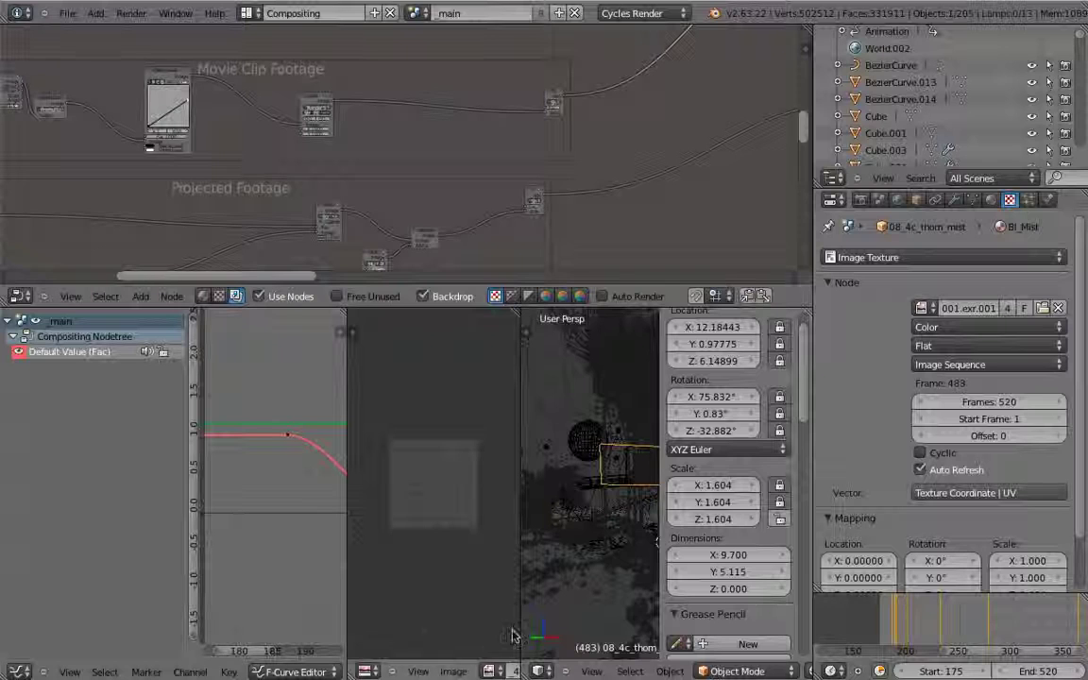
scroll(287, 488, down, 8)
middle_drag(288, 496, 218, 498)
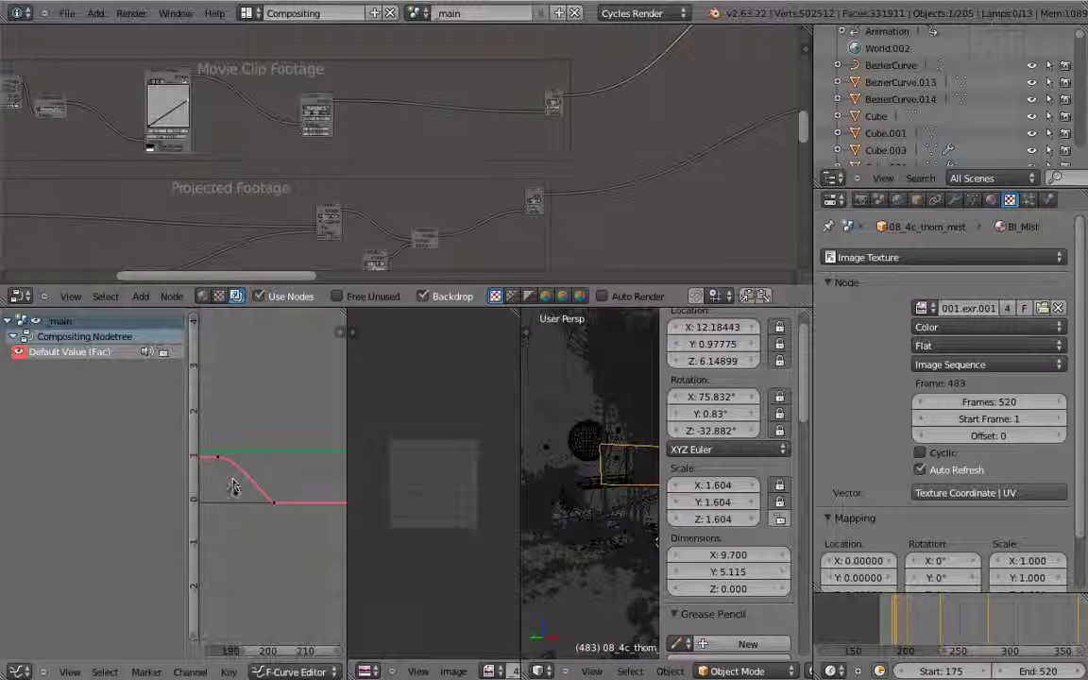
key(ctrl+Up)
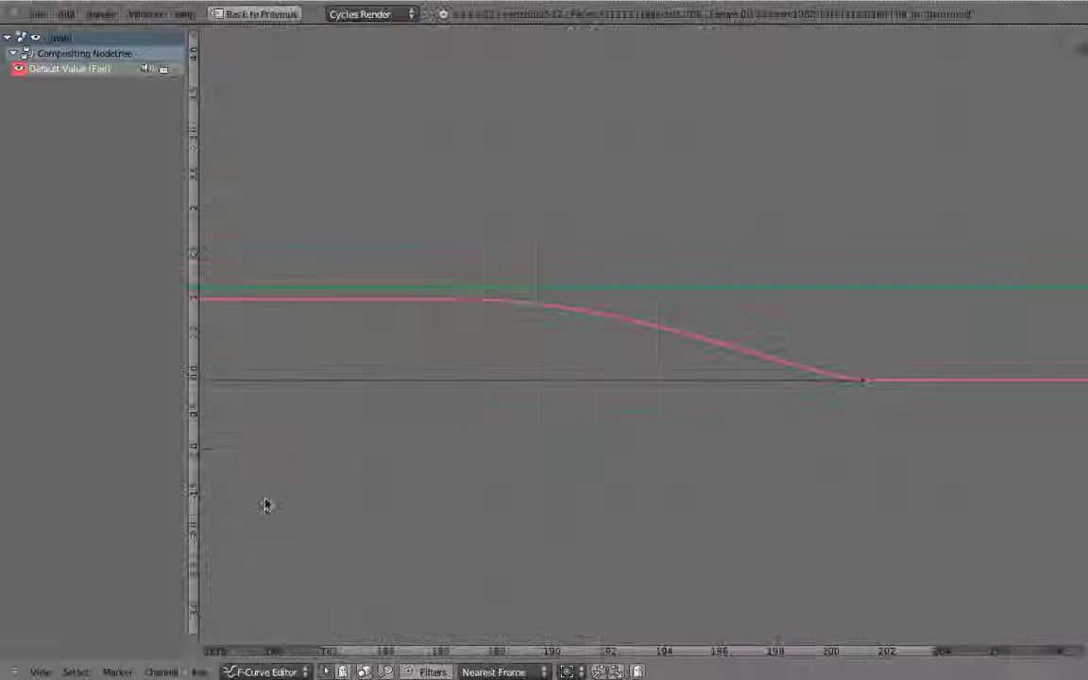
click(464, 322)
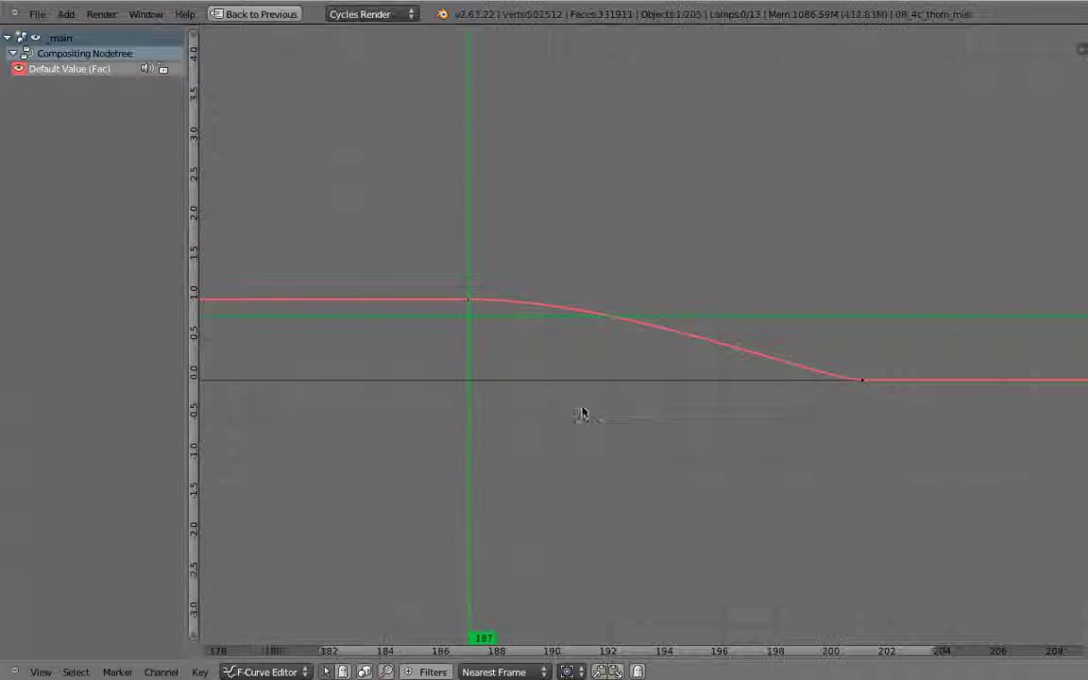
click(244, 14)
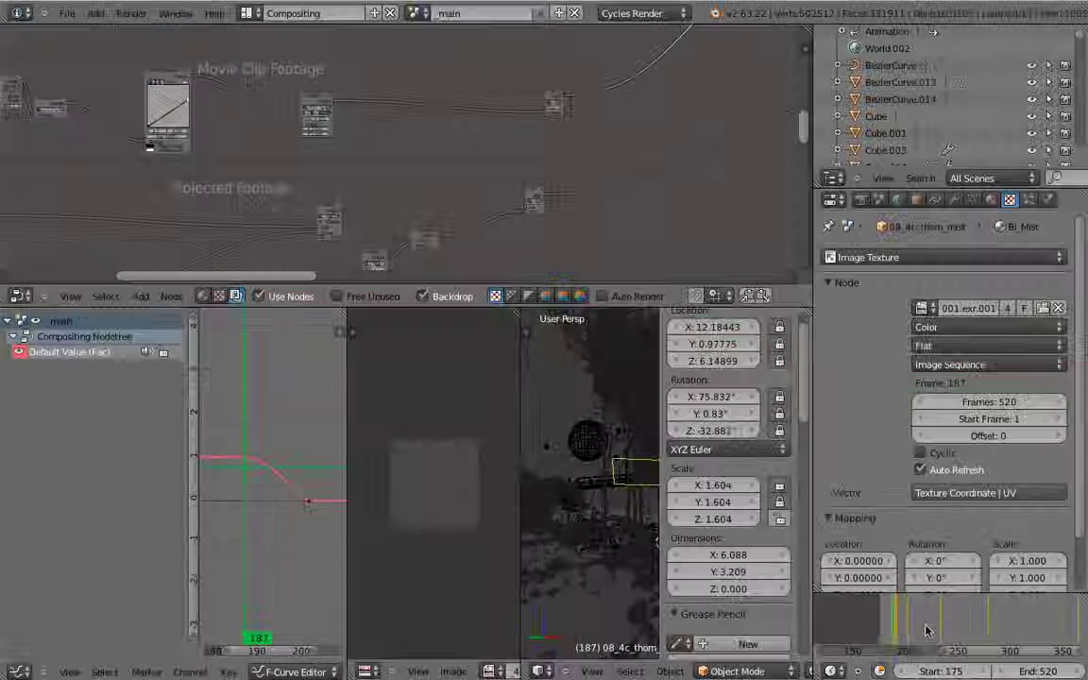
Go to frame 189 and compare the factors of the movie clip Alpha Over and the following Alpha Over node
scroll(959, 630, up, 10)
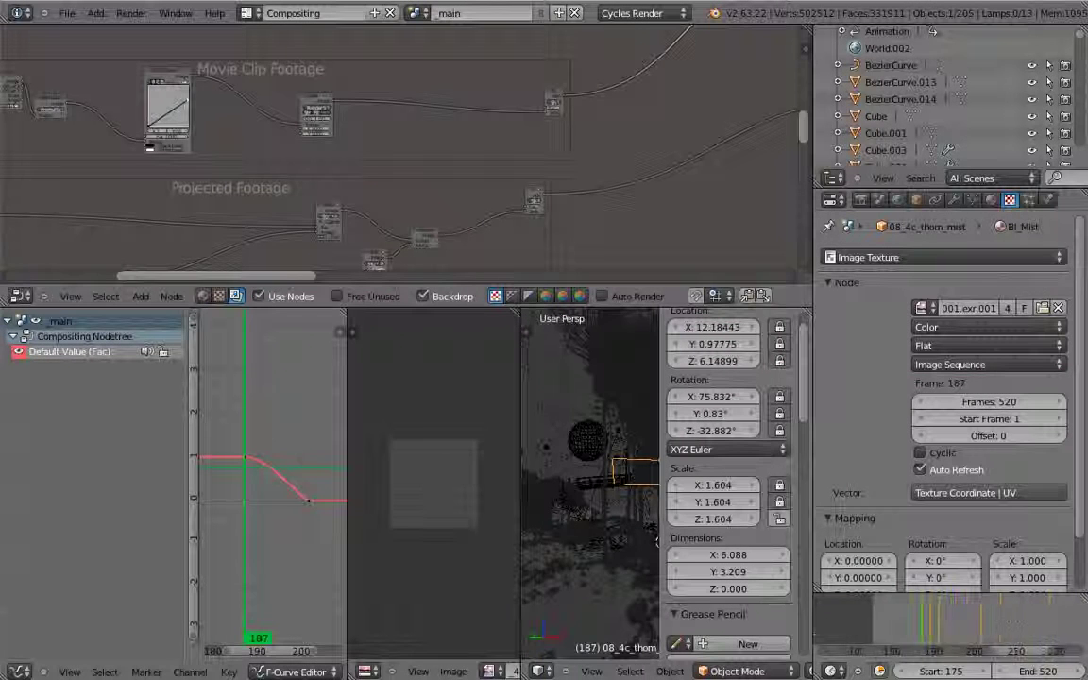
click(913, 635)
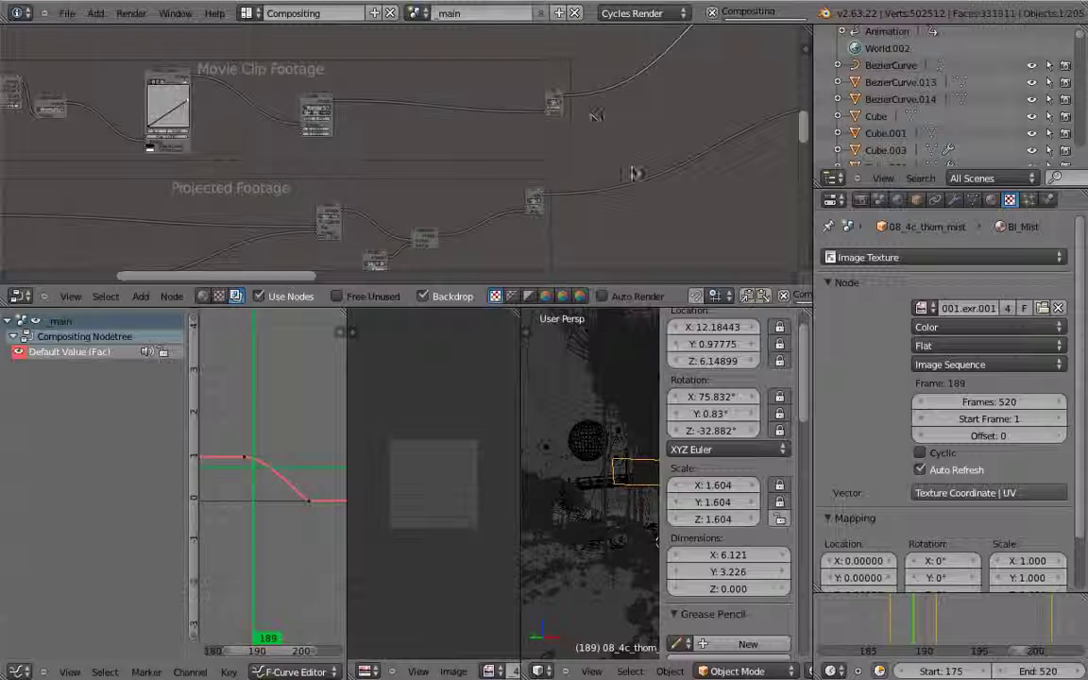
key(ctrl+Up)
scroll(838, 189, up, 3)
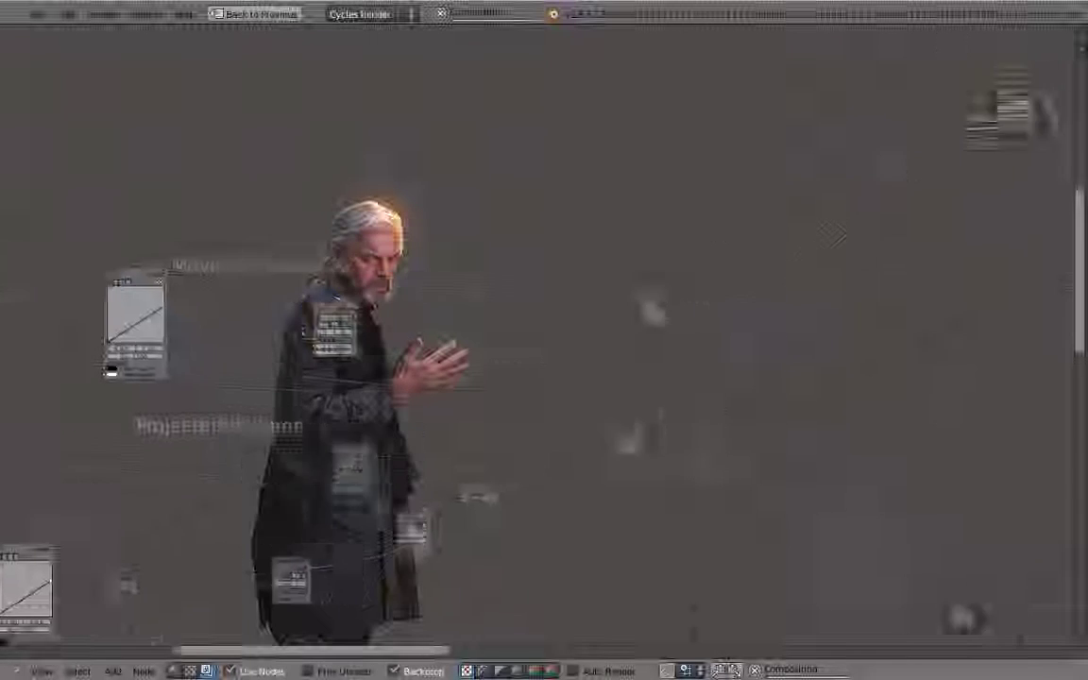
scroll(838, 189, up, 3)
ctrl+middle_drag(739, 218, 725, 179)
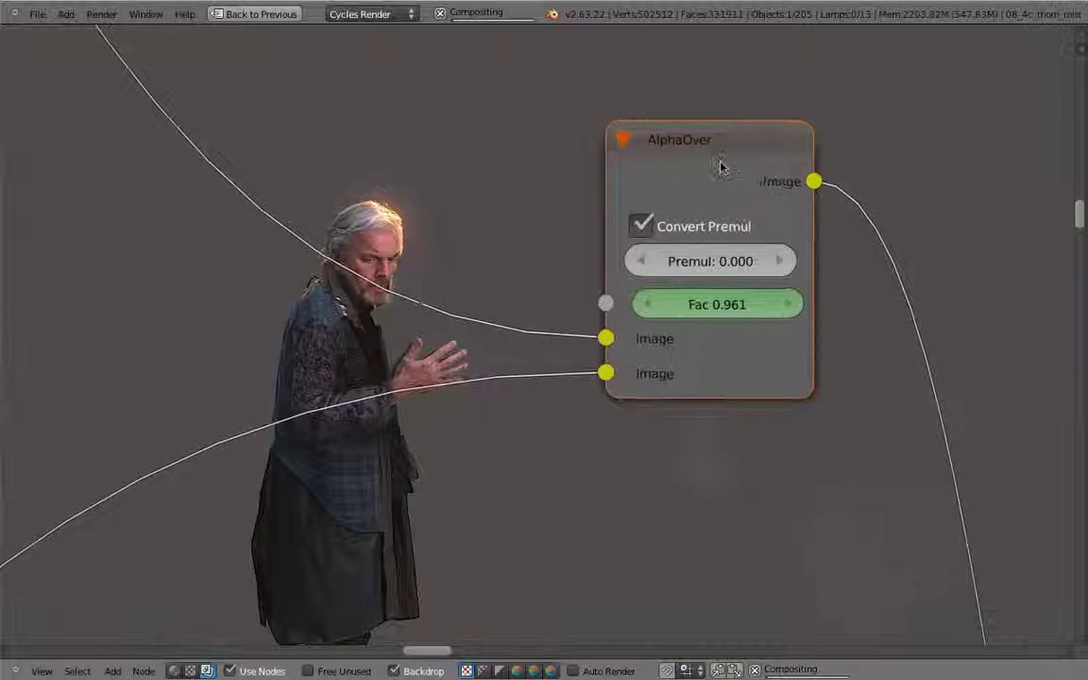
drag(715, 172, 708, 145)
ctrl+middle_drag(709, 152, 718, 354)
middle_drag(718, 354, 638, 331)
middle_drag(638, 331, 654, 122)
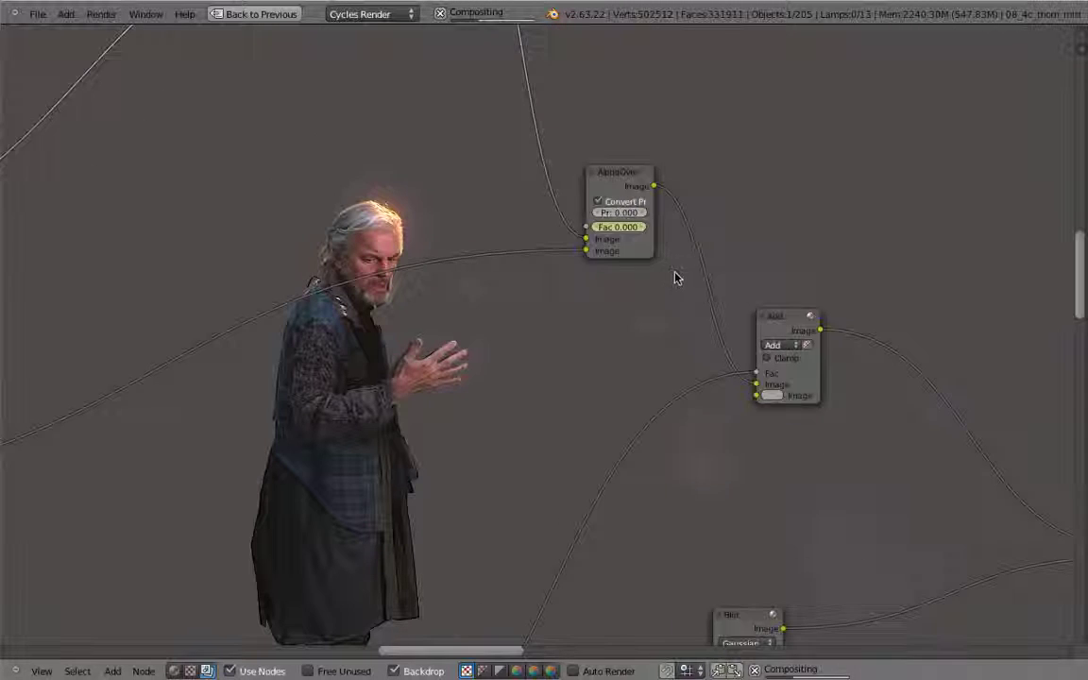
Advance to frame 191 and check both Alpha Over nodes again, selecting the movie clip one
key(ctrl+Up)
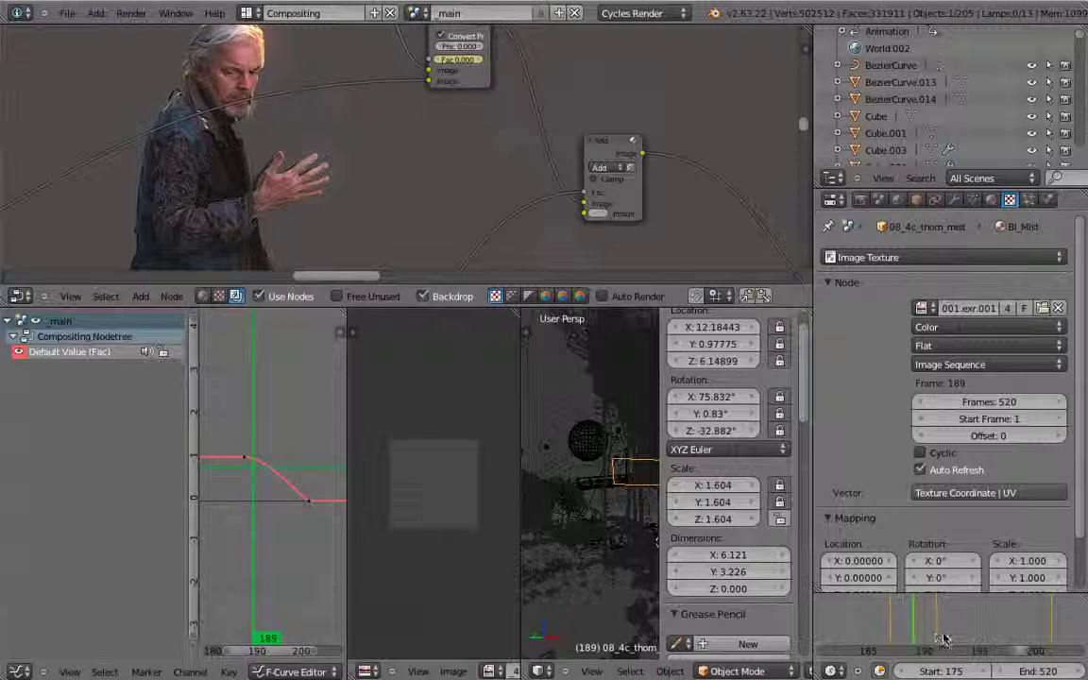
key(Right)
key(Right)
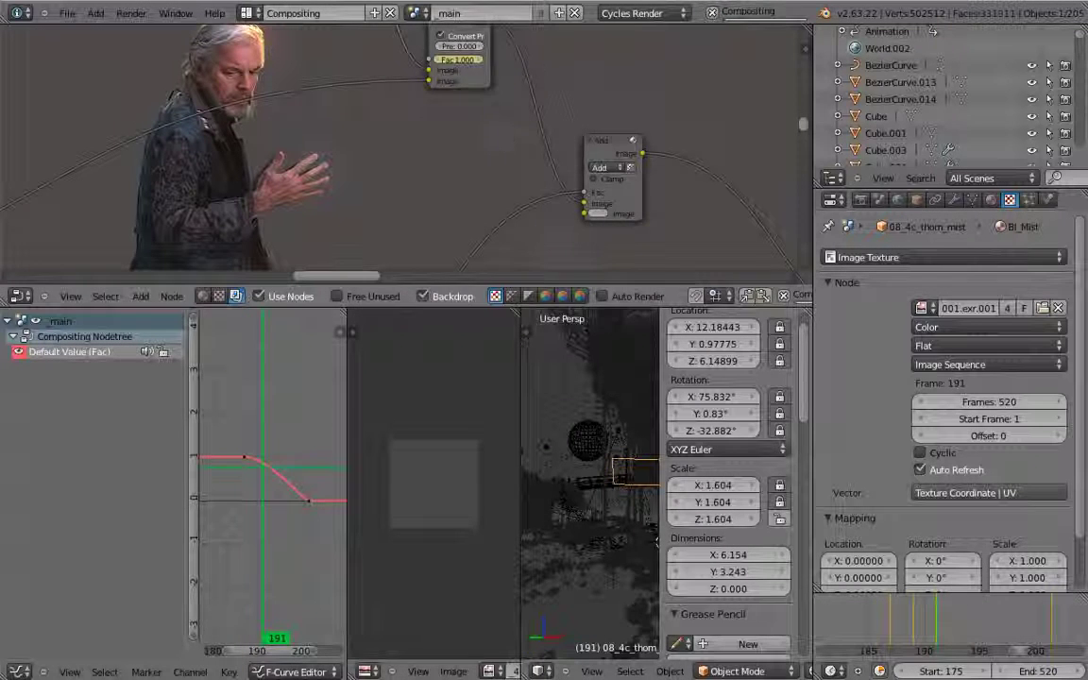
middle_drag(477, 123, 513, 147)
key(ctrl+Up)
middle_drag(502, 202, 573, 362)
right_click(550, 209)
scroll(548, 215, down, 8)
scroll(542, 195, up, 1)
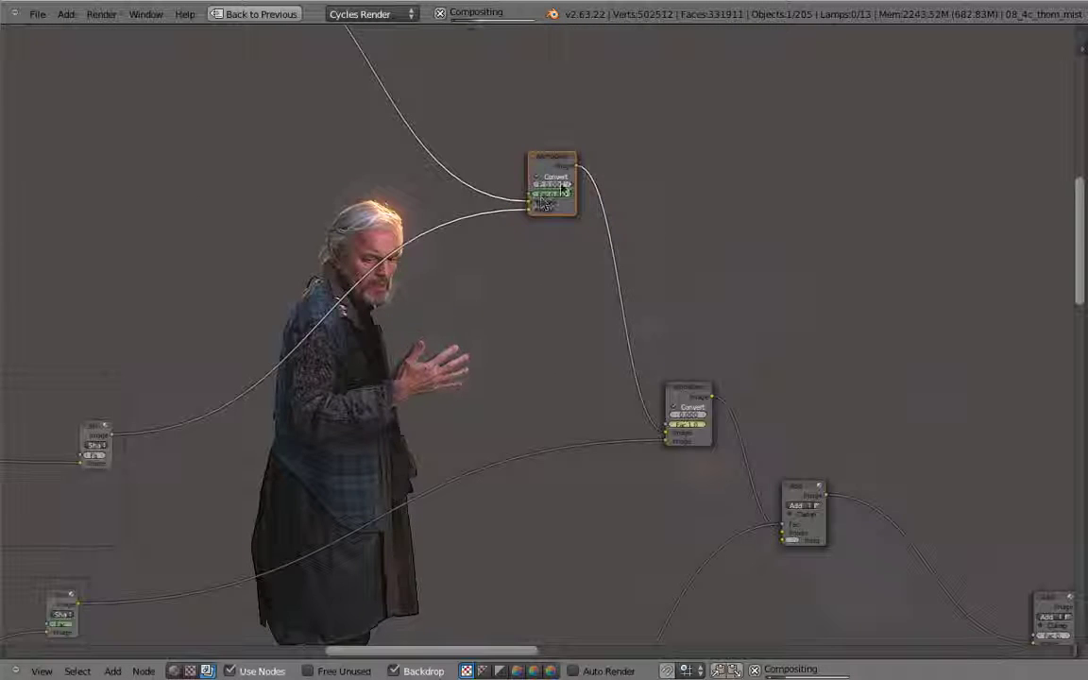
middle_drag(485, 161, 614, 102)
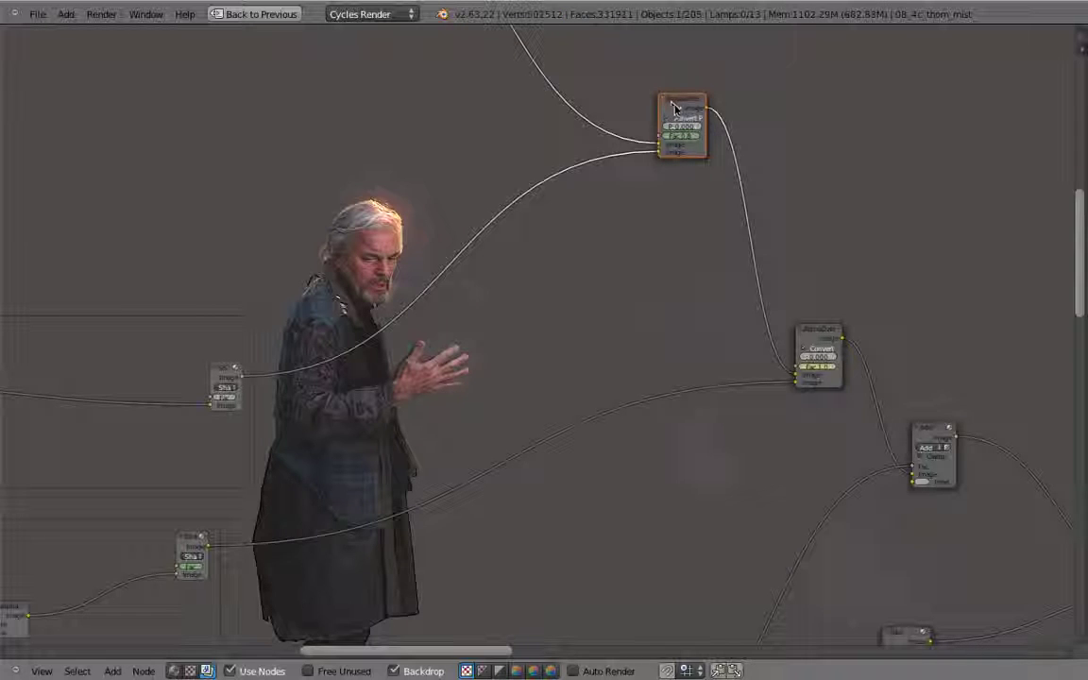
Select the second Alpha Over node and trace its input back to the Projected Footage nodes
drag(826, 372, 799, 381)
middle_drag(808, 410, 863, 240)
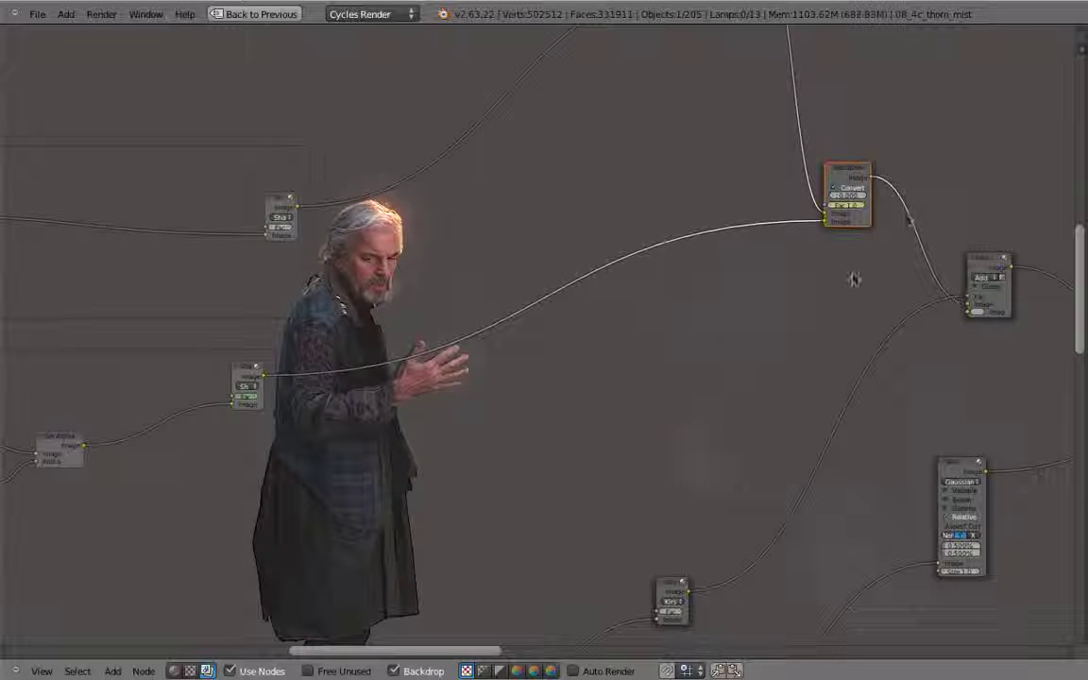
middle_drag(524, 279, 908, 260)
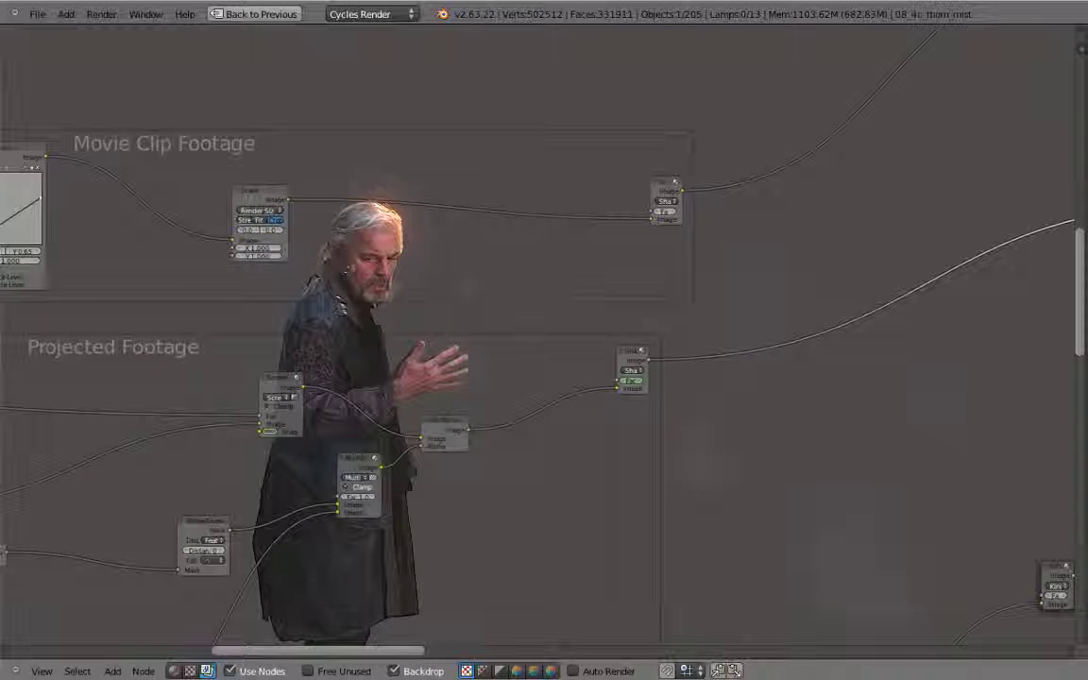
click(483, 187)
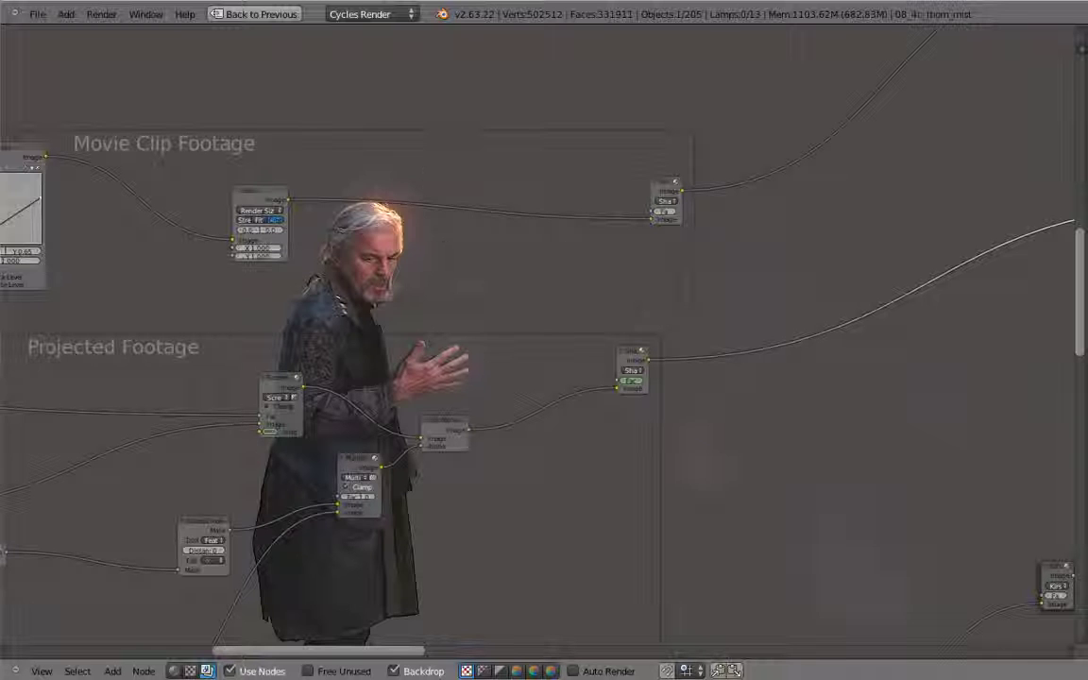
Select the sharpen filter ending the Movie Clip Footage chain and compare it with the Projected Footage one
middle_drag(668, 196, 532, 255)
scroll(532, 255, up, 8)
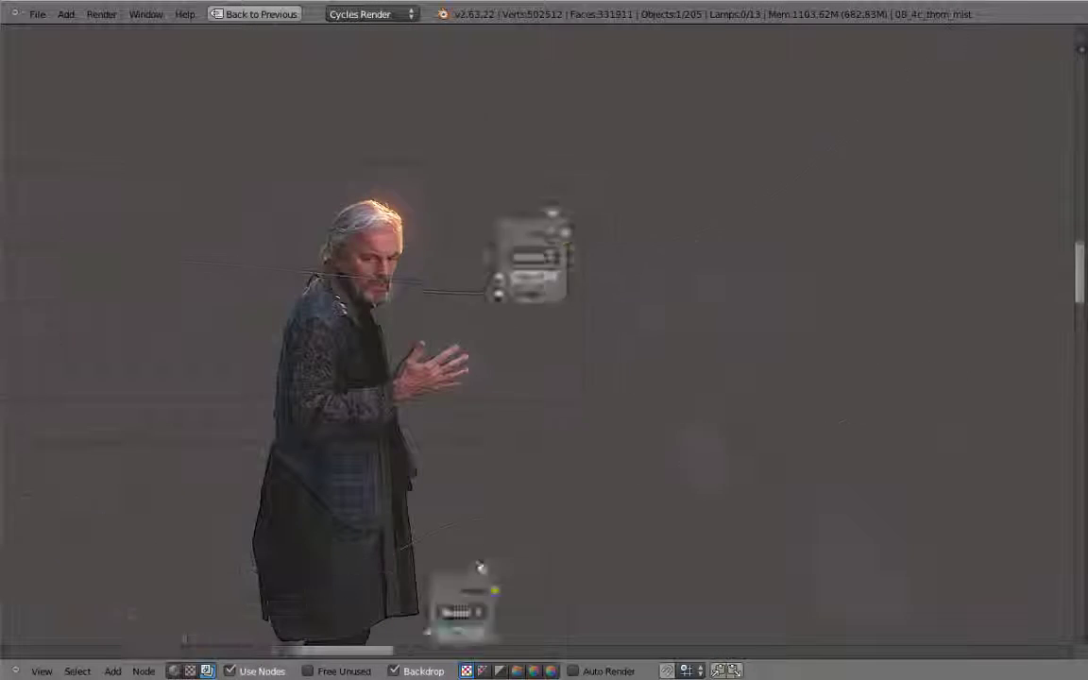
drag(425, 198, 398, 197)
scroll(362, 323, down, 8)
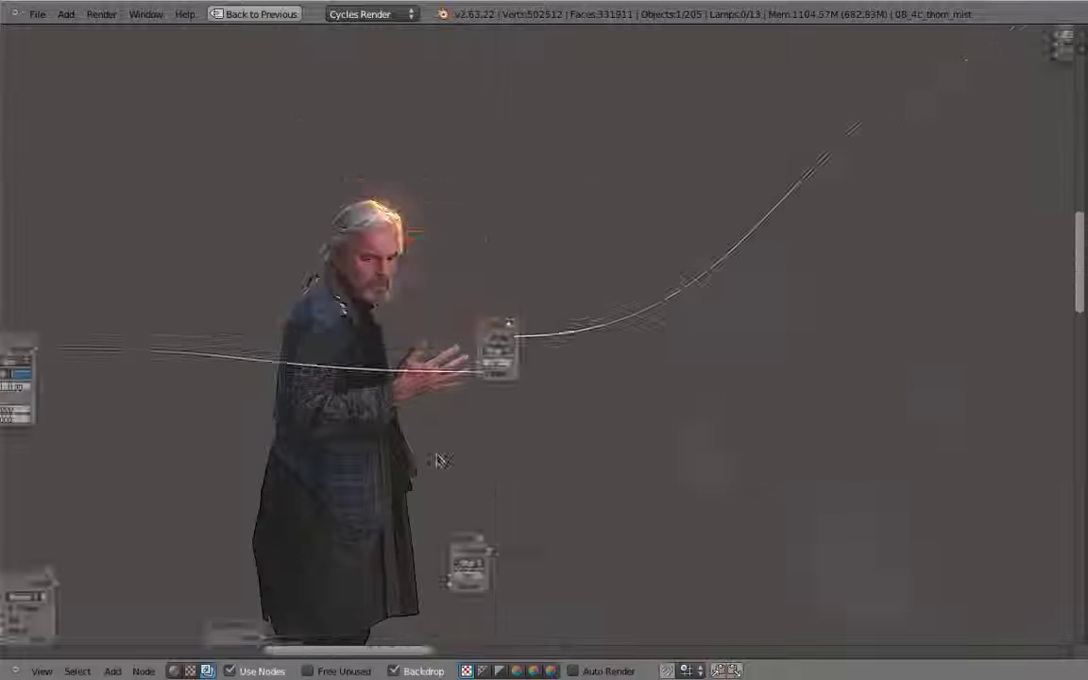
middle_drag(417, 411, 543, 259)
scroll(384, 243, up, 5)
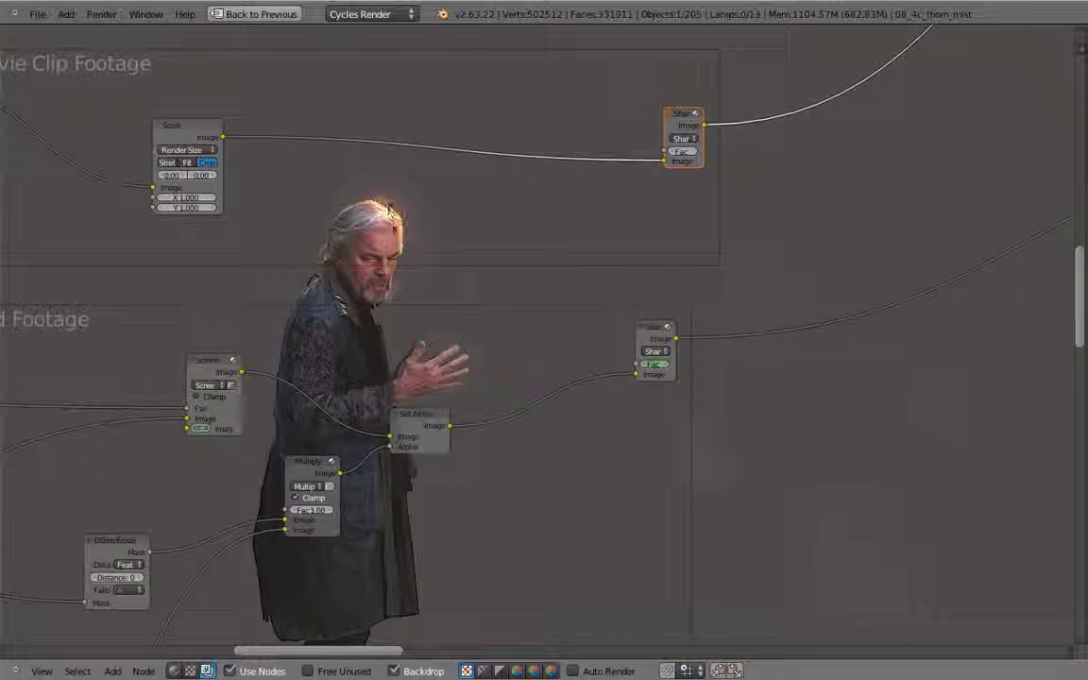
Follow the compositing chain from the footage filters through the Alpha Over nodes to the add and final grading nodes
middle_drag(426, 376, 540, 248)
scroll(539, 247, down, 5)
middle_drag(840, 180, 388, 285)
scroll(517, 247, down, 2)
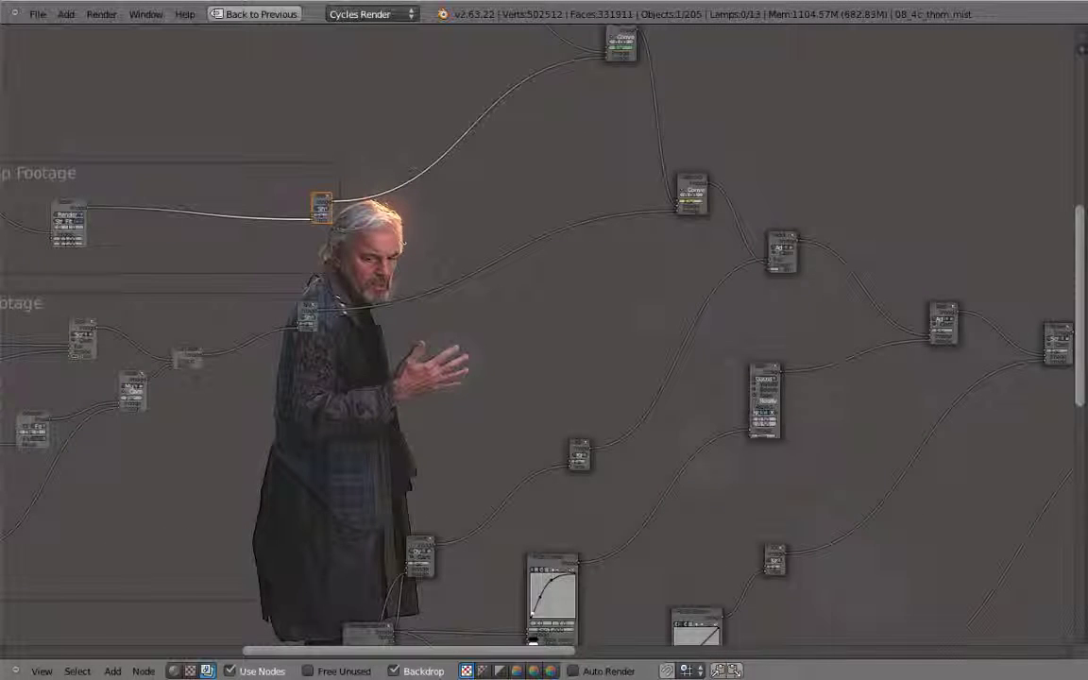
mouse_move(735, 311)
middle_down()
mouse_move(588, 300)
mouse_move(510, 265)
middle_up()
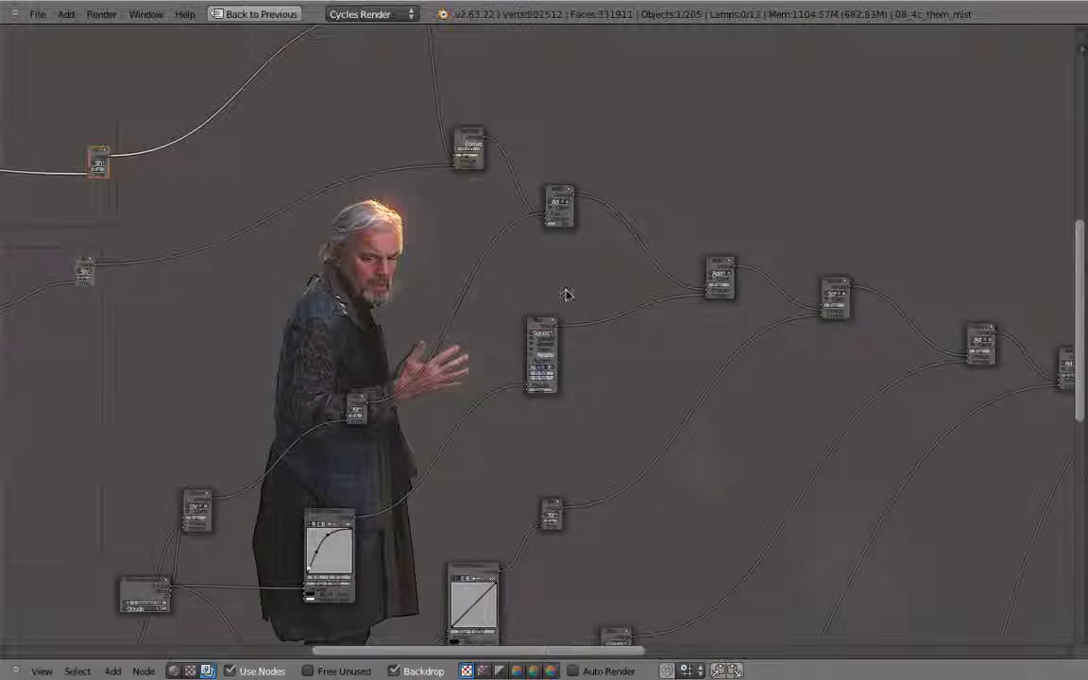
middle_drag(593, 319, 475, 264)
middle_drag(638, 315, 537, 238)
scroll(537, 238, down, 8)
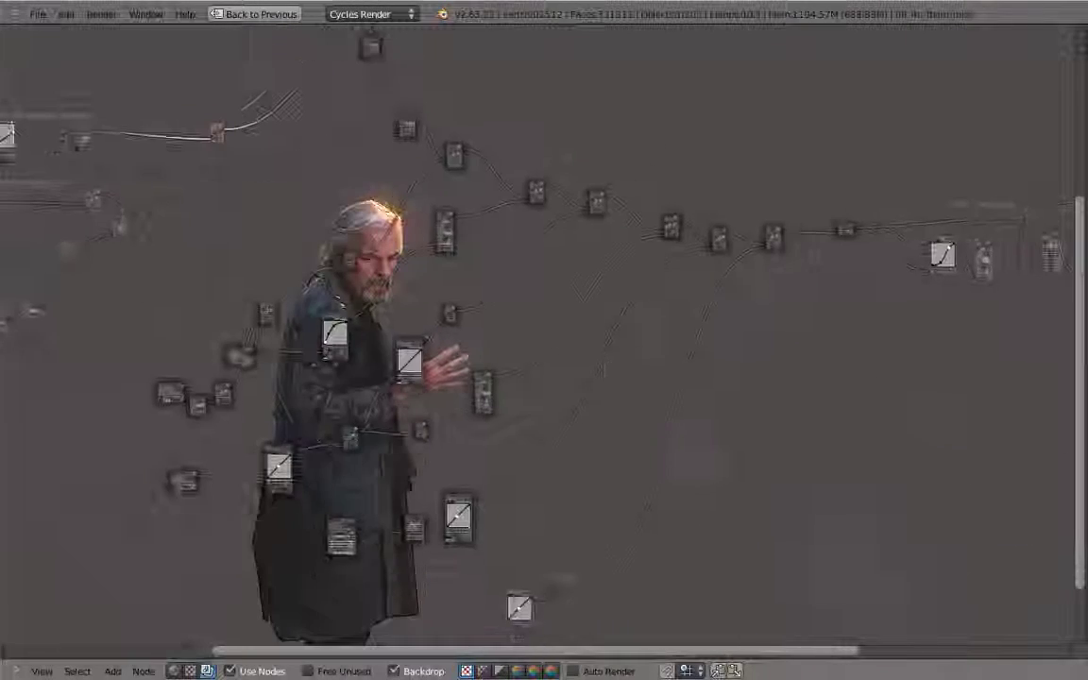
Look over the compositing node tree from the final grading nodes back to the Movie Clip Footage frame
middle_drag(632, 274, 445, 223)
middle_drag(626, 367, 617, 502)
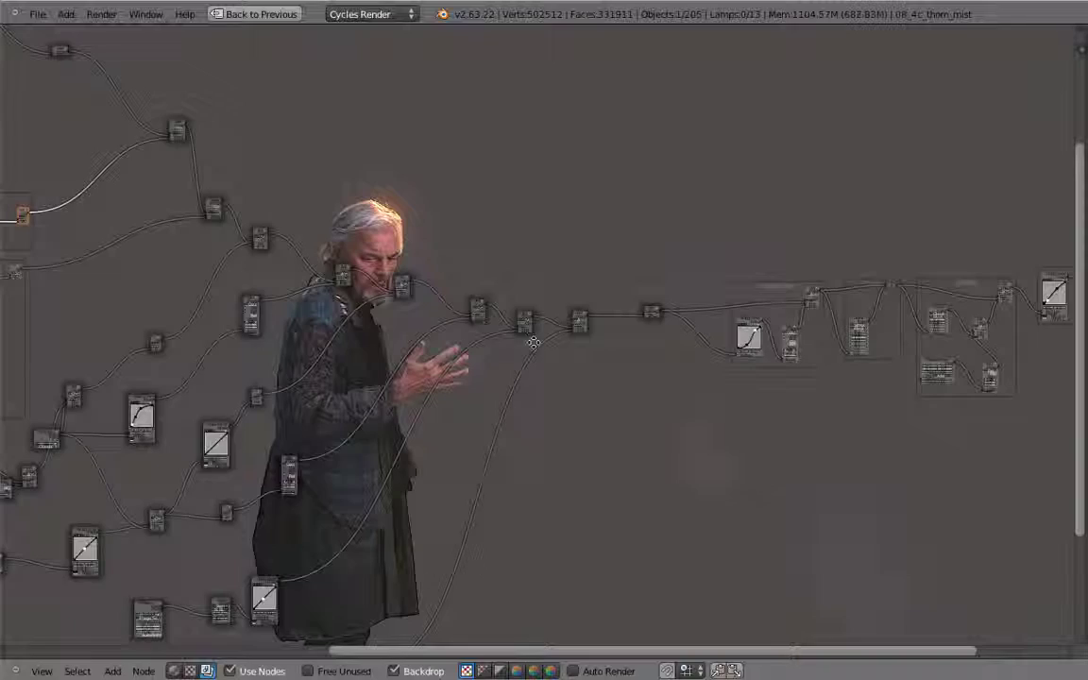
middle_drag(534, 343, 671, 249)
scroll(605, 213, down, 8)
middle_drag(491, 419, 687, 642)
middle_drag(425, 291, 511, 289)
scroll(529, 308, up, 5)
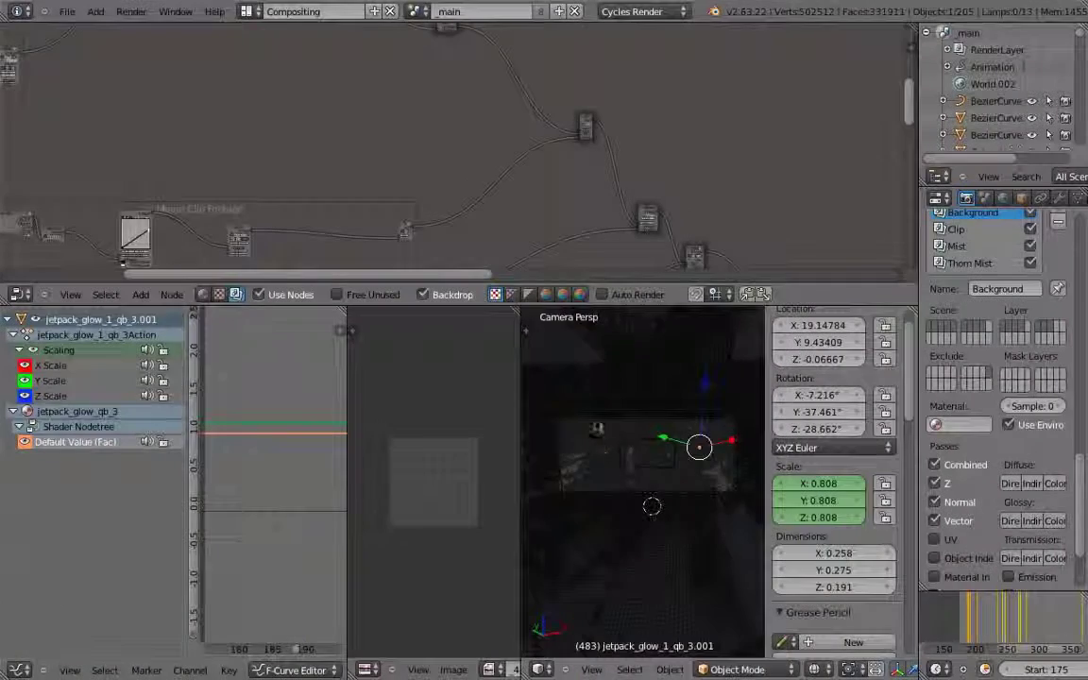
Show the 3D scene full-screen in solid shading through the shot camera, and select the dome_matte_hugging set to inspect it from around
middle_drag(597, 429, 656, 94)
key(ctrl+Up)
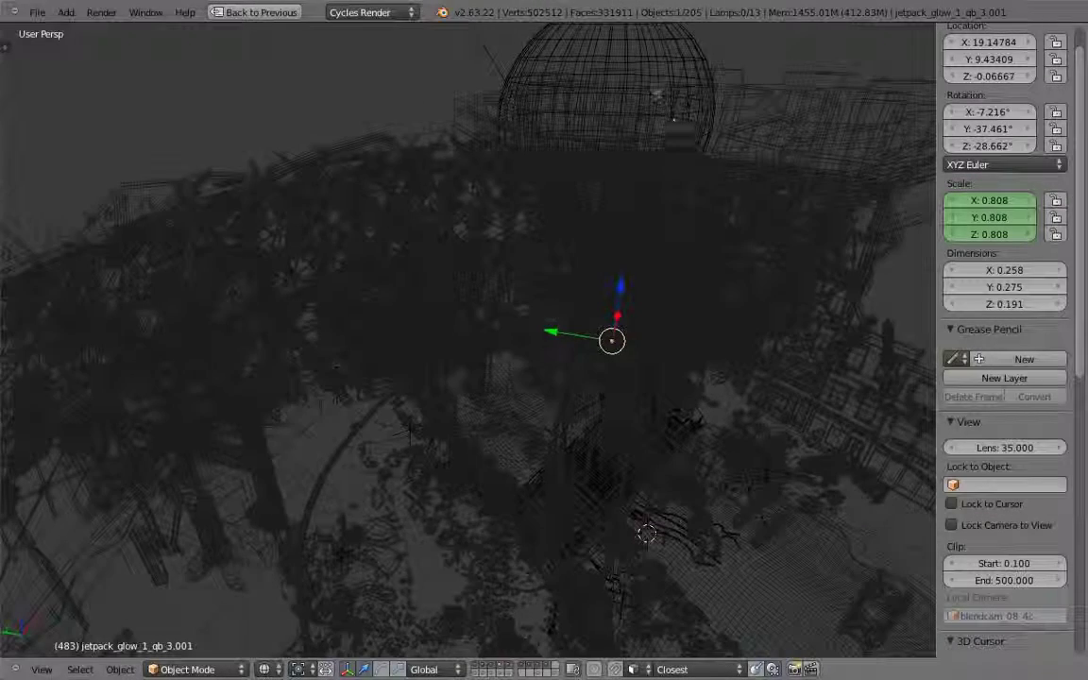
middle_drag(586, 76, 556, 281)
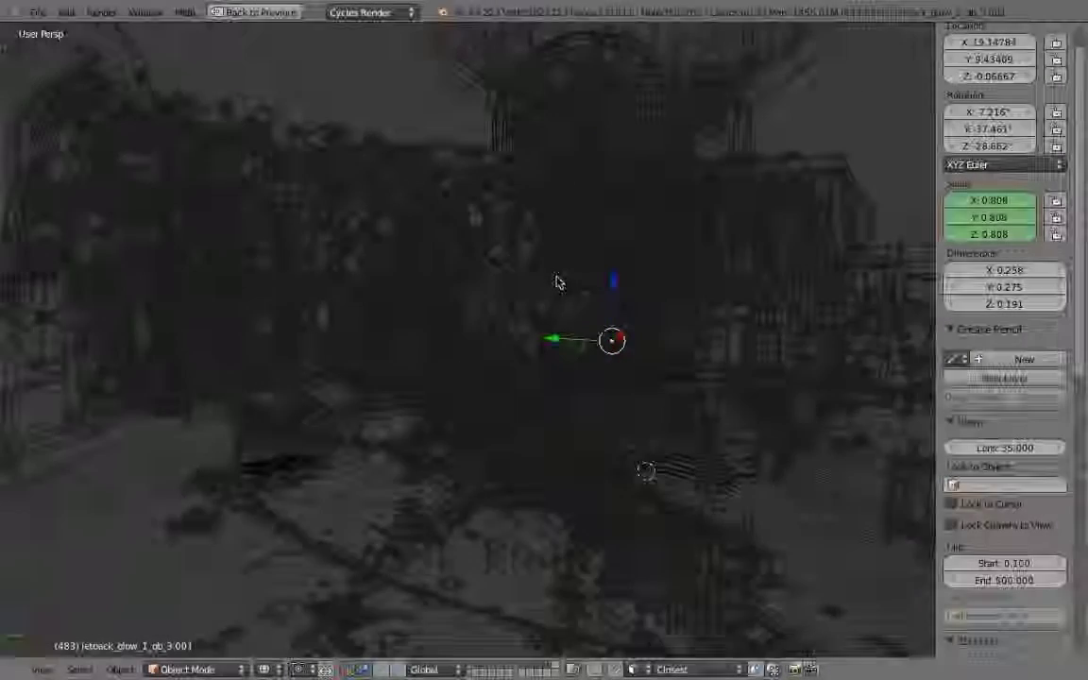
key(KP_0)
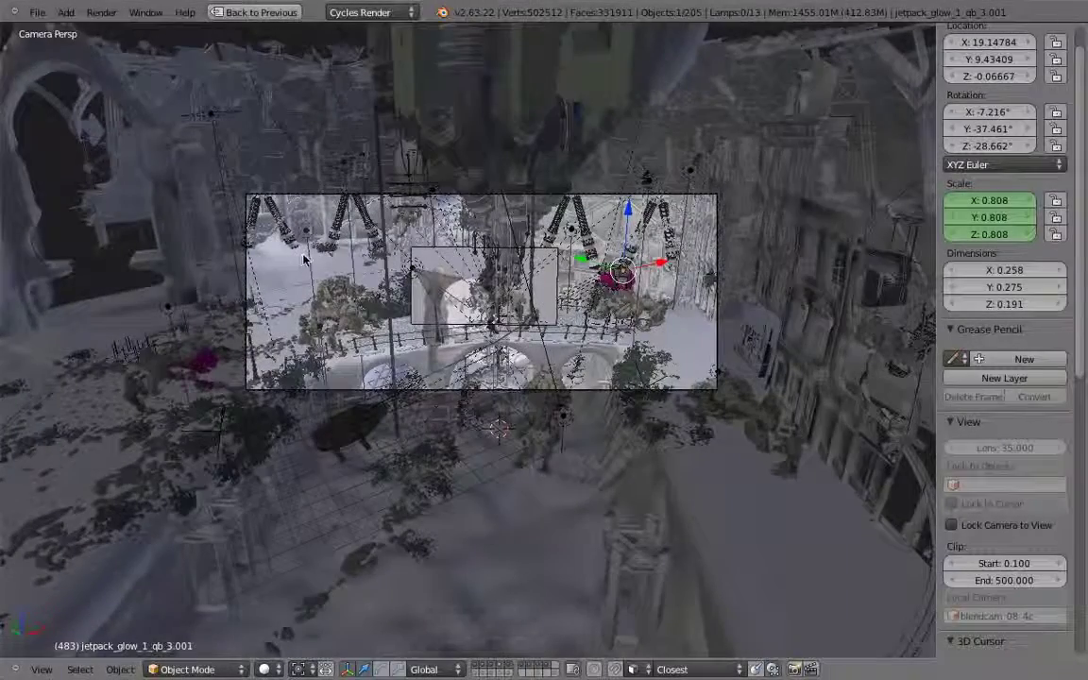
scroll(304, 260, up, 2)
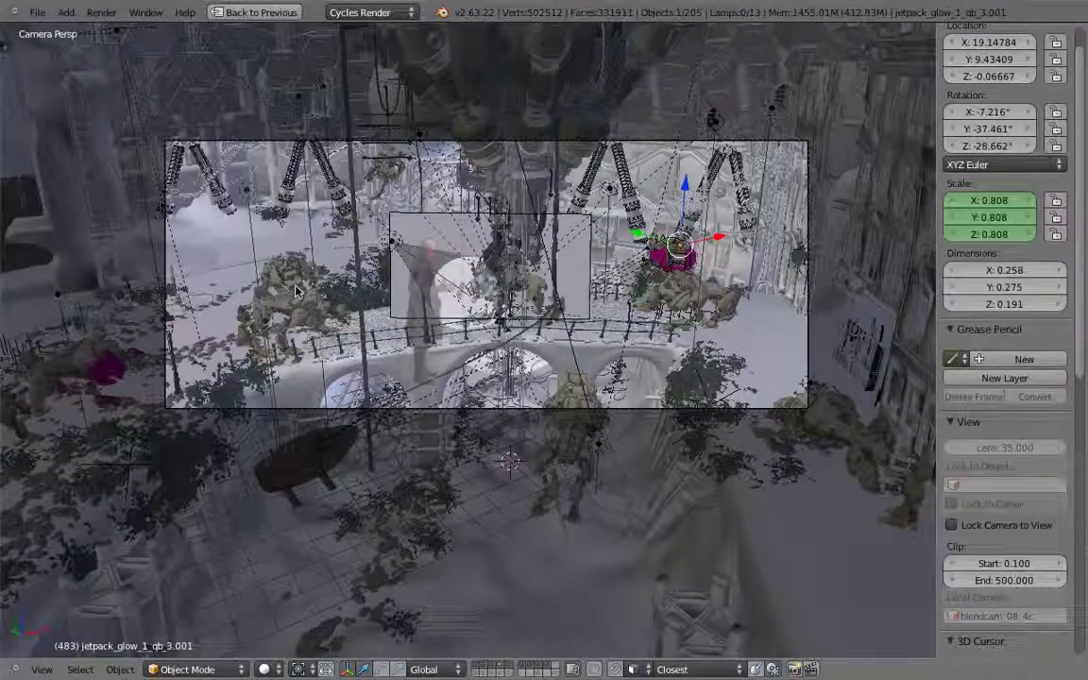
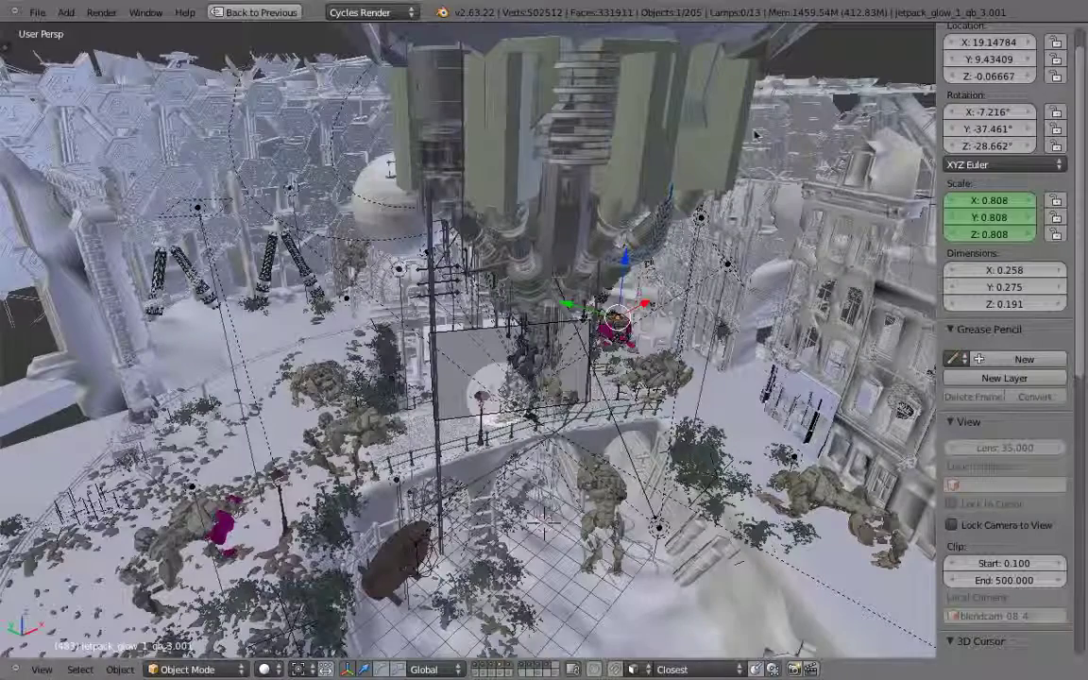
right_click(792, 161)
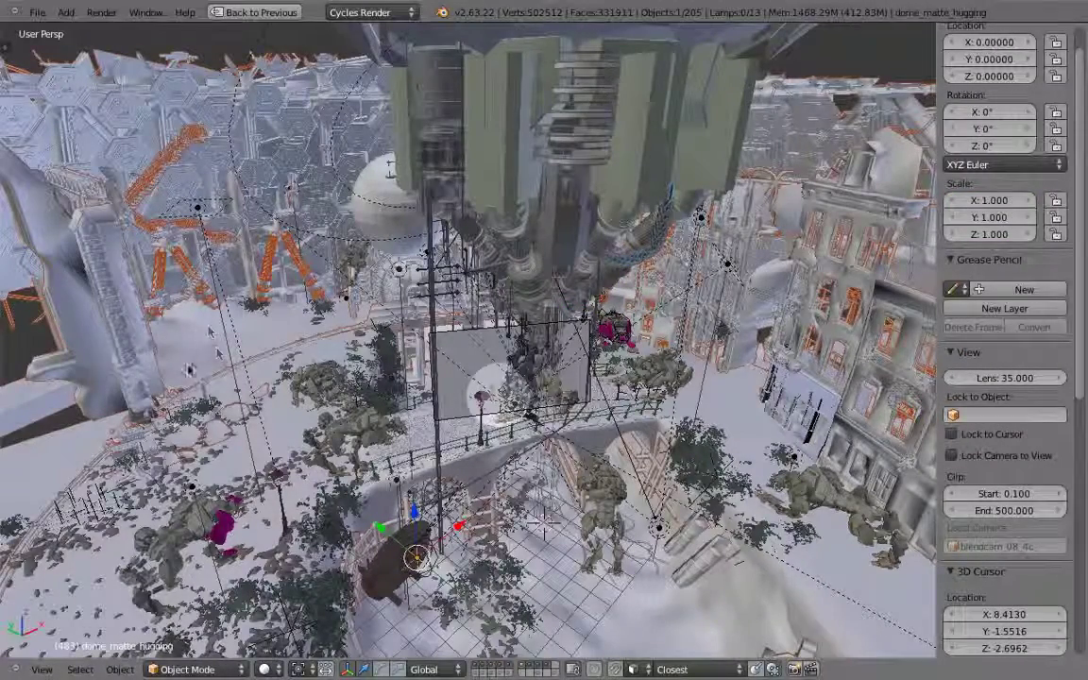
middle_drag(279, 282, 306, 278)
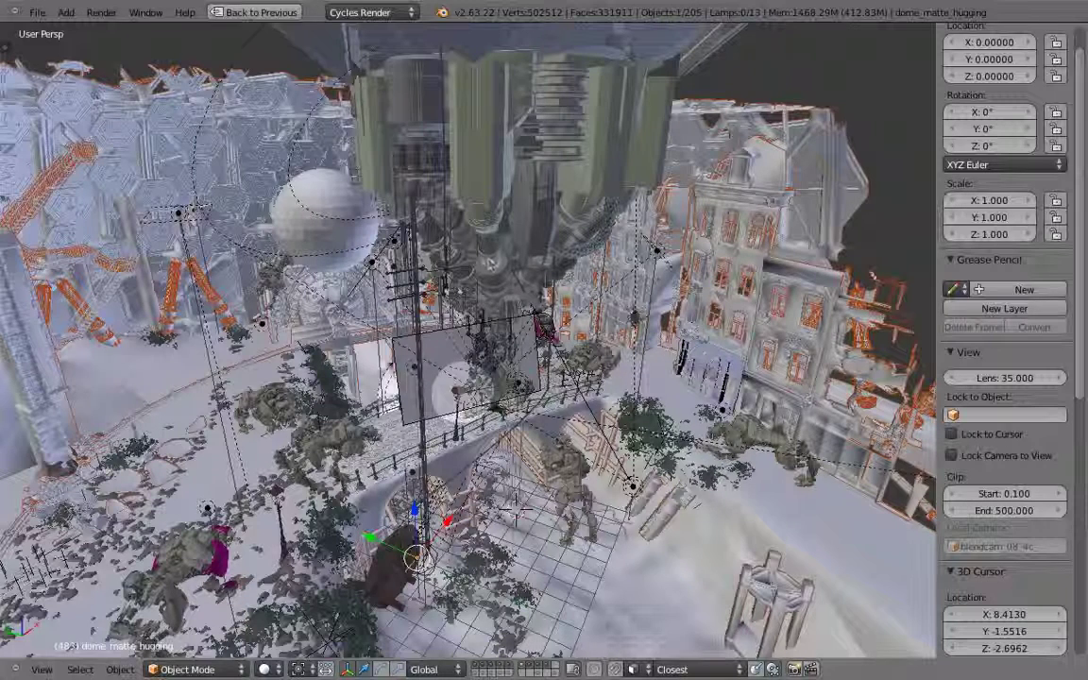
Open dome_matte_projection.blend from the project's models/envs/dome folder
key(ctrl+o)
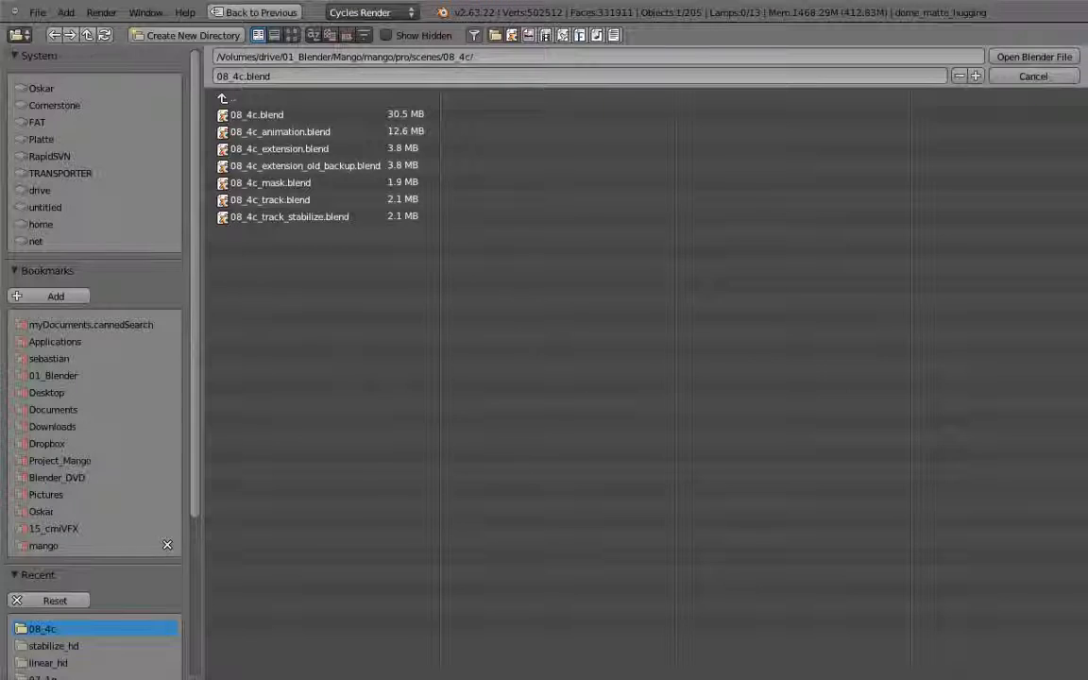
key(Escape)
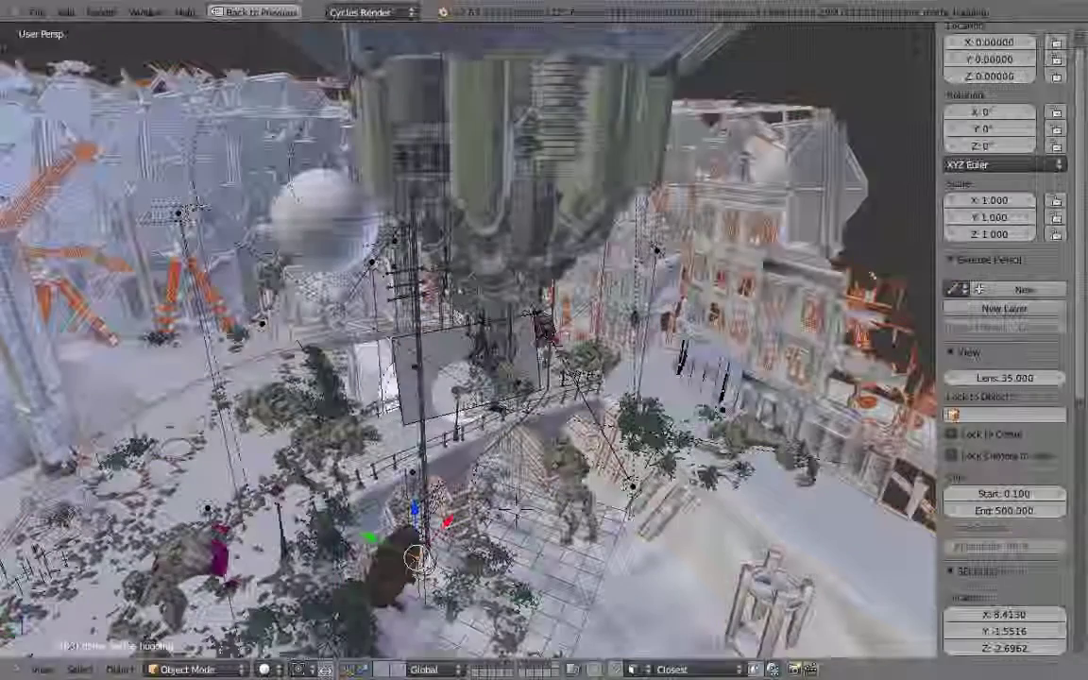
key(ctrl+o)
click(231, 98)
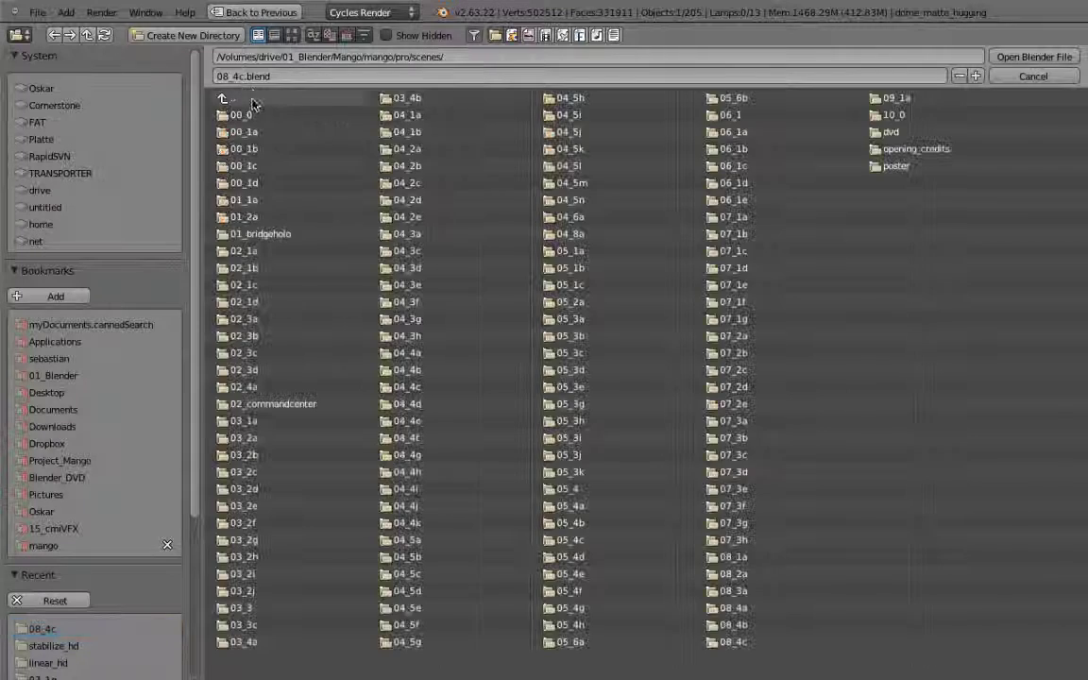
click(250, 99)
click(243, 148)
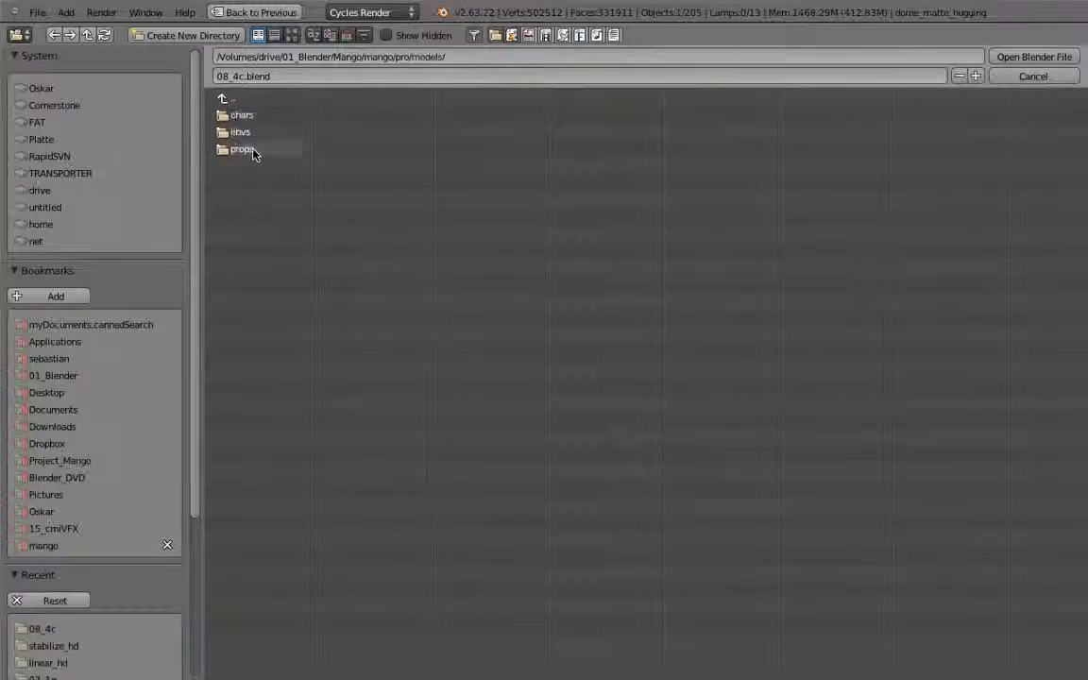
click(248, 134)
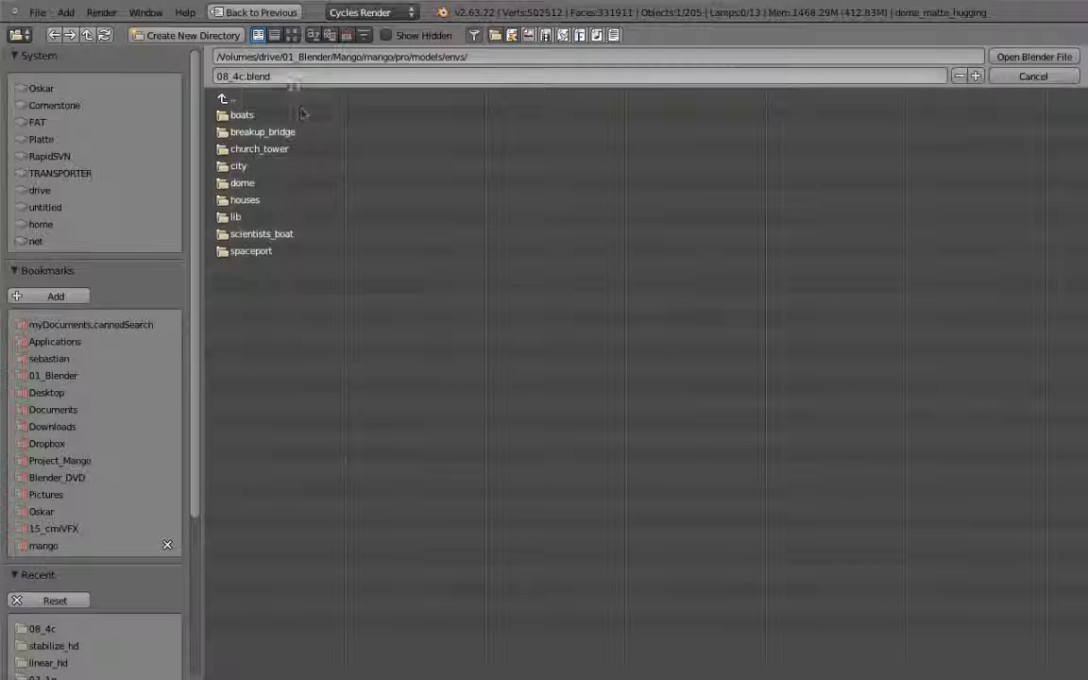
click(255, 183)
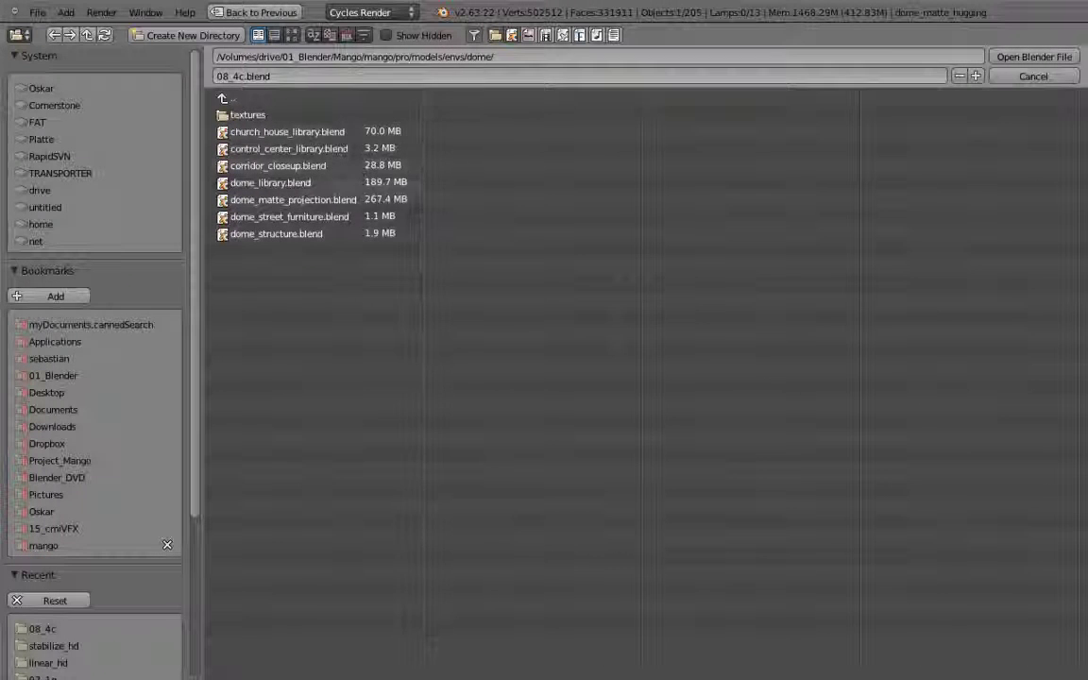
click(293, 199)
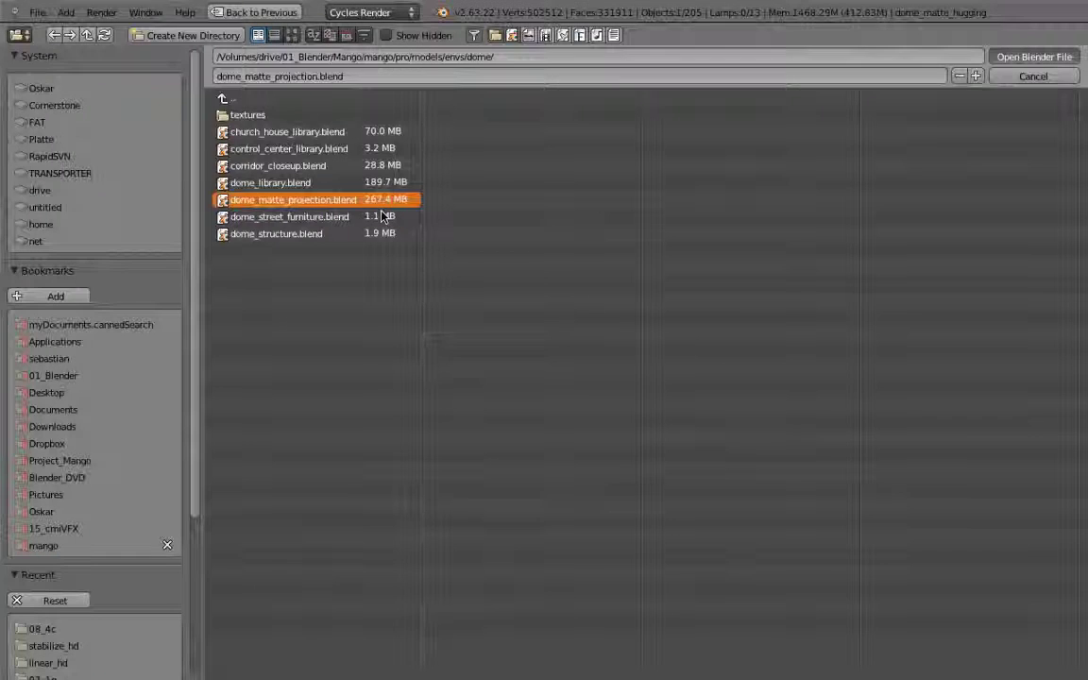
key(Return)
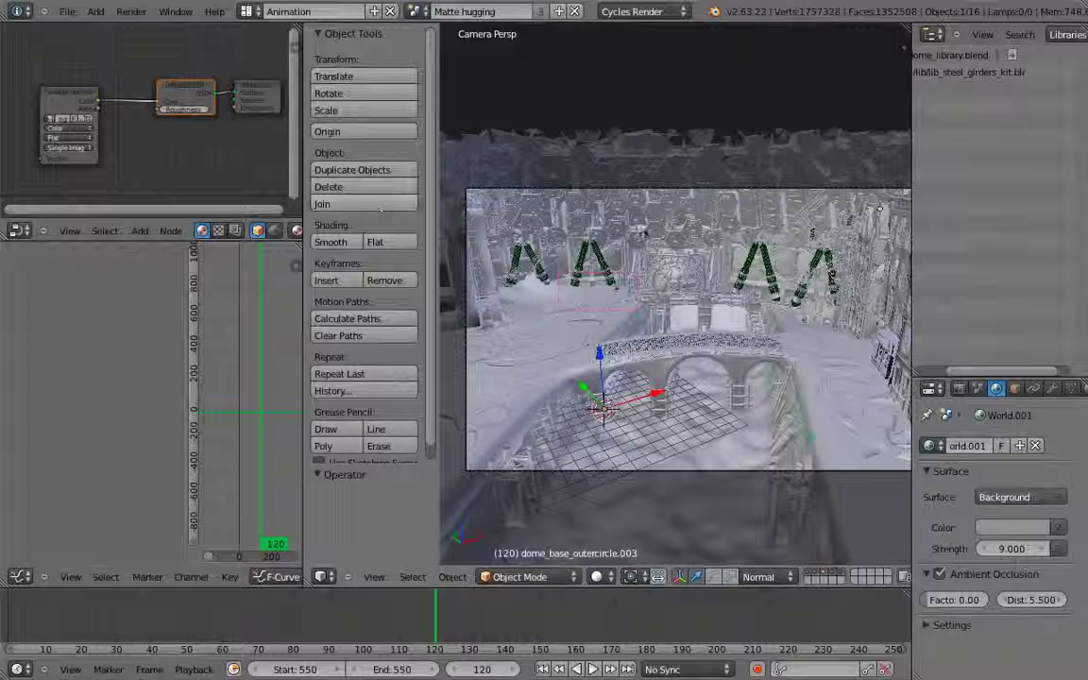
Select the ground piece beside the bridge and change the Graph Editor area to a UV/Image Editor
right_click(568, 340)
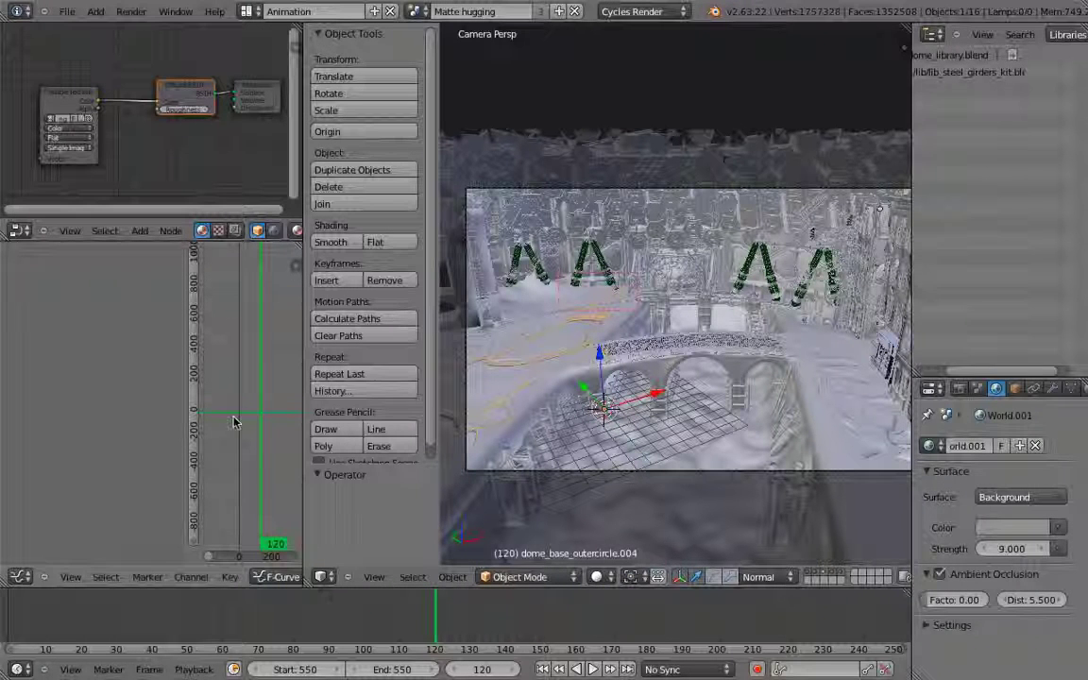
click(19, 577)
click(68, 449)
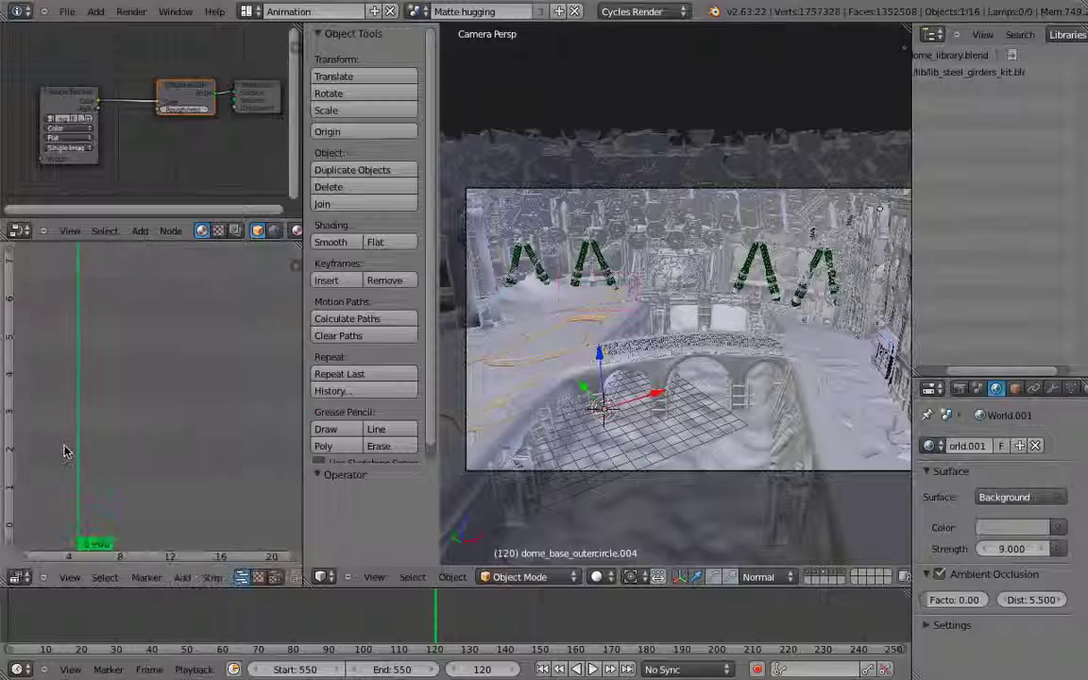
click(17, 578)
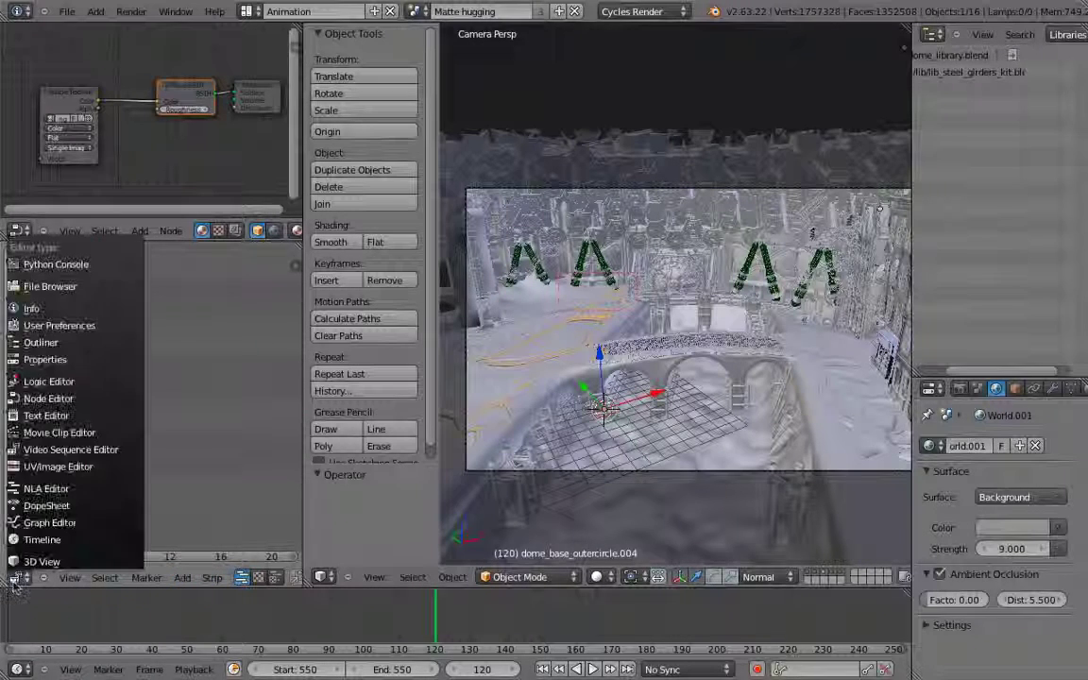
click(56, 467)
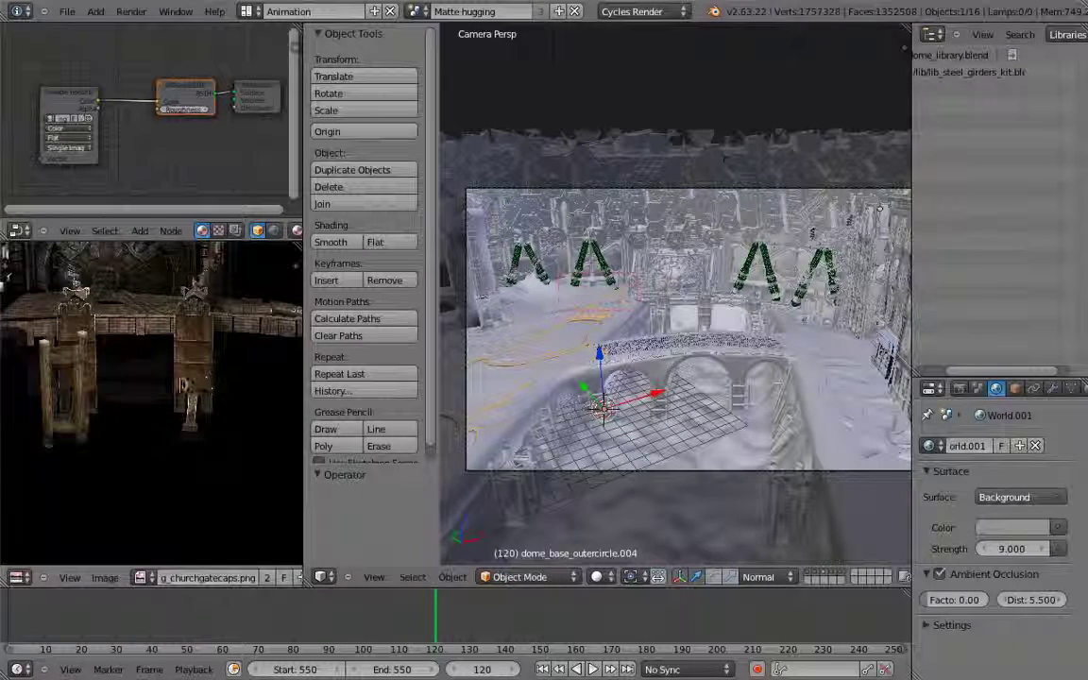
Enlarge the image view and examine the painted church gate and pier details in the churchgatecaps texture
key(shift+space)
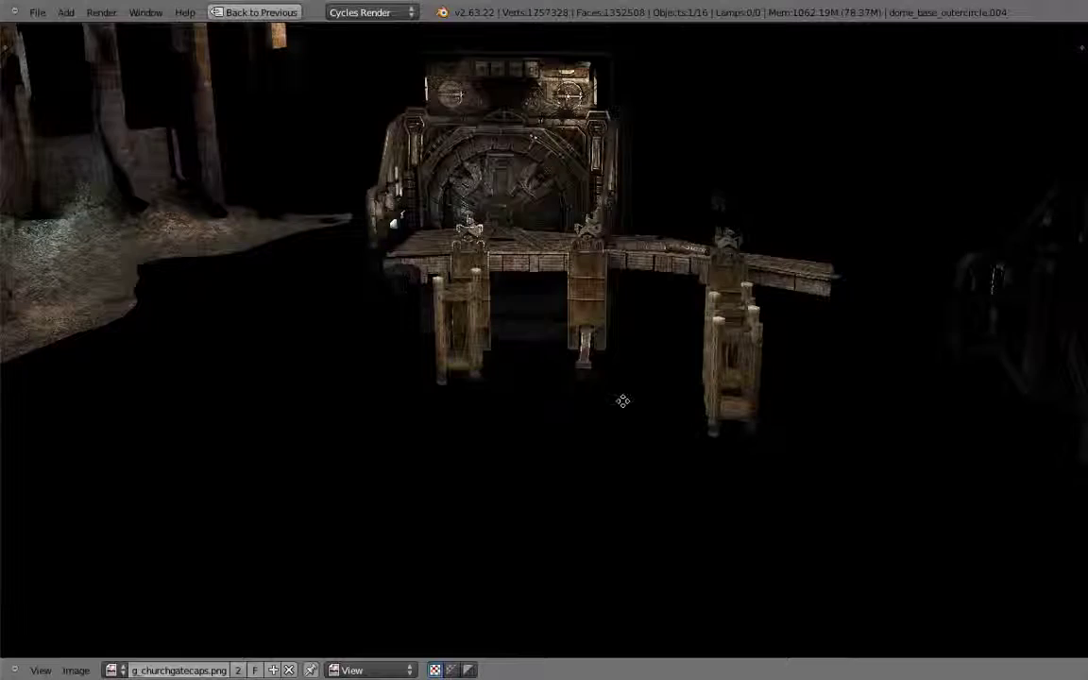
middle_drag(623, 400, 624, 404)
middle_drag(565, 253, 745, 391)
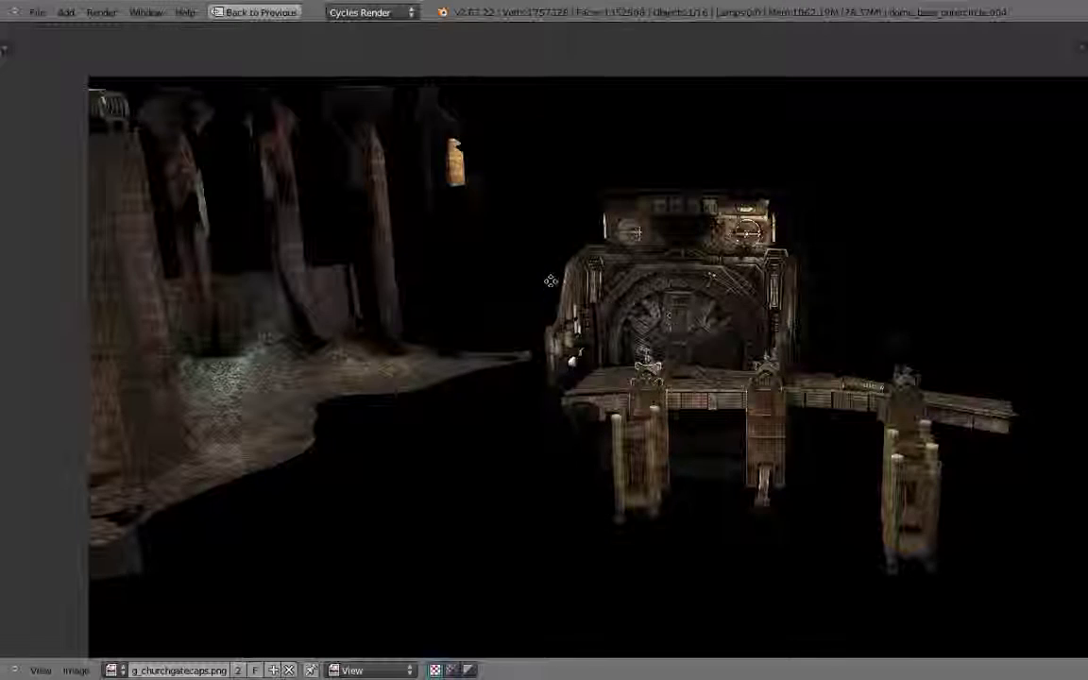
middle_drag(553, 283, 410, 244)
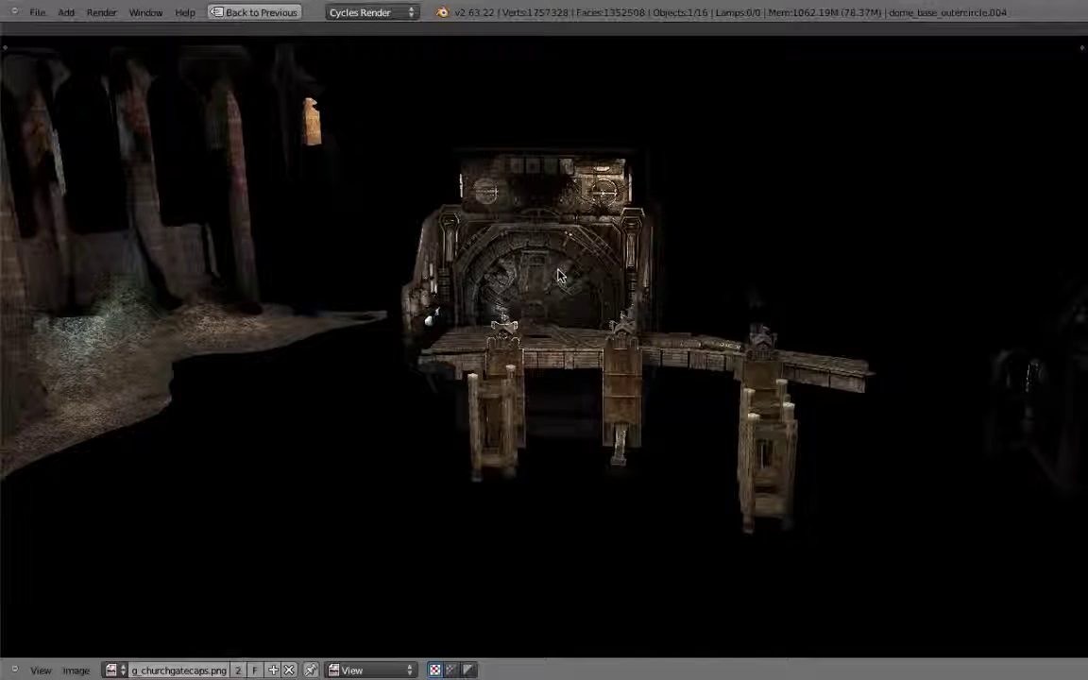
scroll(500, 302, up, 6)
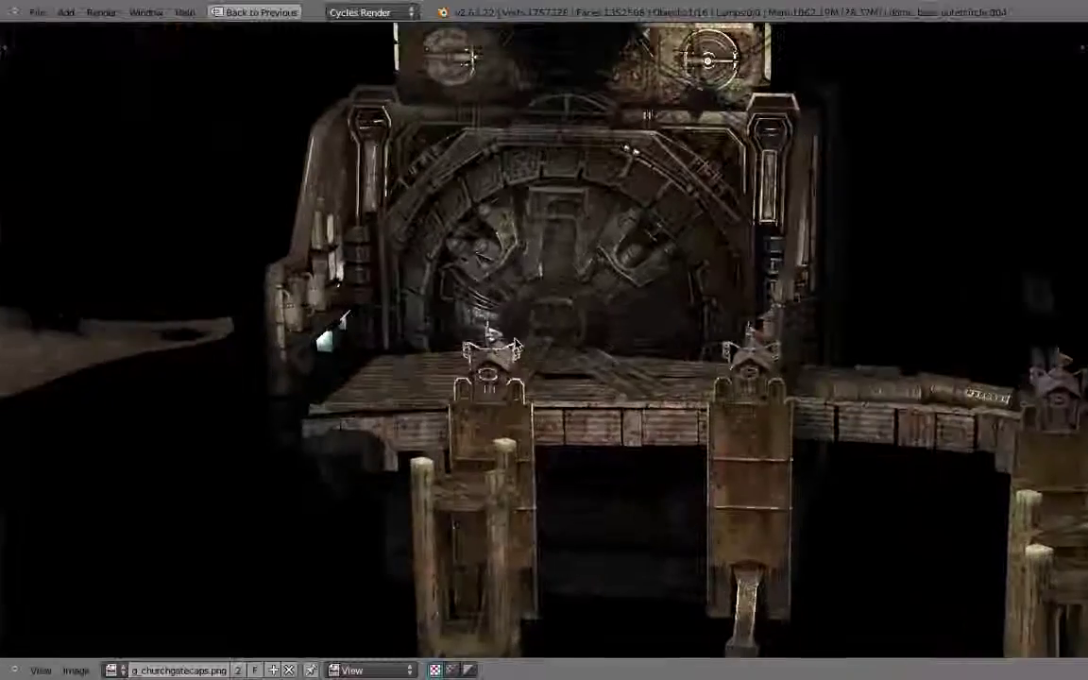
scroll(517, 280, up, 3)
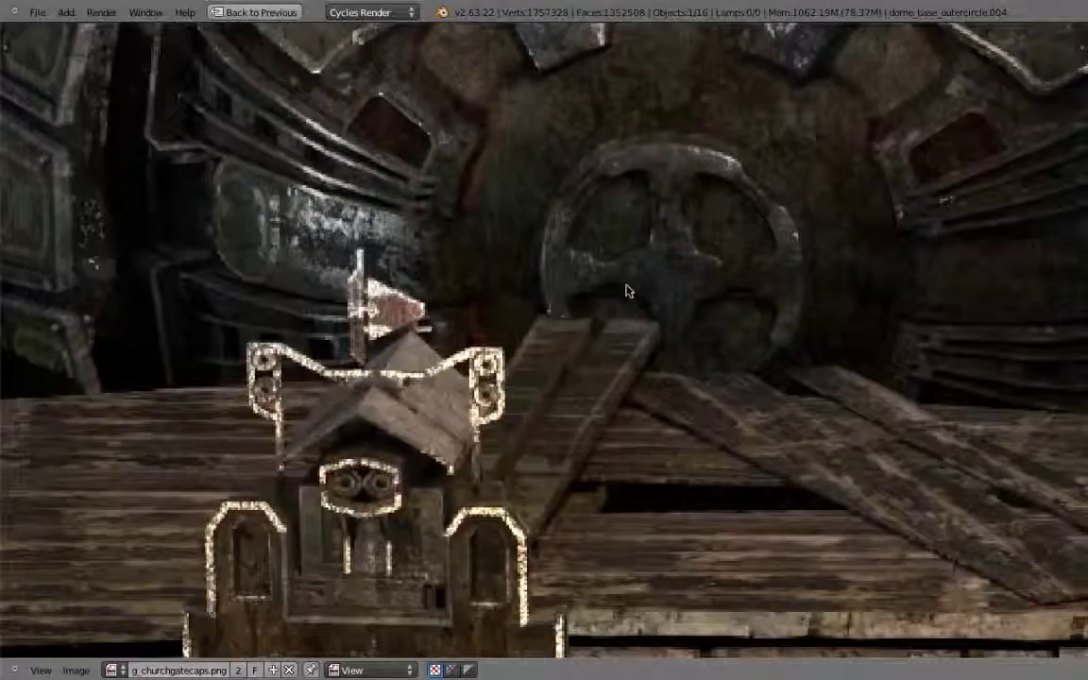
scroll(626, 292, down, 1)
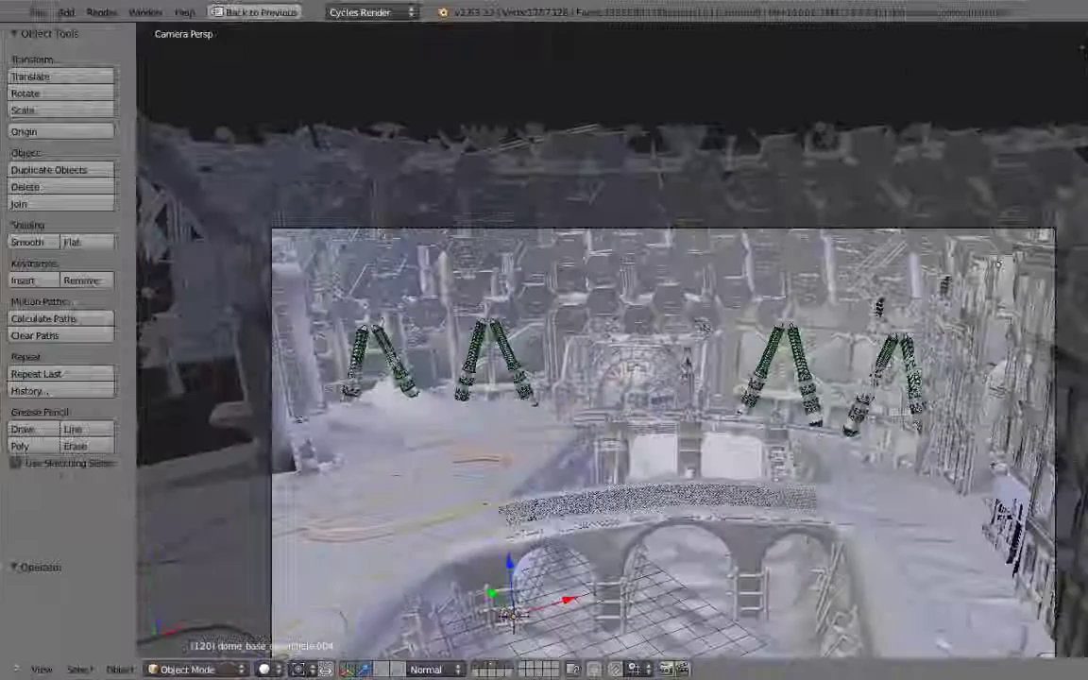
Select the church gate mesh, inspect its full geometry in Edit Mode, and compare it with the texture within the whole camera view
scroll(701, 336, up, 4)
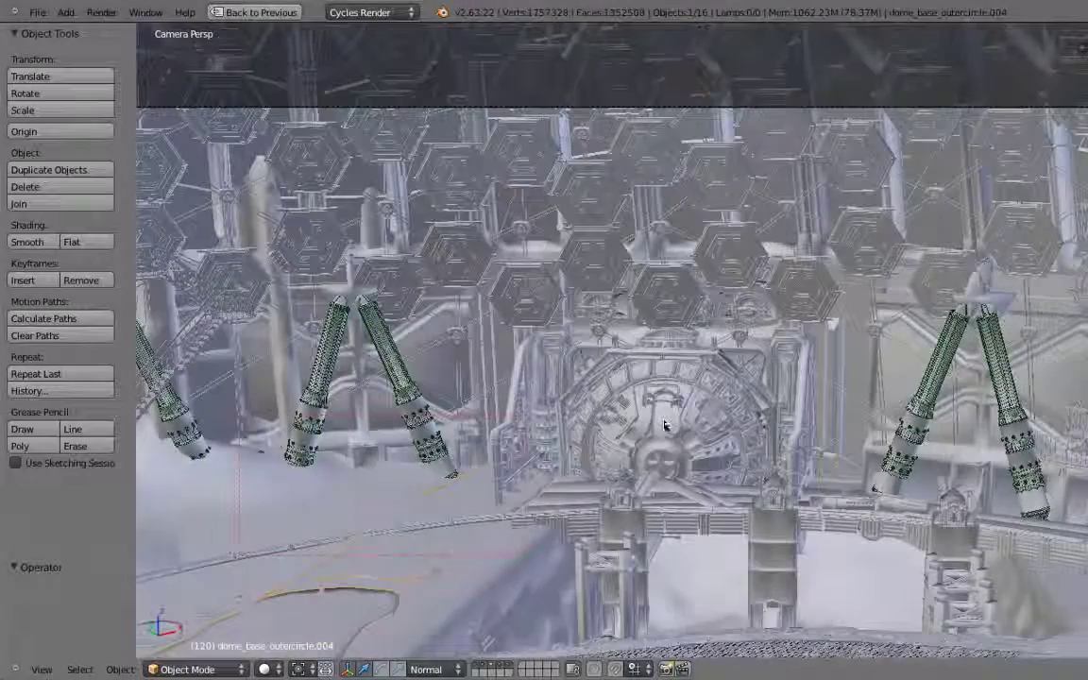
right_click(694, 411)
shift+middle_drag(695, 416, 616, 300)
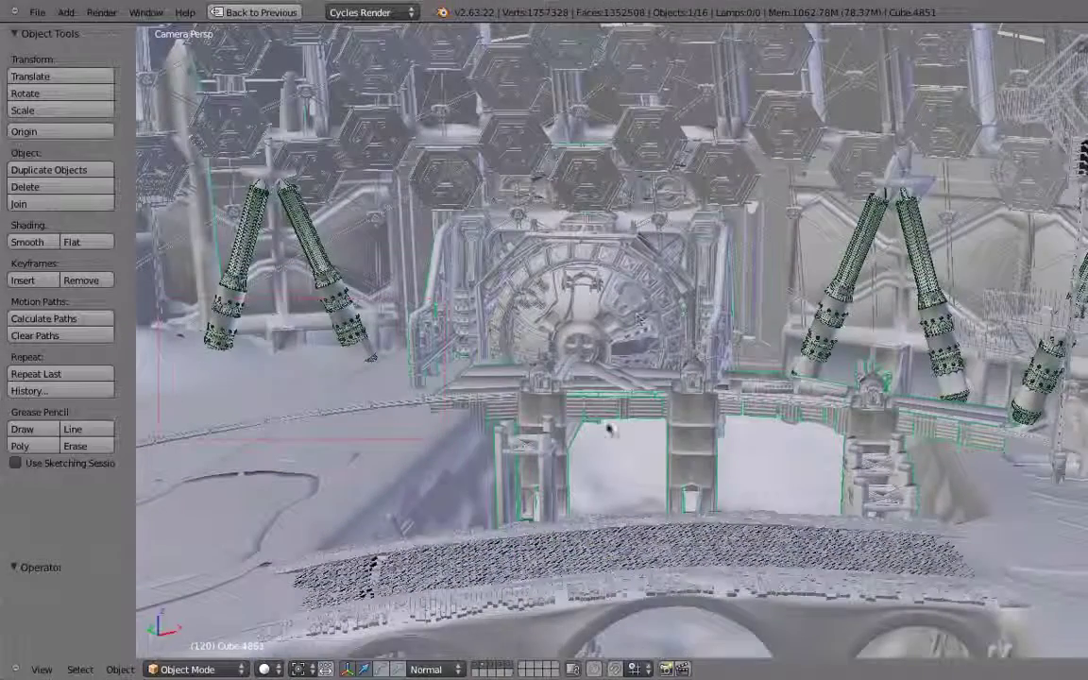
key(Tab)
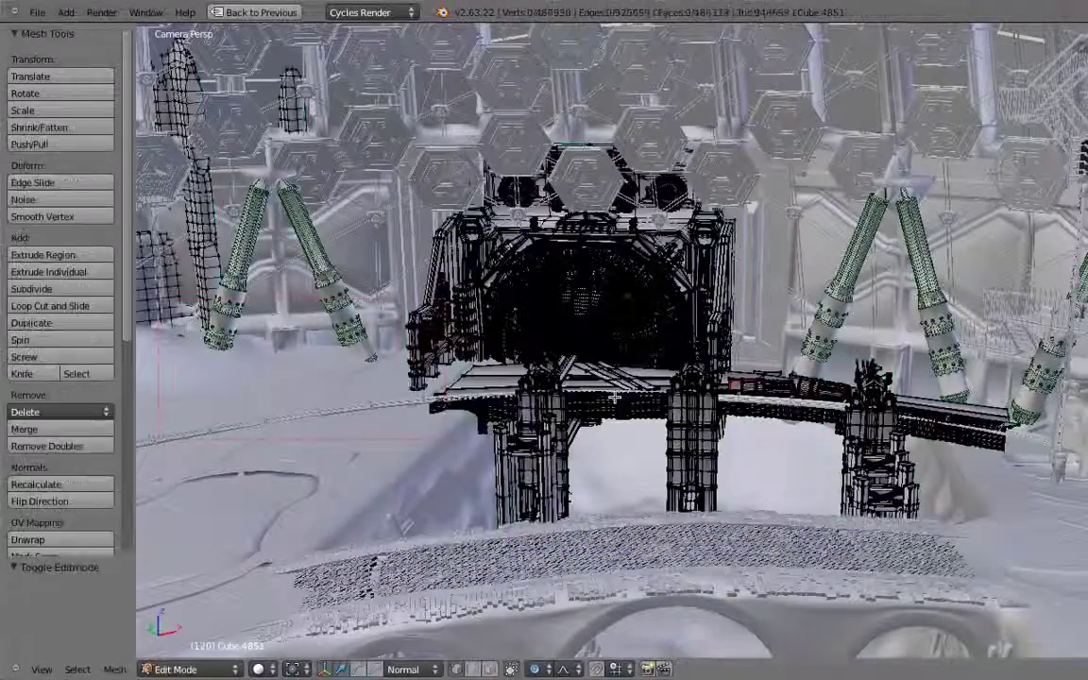
scroll(614, 399, up, 3)
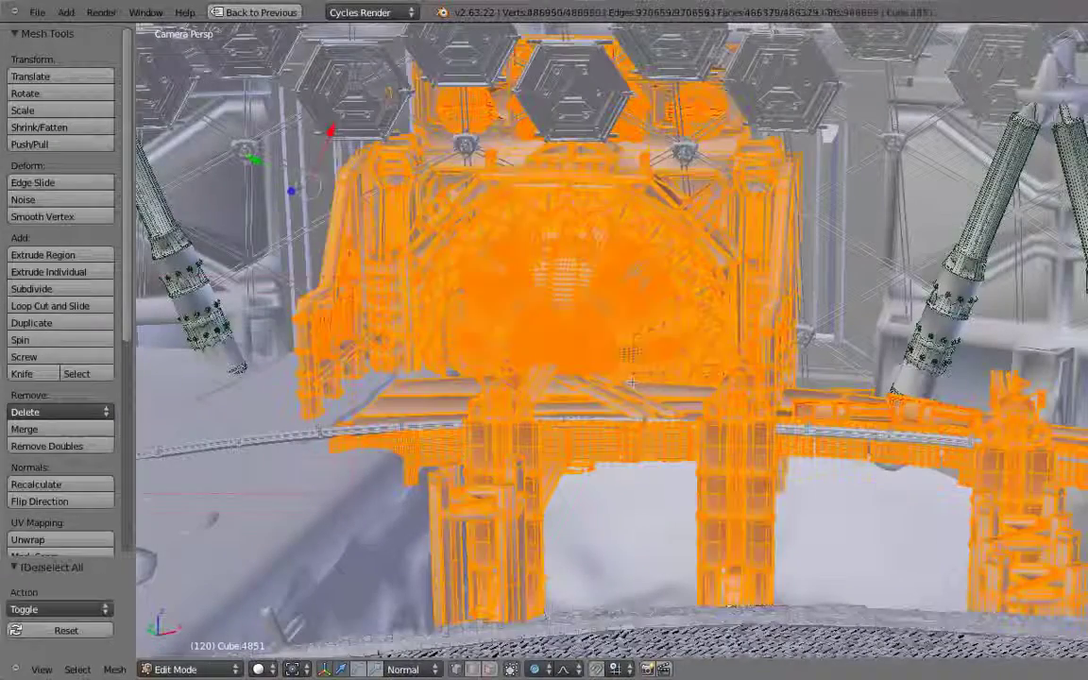
key(a)
key(a)
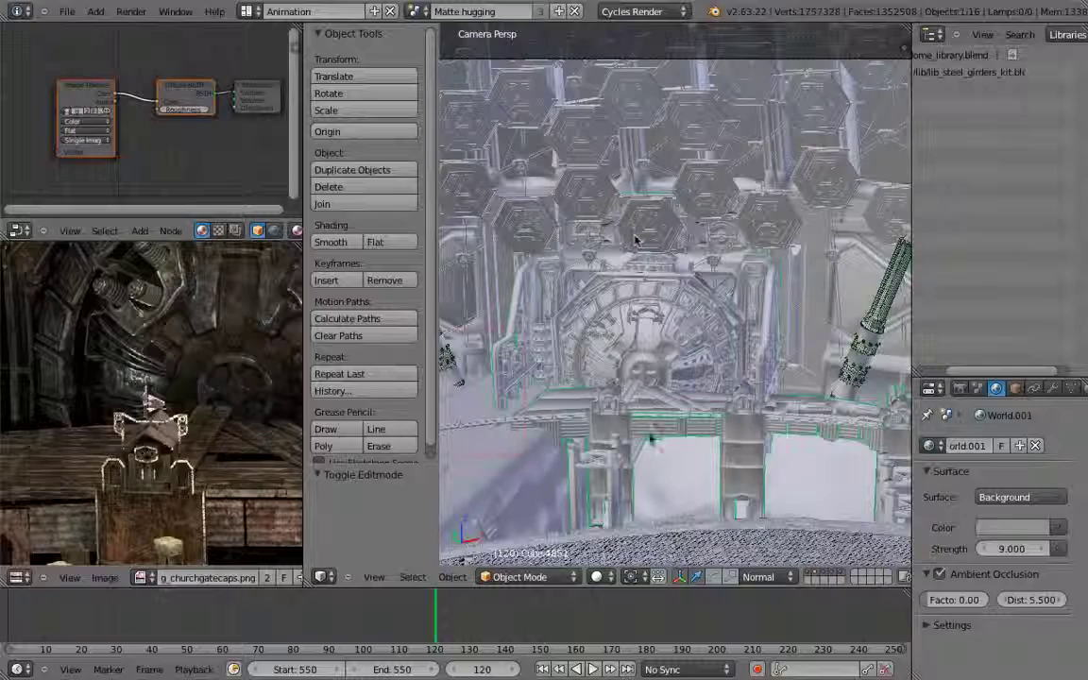
scroll(688, 277, down, 1)
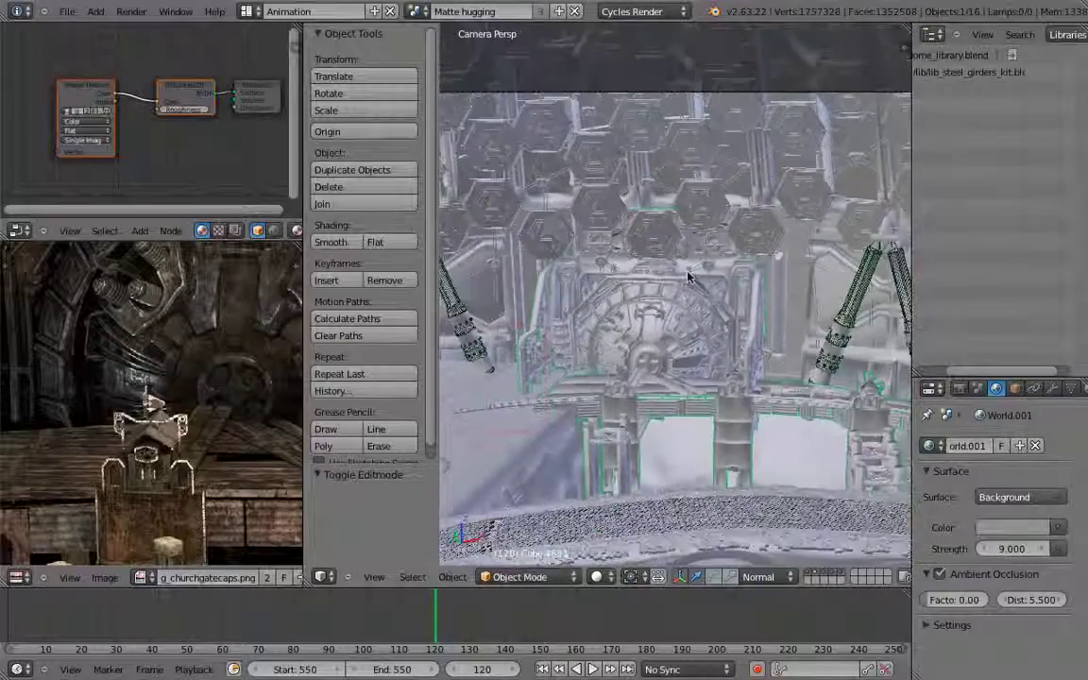
scroll(689, 277, down, 4)
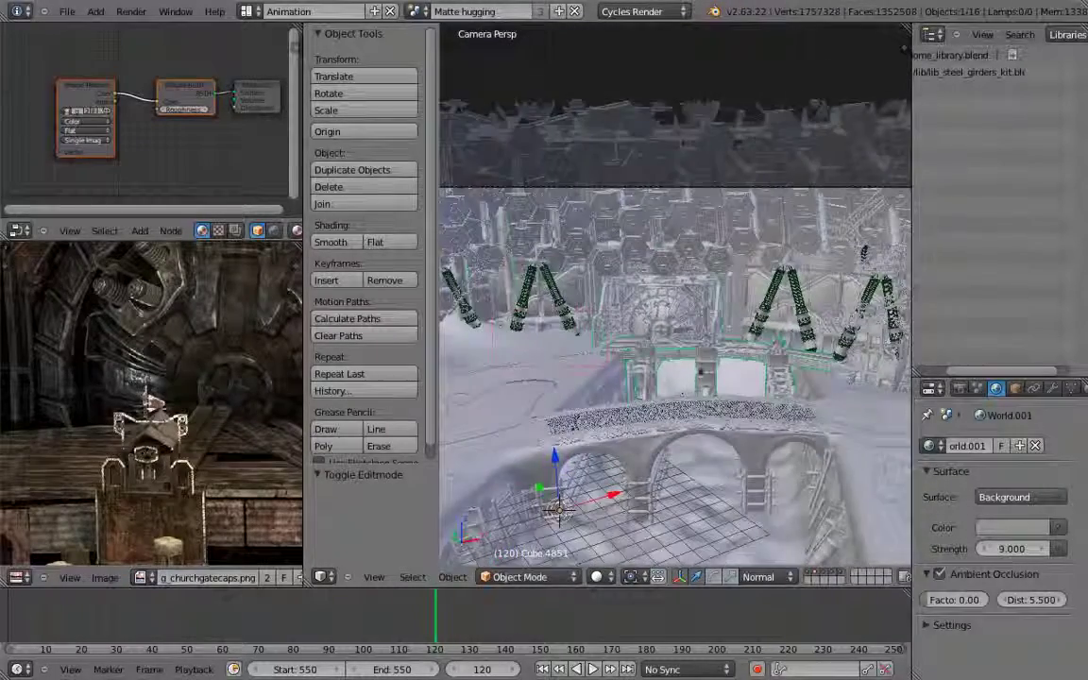
scroll(688, 277, down, 3)
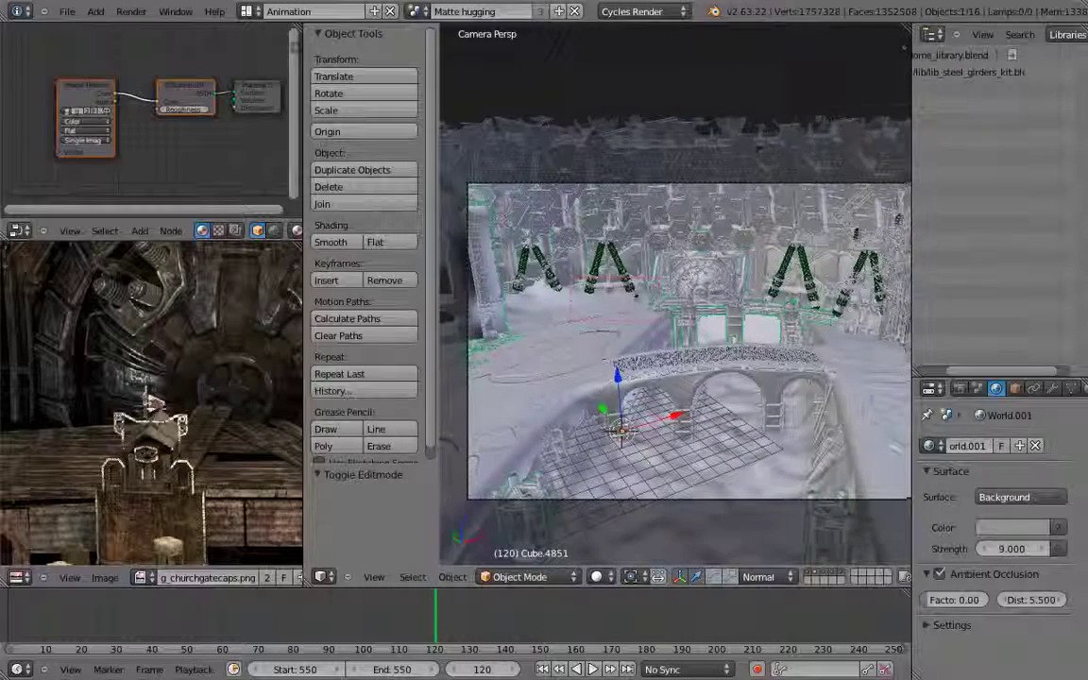
shift+middle_drag(682, 286, 635, 271)
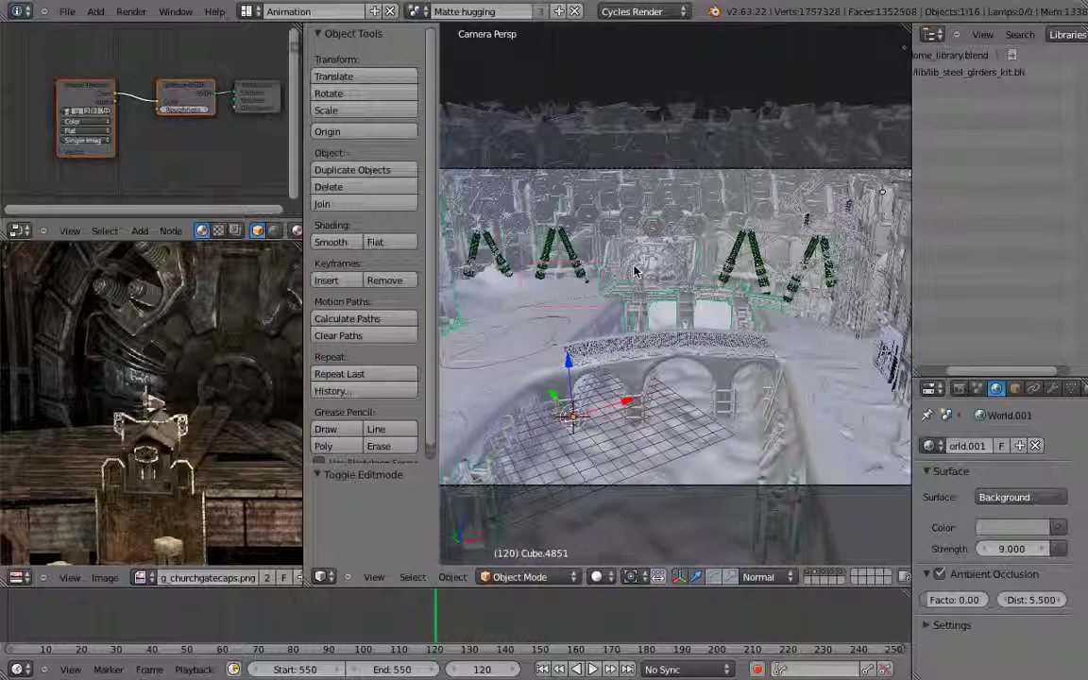